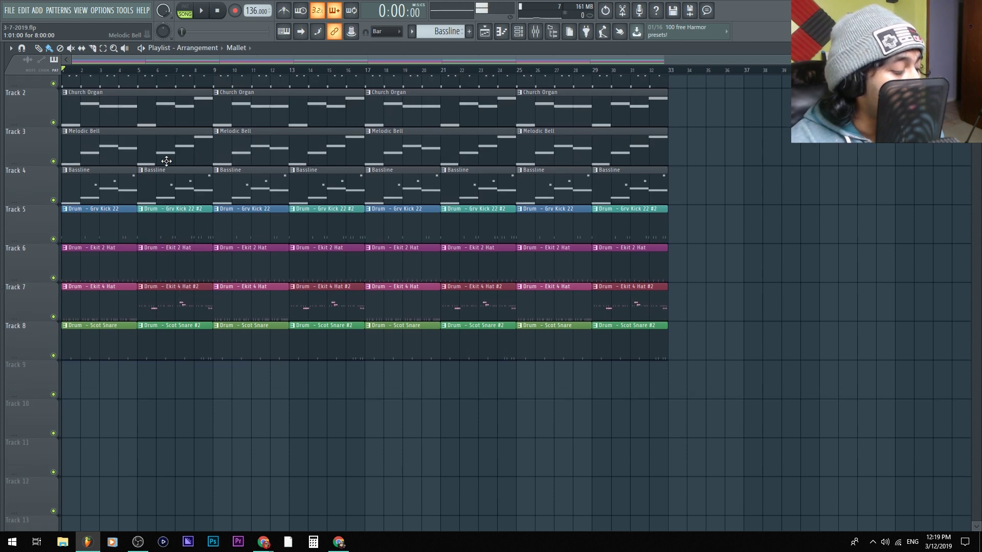
- Examine the mixer tracks for the drums, 3x Osc, Mallet, Church Organ and Melodic bell and the effects loaded on them
{"action": "key", "text": "F9"}
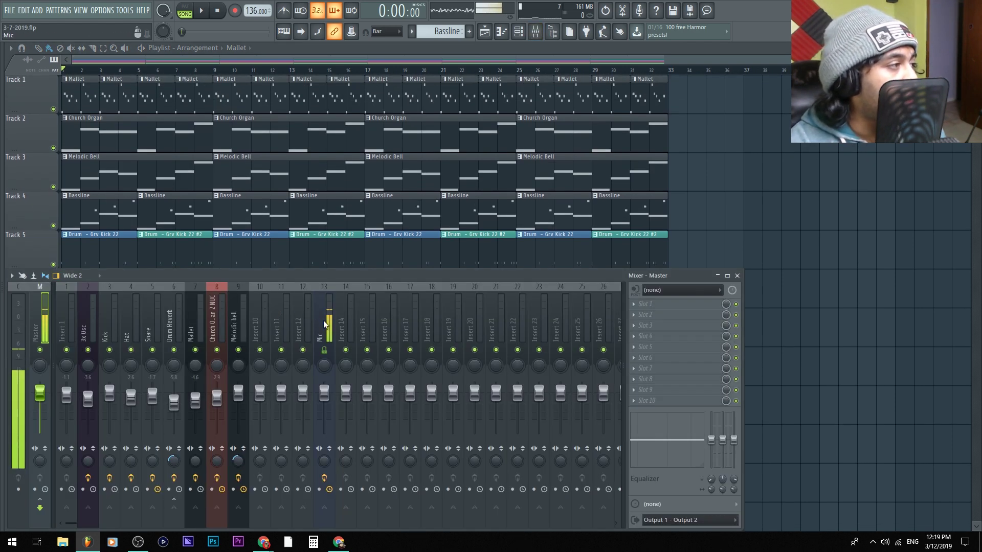
{"action": "left_click", "coordinate": [204, 308]}
{"action": "left_click", "coordinate": [235, 306]}
{"action": "left_click", "coordinate": [151, 304]}
{"action": "left_click", "coordinate": [92, 304]}
{"action": "left_click", "coordinate": [132, 309]}
{"action": "left_click", "coordinate": [217, 313]}
{"action": "left_click", "coordinate": [240, 317]}
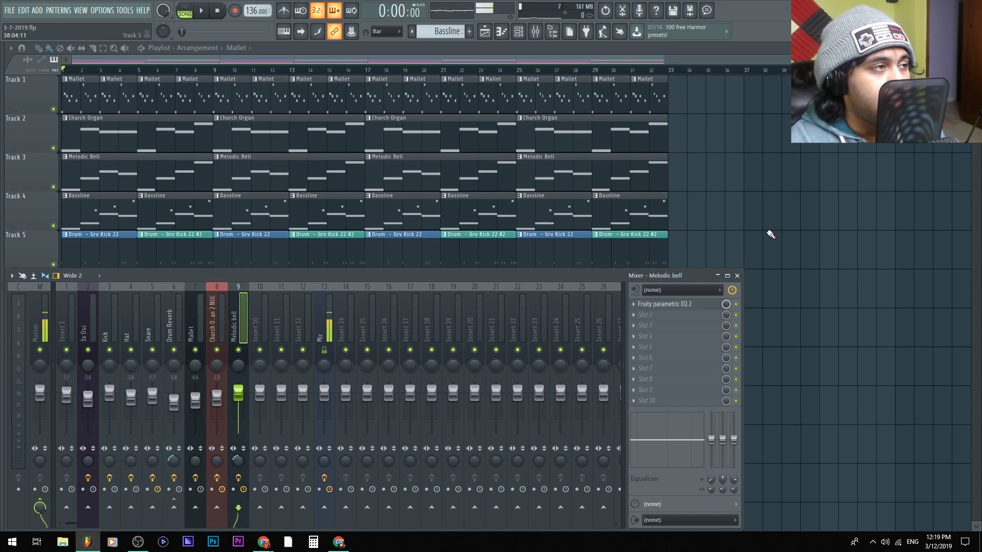
{"action": "key", "text": "F9"}
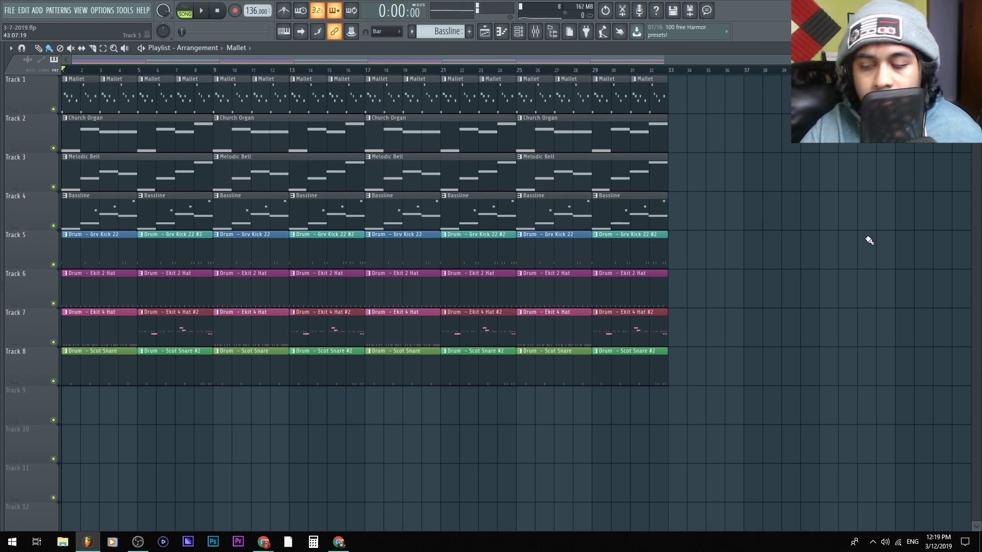
- Play the arrangement and delete every playlist clip from bar 9 onward on all tracks
{"action": "key", "text": "space"}
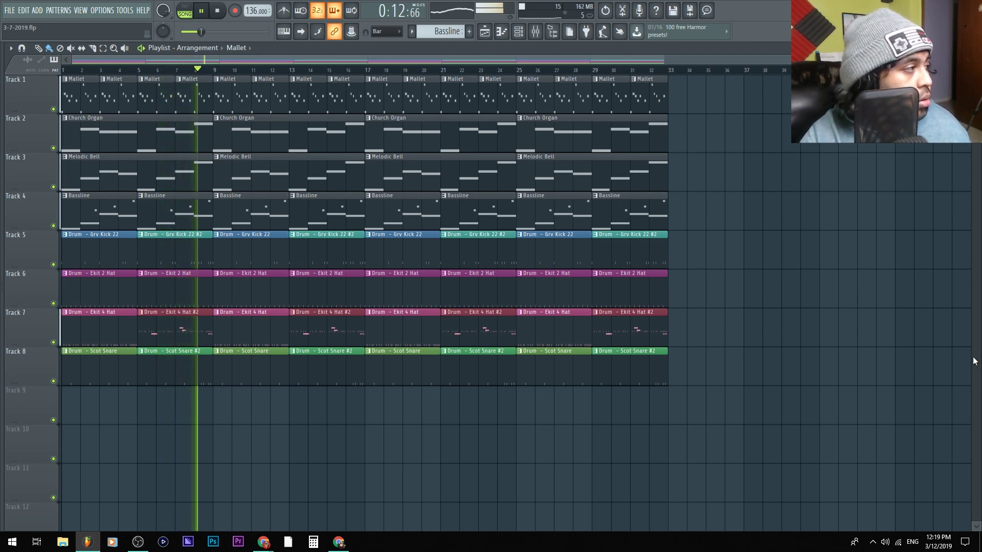
{"action": "key", "text": "space"}
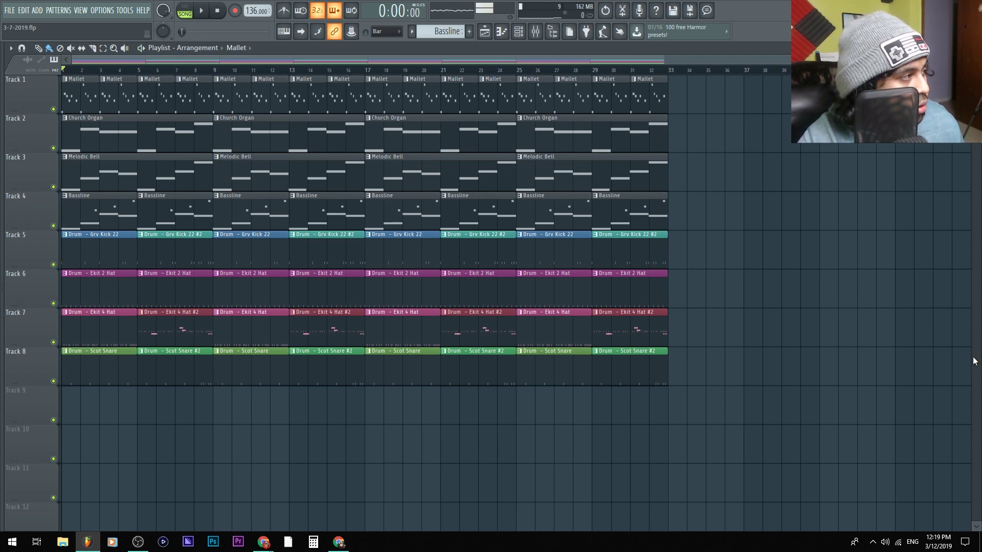
{"action": "left_click_drag", "start_coordinate": [718, 423], "coordinate": [233, 64]}
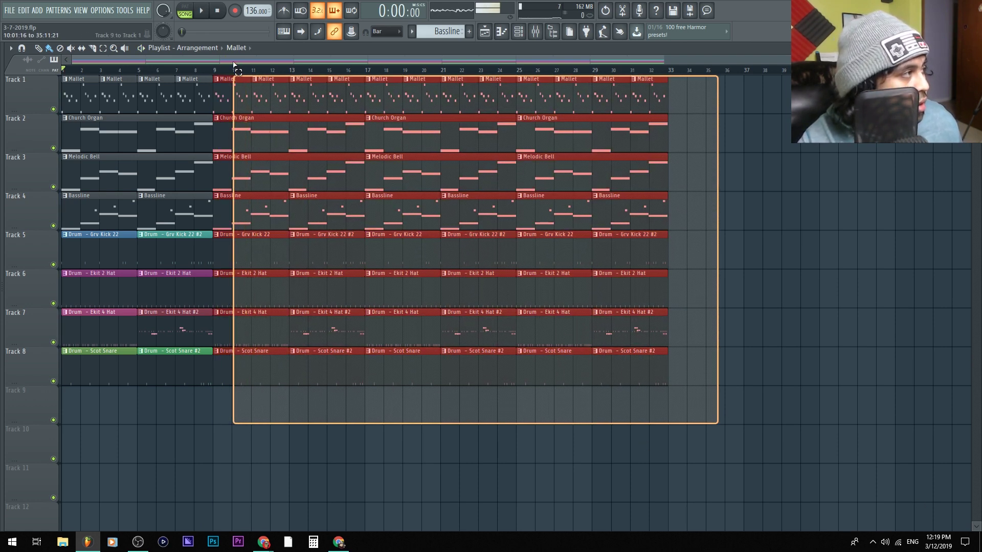
{"action": "key", "text": "Delete"}
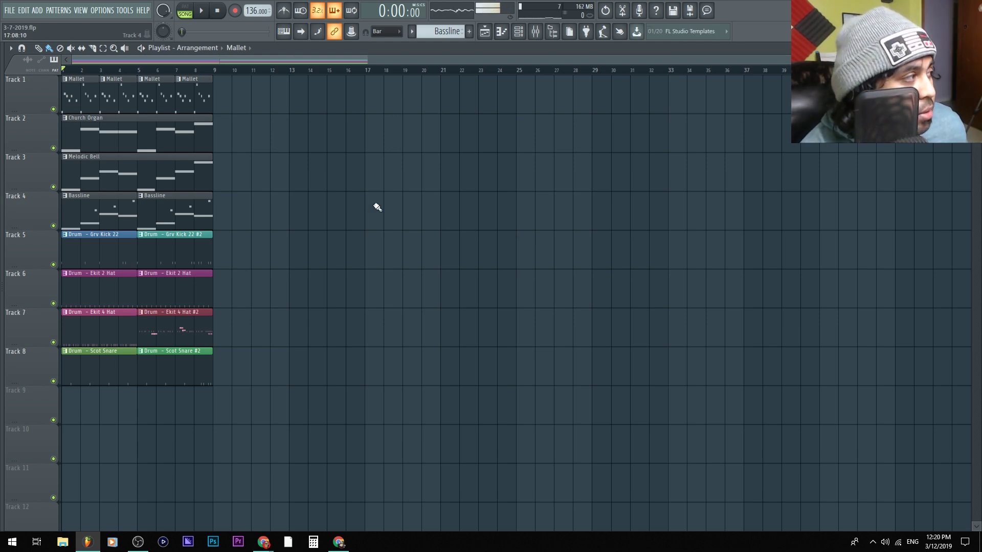
- Open the Ekit 2 Hat pattern in a maximized piano roll and play it in pattern mode
{"action": "double_click", "coordinate": [81, 291]}
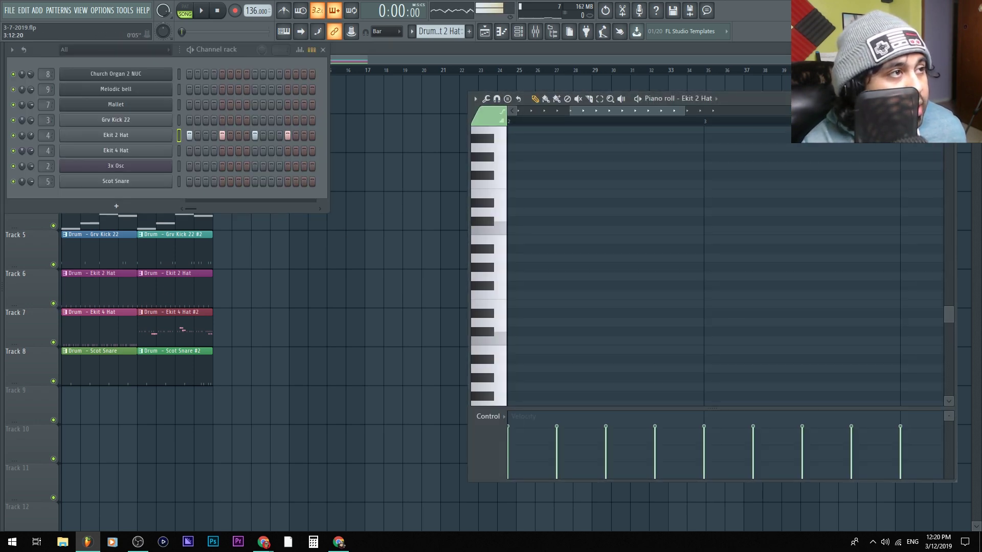
{"action": "left_click", "coordinate": [942, 99]}
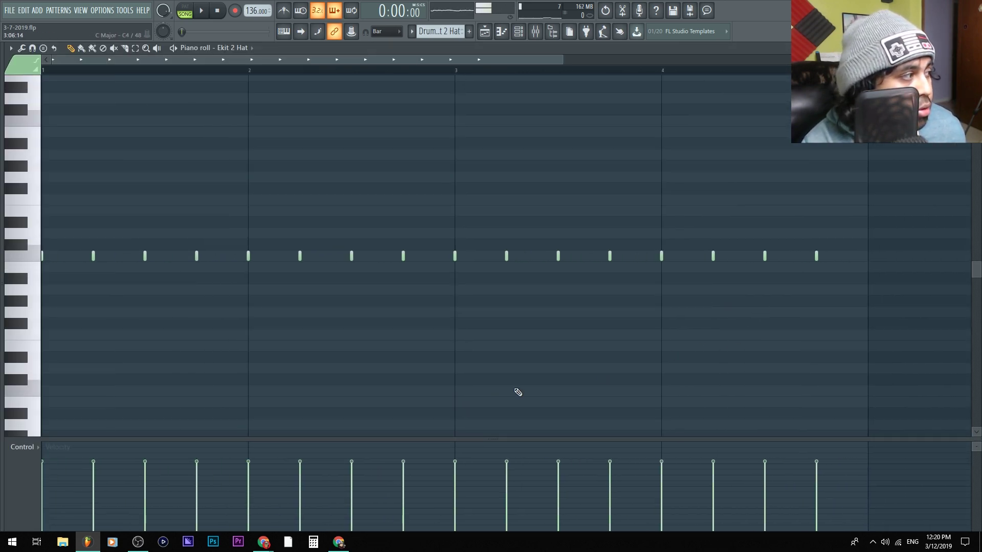
{"action": "scroll", "coordinate": [477, 344], "scroll_direction": "down", "scroll_amount": 1}
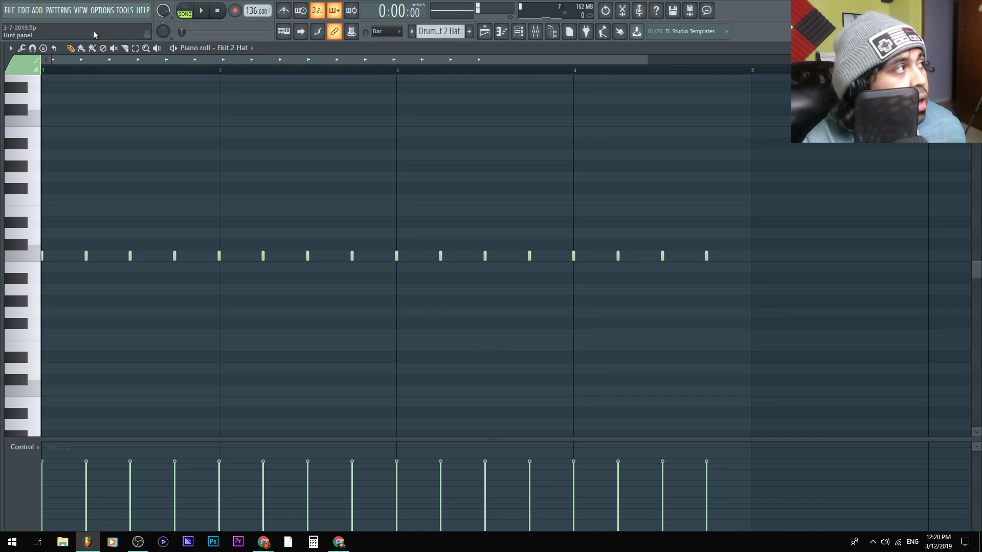
{"action": "left_click", "coordinate": [192, 15]}
{"action": "key", "text": "space"}
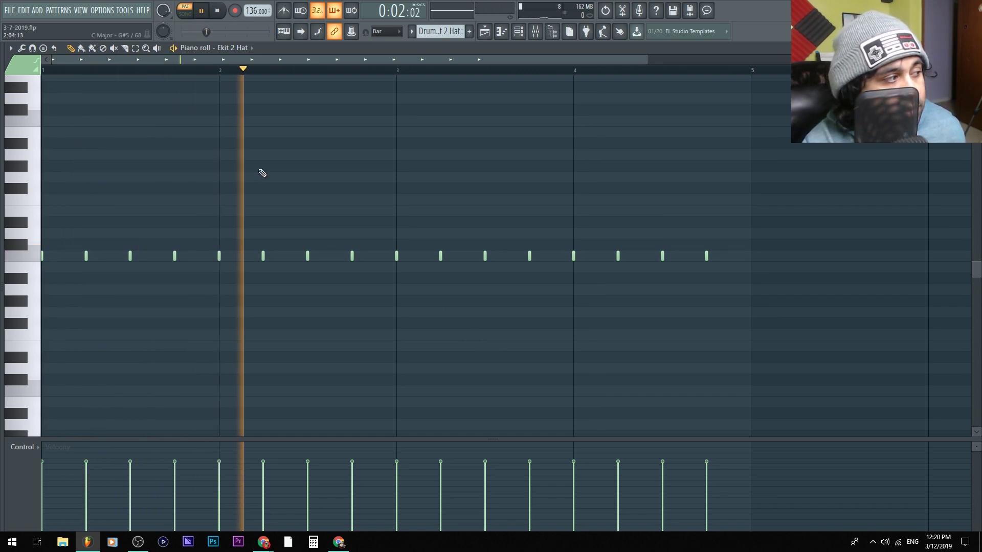
{"action": "key", "text": "space"}
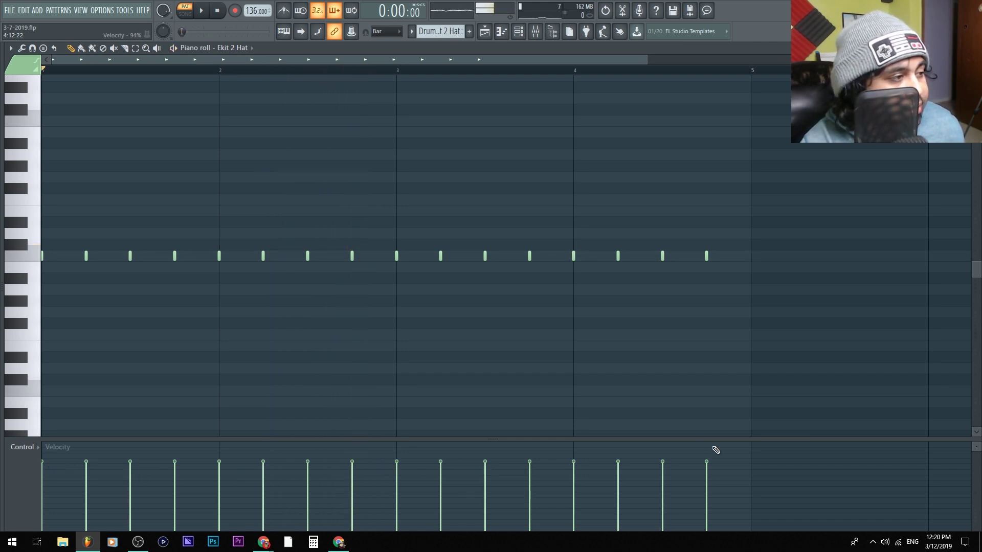
- Select all Ekit 2 Hat notes and vary their velocities slightly from hit to hit across the four bars
{"action": "left_click", "coordinate": [26, 448]}
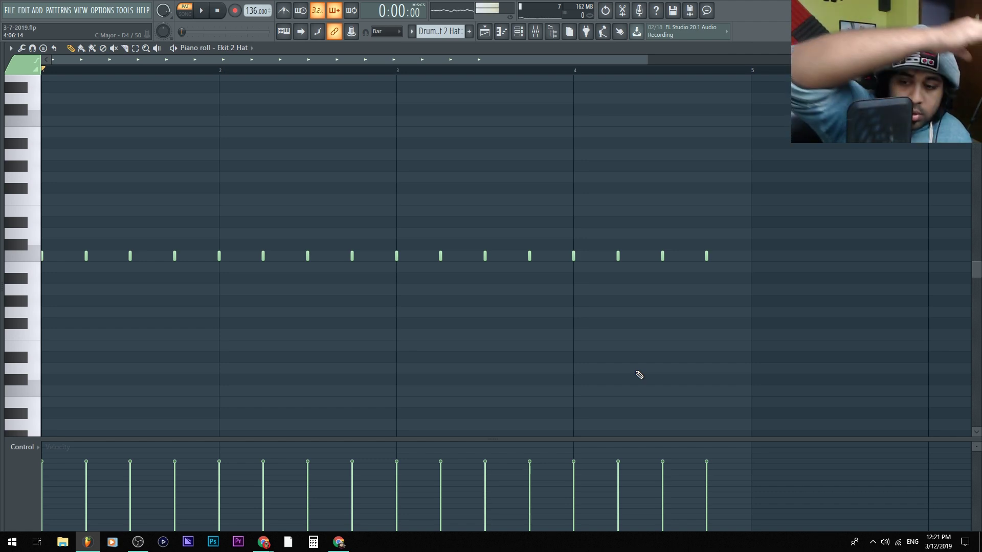
{"action": "left_click", "coordinate": [662, 255]}
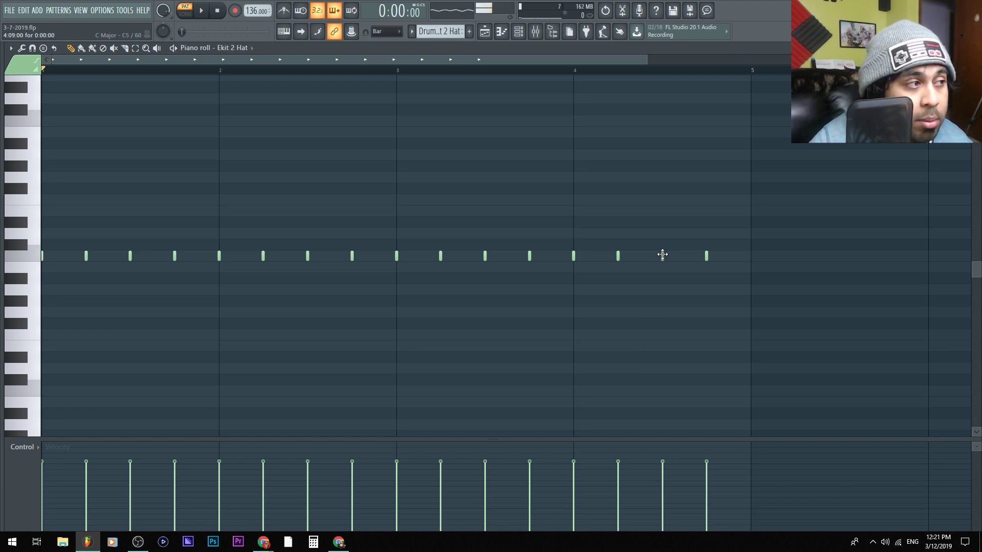
{"action": "left_click_drag", "start_coordinate": [739, 292], "coordinate": [43, 229]}
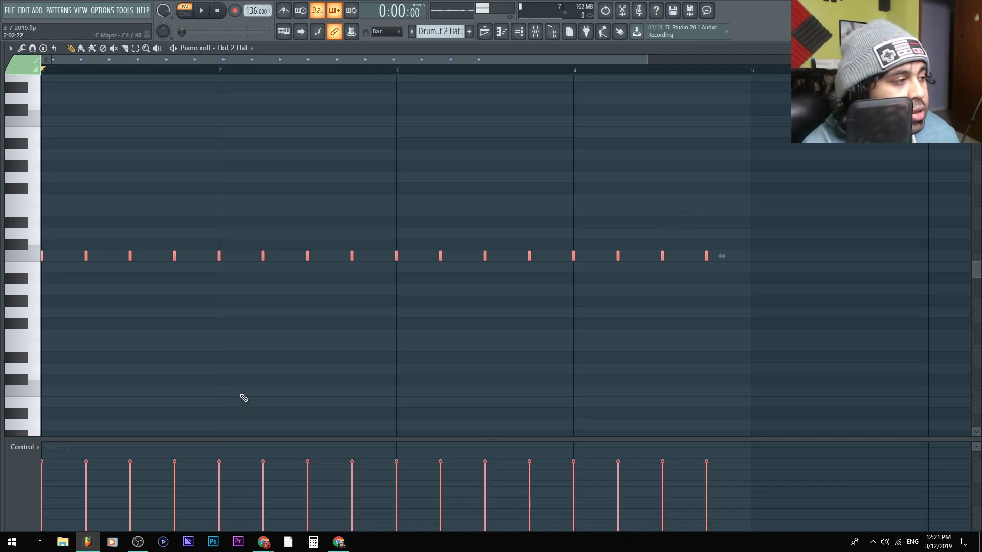
{"action": "key", "text": "ctrl+d"}
{"action": "left_click_drag", "start_coordinate": [734, 277], "coordinate": [39, 201]}
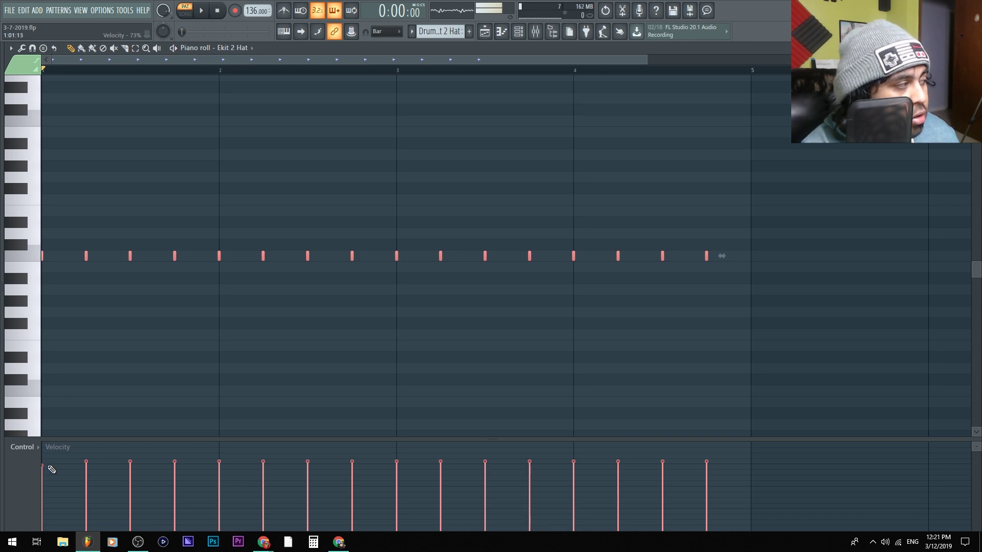
{"action": "mouse_move", "coordinate": [51, 463]}
{"action": "left_mouse_down"}
{"action": "mouse_move", "coordinate": [128, 462]}
{"action": "mouse_move", "coordinate": [143, 473]}
{"action": "mouse_move", "coordinate": [701, 473]}
{"action": "mouse_move", "coordinate": [748, 460]}
{"action": "mouse_move", "coordinate": [507, 469]}
{"action": "mouse_move", "coordinate": [200, 452]}
{"action": "left_mouse_up"}
{"action": "left_click_drag", "start_coordinate": [84, 470], "coordinate": [774, 454]}
{"action": "mouse_move", "coordinate": [74, 466]}
{"action": "left_mouse_down"}
{"action": "mouse_move", "coordinate": [500, 467]}
{"action": "mouse_move", "coordinate": [336, 466]}
{"action": "left_mouse_up"}
{"action": "mouse_move", "coordinate": [90, 474]}
{"action": "left_mouse_down"}
{"action": "mouse_move", "coordinate": [170, 459]}
{"action": "mouse_move", "coordinate": [652, 475]}
{"action": "left_mouse_up"}
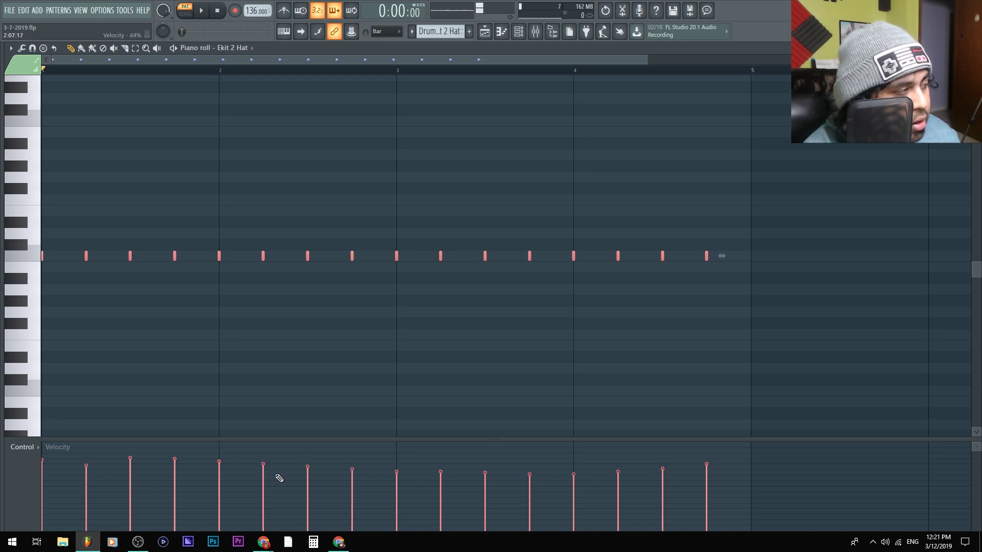
{"action": "left_click_drag", "start_coordinate": [128, 471], "coordinate": [138, 476]}
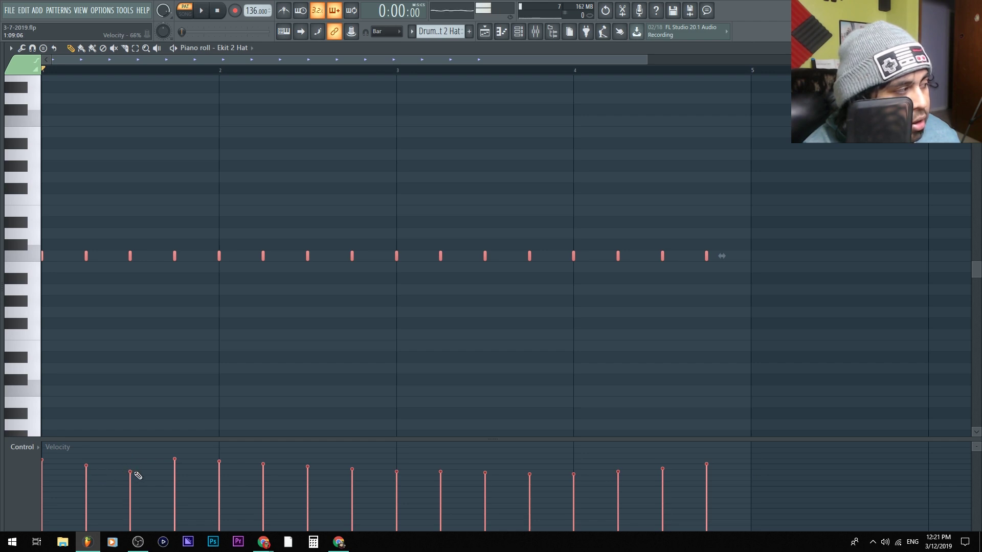
{"action": "left_click", "coordinate": [174, 466]}
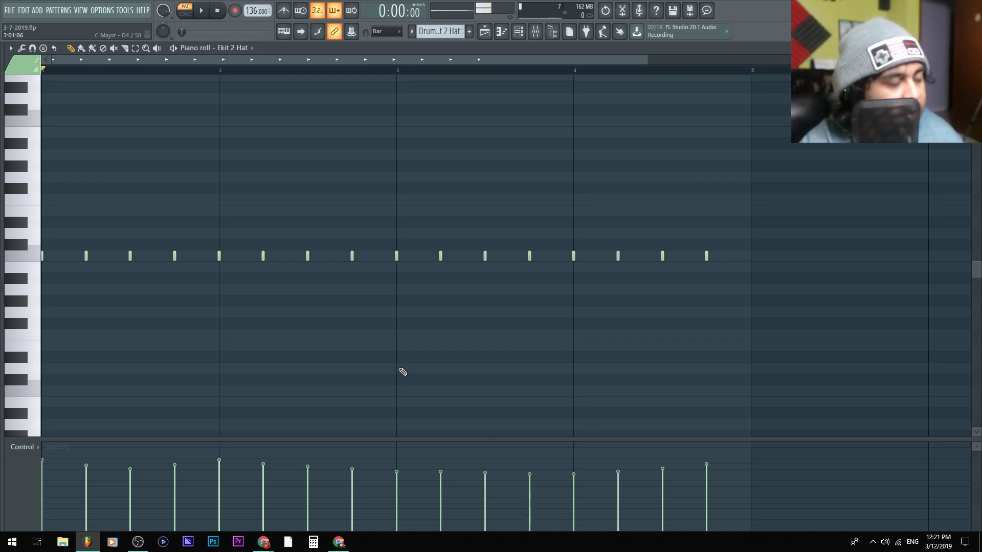
{"action": "left_click_drag", "start_coordinate": [784, 231], "coordinate": [737, 240]}
{"action": "right_click", "coordinate": [771, 198]}
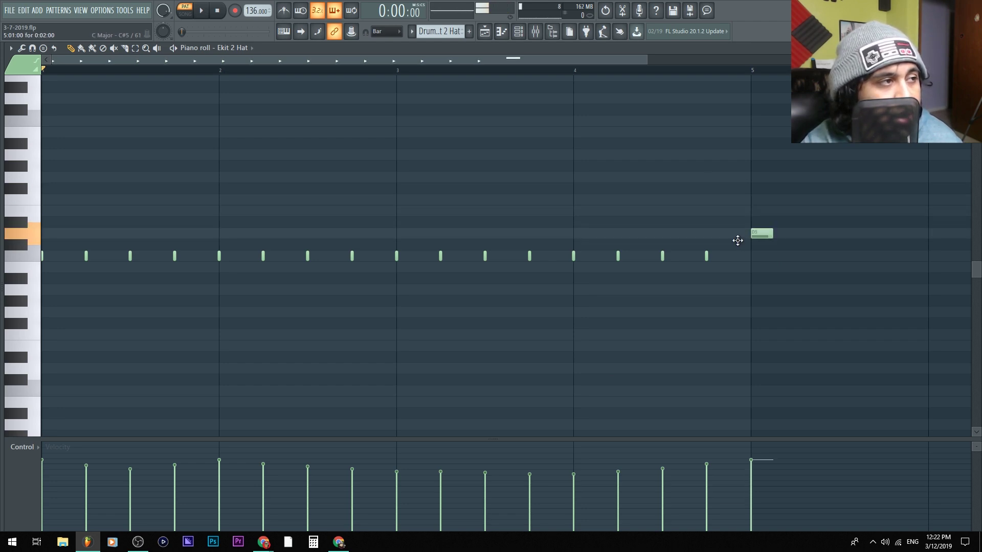
{"action": "right_click", "coordinate": [762, 234]}
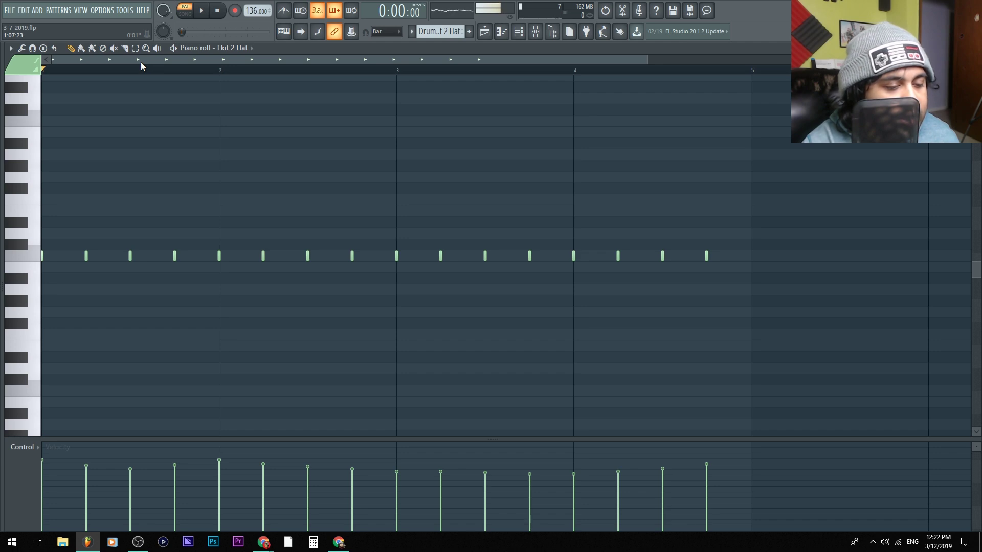
- Play the hat pattern, audition bar 4 as a time selection, and clear that selection
{"action": "key", "text": "space"}
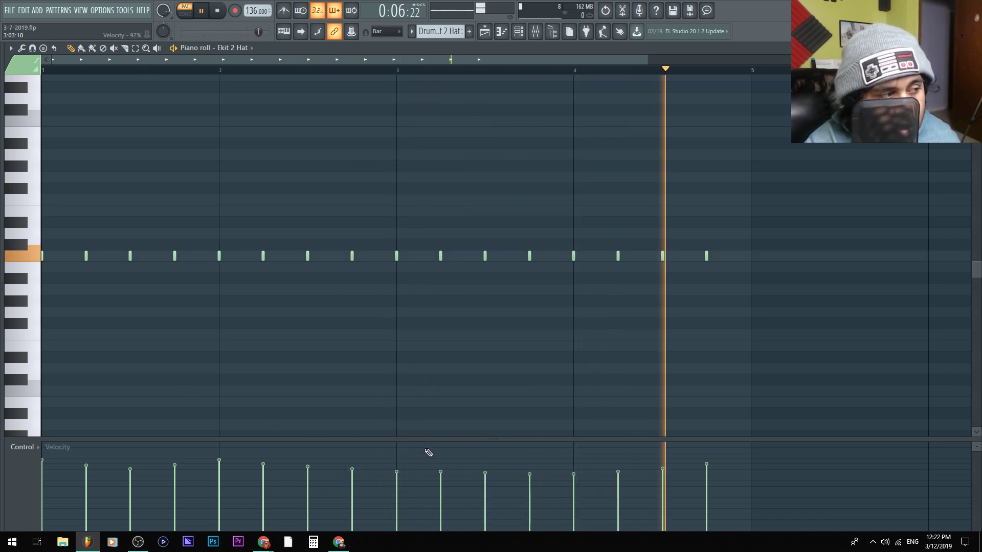
{"action": "key", "text": "space"}
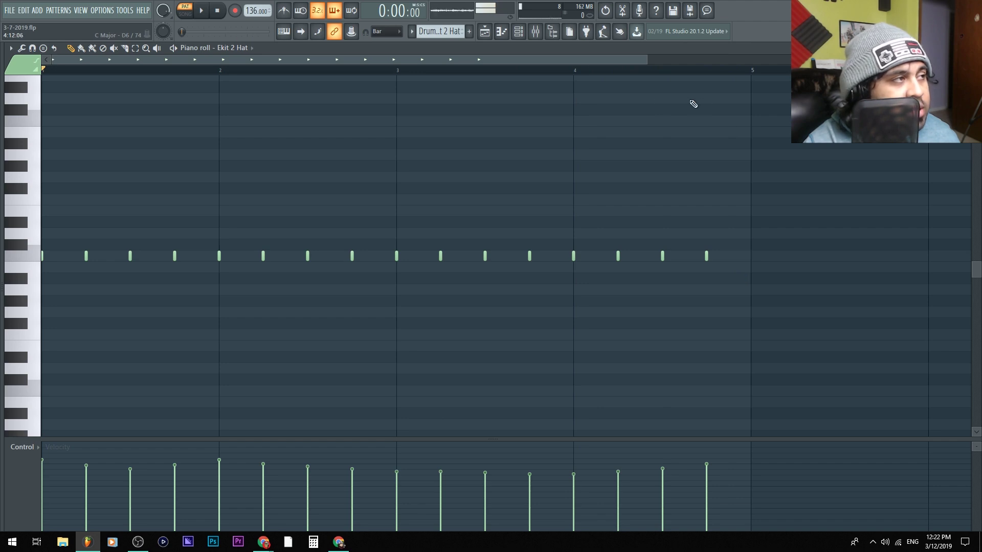
{"action": "left_click_drag", "start_coordinate": [572, 72], "coordinate": [707, 83]}
{"action": "key", "text": "space"}
{"action": "key", "text": "space"}
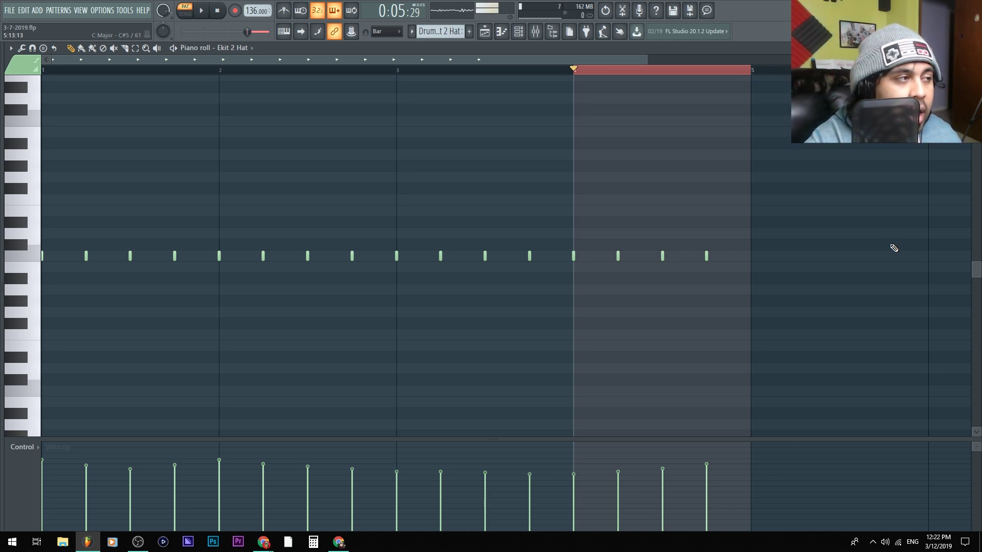
{"action": "left_click_drag", "start_coordinate": [335, 73], "coordinate": [46, 70]}
- Raise the velocity of the first hat hit in each bar and shape softer, uneven velocities for the hits in between
{"action": "left_click_drag", "start_coordinate": [219, 465], "coordinate": [221, 459]}
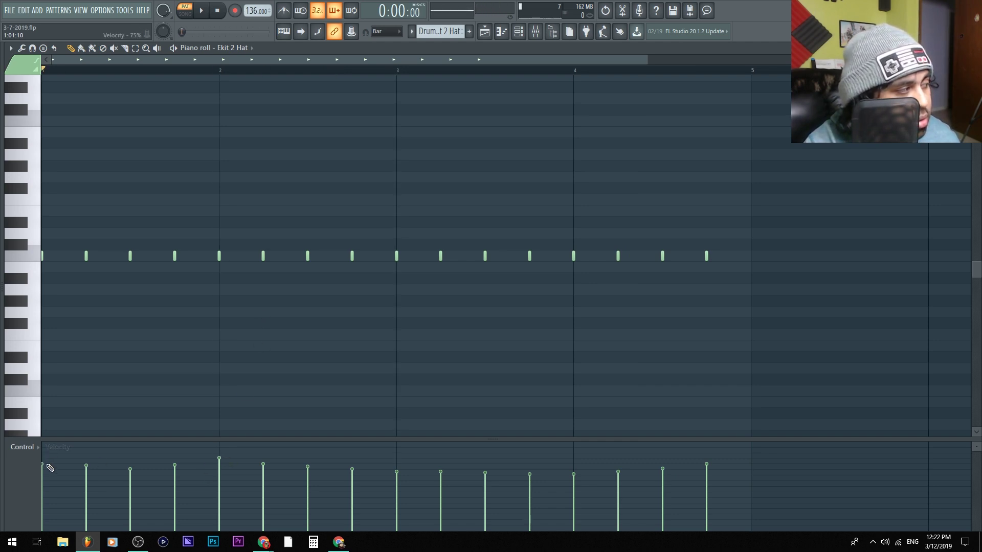
{"action": "left_click_drag", "start_coordinate": [397, 469], "coordinate": [397, 462]}
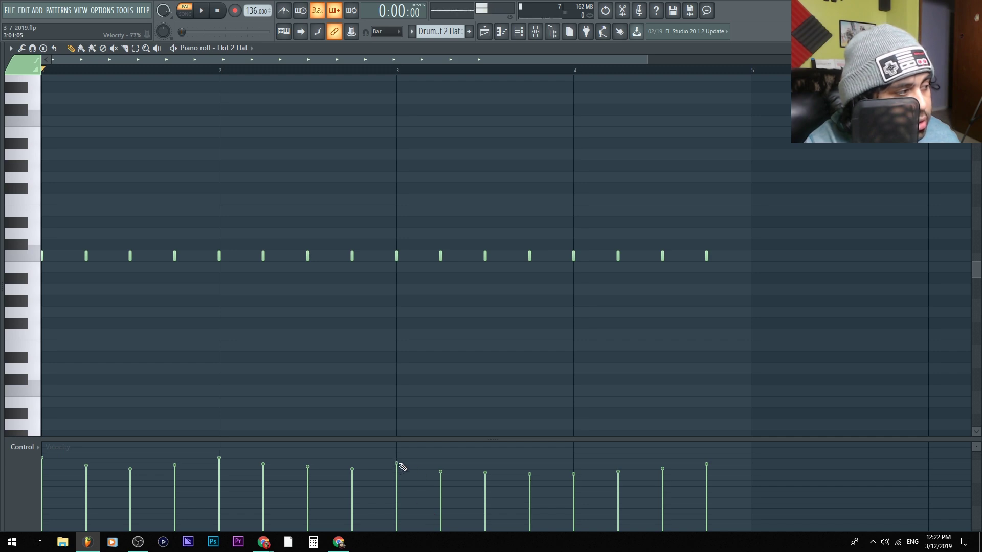
{"action": "left_click_drag", "start_coordinate": [570, 468], "coordinate": [578, 461]}
{"action": "left_click_drag", "start_coordinate": [706, 466], "coordinate": [702, 467]}
{"action": "left_click_drag", "start_coordinate": [450, 485], "coordinate": [532, 464]}
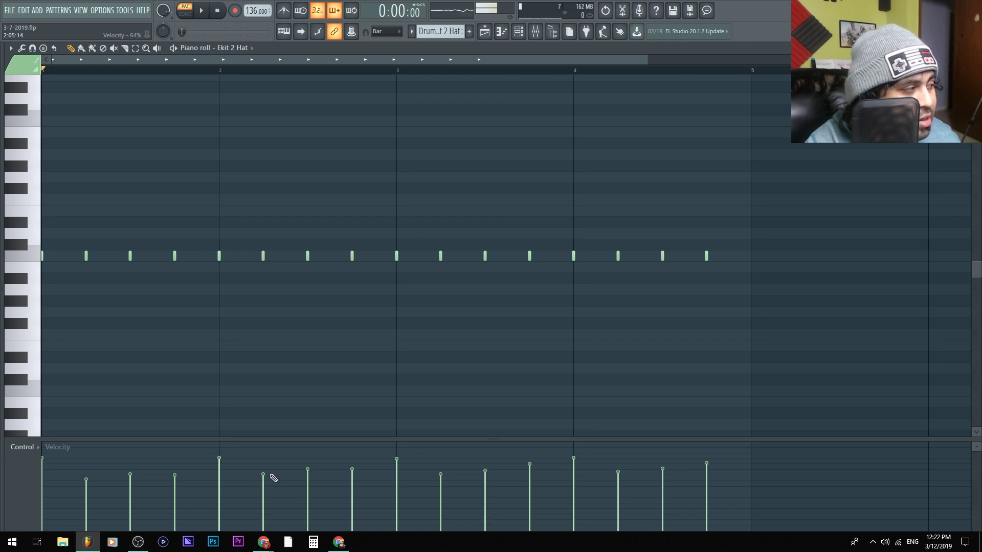
{"action": "left_click_drag", "start_coordinate": [791, 312], "coordinate": [45, 163]}
{"action": "left_click", "coordinate": [603, 347]}
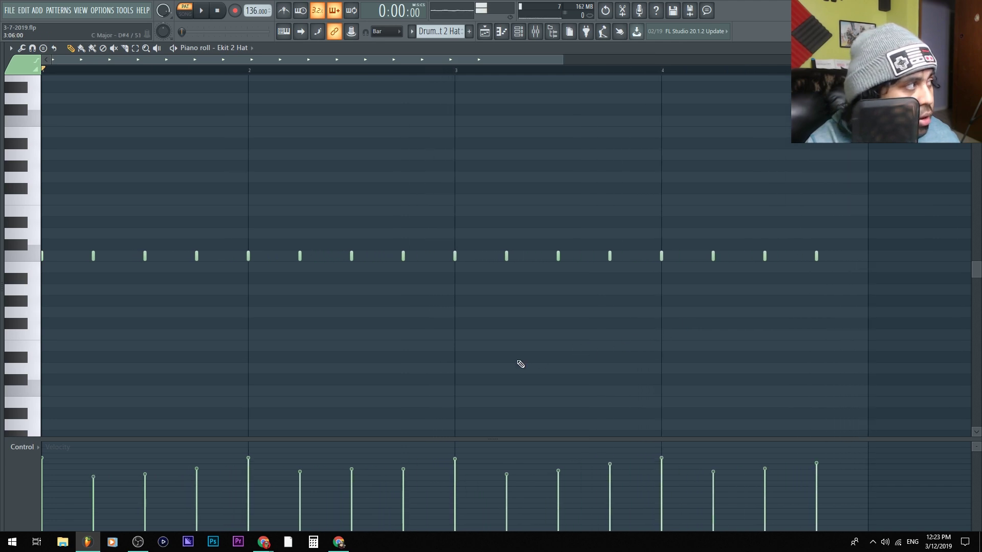
- Play the hat pattern to hear the accented first hit of each bar
{"action": "scroll", "coordinate": [182, 335], "scroll_direction": "down", "scroll_amount": 3}
{"action": "key", "text": "space"}
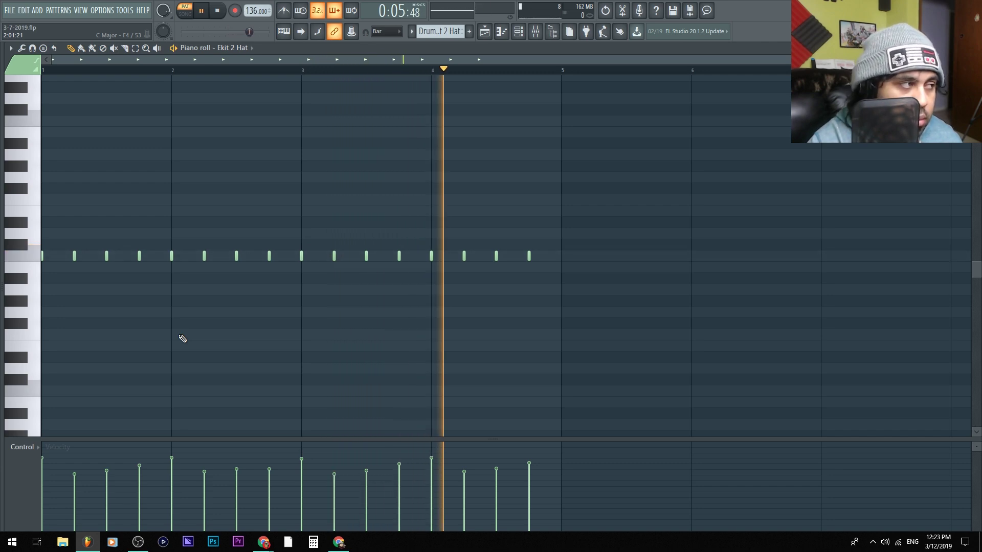
{"action": "key", "text": "space"}
- Flatten the velocities of all the hat notes in bars 1 to 4 to one equal level
{"action": "left_click_drag", "start_coordinate": [671, 271], "coordinate": [13, 183]}
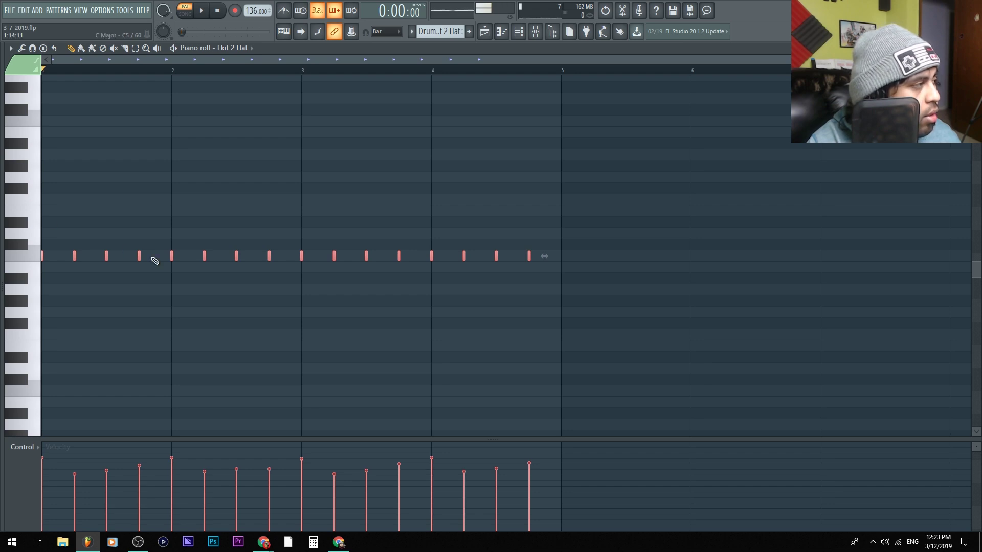
{"action": "scroll", "coordinate": [173, 299], "scroll_direction": "down", "scroll_amount": 5}
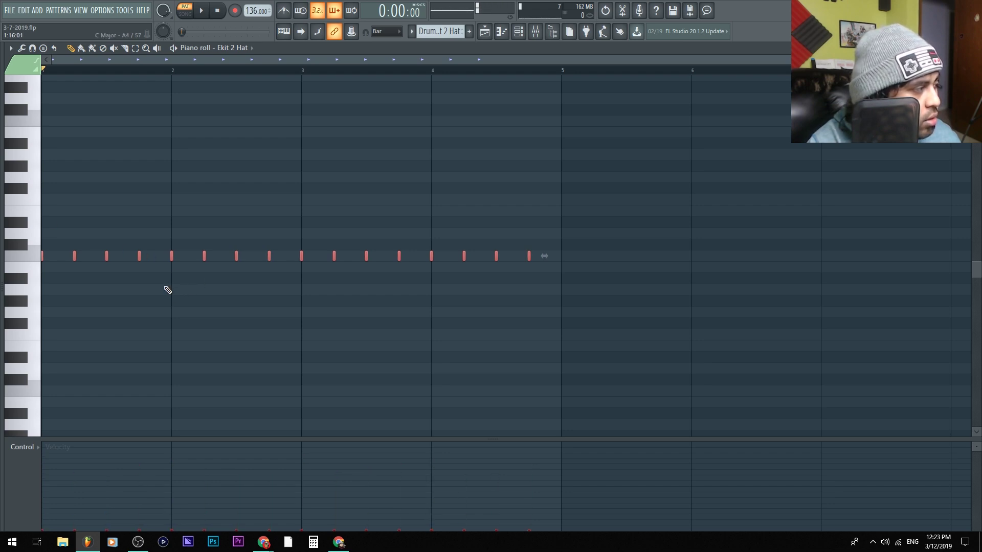
{"action": "scroll", "coordinate": [170, 304], "scroll_direction": "up", "scroll_amount": 4}
{"action": "left_click", "coordinate": [215, 309]}
- Play the flat-velocity hats and paste the varied-velocity version of the notes into bars 5 to 8
{"action": "key", "text": "space"}
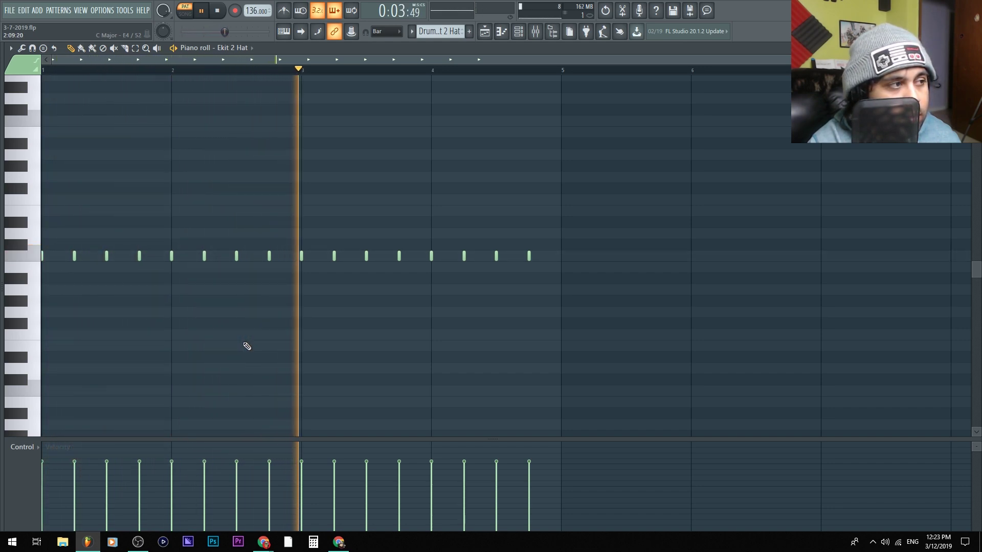
{"action": "key", "text": "space"}
{"action": "key", "text": "ctrl+v"}
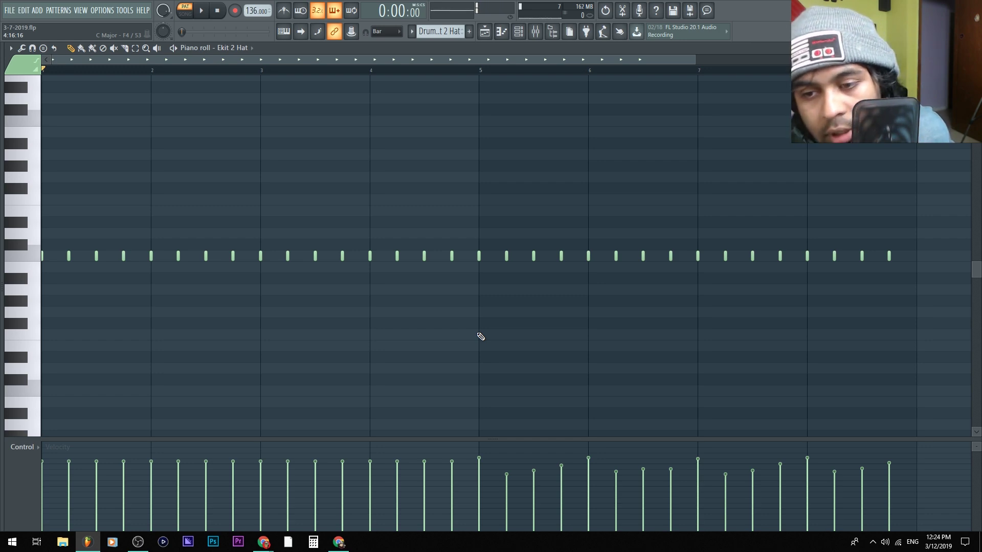
- Raise the Hat track's volume in the mixer and play the eight-bar hat pattern for comparison
{"action": "key", "text": "F9"}
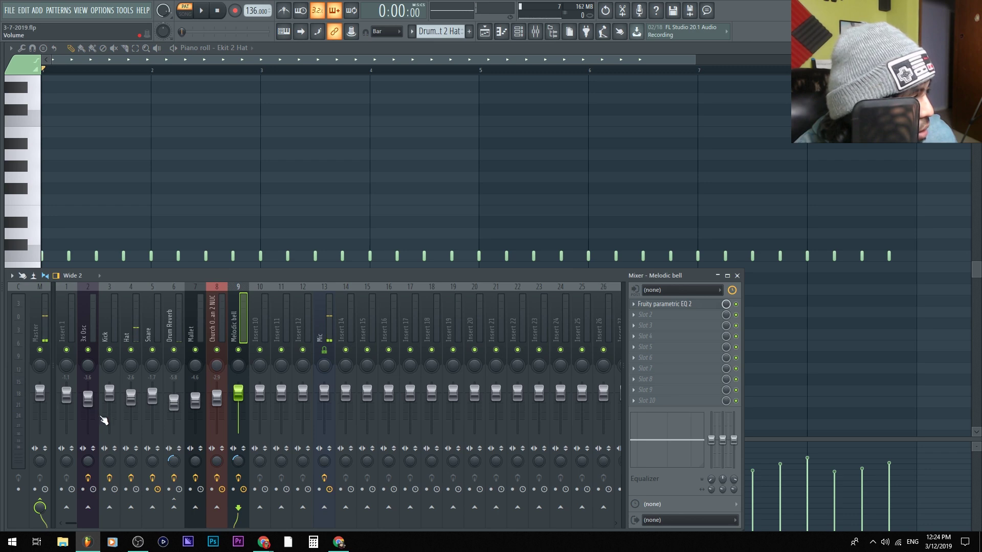
{"action": "left_click_drag", "start_coordinate": [133, 407], "coordinate": [135, 368]}
{"action": "key", "text": "space"}
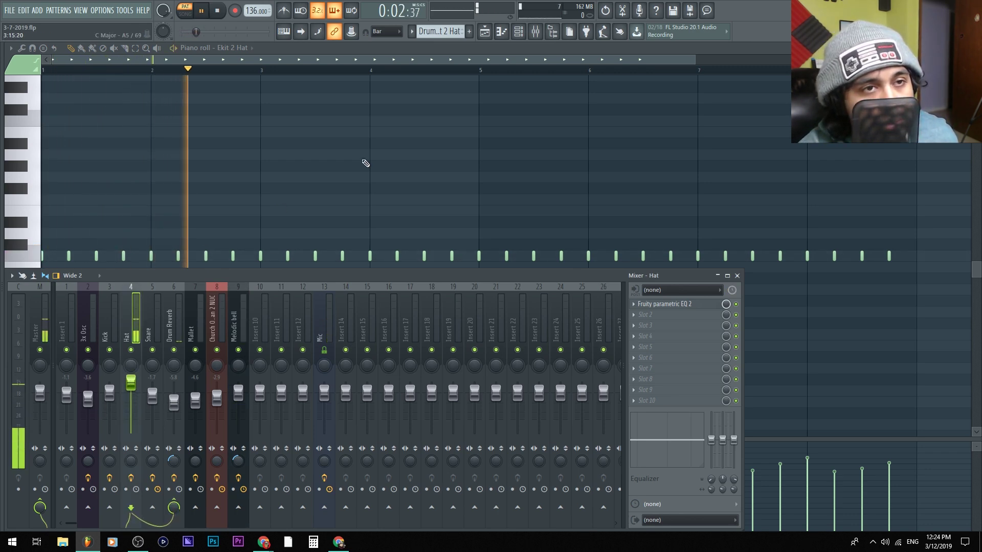
- Briefly mute the Mic track in the mixer, and turn it back on
{"action": "key", "text": "F9"}
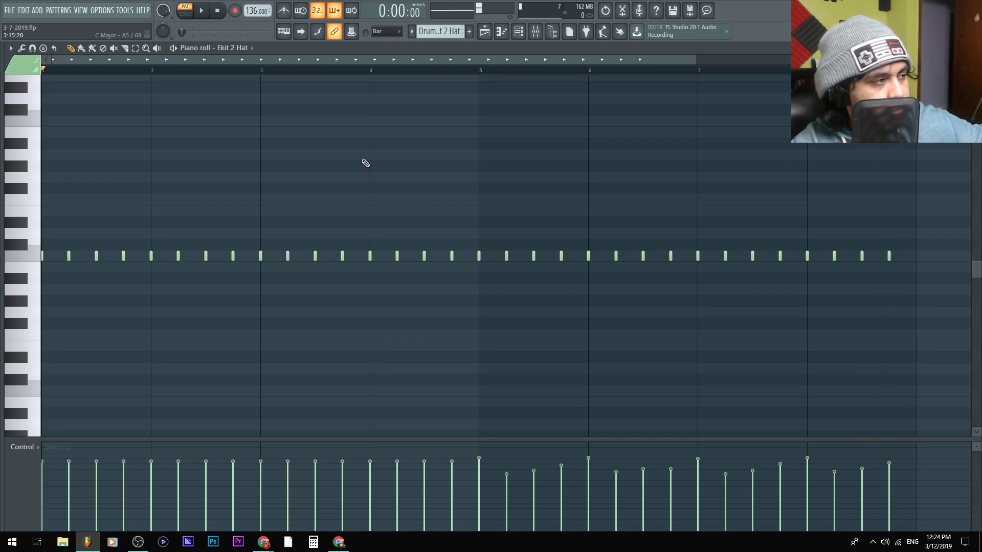
{"action": "key", "text": "F9"}
{"action": "key", "text": "space"}
{"action": "left_click", "coordinate": [324, 350]}
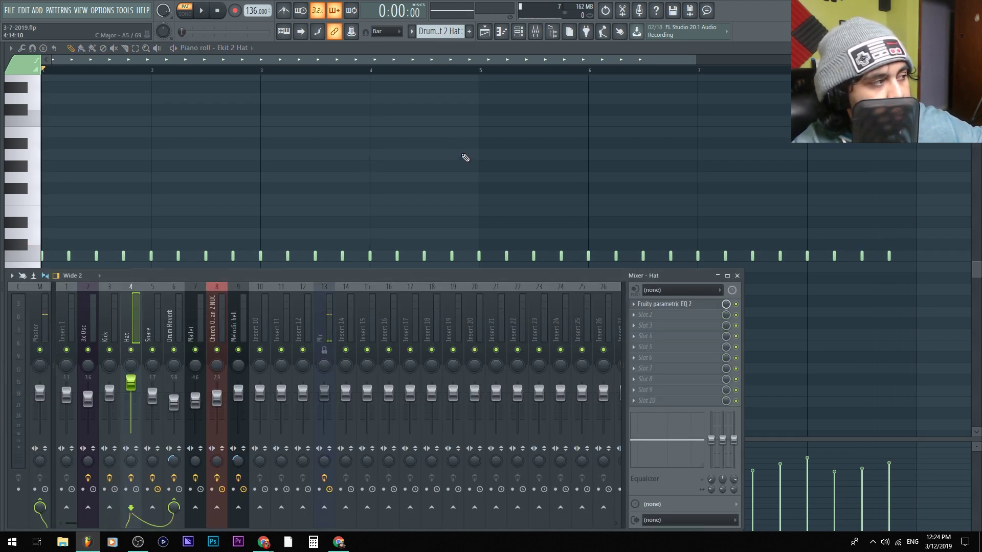
{"action": "left_click", "coordinate": [324, 350]}
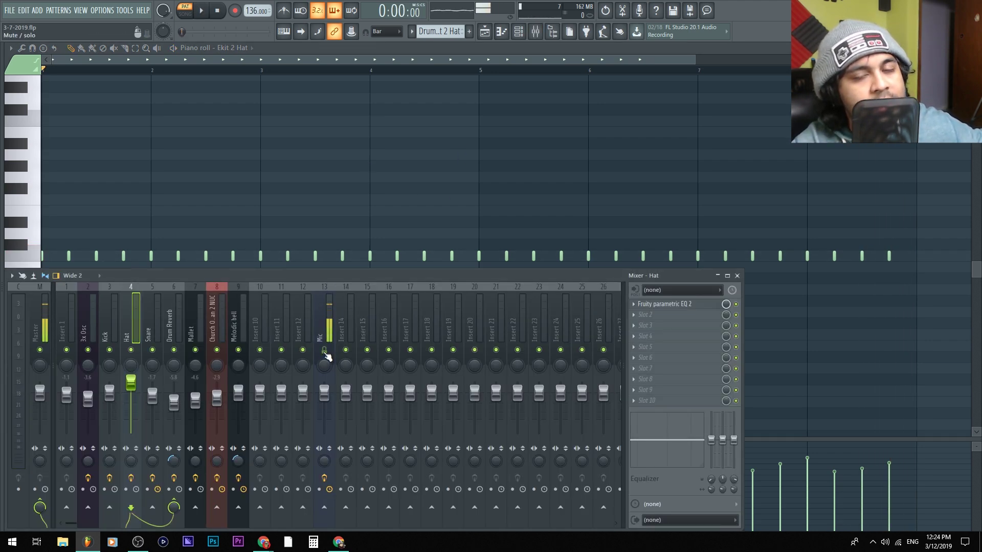
- Play the Ekit 2 Hat pattern through its flat and varied bars to compare how they sound
{"action": "key", "text": "F9"}
{"action": "left_click", "coordinate": [383, 72]}
{"action": "key", "text": "space"}
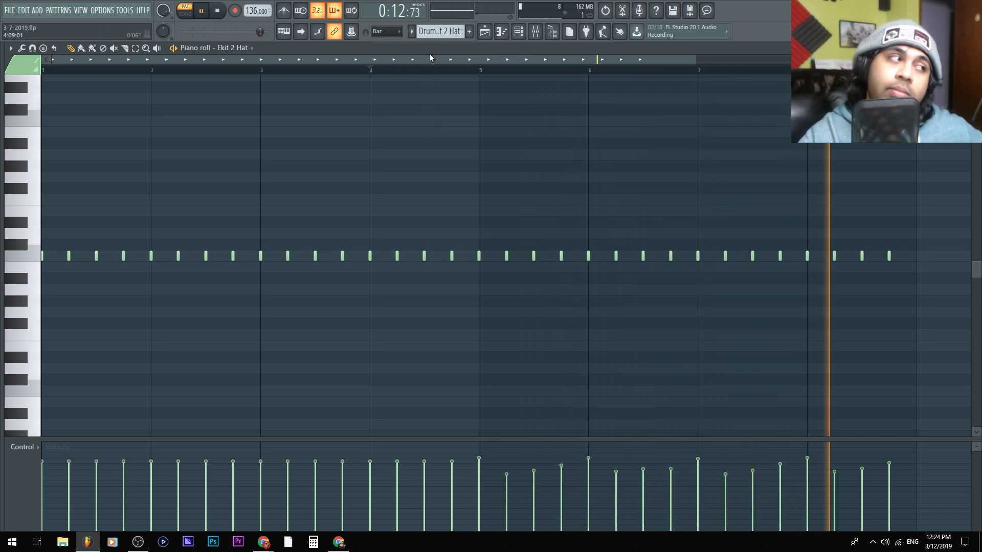
{"action": "key", "text": "space"}
{"action": "key", "text": "F9"}
{"action": "left_click", "coordinate": [323, 355]}
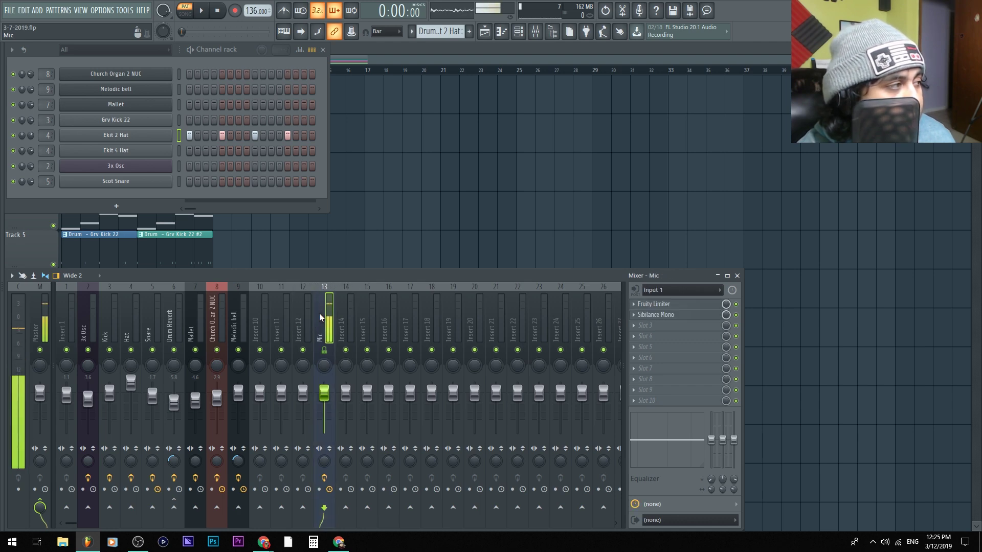
- Play the arrangement in song mode in the playlist, focusing on the drum tracks, to hear the hats in context
{"action": "key", "text": "F12"}
{"action": "key", "text": "l"}
{"action": "key", "text": "space"}
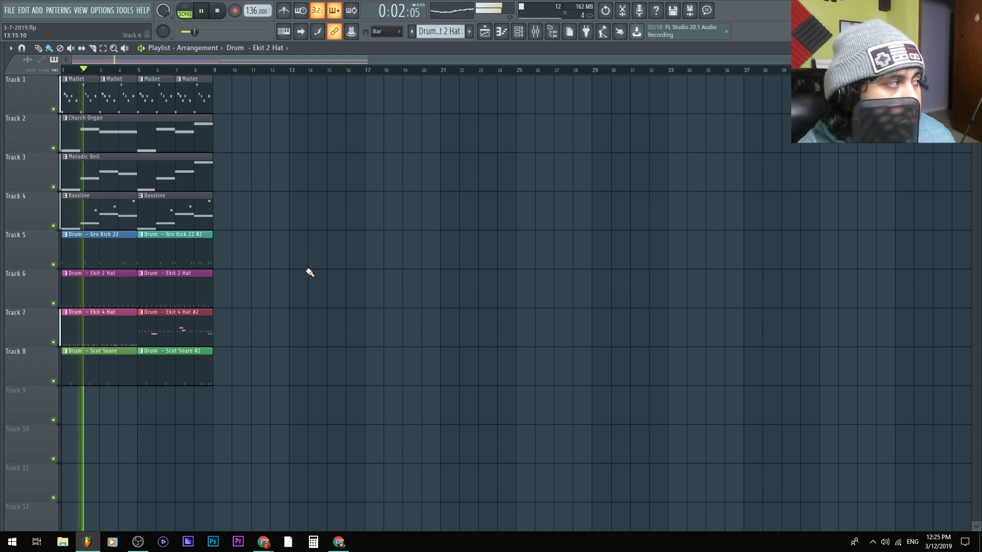
{"action": "scroll", "coordinate": [169, 332], "scroll_direction": "up", "scroll_amount": 5}
{"action": "scroll", "coordinate": [358, 373], "scroll_direction": "up", "scroll_amount": 2}
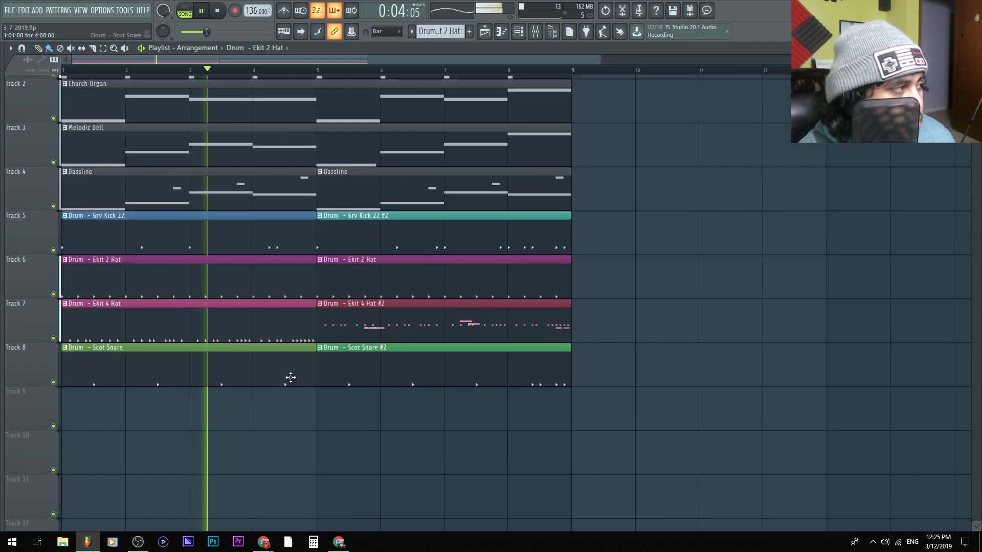
{"action": "scroll", "coordinate": [290, 377], "scroll_direction": "up", "scroll_amount": 2}
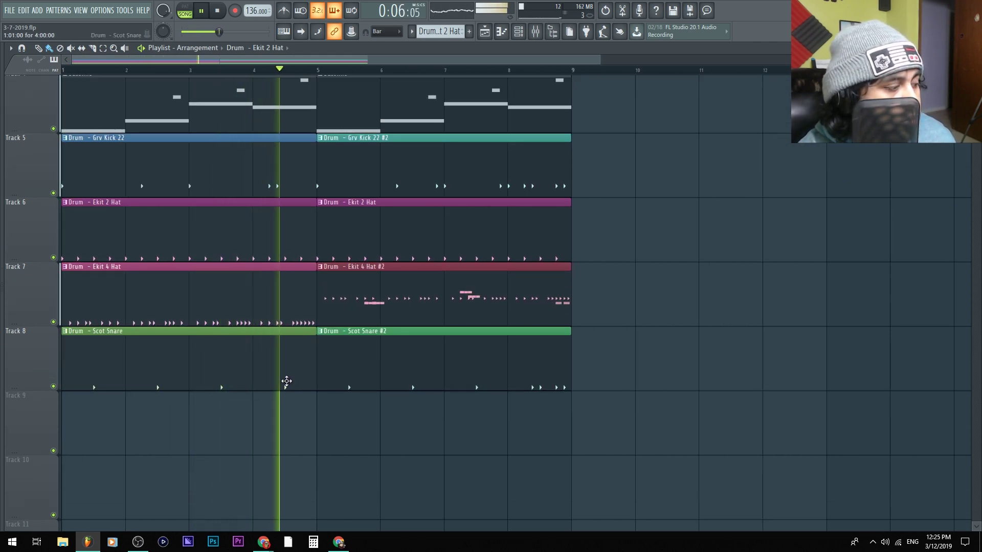
{"action": "key", "text": "space"}
{"action": "key", "text": "F9"}
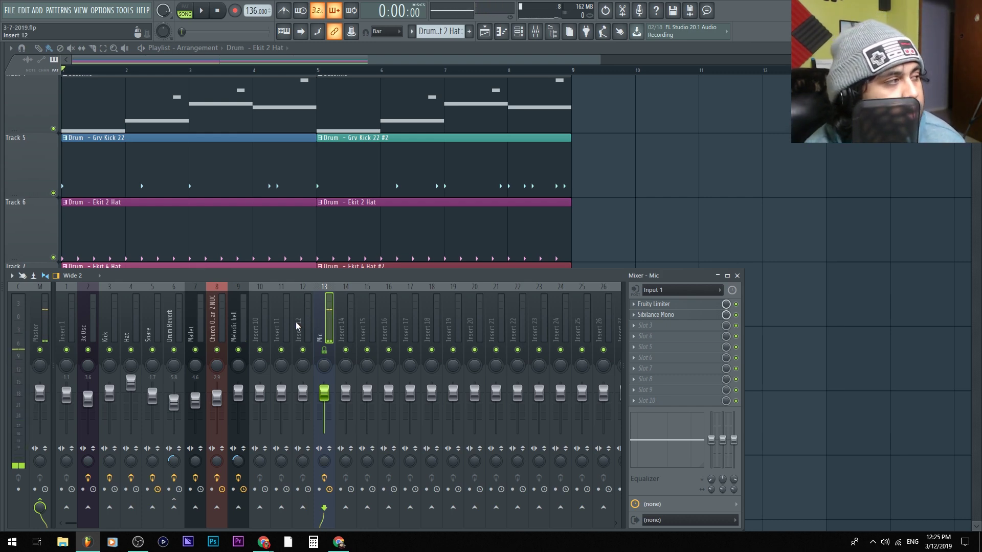
{"action": "key", "text": "F9"}
- Open the first Ekit 4 Hat clip in the piano roll and play its opening notes in pattern mode
{"action": "double_click", "coordinate": [144, 302]}
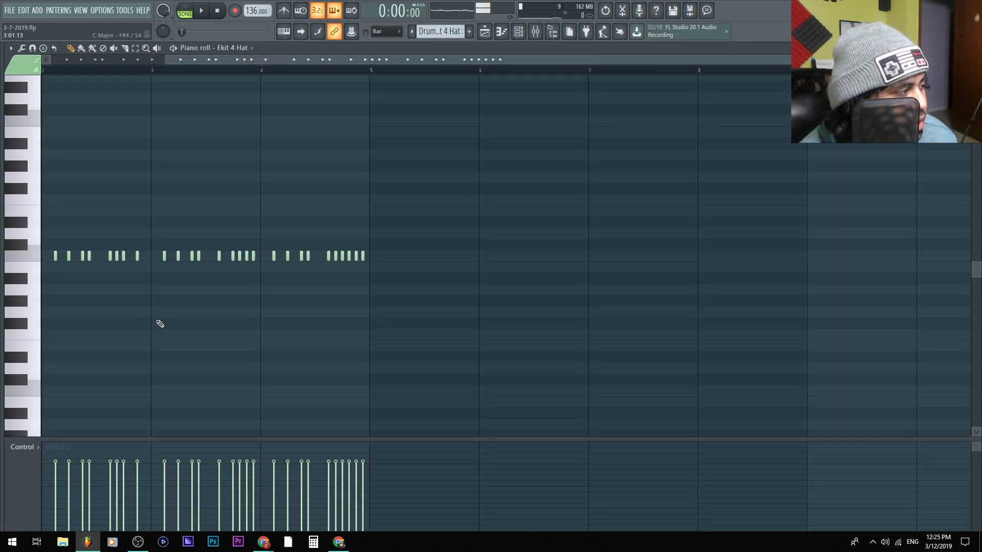
{"action": "key", "text": "space"}
{"action": "key", "text": "space"}
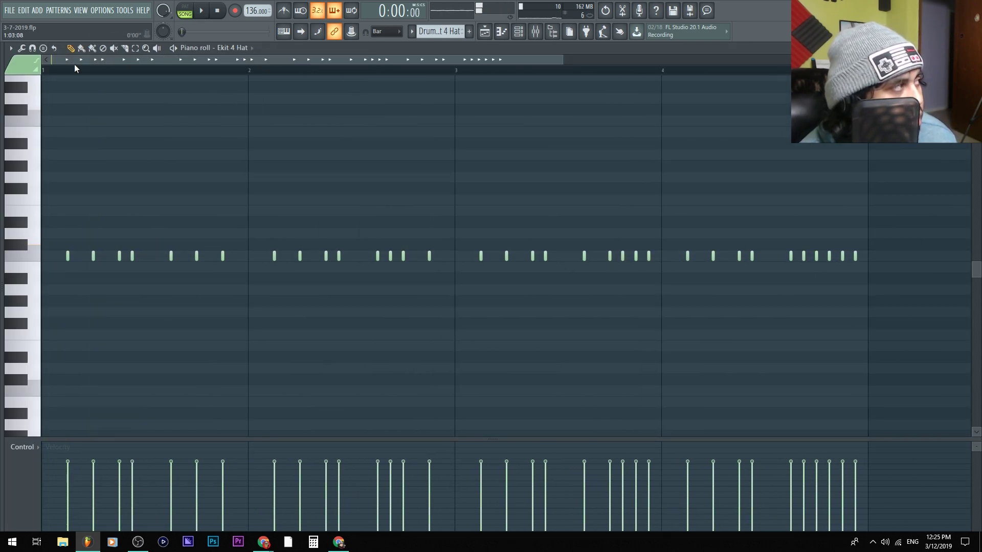
{"action": "key", "text": "space"}
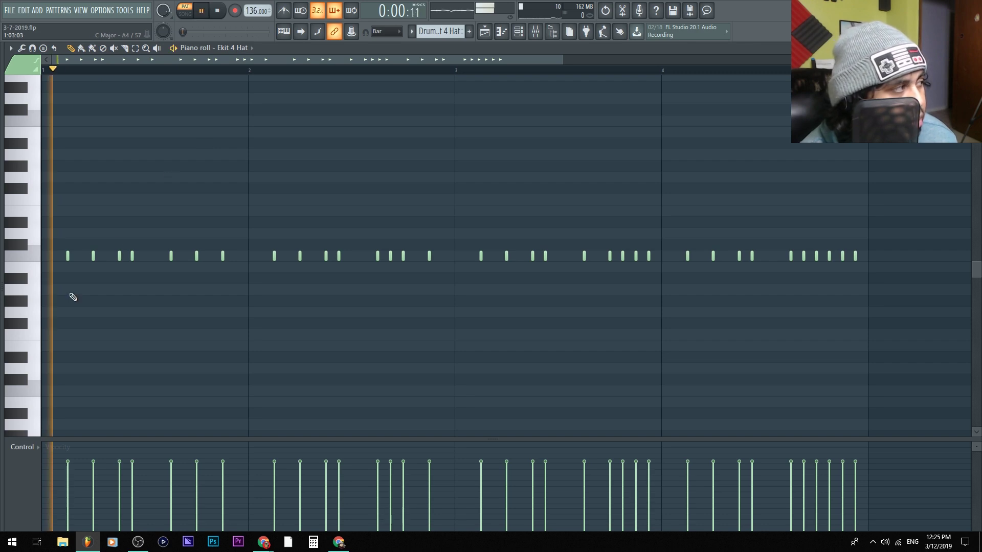
{"action": "key", "text": "space"}
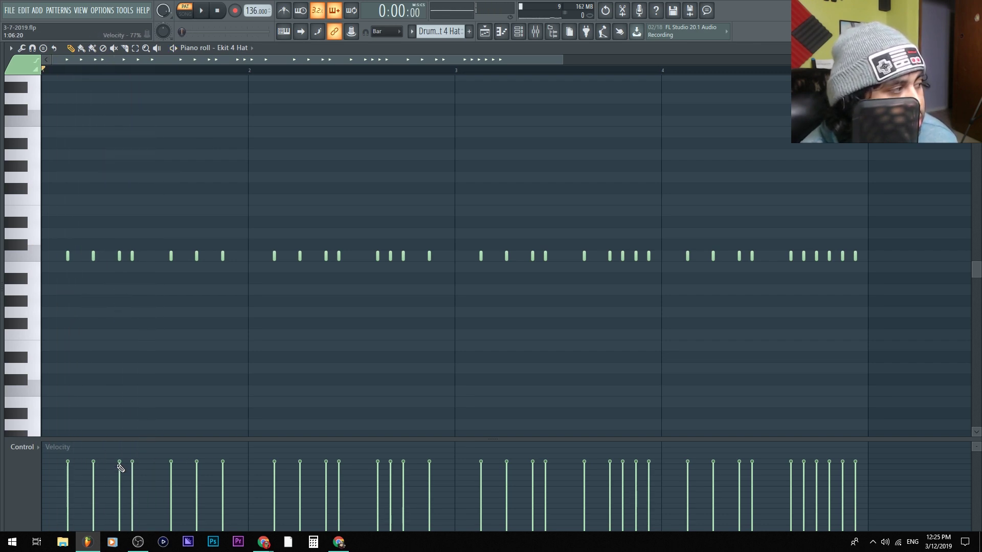
- Lower the velocities of bar 1's second, third and sixth hat notes, raise its last note's velocity, and play the result
{"action": "key", "text": "space"}
{"action": "key", "text": "space"}
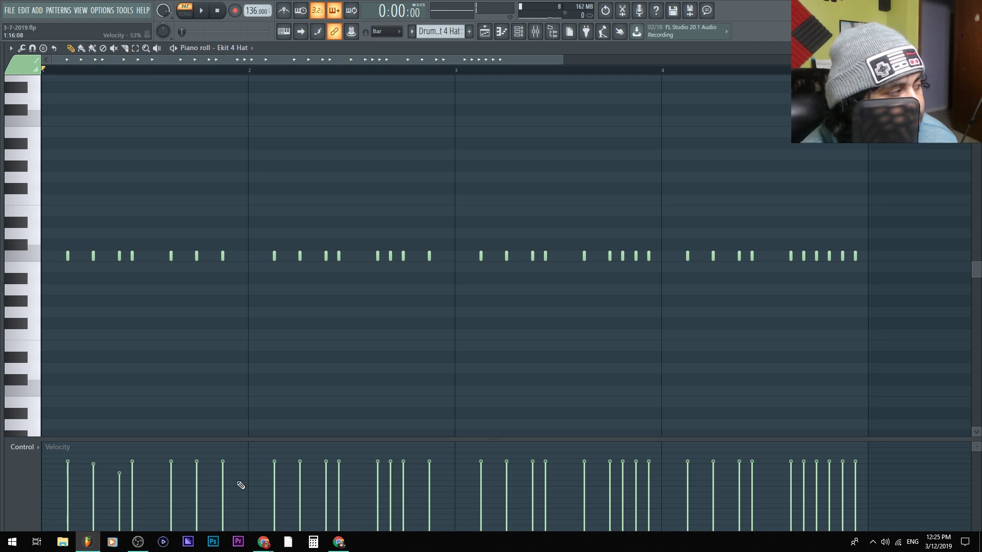
{"action": "key", "text": "space"}
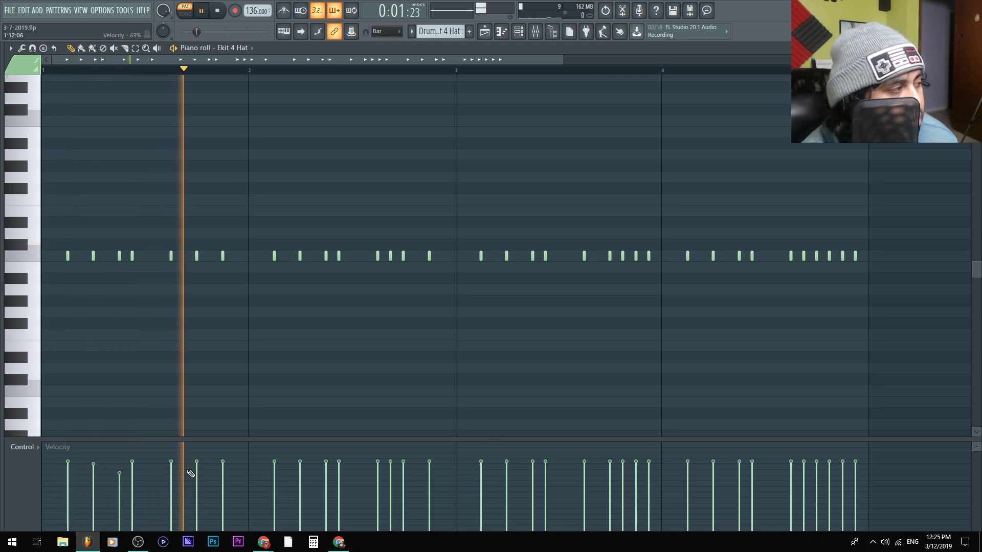
{"action": "key", "text": "space"}
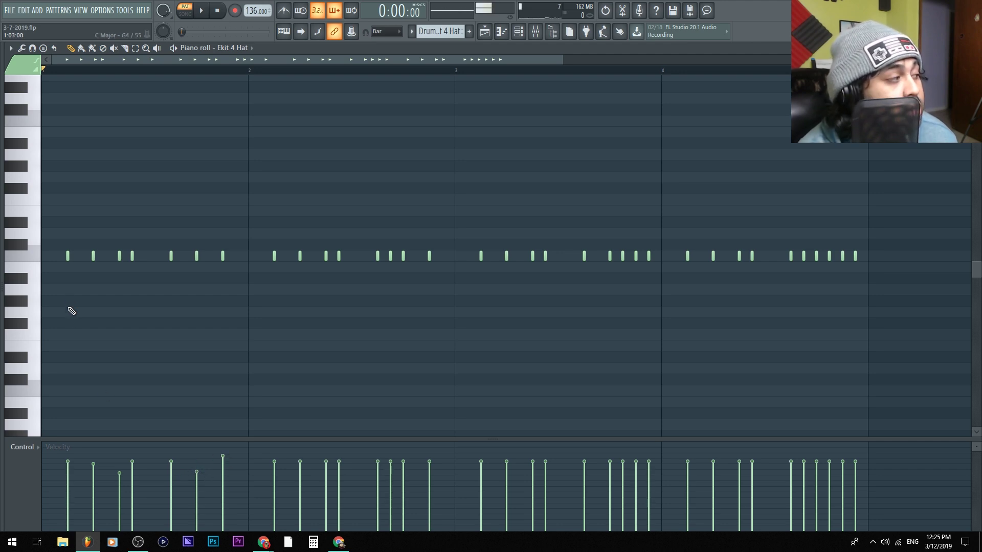
{"action": "key", "text": "space"}
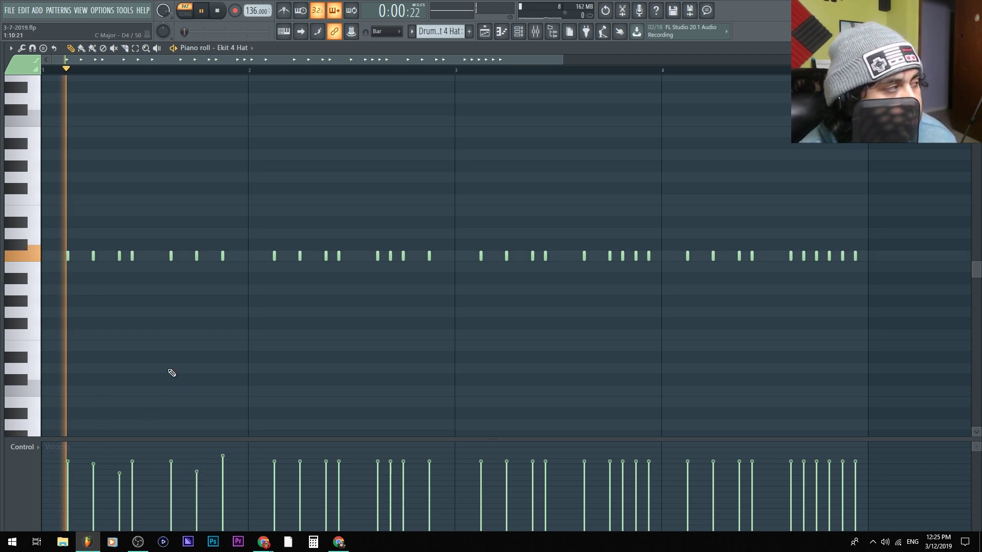
{"action": "key", "text": "space"}
- Try moving the sixth hat note of bar 1 to a lower pitch, play it, and undo the move
{"action": "left_click_drag", "start_coordinate": [196, 255], "coordinate": [194, 316]}
{"action": "key", "text": "space"}
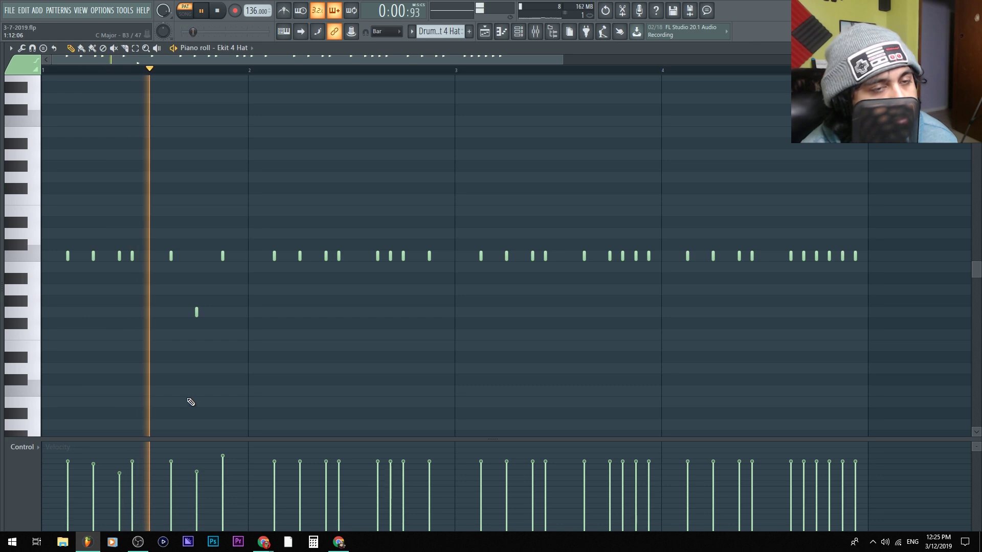
{"action": "key", "text": "space"}
{"action": "key", "text": "ctrl+z"}
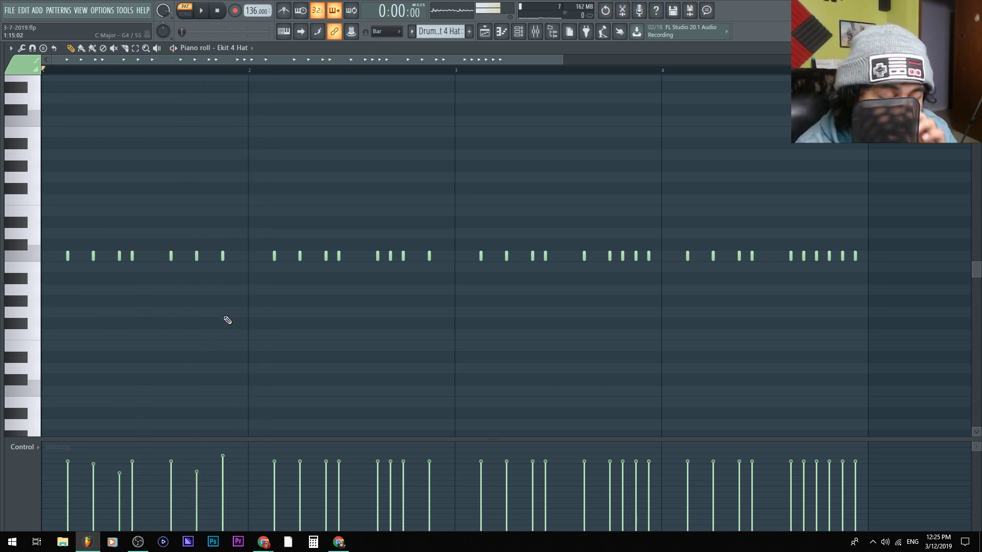
{"action": "key", "text": "space"}
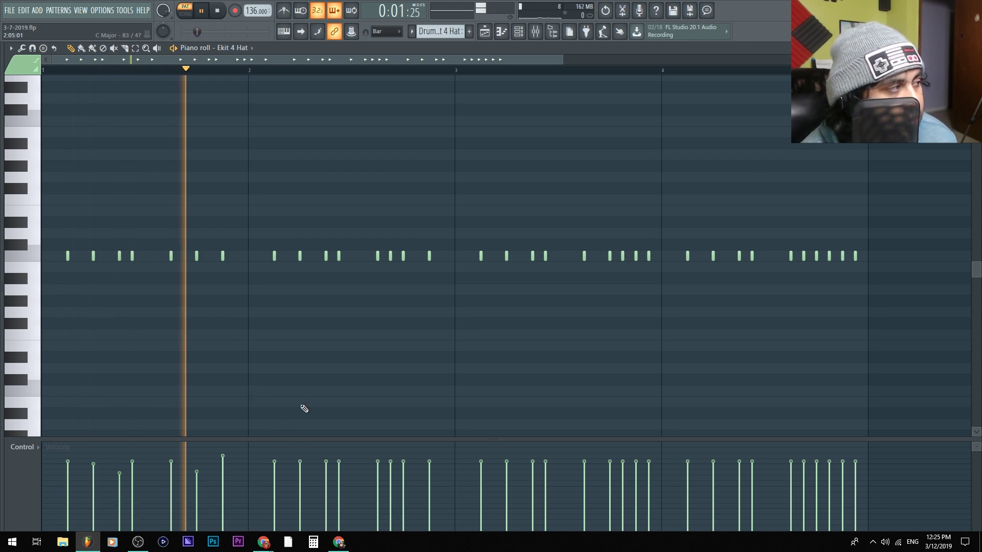
- Save the project and delete the first four hat notes in each of bars 2, 3 and 4
{"action": "key", "text": "ctrl+s"}
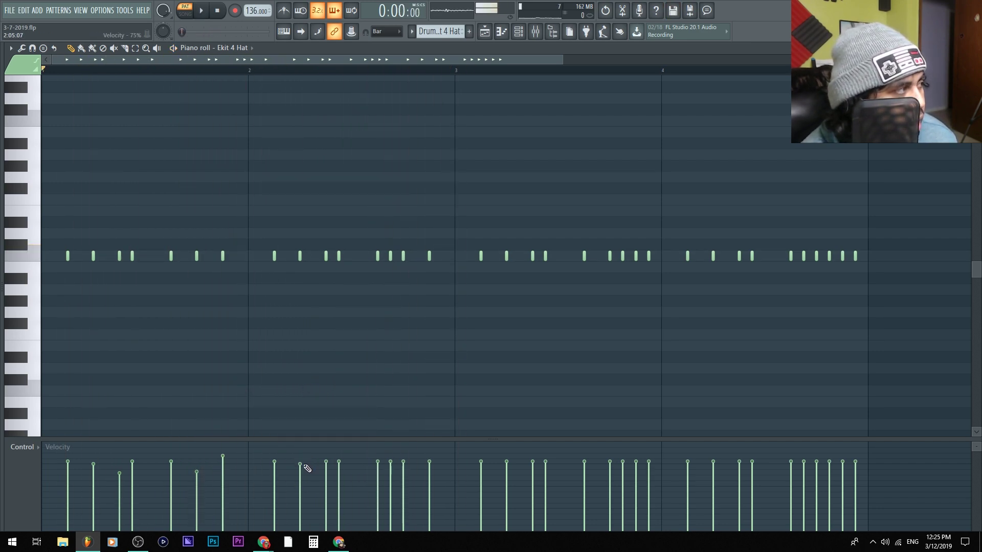
{"action": "left_click_drag", "start_coordinate": [359, 283], "coordinate": [258, 207]}
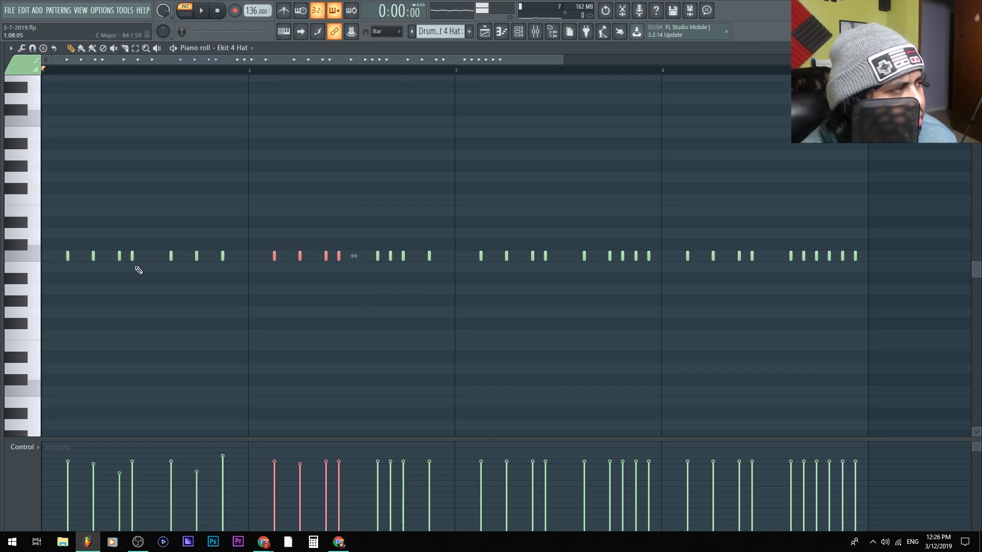
{"action": "key", "text": "Delete"}
{"action": "left_click_drag", "start_coordinate": [471, 228], "coordinate": [565, 288]}
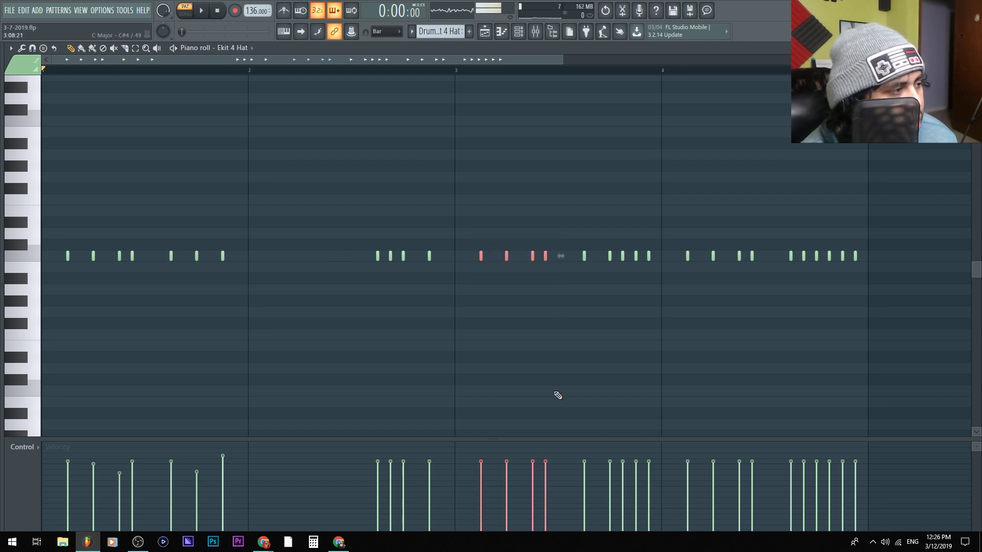
{"action": "key", "text": "Delete"}
{"action": "left_click_drag", "start_coordinate": [654, 240], "coordinate": [750, 278]}
{"action": "key", "text": "Delete"}
{"action": "key", "text": "ctrl+a"}
{"action": "key", "text": "Delete"}
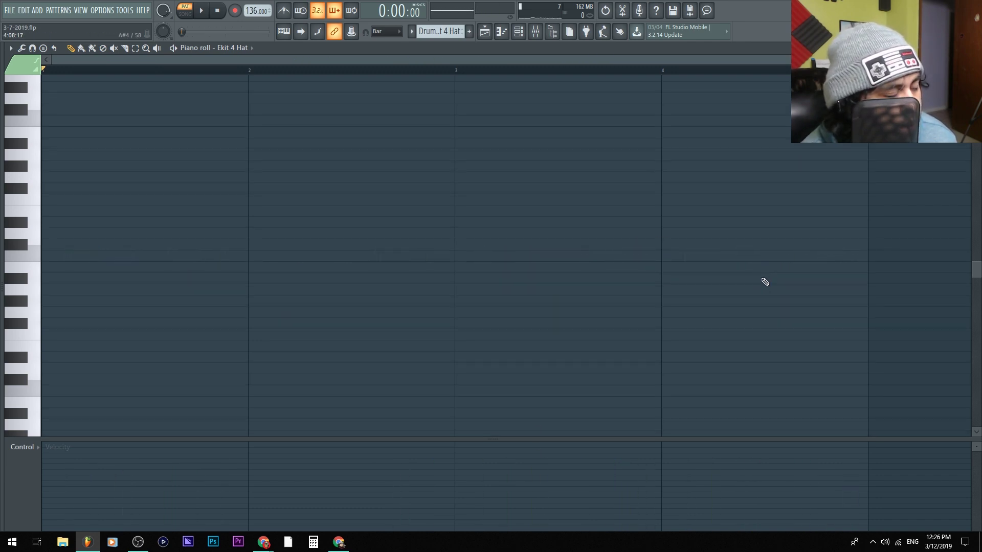
{"action": "key", "text": "ctrl+z"}
- Duplicate the first four velocity-varied hat notes of bar 1 to the start of bars 2, 3 and 4
{"action": "left_click_drag", "start_coordinate": [131, 282], "coordinate": [69, 258]}
{"action": "key", "text": "ctrl+b"}
{"action": "key", "text": "ctrl+b"}
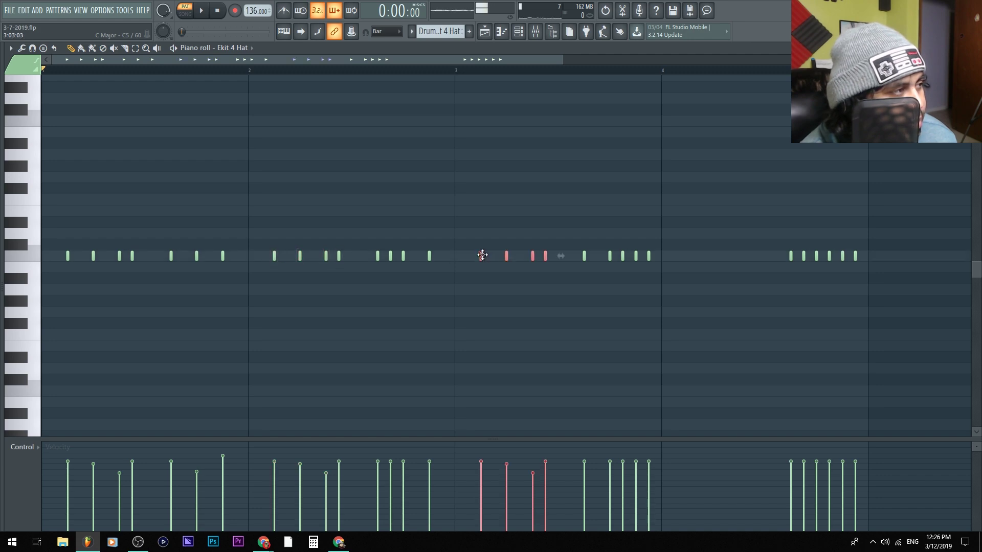
{"action": "key", "text": "ctrl+b"}
{"action": "key", "text": "ctrl+d"}
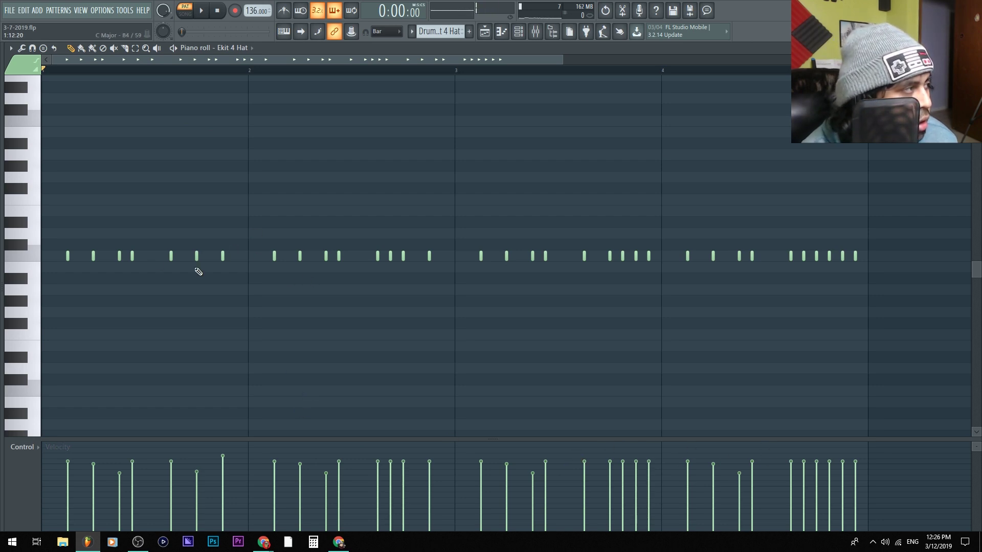
- Lower the velocities of bar 2's fifth and sixth hat notes and raise its last one, playing from bar 2 to check
{"action": "left_click", "coordinate": [256, 70]}
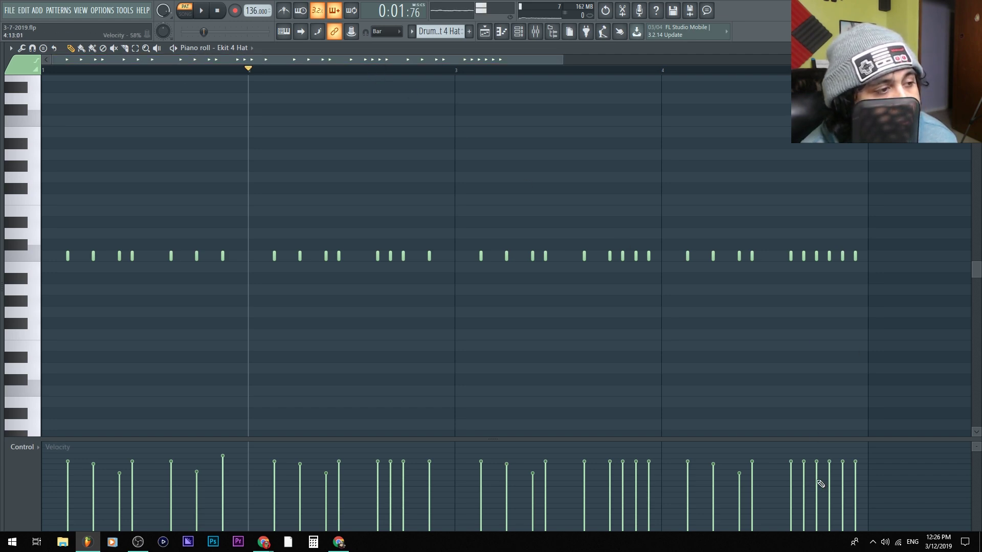
{"action": "key", "text": "space"}
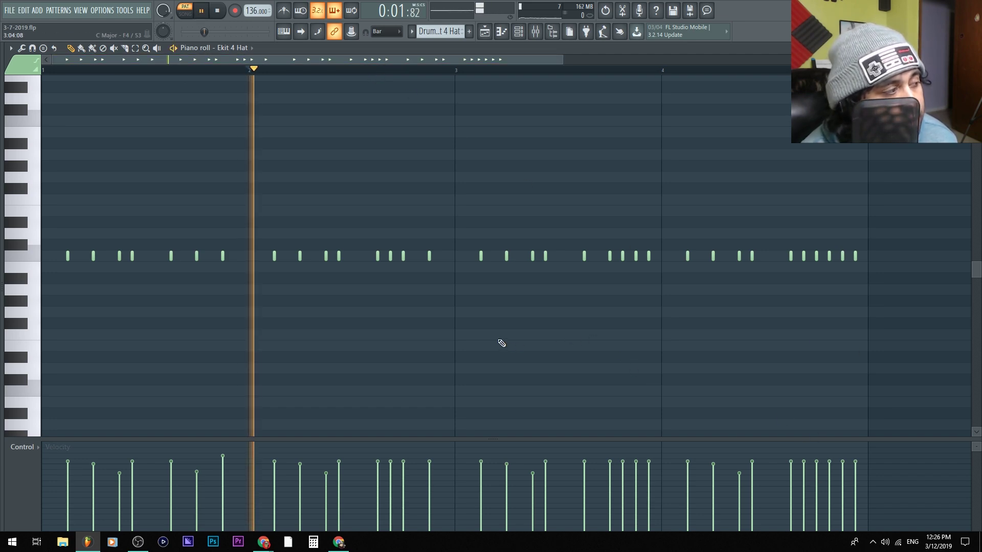
{"action": "key", "text": "space"}
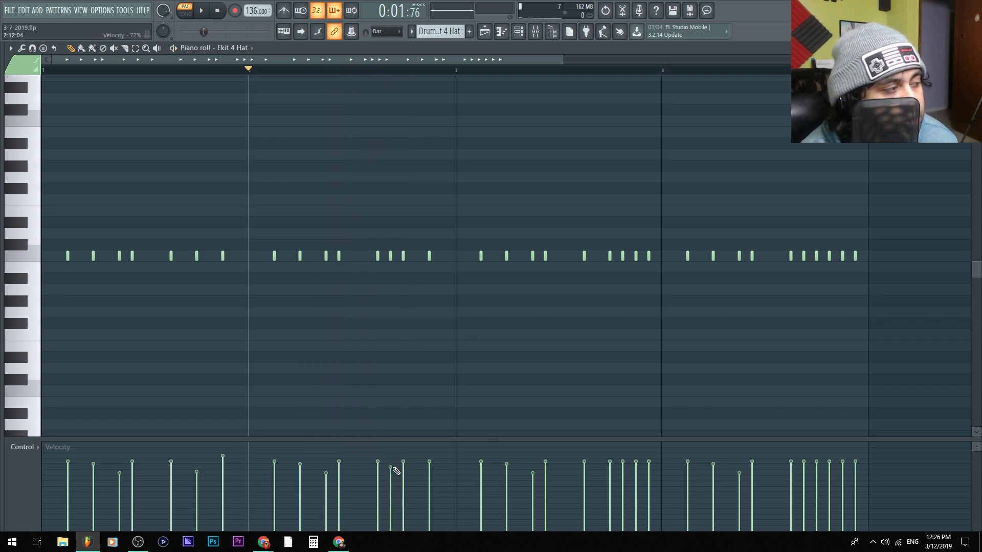
{"action": "key", "text": "space"}
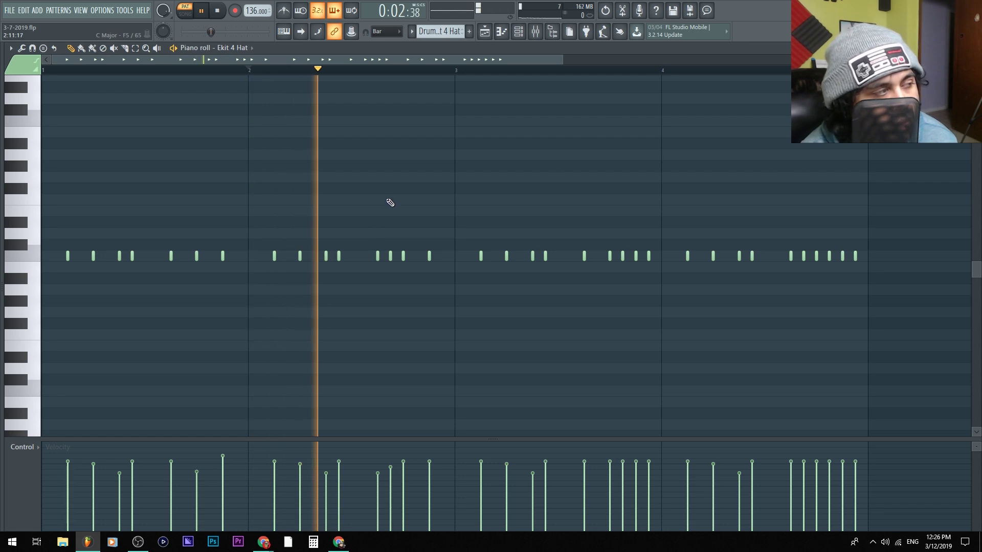
{"action": "key", "text": "space"}
{"action": "left_click", "coordinate": [430, 457]}
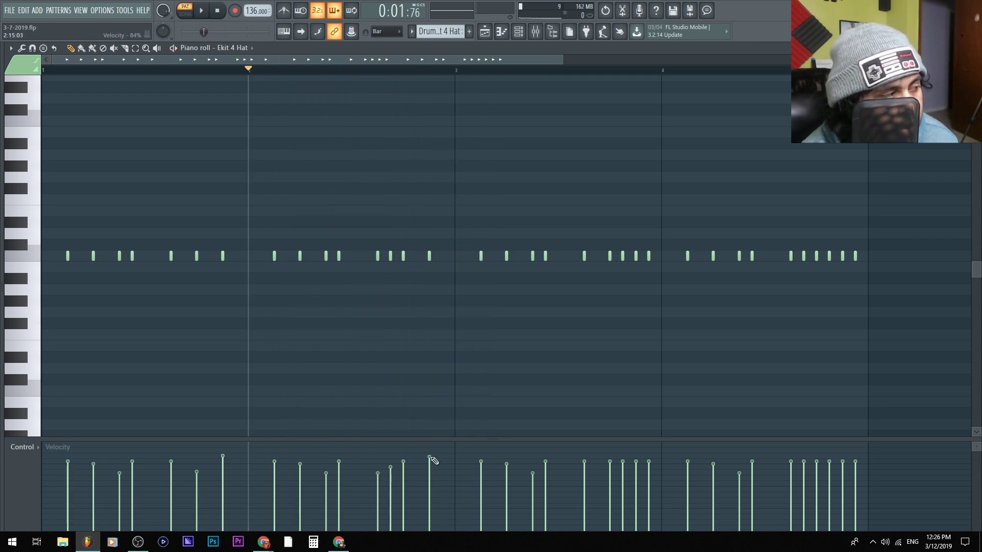
{"action": "key", "text": "space"}
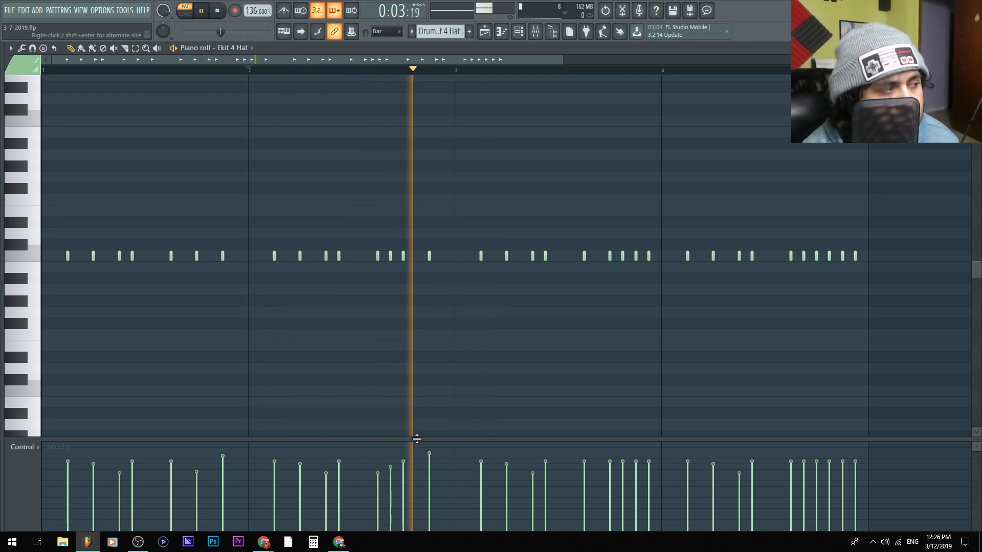
- Lower the velocities of bar 3's sixth to eighth hat notes and shape bar 4's last five notes as a rising ramp
{"action": "key", "text": "space"}
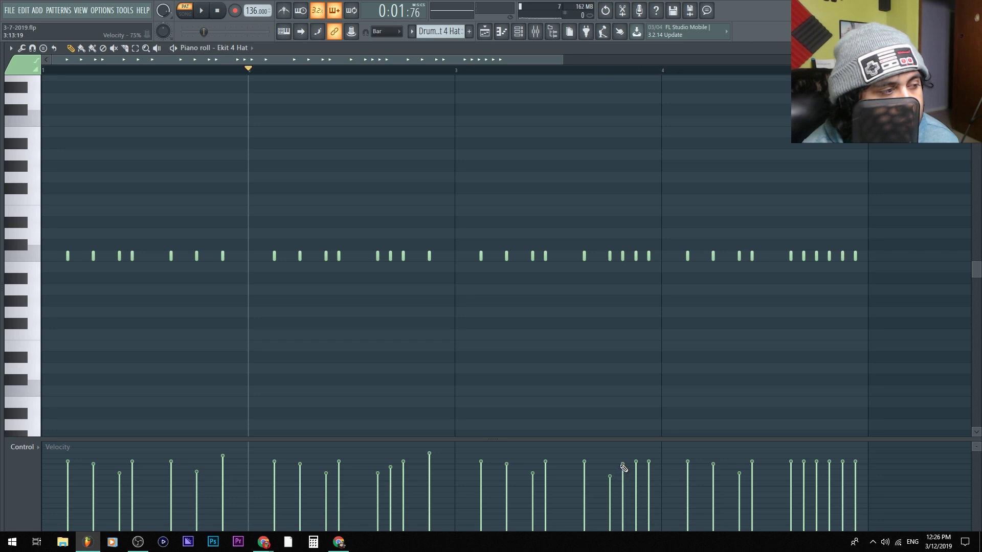
{"action": "key", "text": "space"}
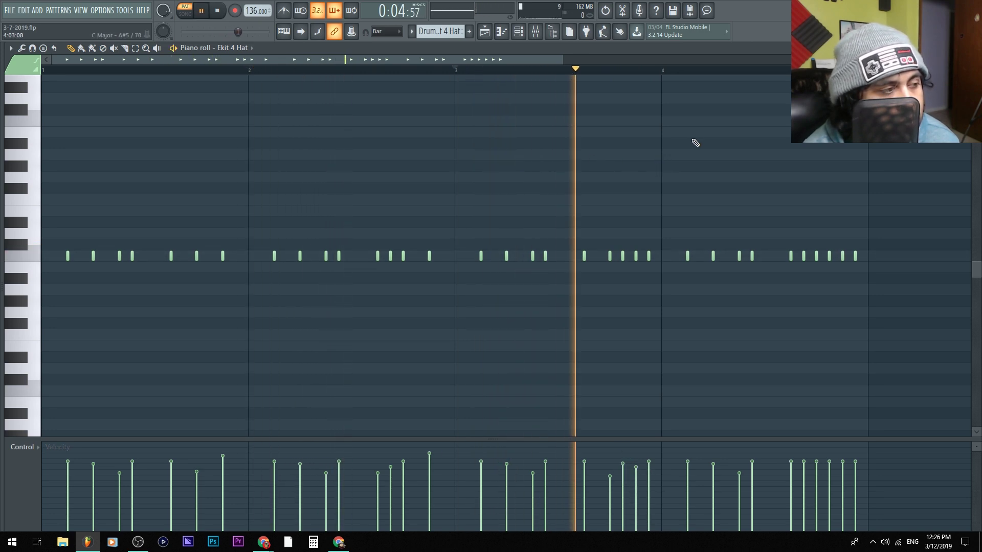
{"action": "key", "text": "space"}
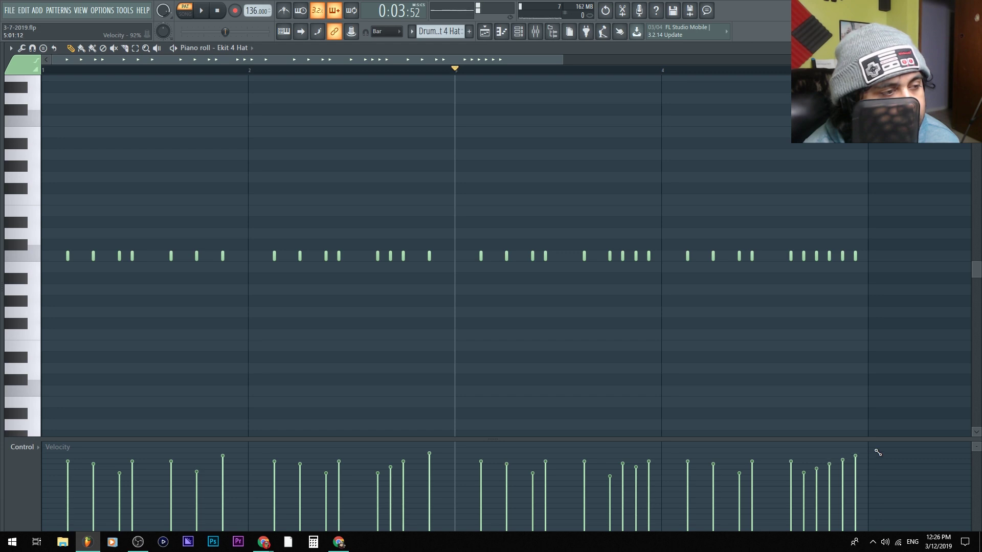
- Shape the velocities of bar 4's last six hat notes as one rising ramp, playing from bar 3 to check
{"action": "mouse_move", "coordinate": [789, 475]}
{"action": "left_mouse_down"}
{"action": "mouse_move", "coordinate": [865, 444]}
{"action": "mouse_move", "coordinate": [869, 458]}
{"action": "left_mouse_up"}
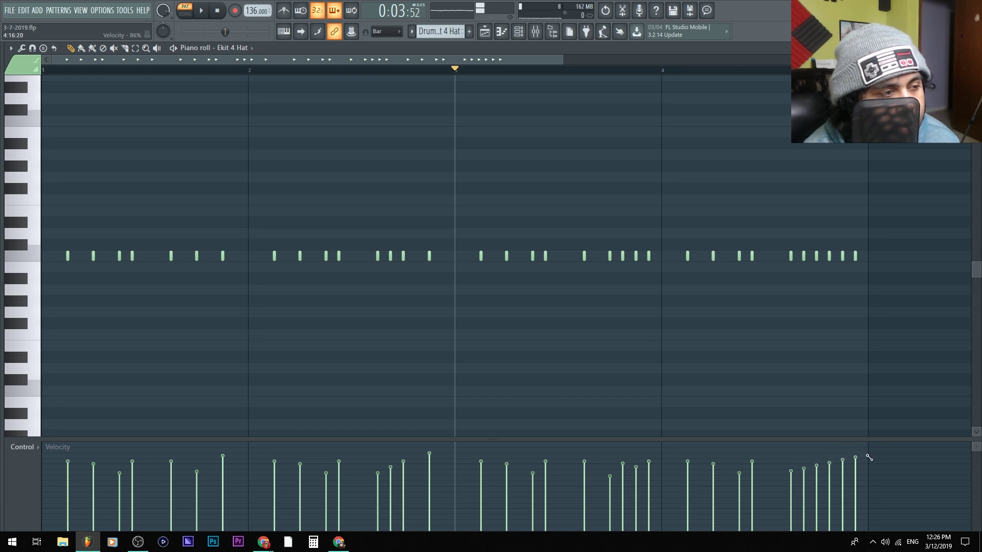
{"action": "key", "text": "space"}
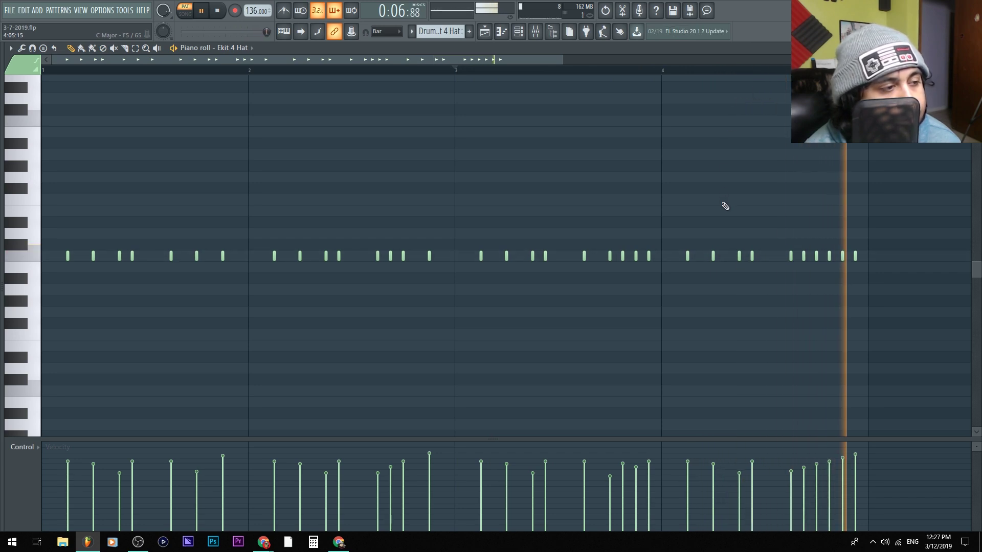
{"action": "key", "text": "space"}
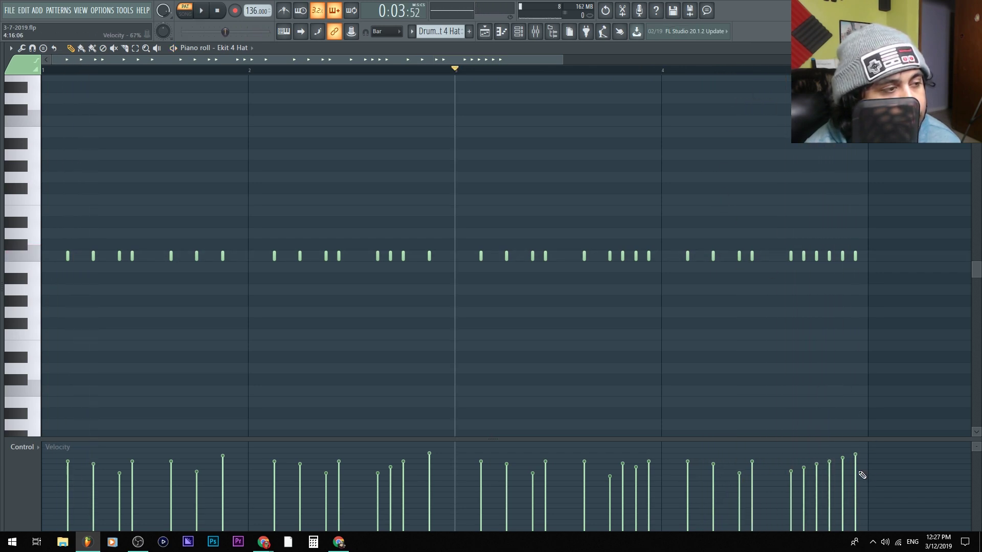
{"action": "left_click", "coordinate": [59, 73]}
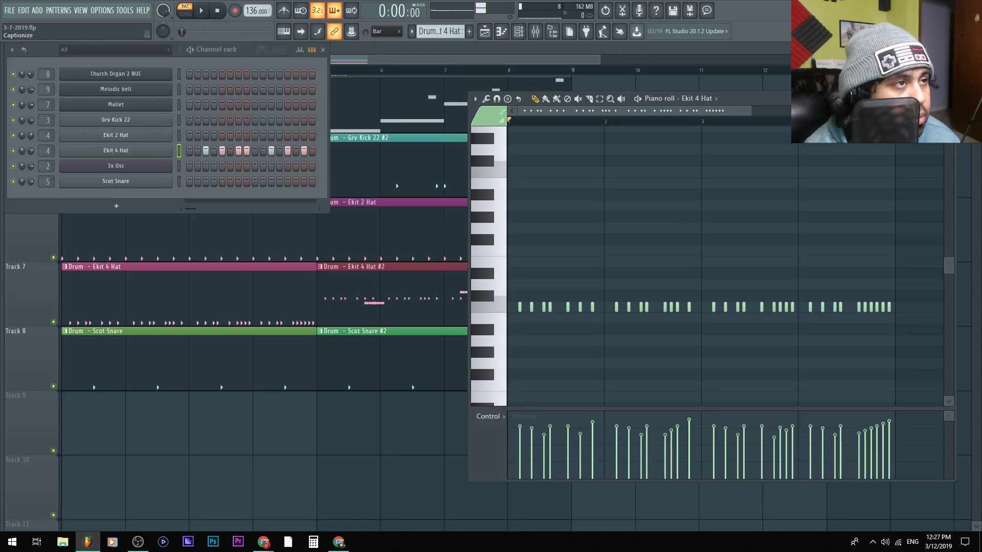
{"action": "double_click", "coordinate": [706, 98]}
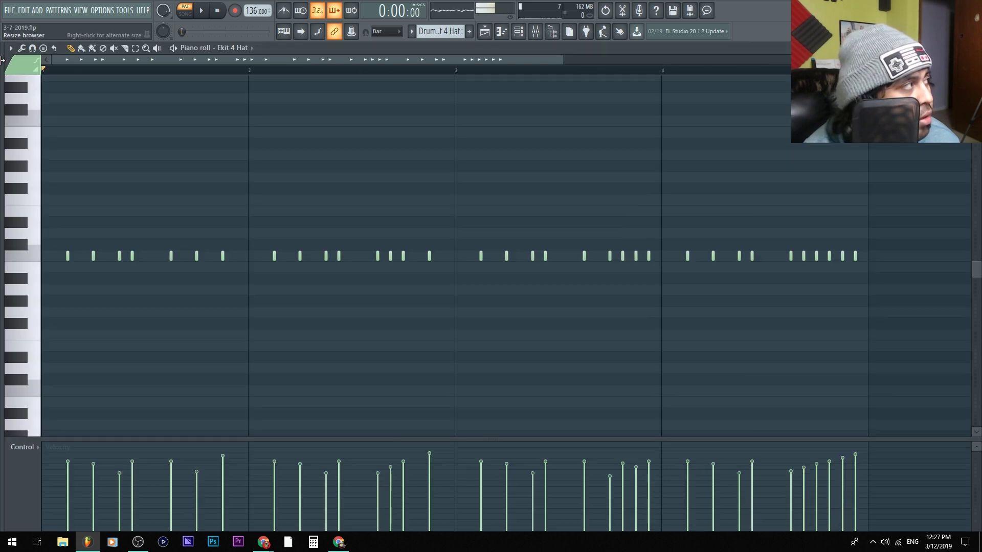
{"action": "left_click", "coordinate": [11, 48]}
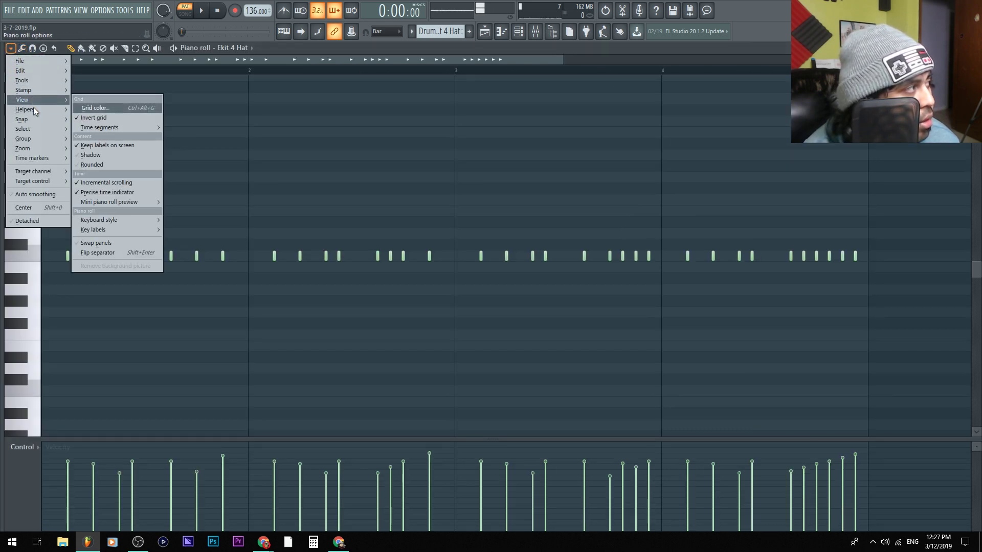
{"action": "mouse_move", "coordinate": [53, 132]}
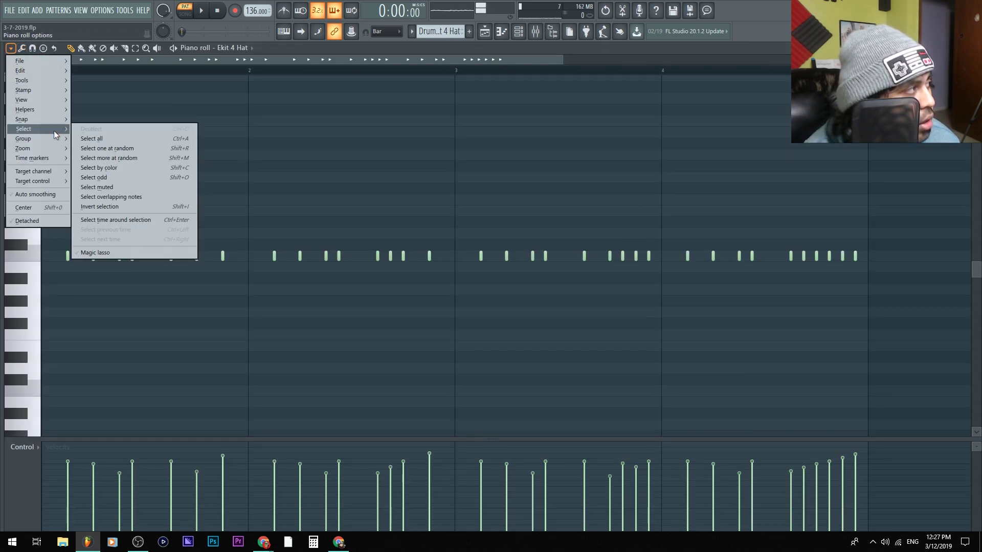
{"action": "mouse_move", "coordinate": [60, 81]}
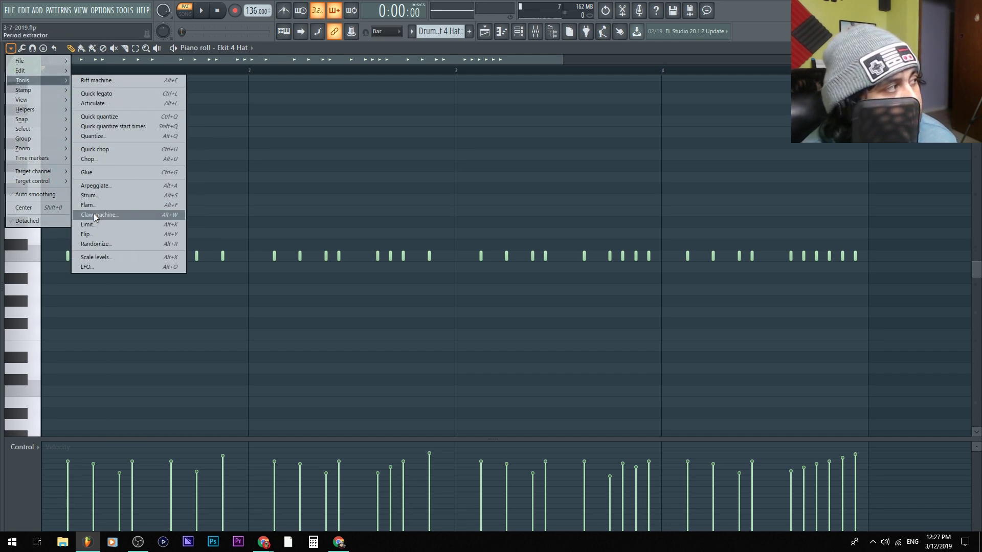
{"action": "left_click", "coordinate": [120, 225]}
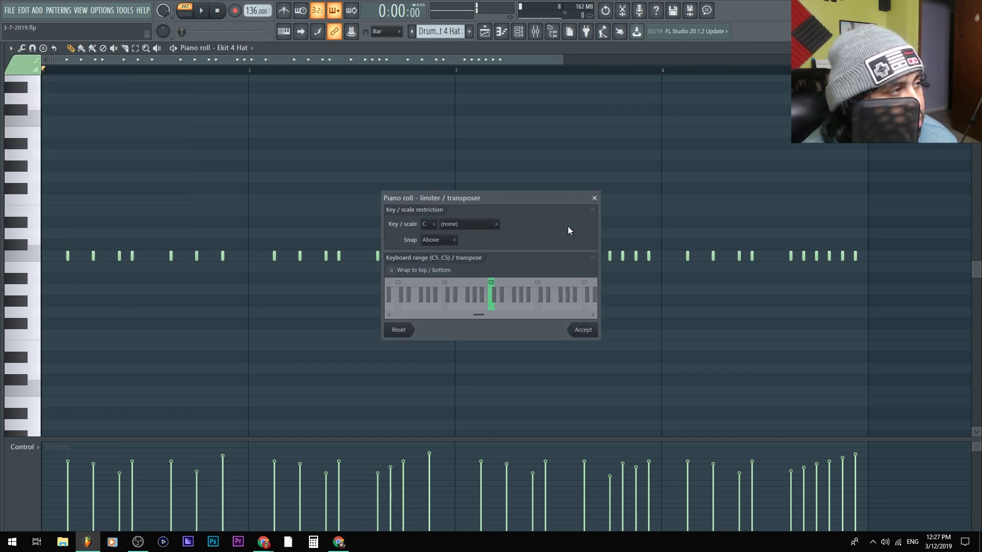
{"action": "left_click", "coordinate": [594, 198]}
- Try scaling the Ekit 4 Hat velocities with the level-scaling tool's Multiply and Tension controls
{"action": "left_click", "coordinate": [10, 49]}
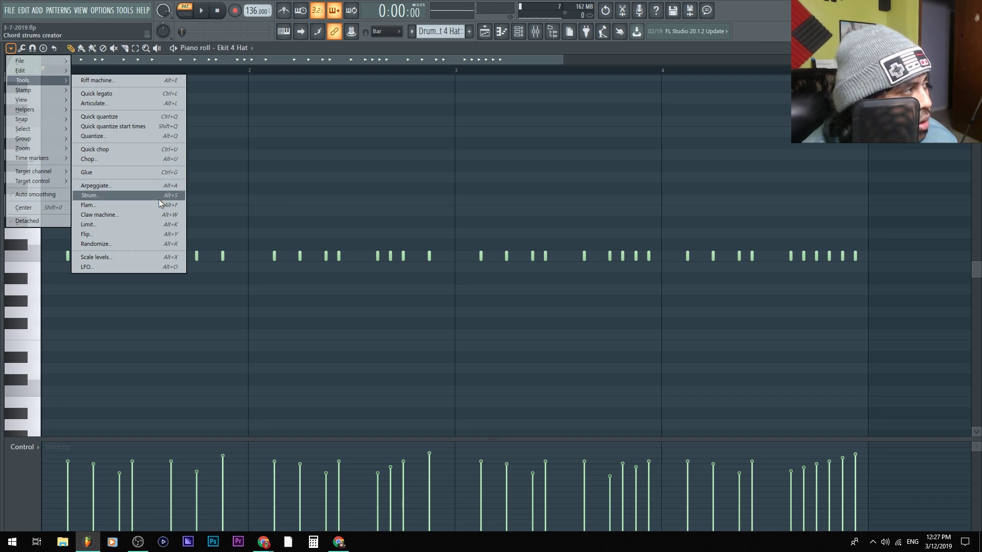
{"action": "left_click", "coordinate": [144, 258]}
{"action": "mouse_move", "coordinate": [491, 234]}
{"action": "left_mouse_down"}
{"action": "mouse_move", "coordinate": [490, 258]}
{"action": "mouse_move", "coordinate": [491, 246]}
{"action": "left_mouse_up"}
{"action": "left_click_drag", "start_coordinate": [470, 304], "coordinate": [465, 323]}
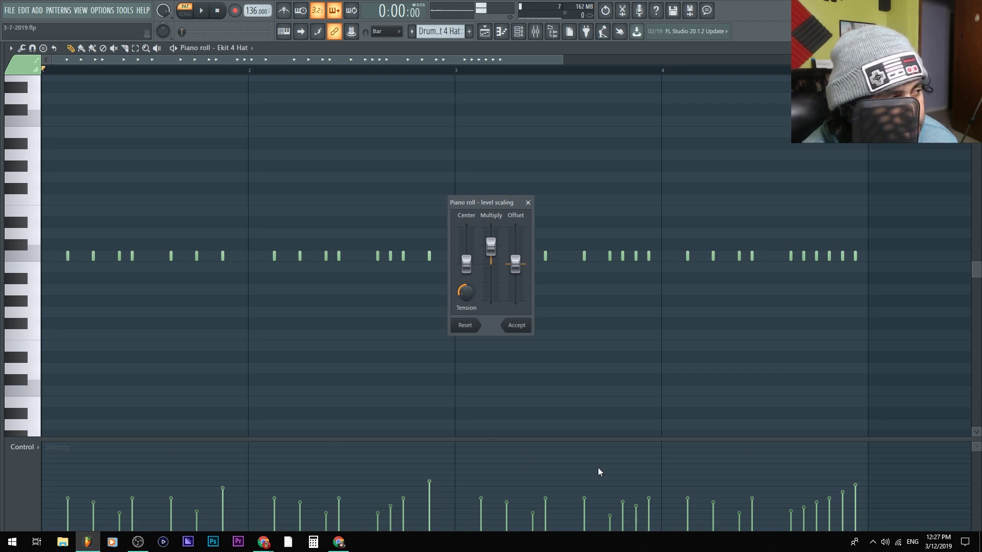
{"action": "left_click_drag", "start_coordinate": [462, 290], "coordinate": [471, 258]}
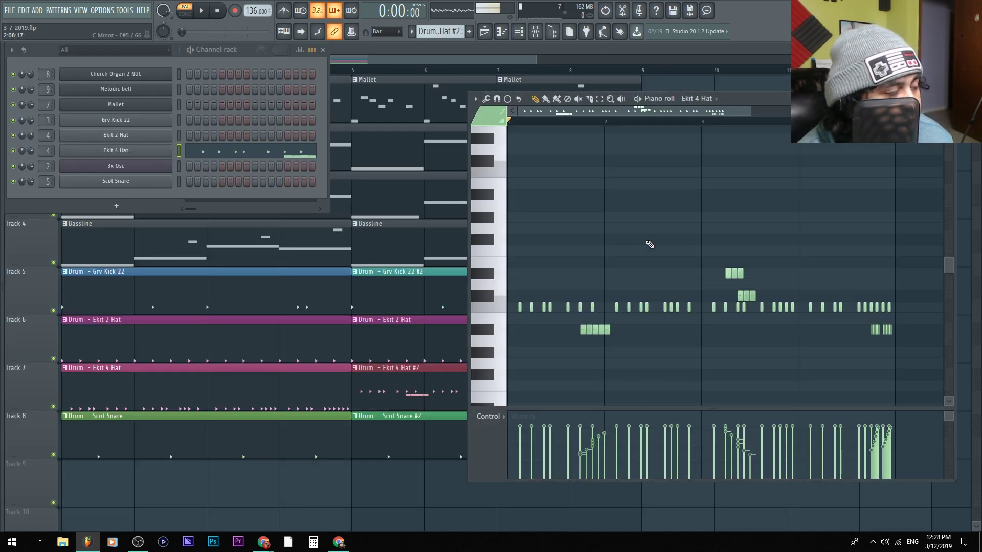
- Delete the whole row of flat-velocity hat notes in Ekit 4 Hat #2, sparing the pitched rolls above and below it
{"action": "scroll", "coordinate": [650, 245], "scroll_direction": "down", "scroll_amount": 1}
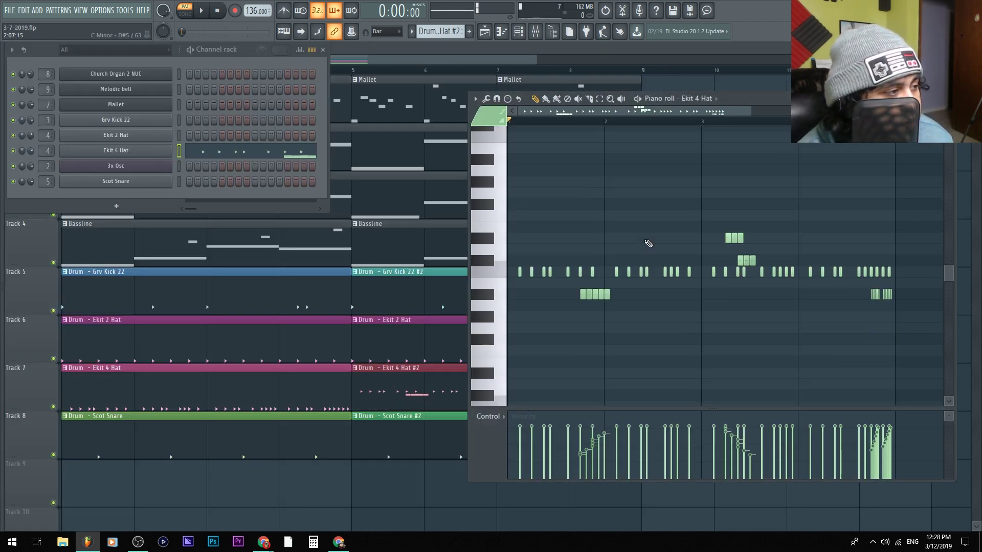
{"action": "left_click_drag", "start_coordinate": [913, 282], "coordinate": [458, 280]}
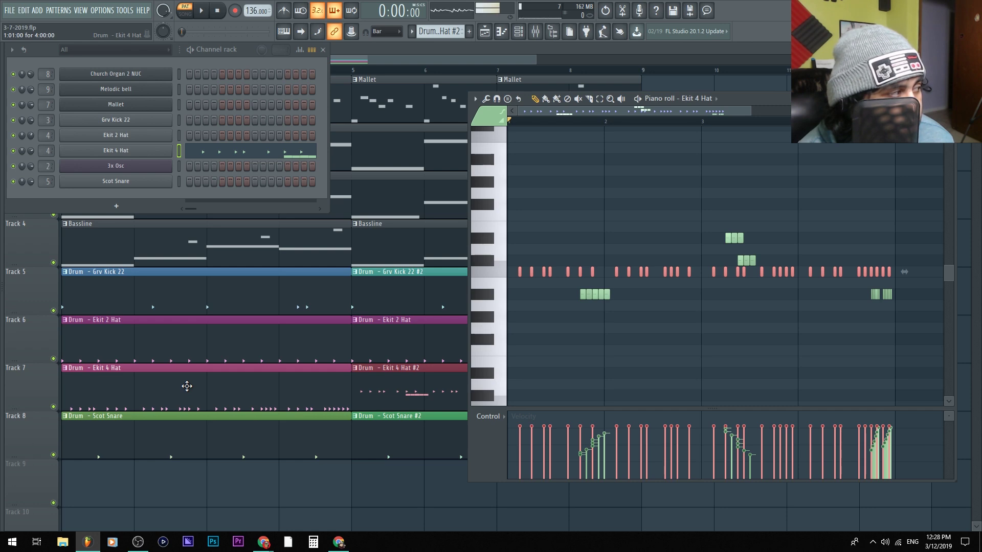
{"action": "key", "text": "Delete"}
- Copy all velocity-varied hat notes from the Ekit 4 Hat pattern into Ekit 4 Hat #2
{"action": "double_click", "coordinate": [186, 386]}
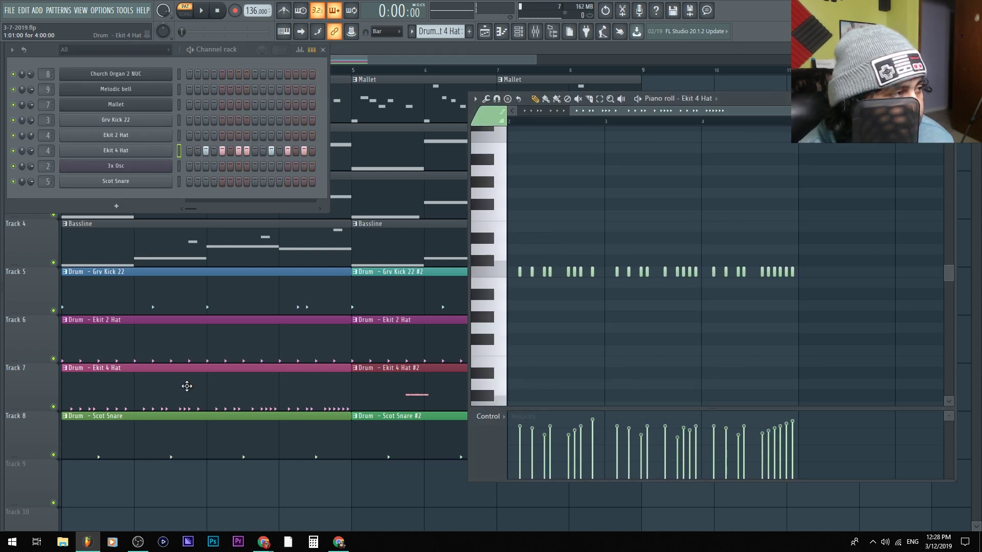
{"action": "left_click_drag", "start_coordinate": [871, 279], "coordinate": [491, 220]}
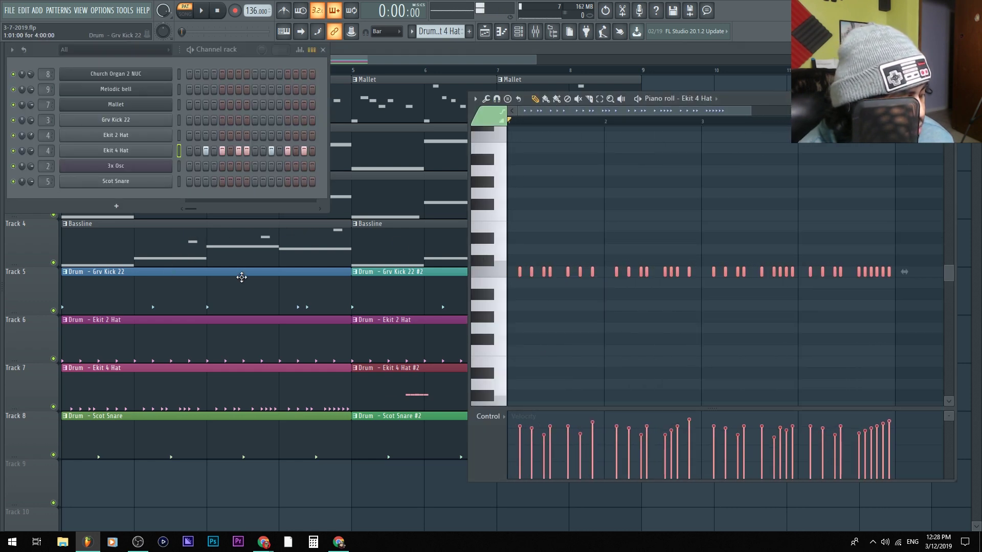
{"action": "double_click", "coordinate": [371, 399]}
{"action": "key", "text": "ctrl+v"}
{"action": "left_click", "coordinate": [708, 352]}
- Play the Ekit 4 Hat #2 pattern to hear the varied hats together with the pitched rolls
{"action": "key", "text": "space"}
{"action": "key", "text": "space"}
{"action": "key", "text": "space"}
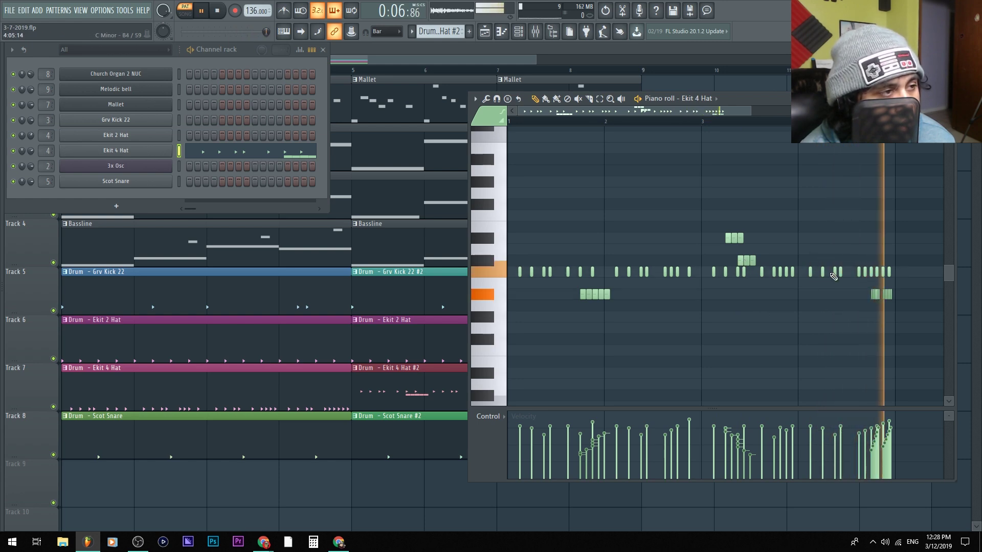
{"action": "key", "text": "space"}
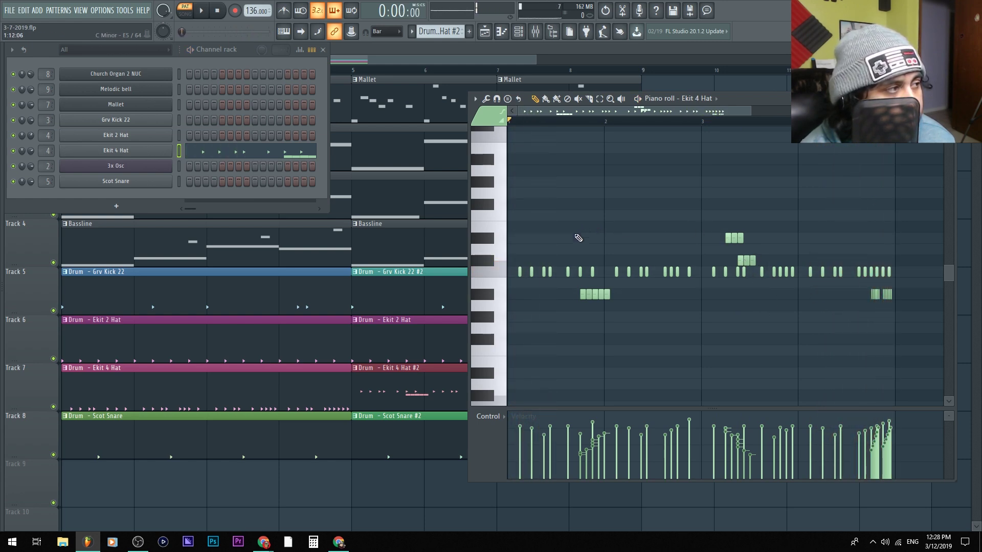
- Mute the regular hat notes that overlap the pitched rolls in bars 1, 3 and 4, playing from bar 4 to check
{"action": "scroll", "coordinate": [578, 236], "scroll_direction": "up", "scroll_amount": 4}
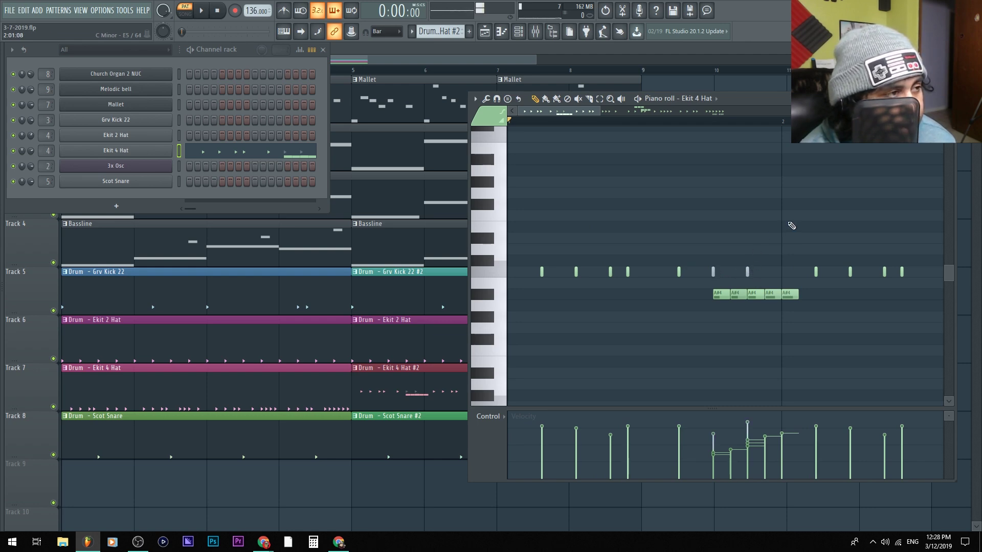
{"action": "scroll", "coordinate": [706, 256], "scroll_direction": "right", "scroll_amount": 6}
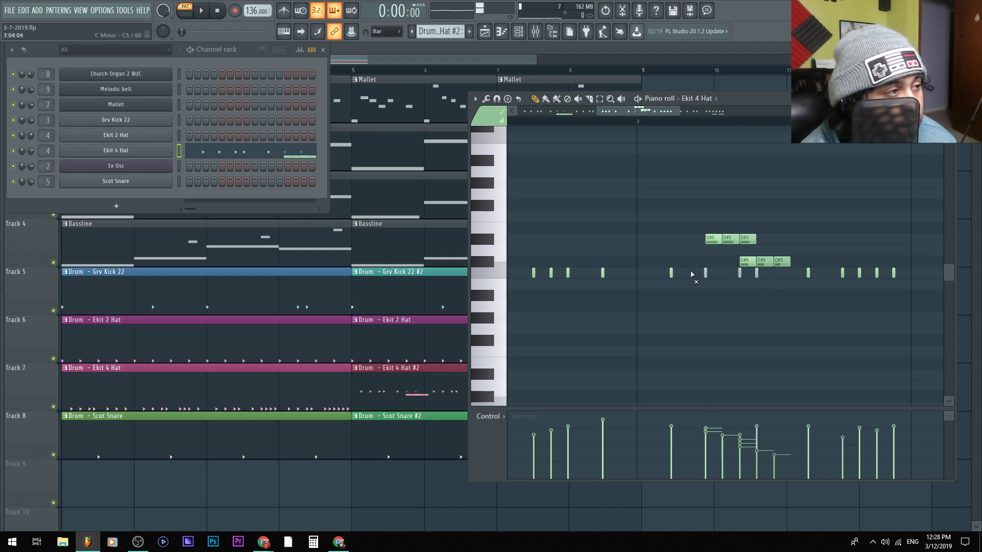
{"action": "scroll", "coordinate": [832, 236], "scroll_direction": "down", "scroll_amount": 5}
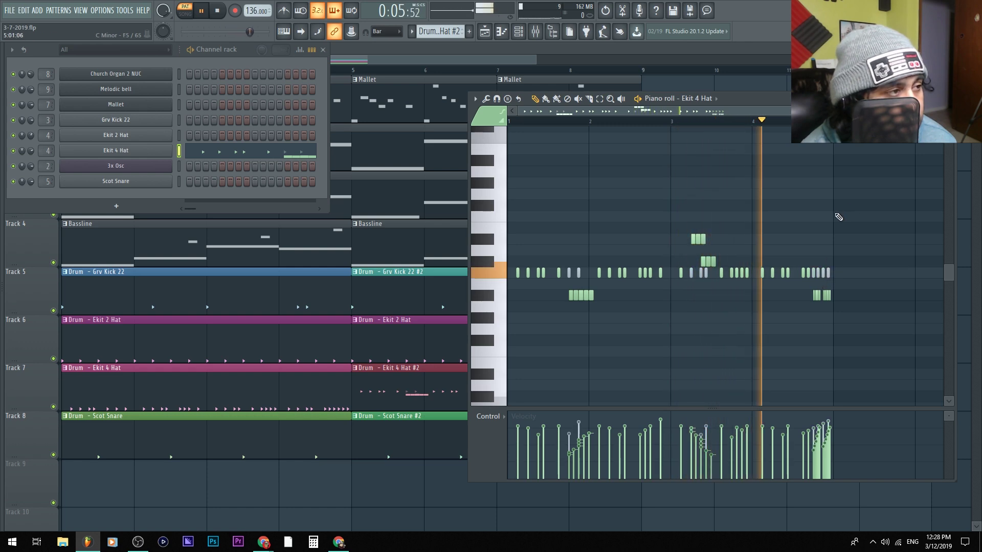
{"action": "key", "text": "space"}
{"action": "key", "text": "space"}
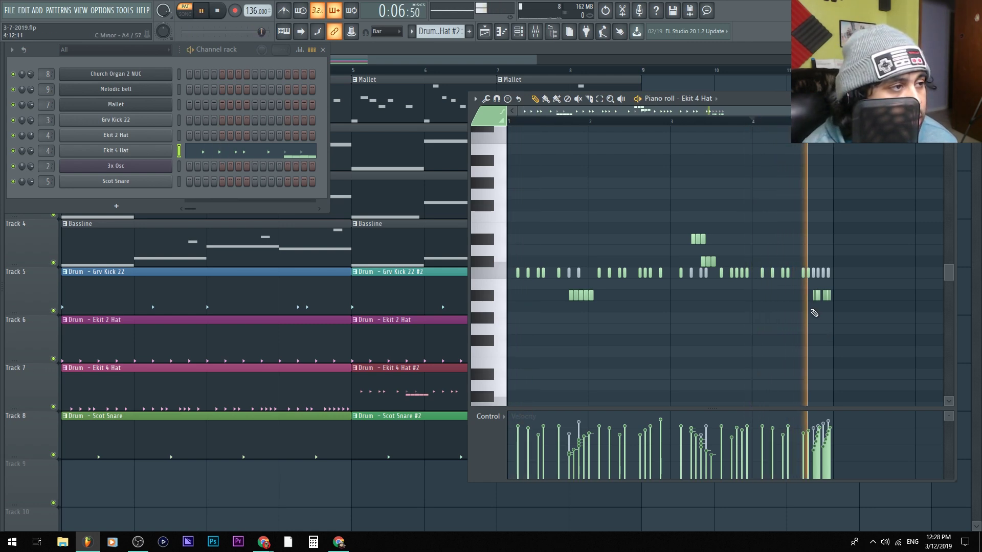
{"action": "key", "text": "space"}
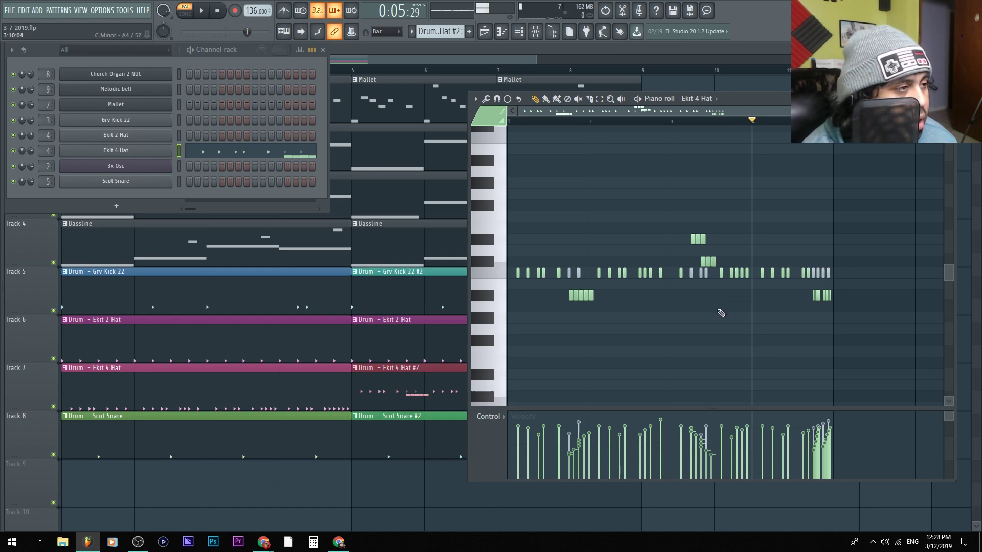
- Compare bar 3 of Ekit 4 Hat #2 with the overlapping hat notes unmuted and muted, playing from its start
{"action": "scroll", "coordinate": [723, 321], "scroll_direction": "up", "scroll_amount": 3, "text": "ctrl"}
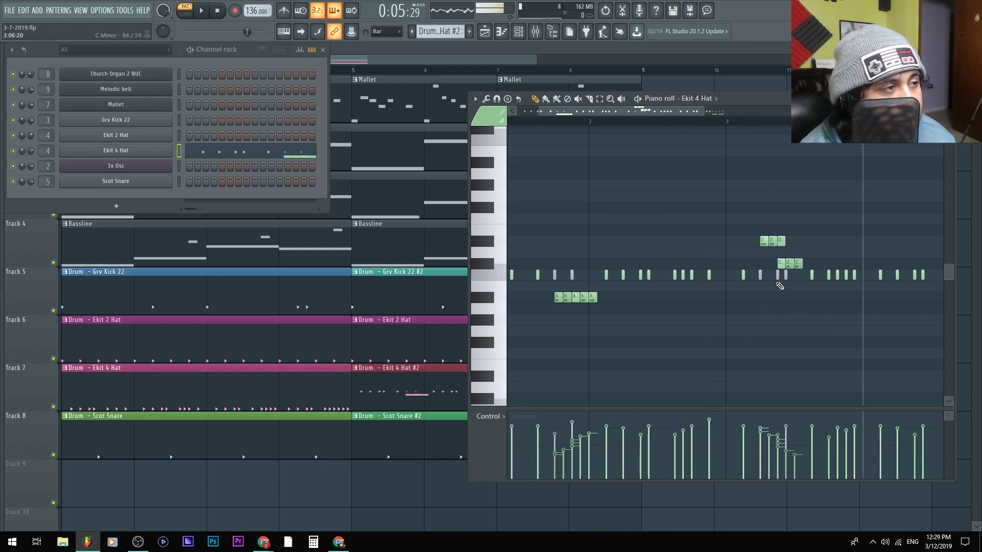
{"action": "scroll", "coordinate": [777, 286], "scroll_direction": "up", "scroll_amount": 2, "text": "ctrl"}
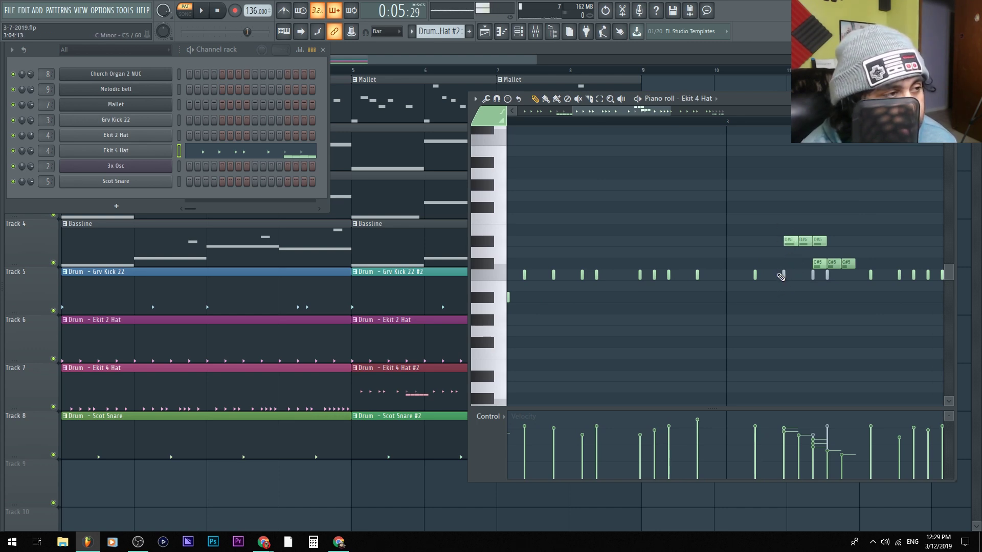
{"action": "left_click", "coordinate": [736, 128]}
{"action": "key", "text": "space"}
{"action": "key", "text": "space"}
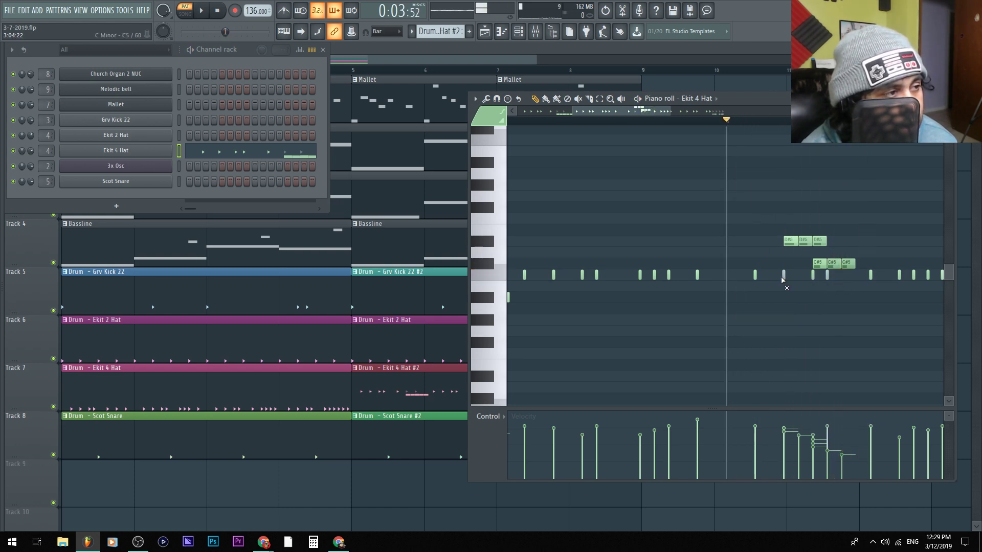
{"action": "key", "text": "space"}
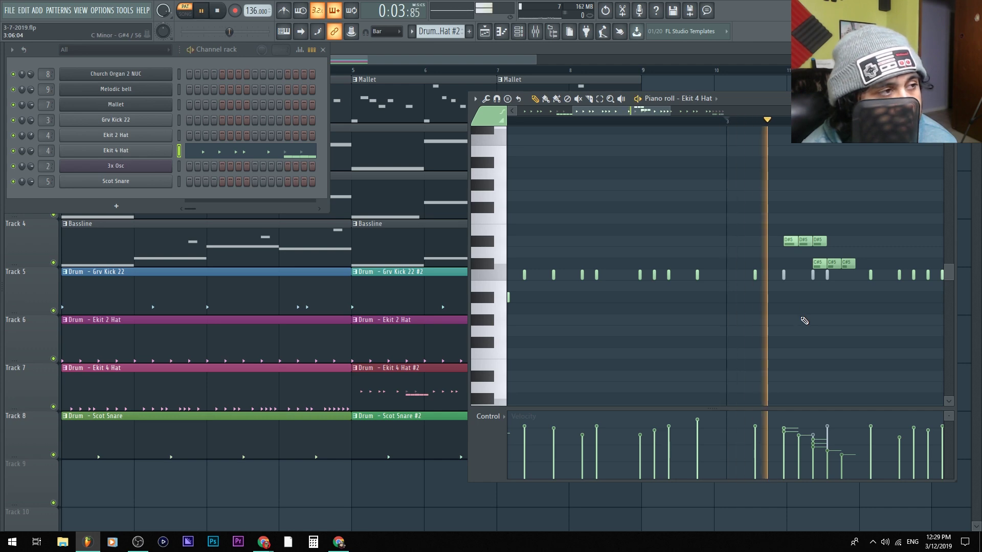
{"action": "key", "text": "space"}
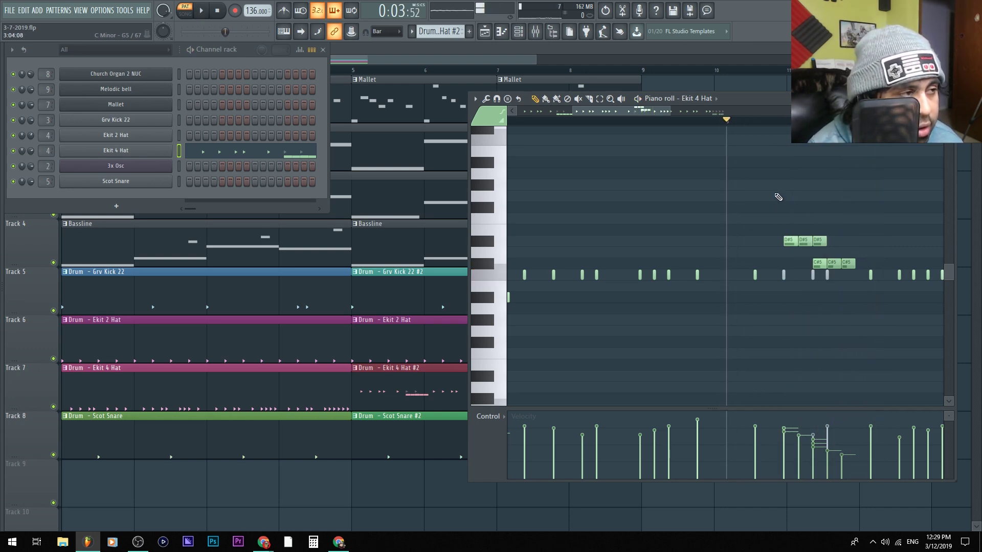
{"action": "scroll", "coordinate": [777, 197], "scroll_direction": "down", "scroll_amount": 3}
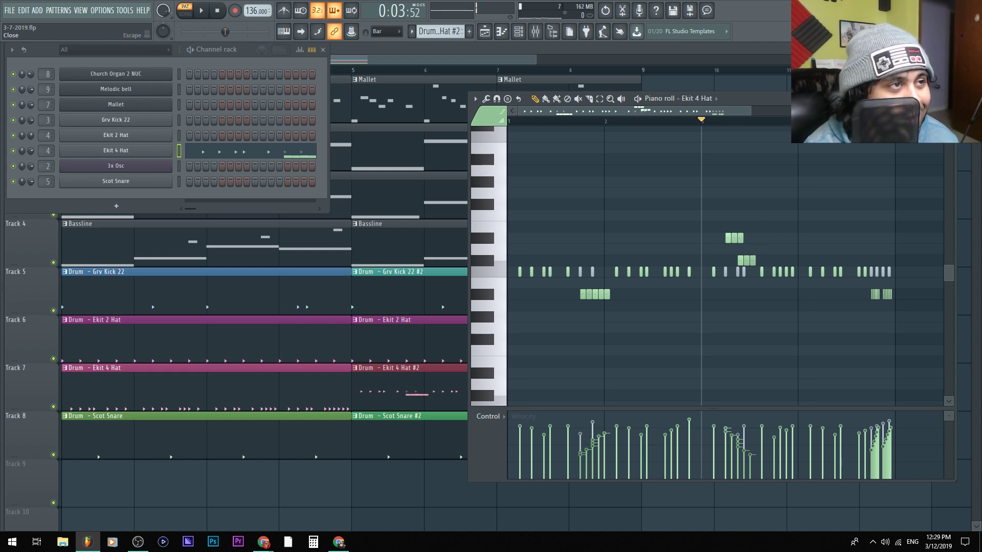
- Examine the note velocities in the Scot Snare, Scot Snare #2 and Grv Kick 22 patterns
{"action": "key", "text": "F5"}
{"action": "left_click", "coordinate": [165, 342]}
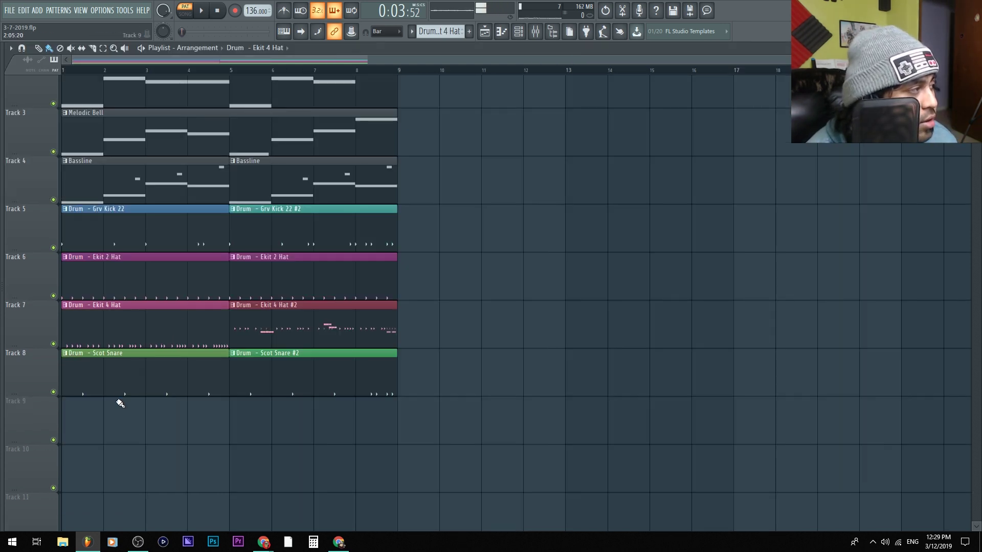
{"action": "double_click", "coordinate": [142, 377]}
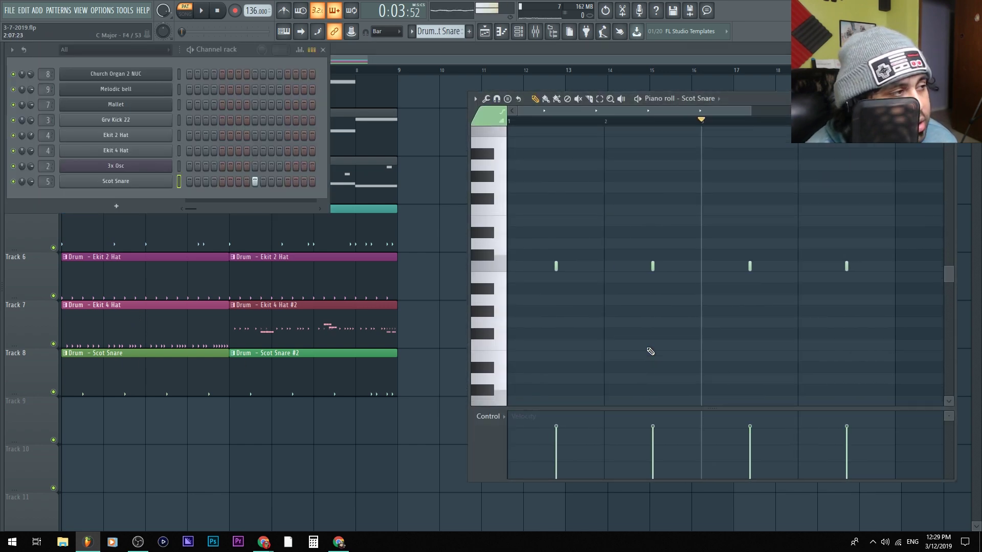
{"action": "double_click", "coordinate": [284, 376]}
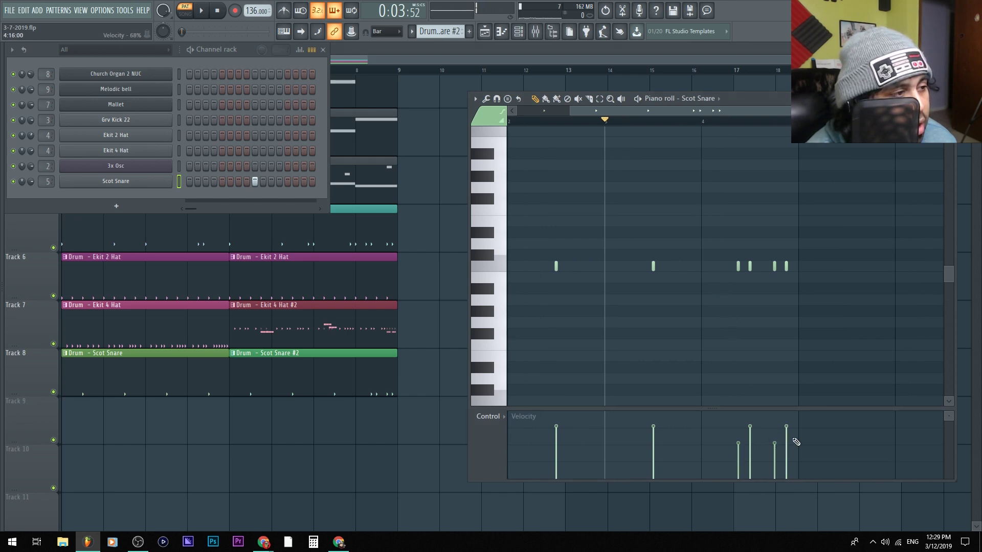
{"action": "left_click", "coordinate": [950, 98]}
{"action": "key", "text": "F6"}
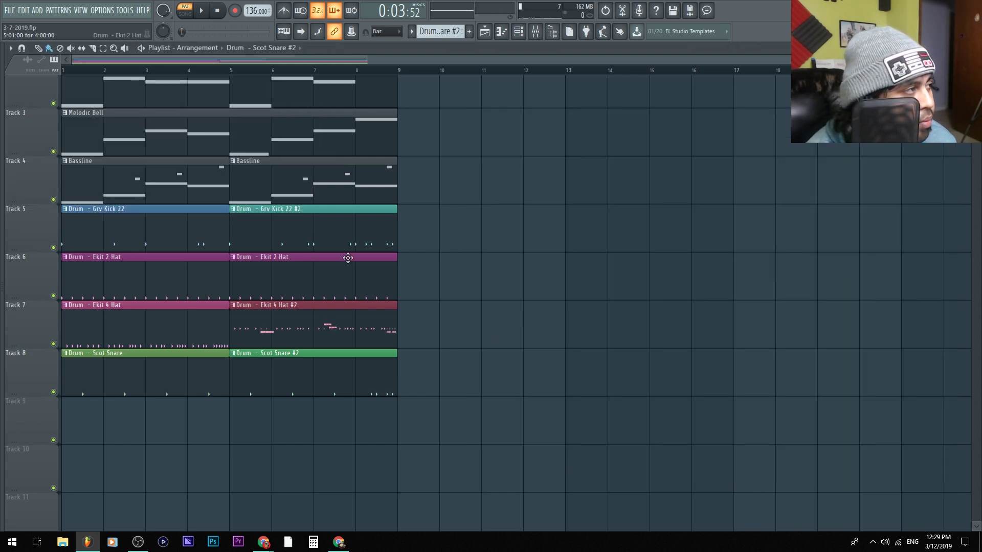
{"action": "double_click", "coordinate": [172, 233]}
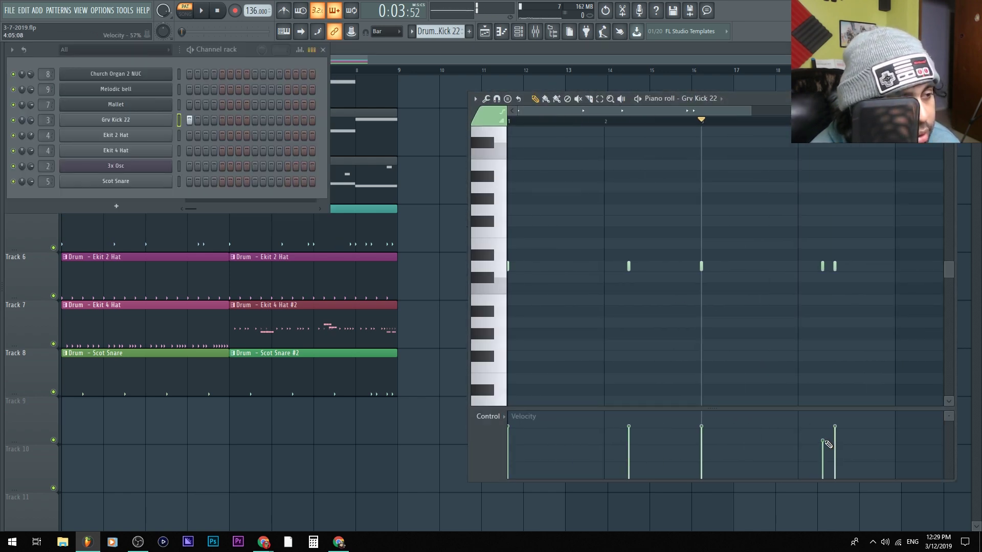
{"action": "left_click", "coordinate": [559, 122]}
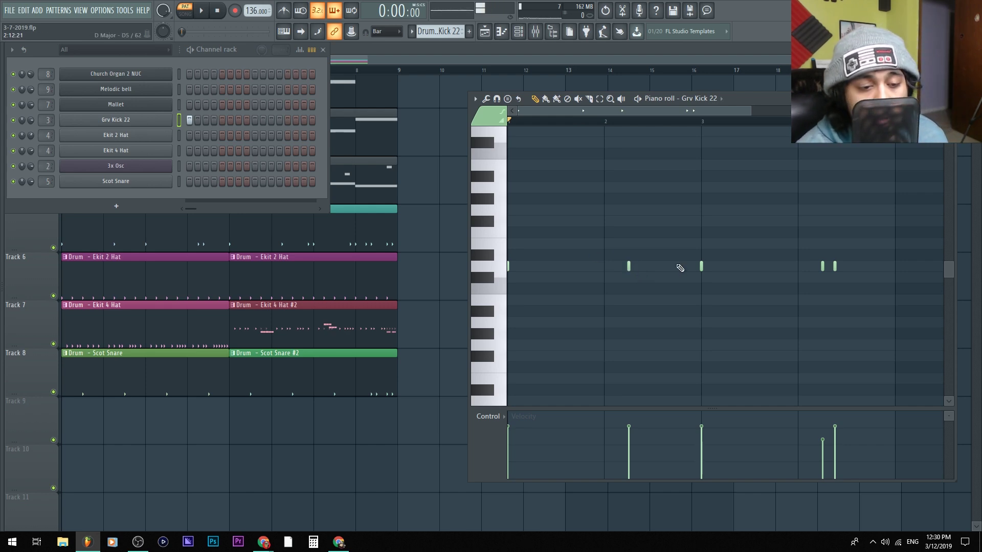
- Play the Grv Kick 22 pattern to hear its softer kick hit against the full-velocity ones
{"action": "key", "text": "space"}
{"action": "key", "text": "space"}
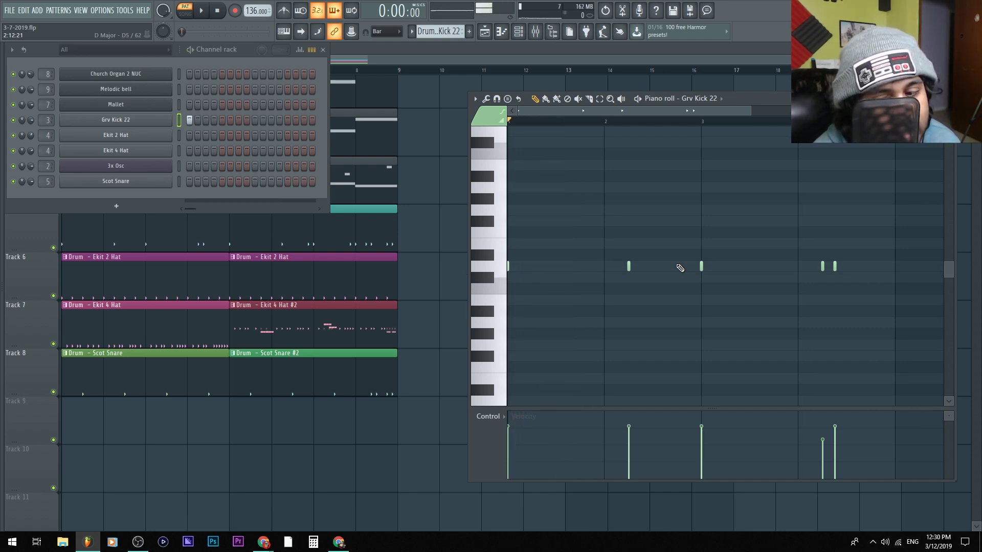
{"action": "key", "text": "space"}
- Examine the kick velocities in the Grv Kick 22 #2 pattern and play it from bar 4
{"action": "left_click", "coordinate": [799, 121]}
{"action": "key", "text": "space"}
{"action": "key", "text": "F7"}
{"action": "key", "text": "F6"}
{"action": "left_click", "coordinate": [308, 247]}
{"action": "key", "text": "F6"}
{"action": "key", "text": "F7"}
{"action": "left_click_drag", "start_coordinate": [786, 435], "coordinate": [781, 437]}
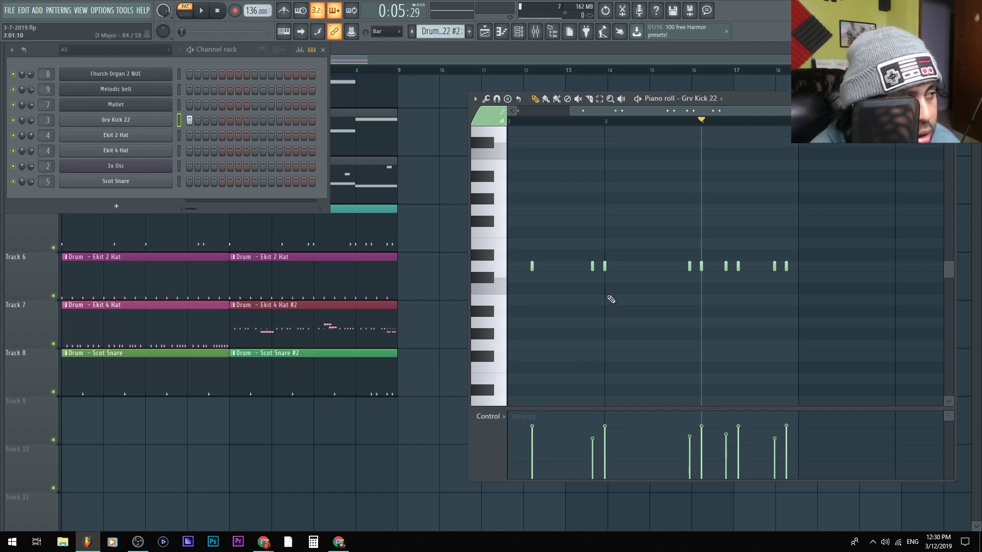
{"action": "scroll", "coordinate": [603, 307], "scroll_direction": "down", "scroll_amount": 3}
{"action": "scroll", "coordinate": [859, 202], "scroll_direction": "left", "scroll_amount": 2}
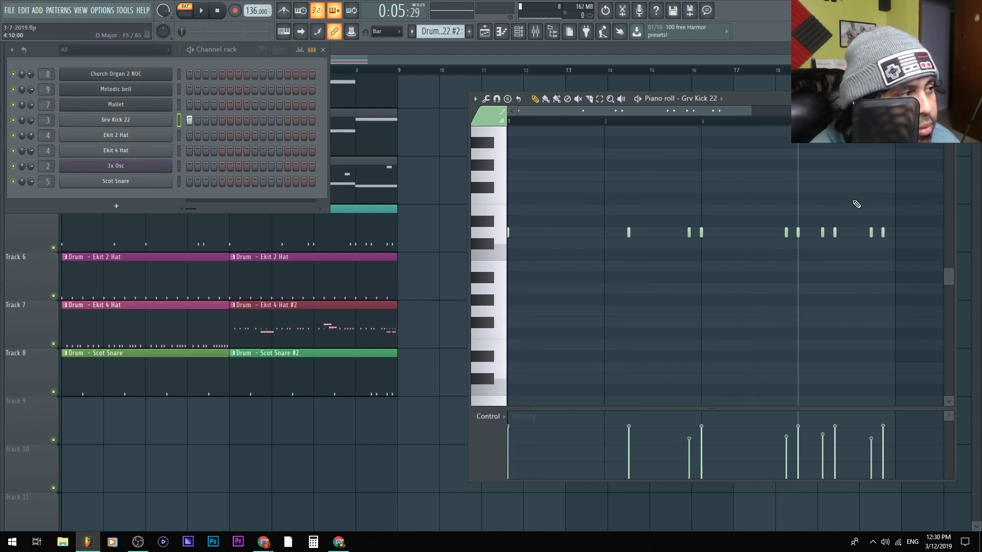
{"action": "key", "text": "Escape"}
{"action": "key", "text": "Escape"}
{"action": "key", "text": "space"}
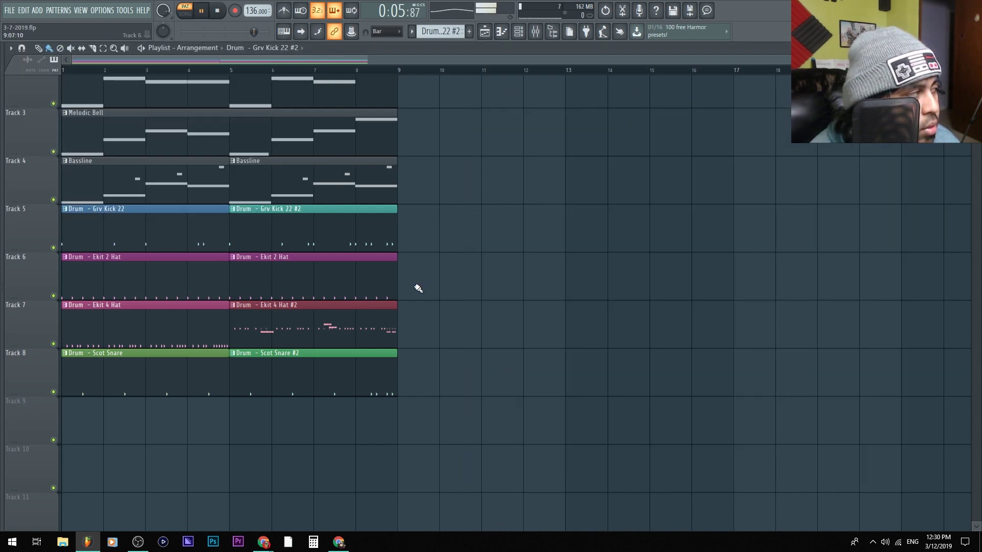
{"action": "key", "text": "space"}
- Examine the note velocities in the Mallet, Church Organ and Melodic Bell patterns
{"action": "scroll", "coordinate": [90, 94], "scroll_direction": "up", "scroll_amount": 2}
{"action": "left_click", "coordinate": [89, 94]}
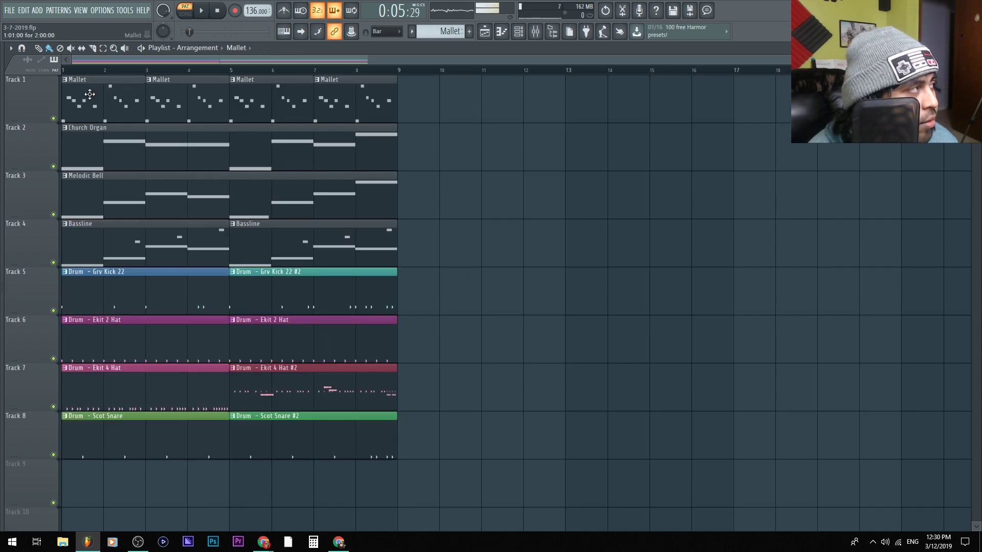
{"action": "double_click", "coordinate": [89, 94]}
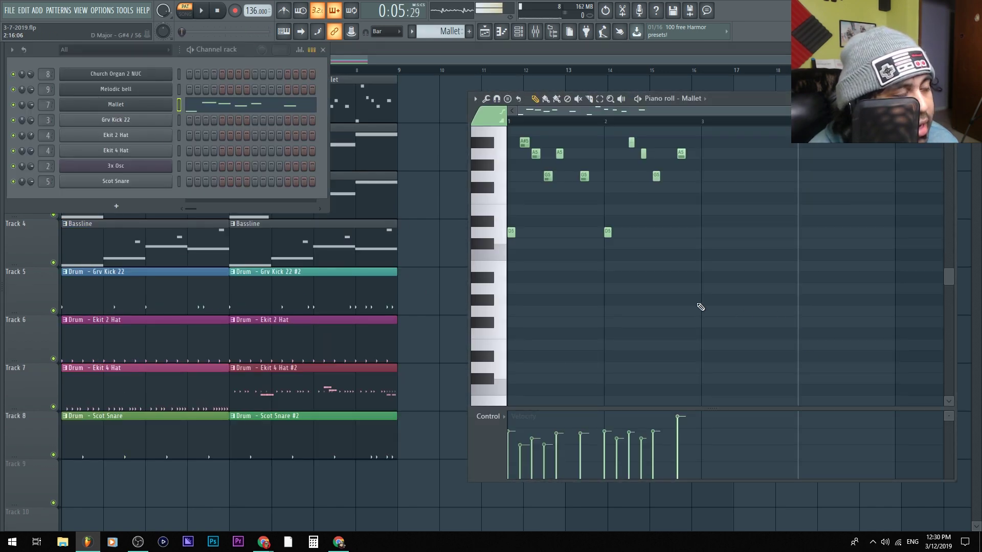
{"action": "double_click", "coordinate": [379, 153]}
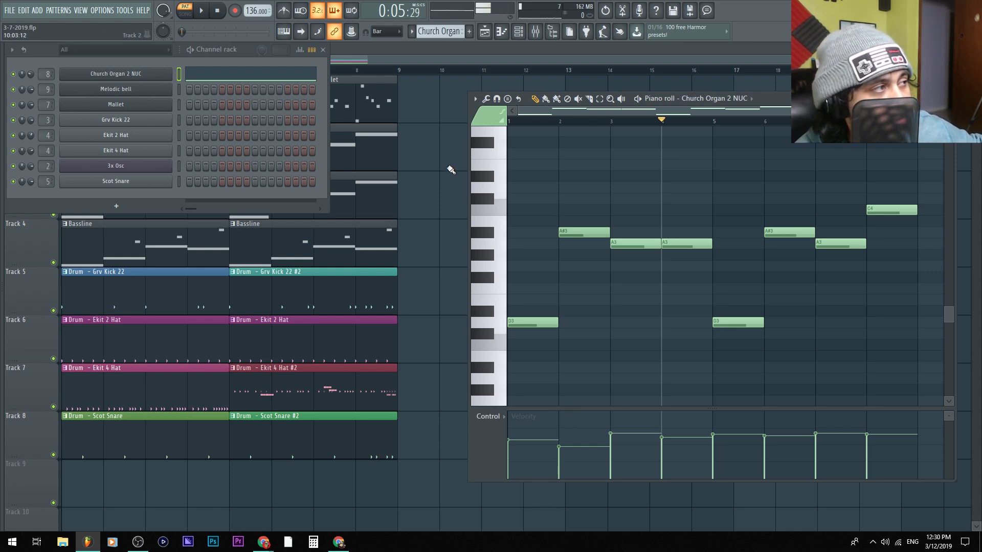
{"action": "key", "text": "F5"}
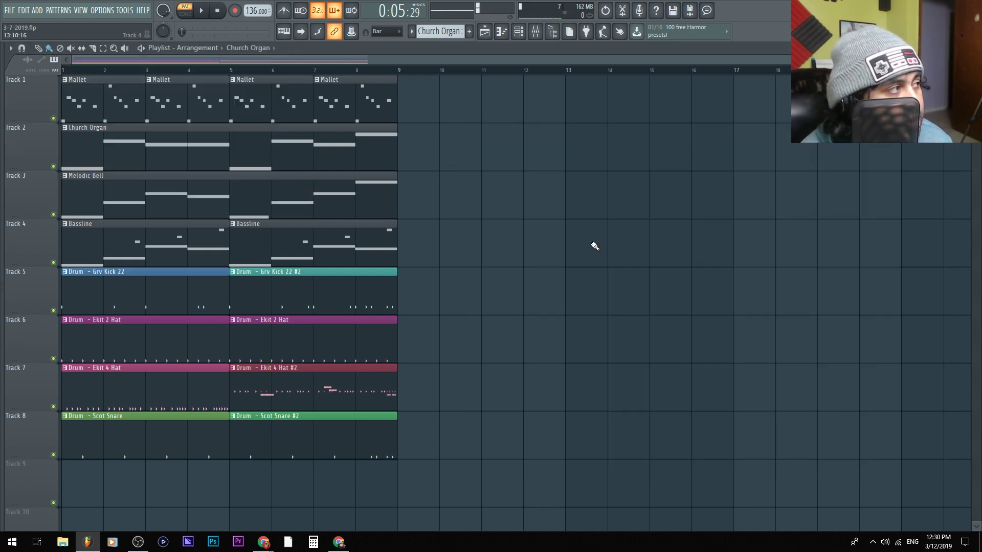
{"action": "double_click", "coordinate": [300, 213]}
{"action": "right_click", "coordinate": [660, 243], "text": "ctrl"}
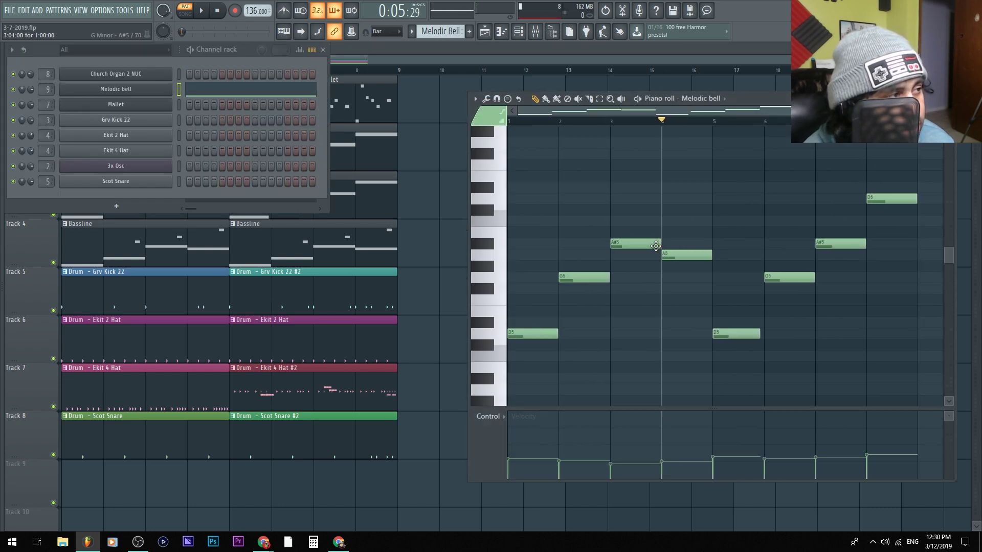
- Play the full arrangement from the start to hear all the patterns together
{"action": "key", "text": "space"}
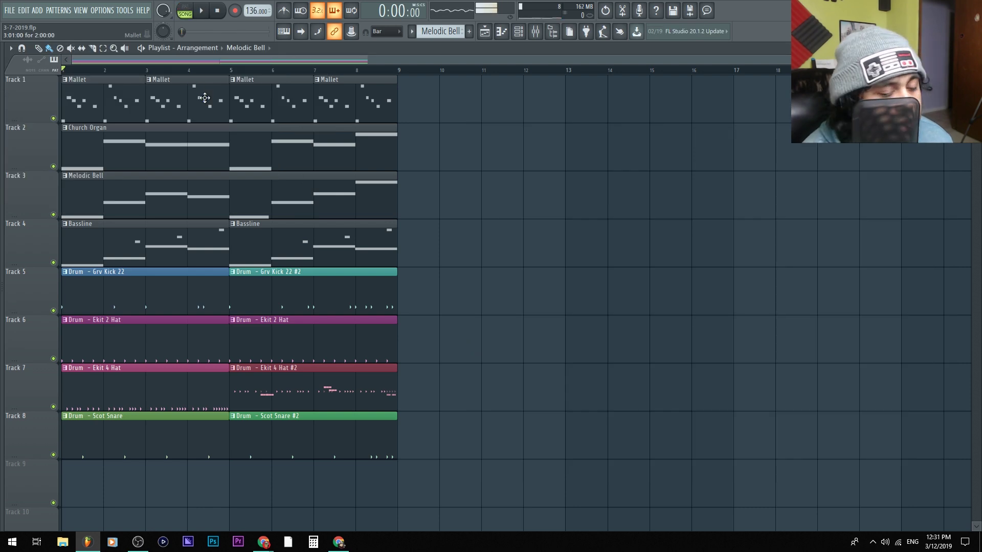
{"action": "key", "text": "space"}
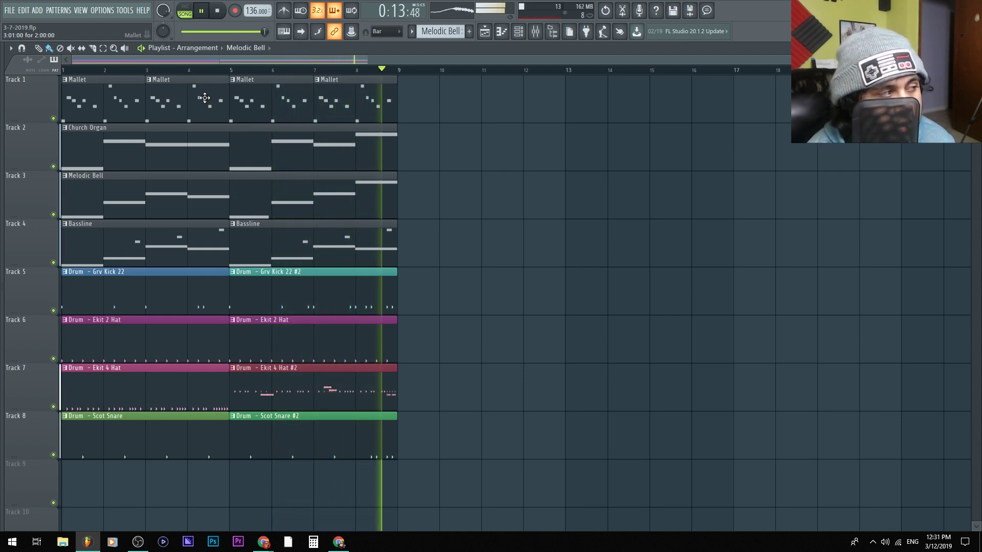
{"action": "key", "text": "space"}
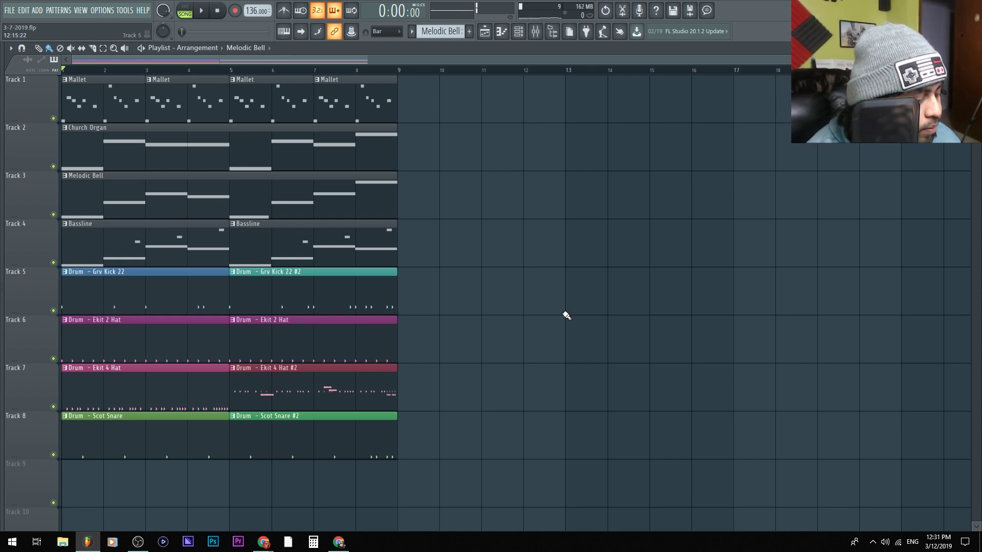
- Solo the 3x Osc mixer track and enable the Kick track alongside it
{"action": "key", "text": "F9"}
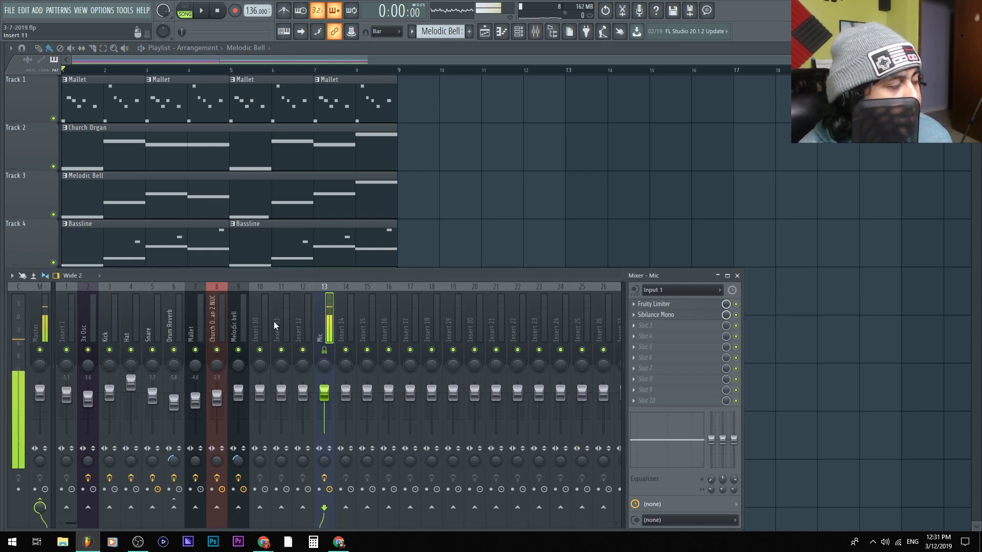
{"action": "left_click", "coordinate": [86, 331]}
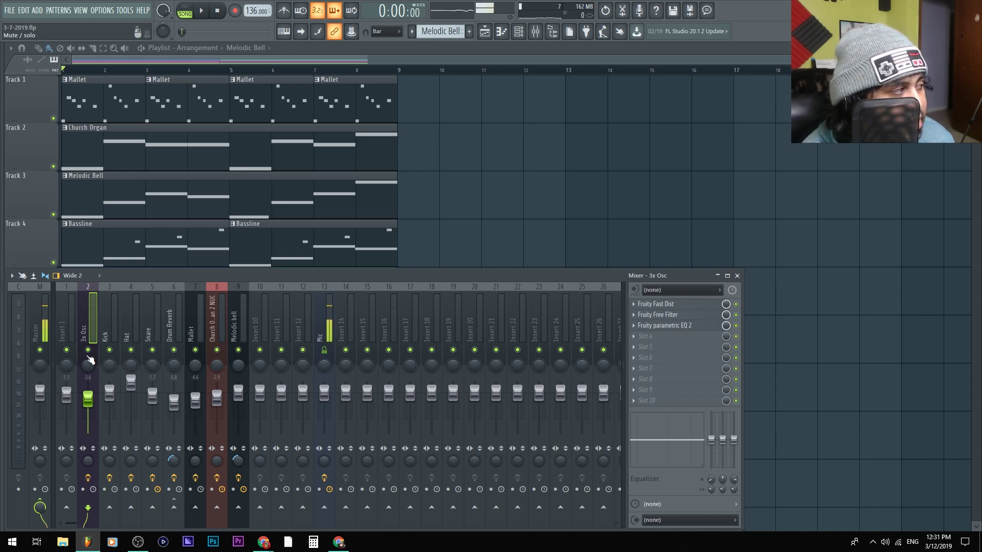
{"action": "right_click", "coordinate": [88, 350]}
{"action": "left_click", "coordinate": [110, 350]}
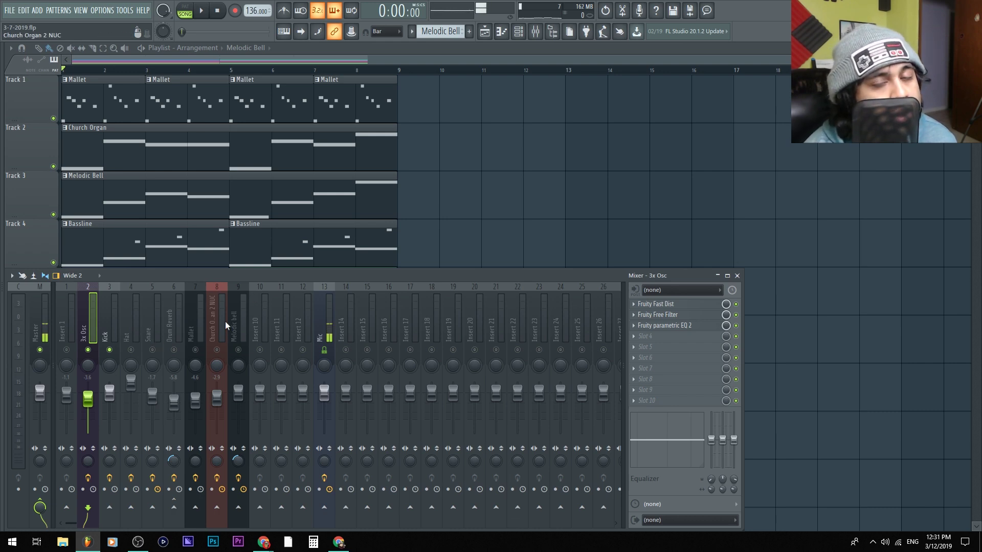
- Play the song with only the 3x Osc and Kick audible, watching the levels of both tracks
{"action": "scroll", "coordinate": [225, 321], "scroll_direction": "down", "scroll_amount": 5}
{"action": "scroll", "coordinate": [180, 336], "scroll_direction": "up", "scroll_amount": 5}
{"action": "left_click", "coordinate": [106, 336]}
{"action": "key", "text": "space"}
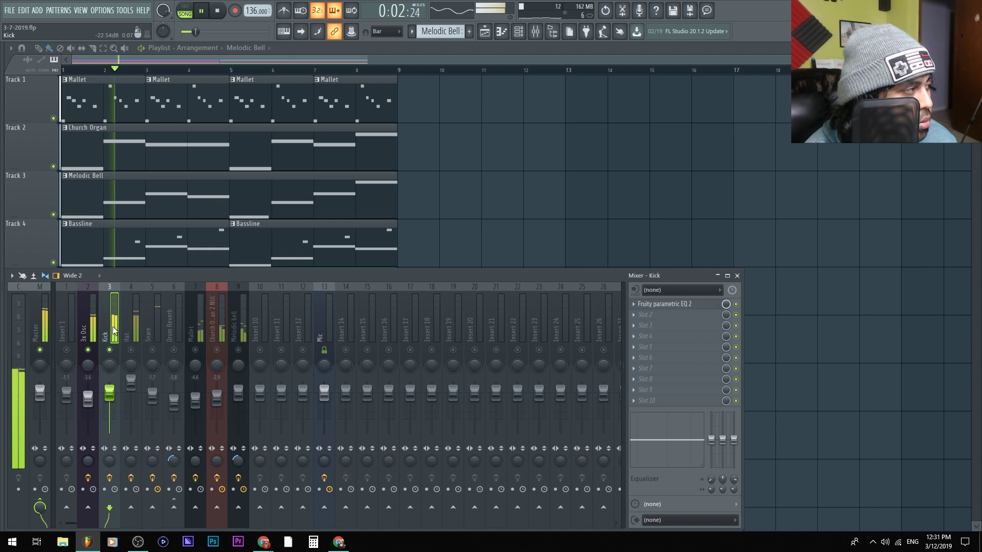
{"action": "left_click", "coordinate": [97, 327]}
{"action": "left_click", "coordinate": [107, 324]}
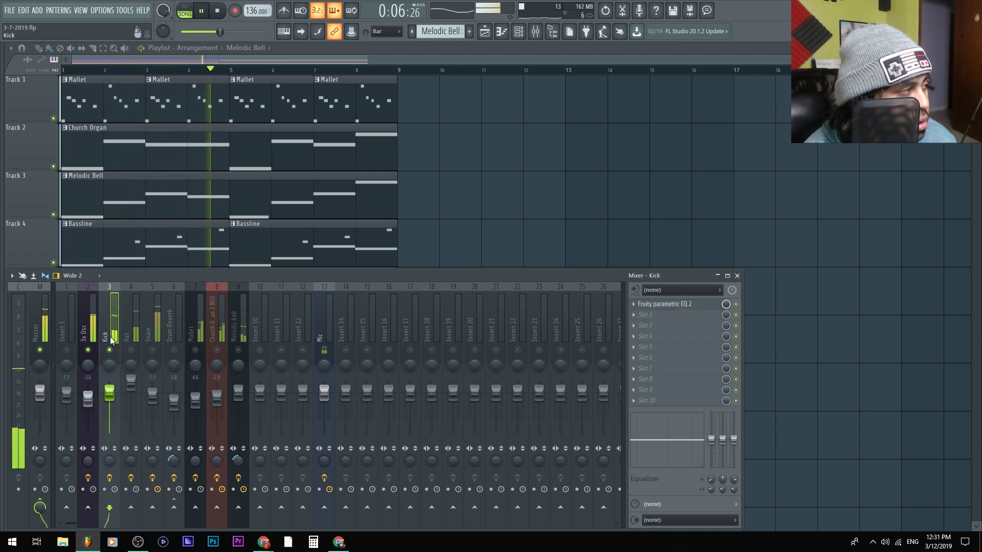
{"action": "key", "text": "space"}
- Add a Fruity Parametric EQ 2 to slot 10 of the 3x Osc track and copy it to the Kick track
{"action": "left_click", "coordinate": [93, 332]}
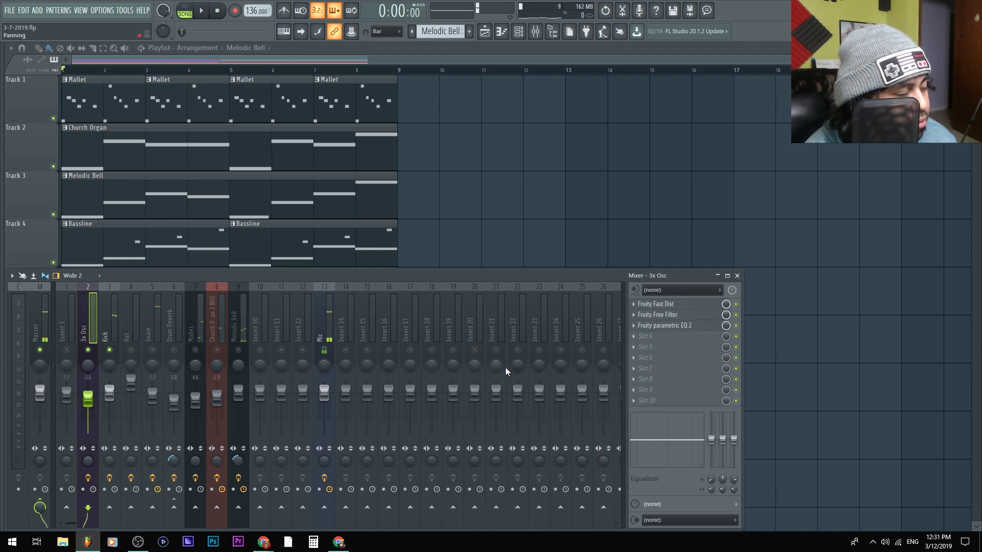
{"action": "left_click", "coordinate": [661, 402]}
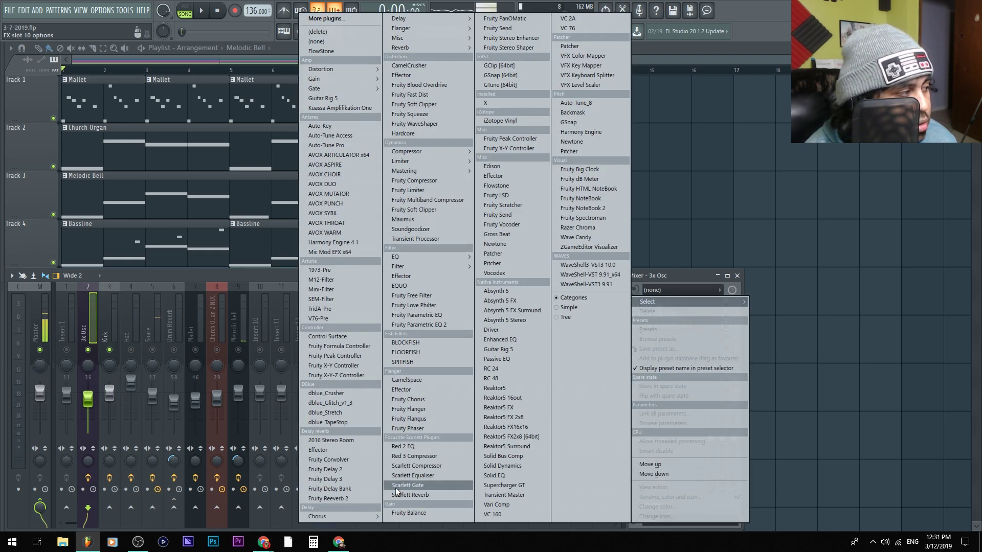
{"action": "left_click", "coordinate": [461, 326]}
{"action": "left_click_drag", "start_coordinate": [133, 212], "coordinate": [542, 97]}
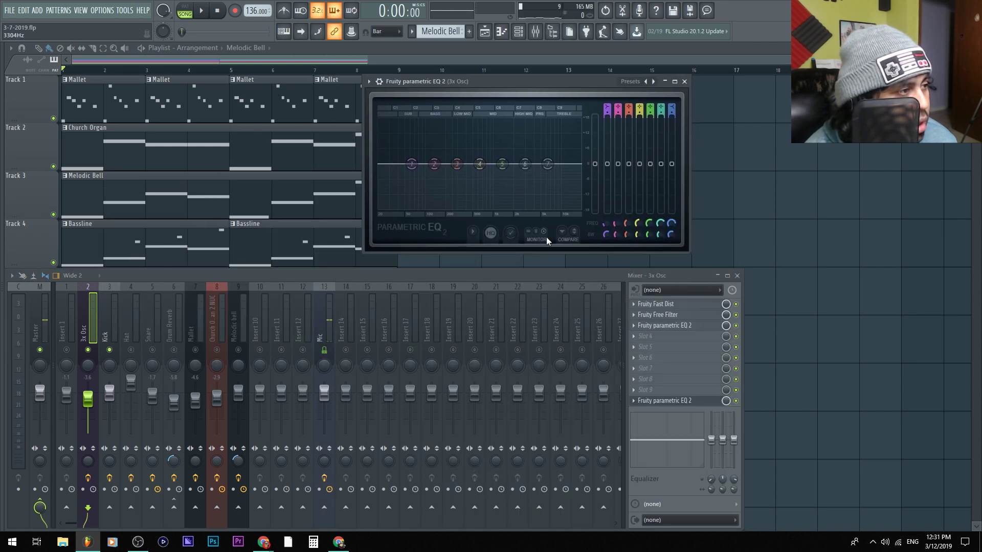
{"action": "left_click", "coordinate": [634, 407]}
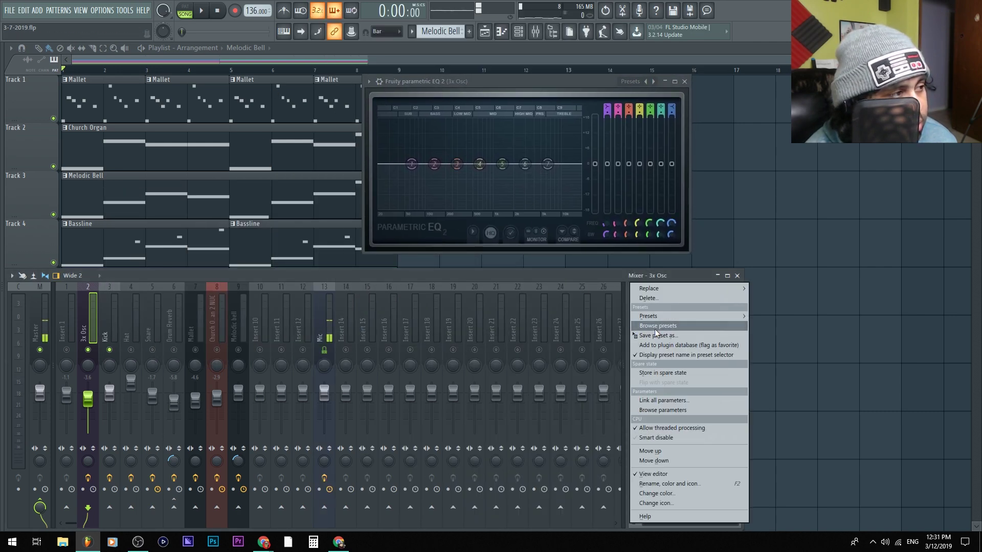
{"action": "left_click_drag", "start_coordinate": [659, 338], "coordinate": [108, 321]}
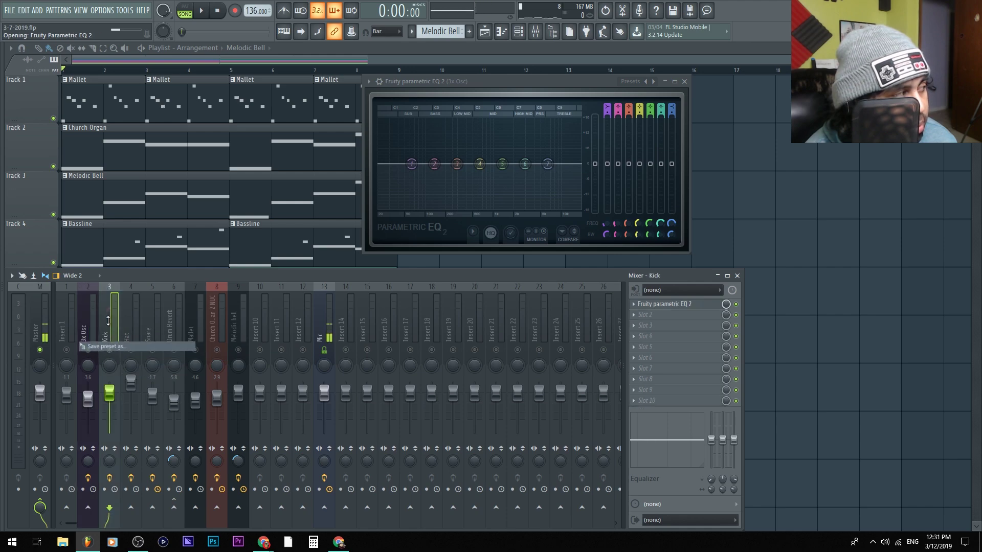
{"action": "left_click_drag", "start_coordinate": [203, 126], "coordinate": [529, 266]}
- Play the song to compare the low frequencies of the 3x Osc and Kick in their EQs, closing both afterwards
{"action": "key", "text": "space"}
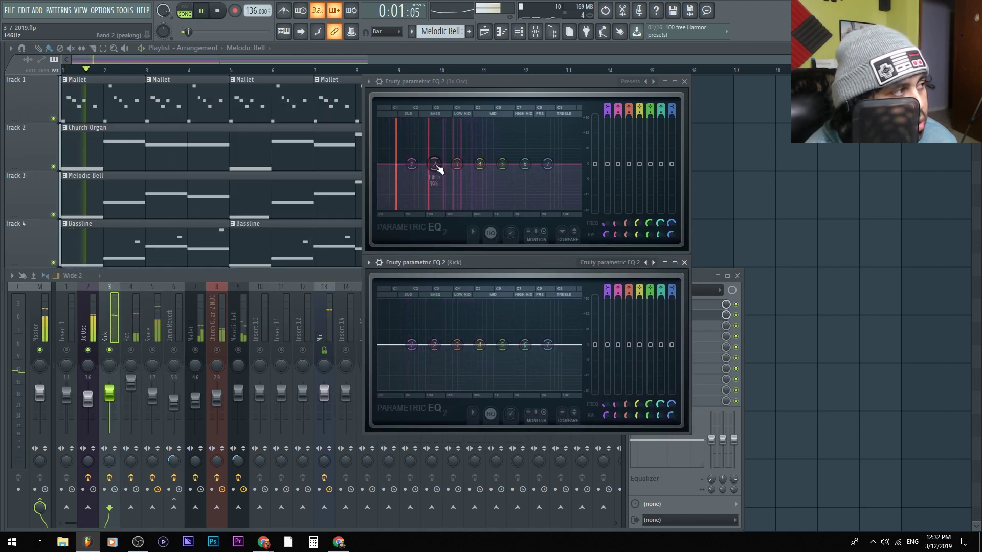
{"action": "key", "text": "space"}
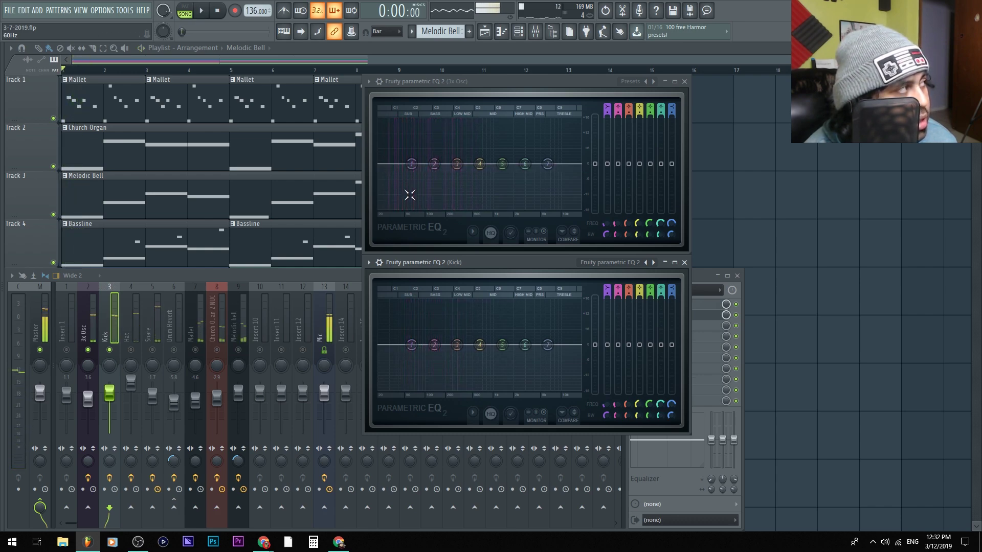
{"action": "key", "text": "space"}
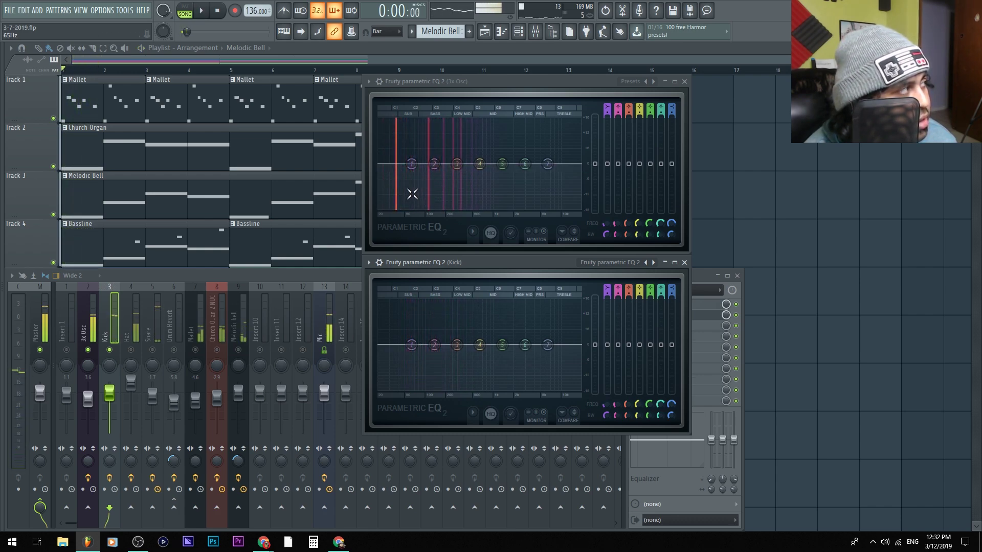
{"action": "key", "text": "space"}
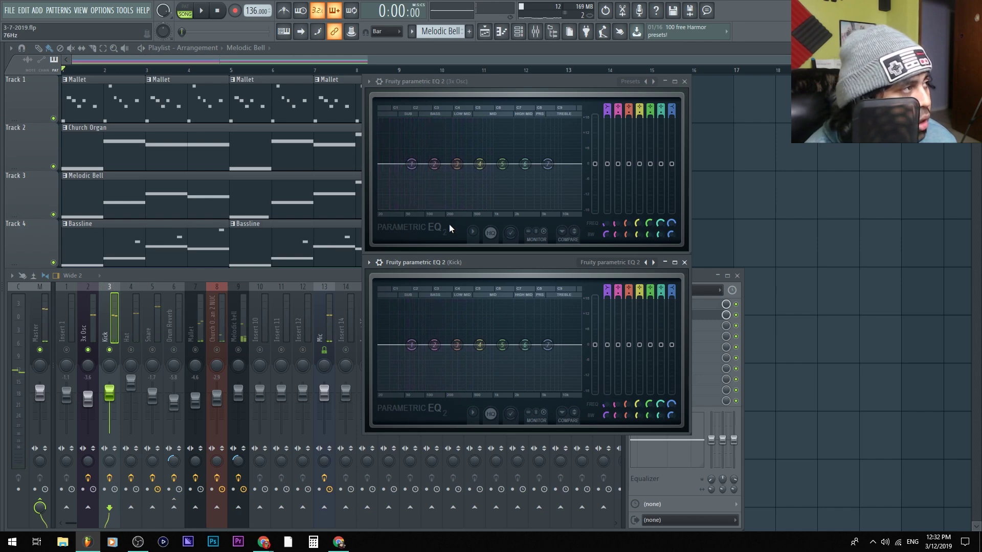
{"action": "left_click", "coordinate": [685, 262]}
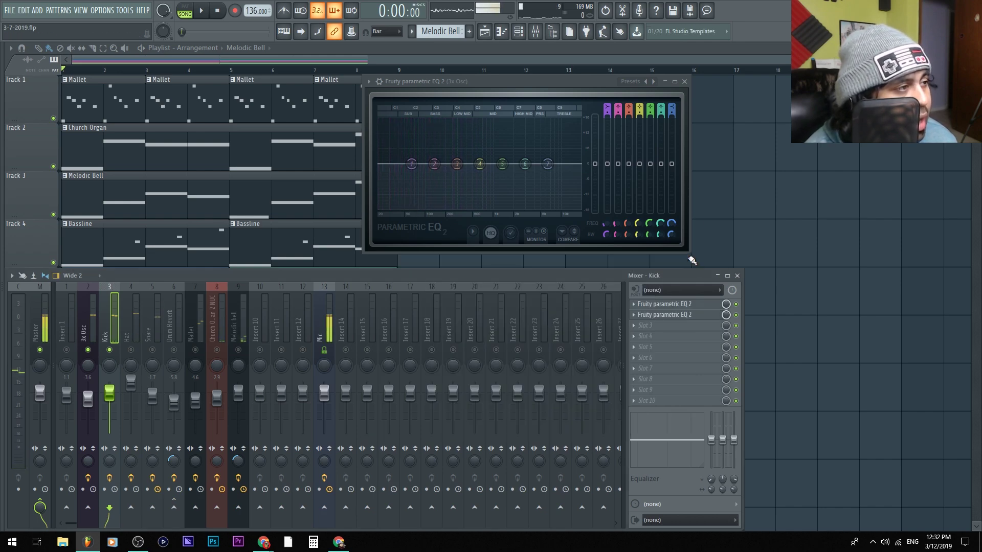
{"action": "left_click", "coordinate": [684, 82]}
- Delete the slot 10 EQ from the 3x Osc track and the slot 2 EQ from the Kick track
{"action": "left_click", "coordinate": [639, 396]}
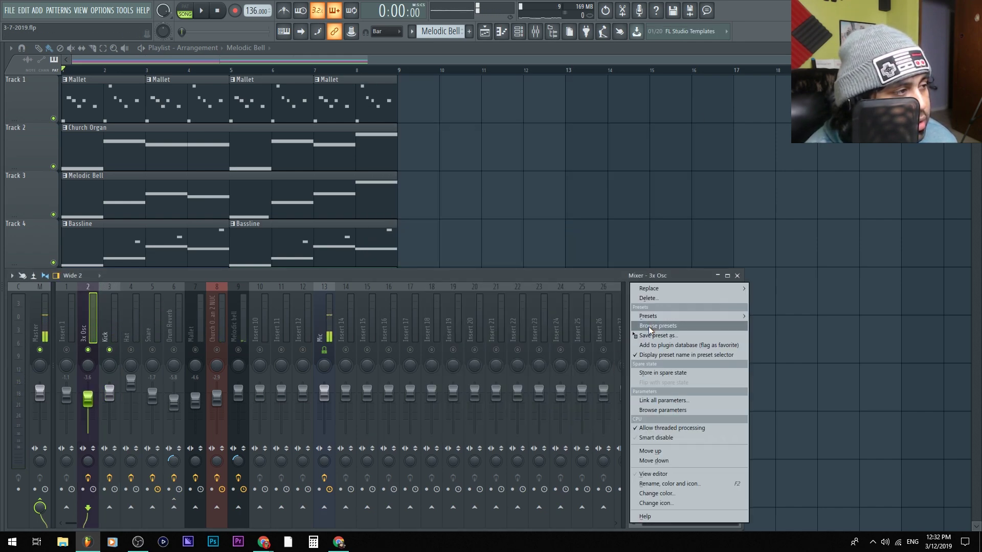
{"action": "left_click", "coordinate": [647, 298]}
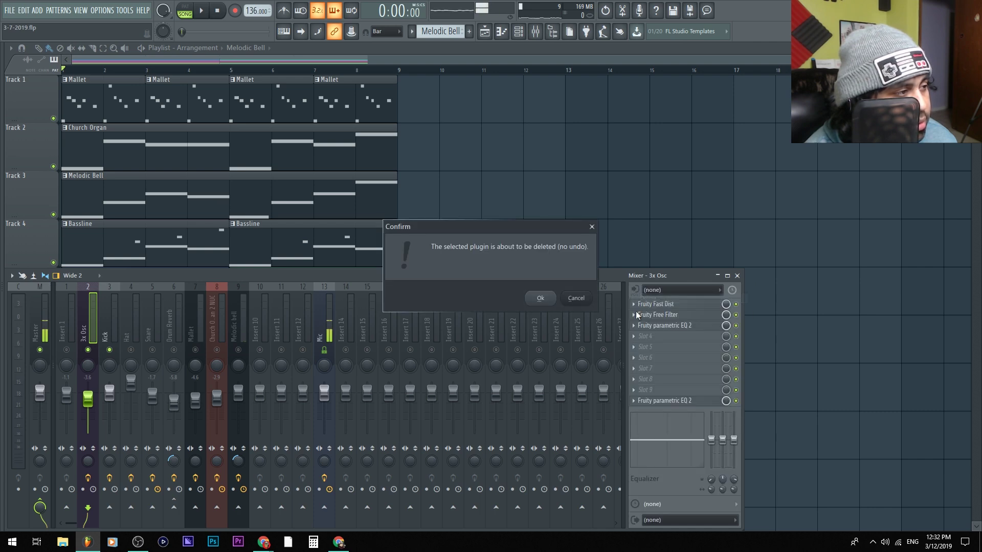
{"action": "left_click", "coordinate": [540, 298]}
{"action": "left_click", "coordinate": [109, 322]}
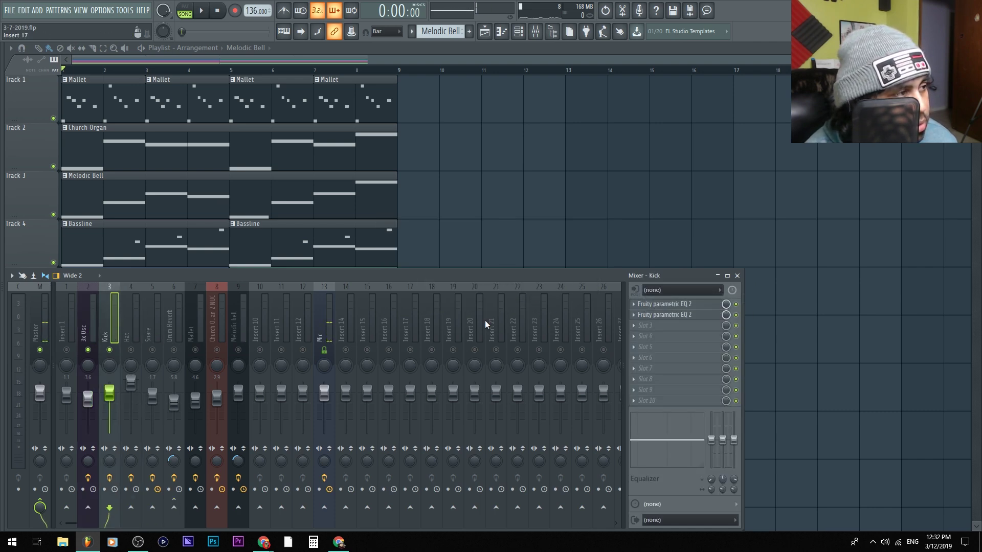
{"action": "left_click", "coordinate": [646, 322]}
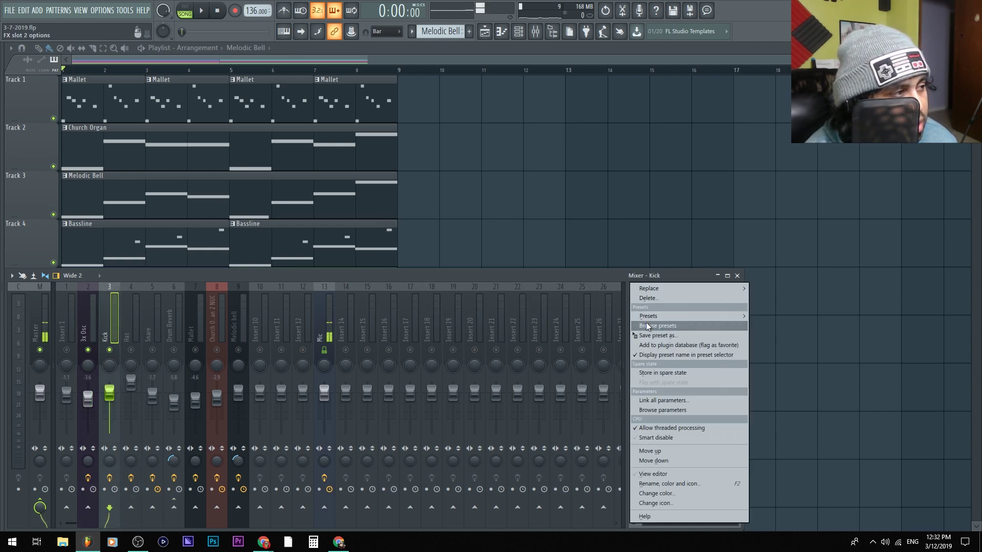
{"action": "left_click", "coordinate": [662, 301]}
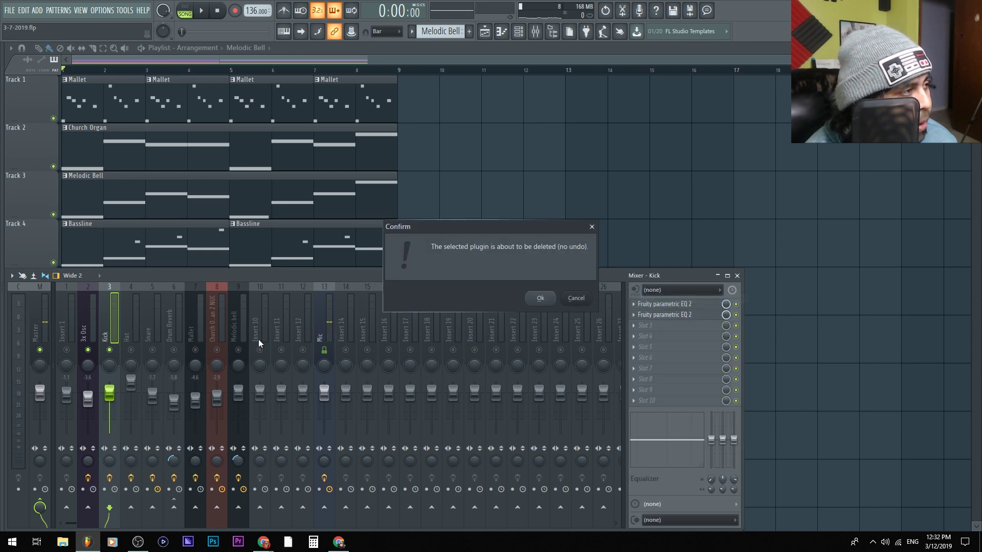
{"action": "left_click", "coordinate": [539, 299]}
- Enable a send from the Kick mixer track to the 3x Osc track
{"action": "left_click", "coordinate": [90, 312]}
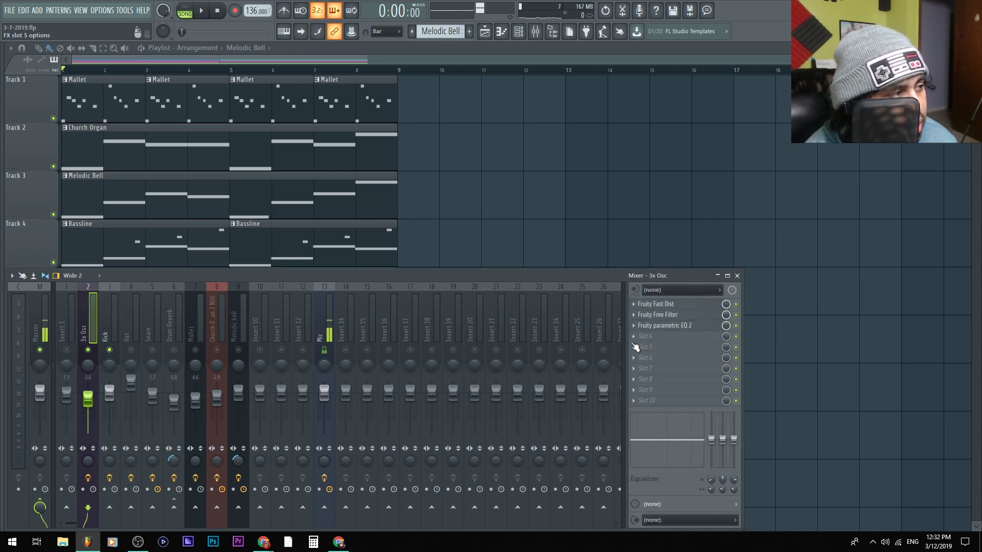
{"action": "left_click", "coordinate": [113, 324]}
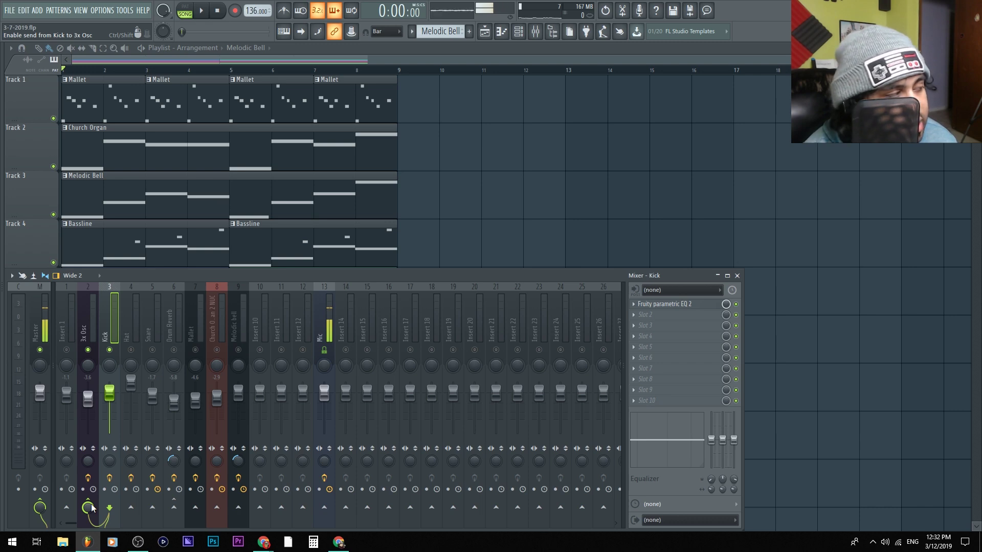
{"action": "left_click", "coordinate": [91, 504]}
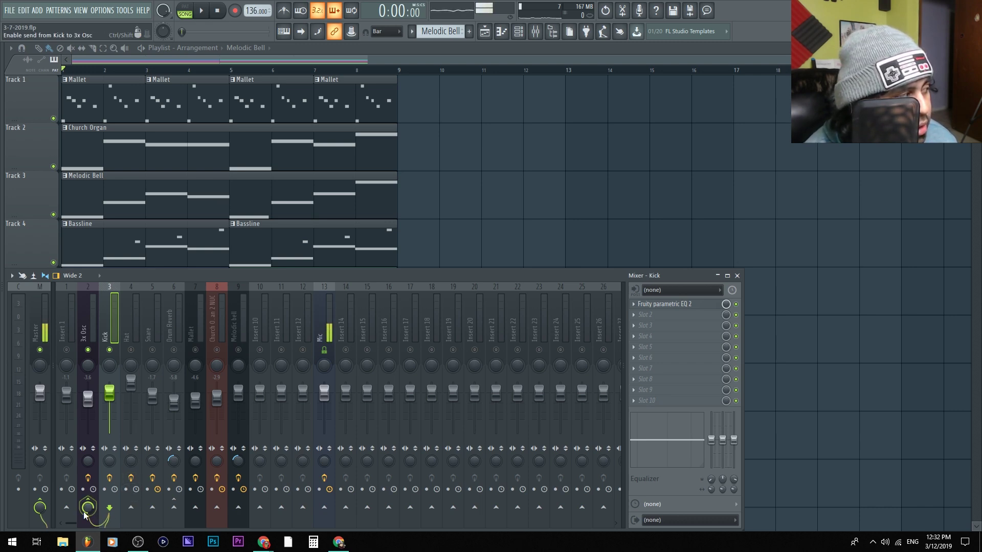
- Add a Fruity Limiter to slot 4 of the 3x Osc mixer track and move its window clear of the mixer
{"action": "left_click", "coordinate": [87, 326]}
{"action": "left_click", "coordinate": [662, 339]}
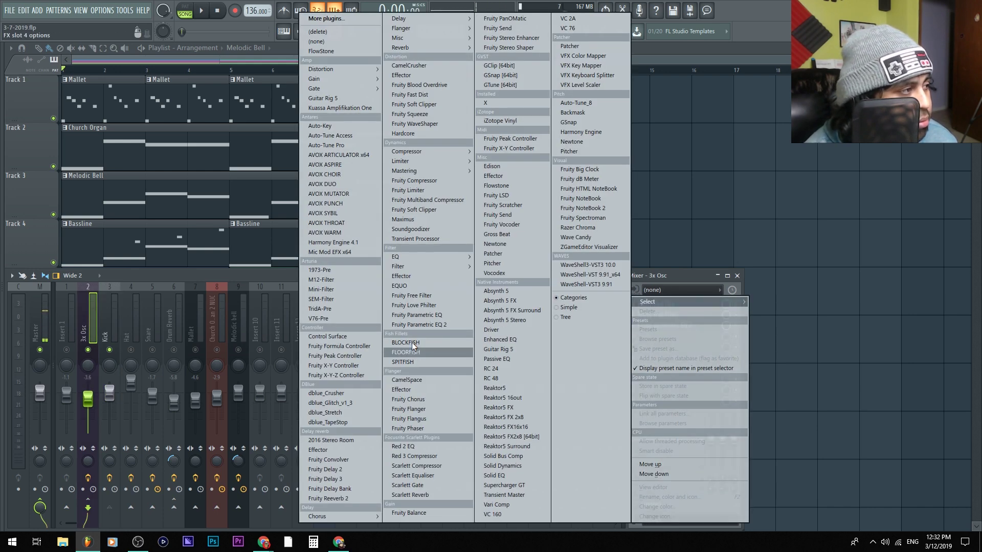
{"action": "mouse_move", "coordinate": [432, 160]}
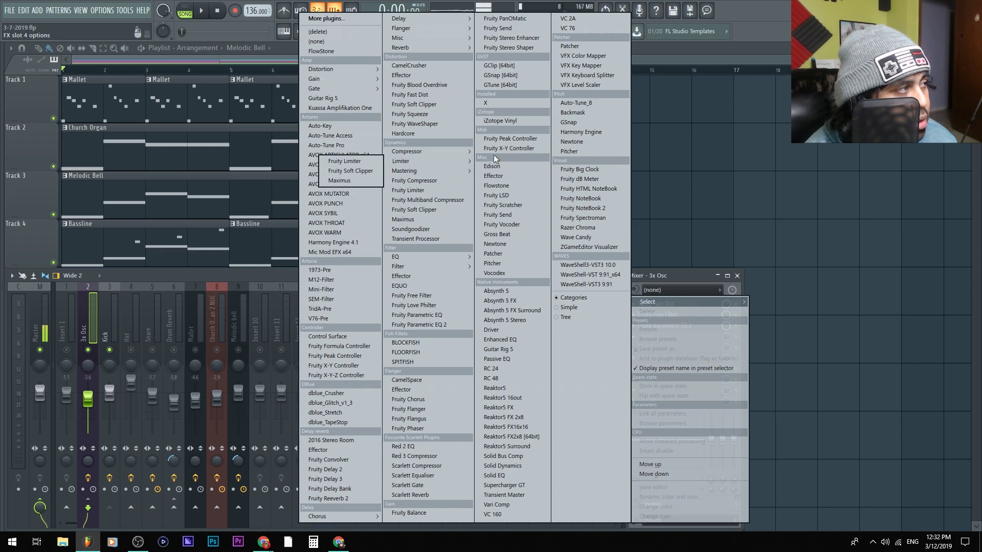
{"action": "left_click", "coordinate": [357, 160]}
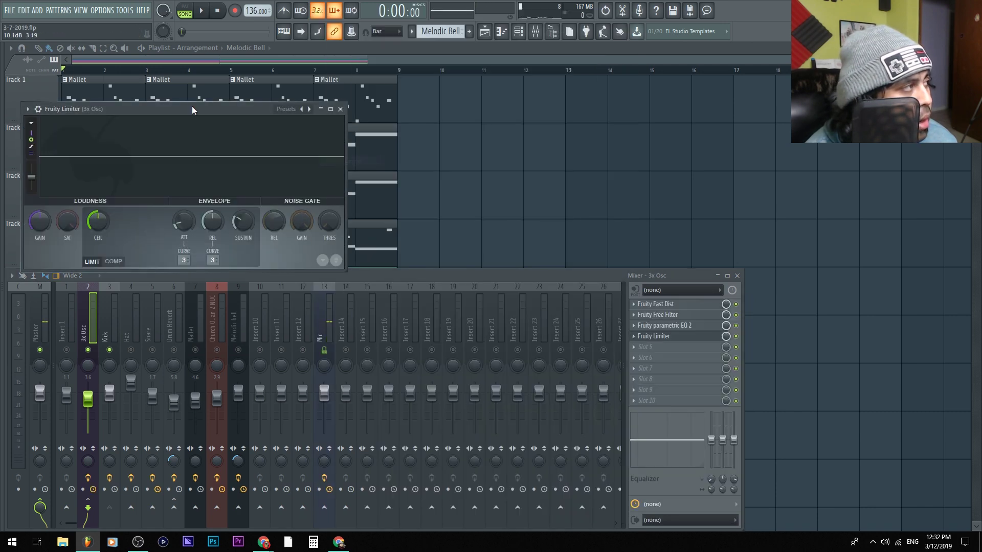
{"action": "left_click_drag", "start_coordinate": [189, 106], "coordinate": [520, 130]}
- Switch the 3x Osc Fruity Limiter to compressor mode and set its sidechain input to 1
{"action": "left_click", "coordinate": [443, 279]}
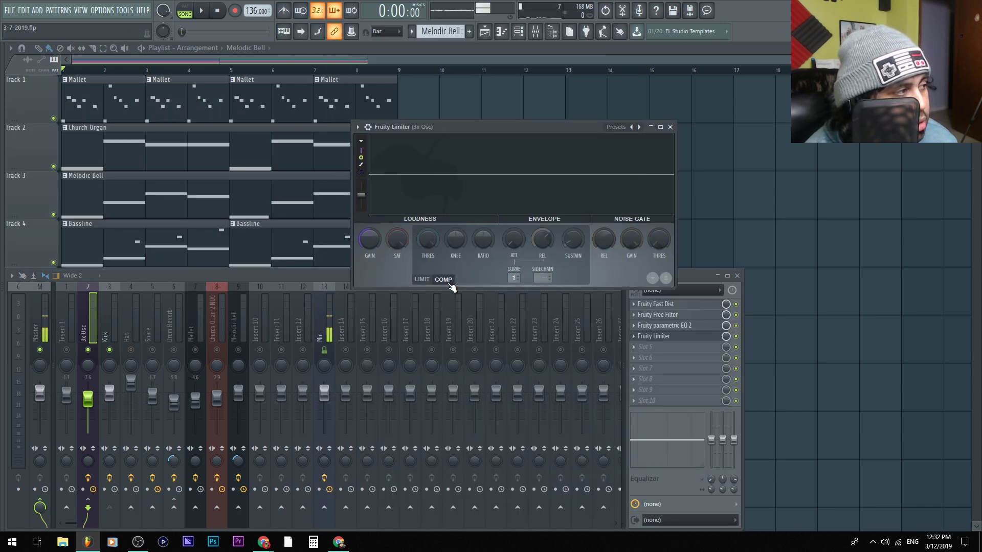
{"action": "right_click", "coordinate": [515, 277]}
{"action": "left_click", "coordinate": [529, 271]}
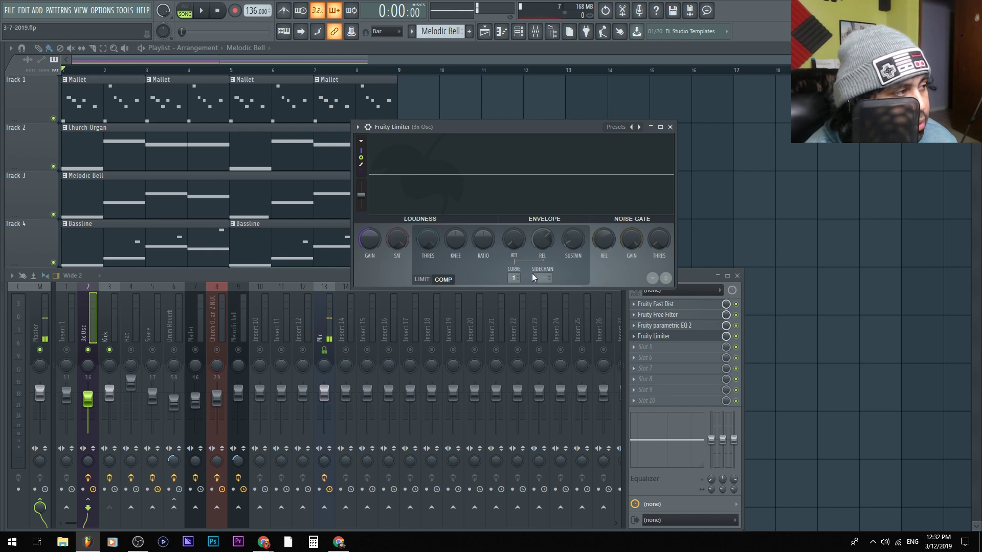
{"action": "left_click", "coordinate": [551, 291]}
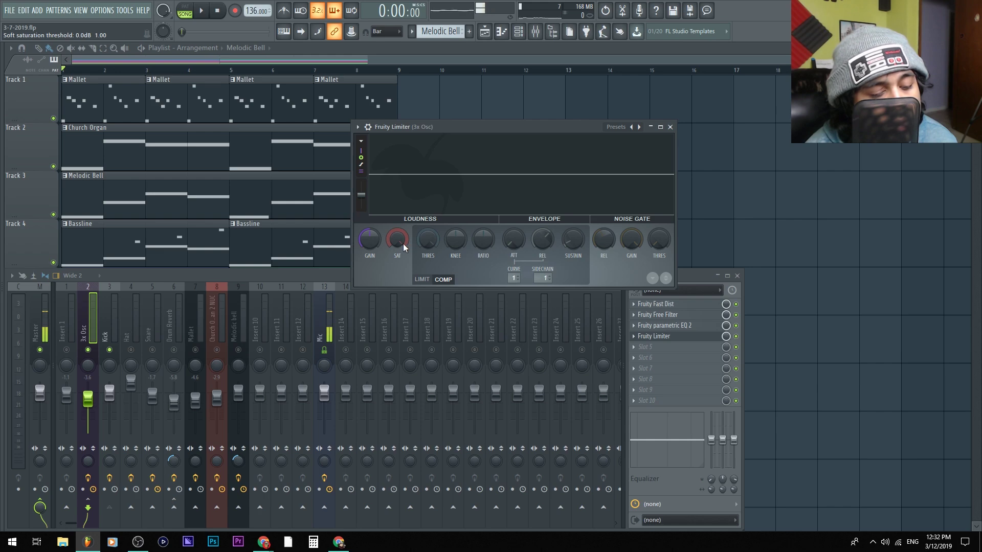
- Lower the limiter's compression threshold and raise its ratio while playing the song to judge the ducking of the bass
{"action": "left_click_drag", "start_coordinate": [425, 229], "coordinate": [426, 259]}
{"action": "left_click_drag", "start_coordinate": [483, 239], "coordinate": [428, 254]}
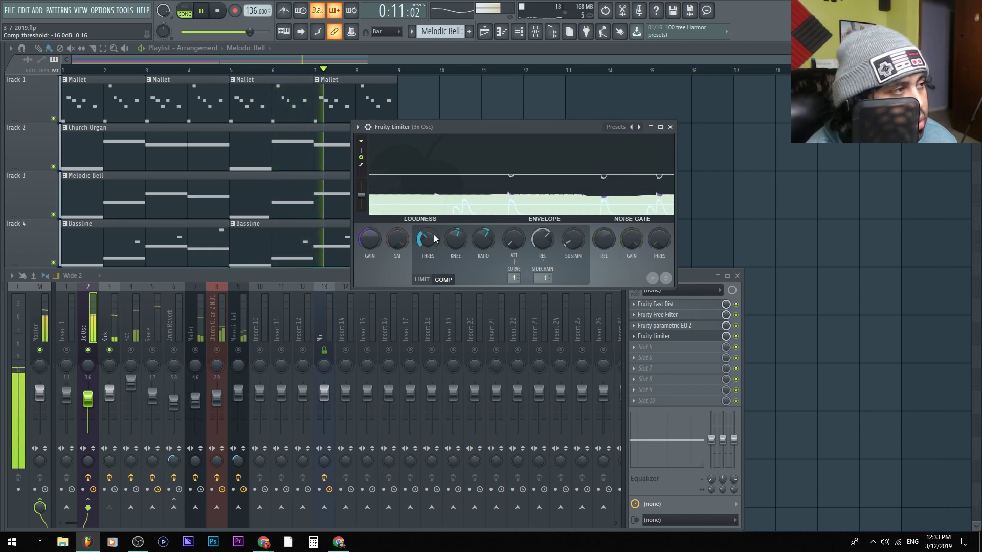
{"action": "left_click_drag", "start_coordinate": [434, 238], "coordinate": [434, 243]}
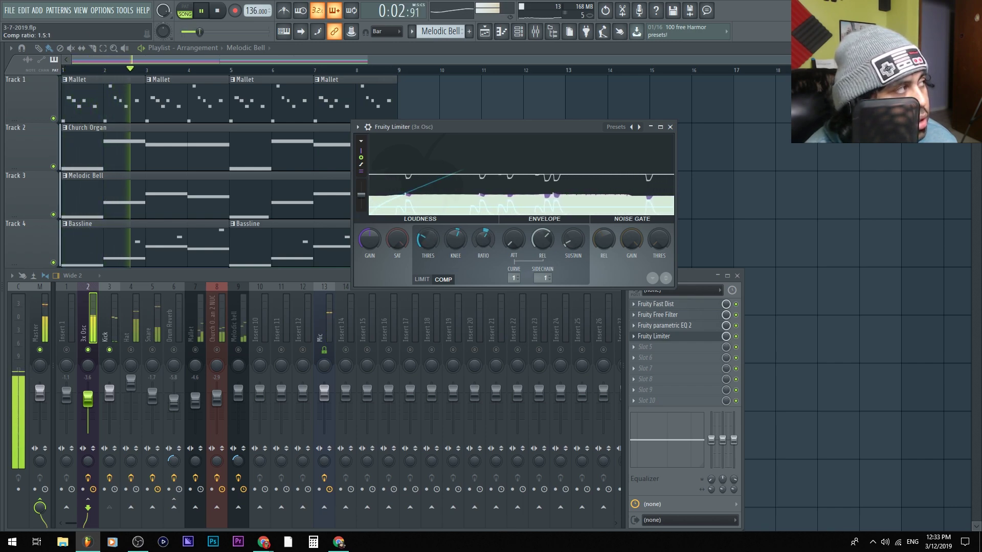
{"action": "left_click_drag", "start_coordinate": [482, 239], "coordinate": [455, 231]}
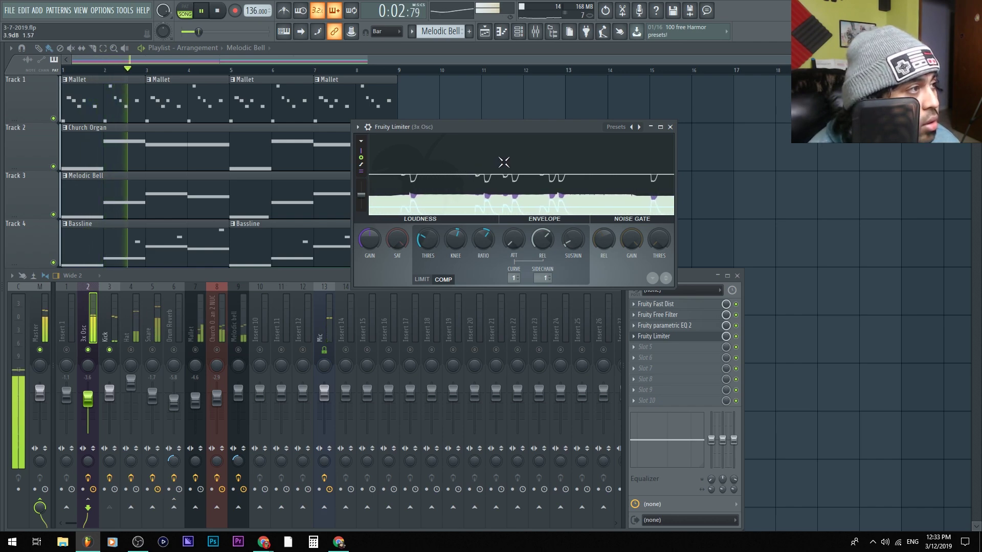
{"action": "key", "text": "space"}
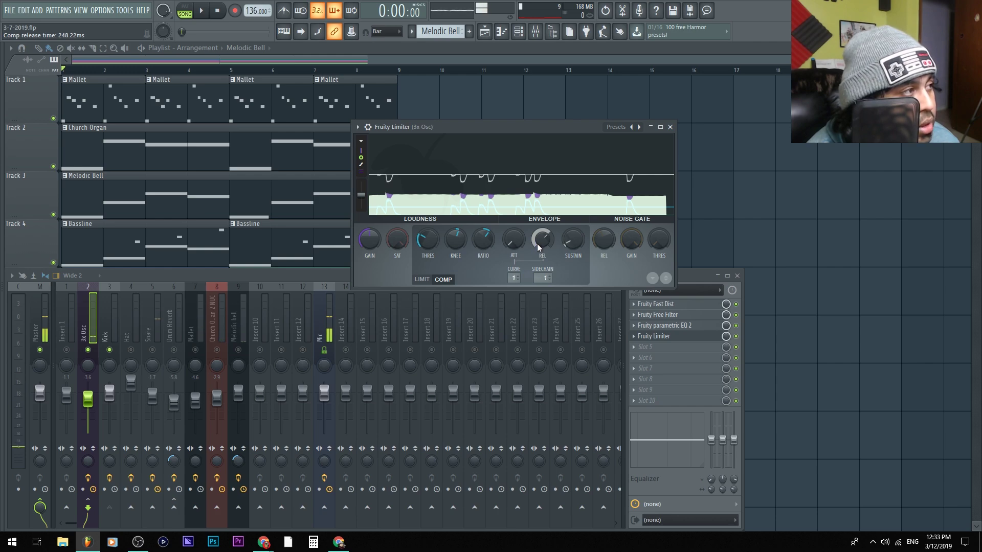
- Enlarge the limiter window and set the compressor release time to about 487 ms, playing the song to check it
{"action": "left_click_drag", "start_coordinate": [531, 286], "coordinate": [535, 438]}
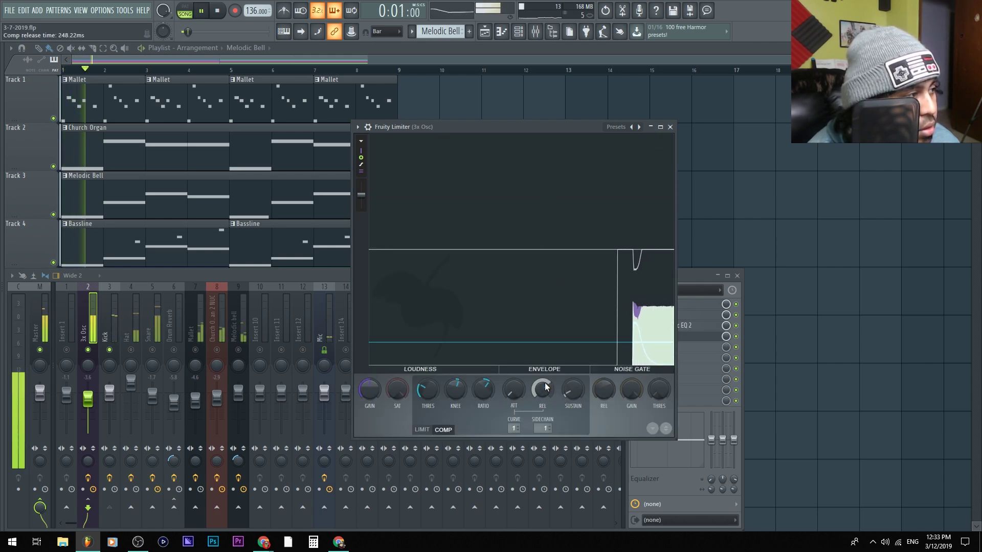
{"action": "left_click", "coordinate": [607, 270]}
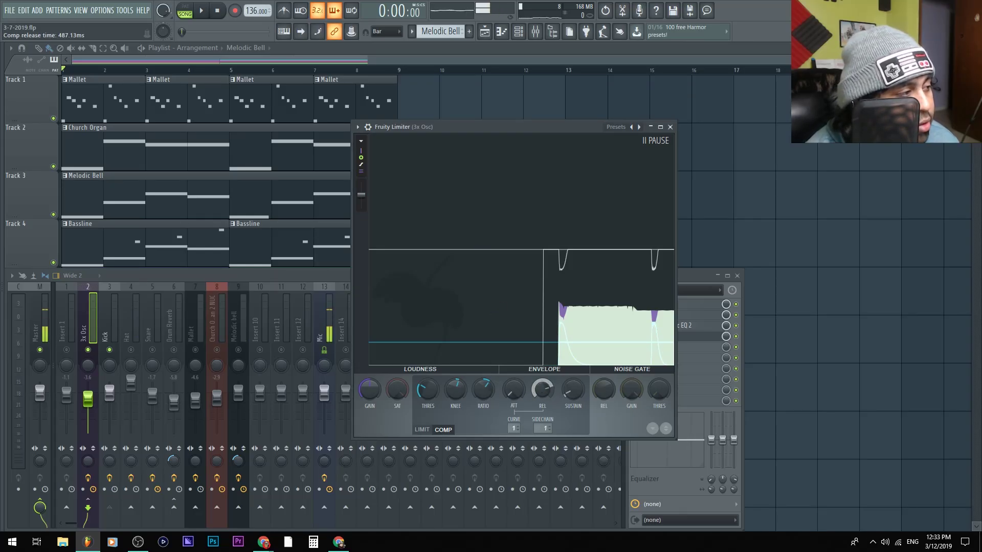
{"action": "key", "text": "space"}
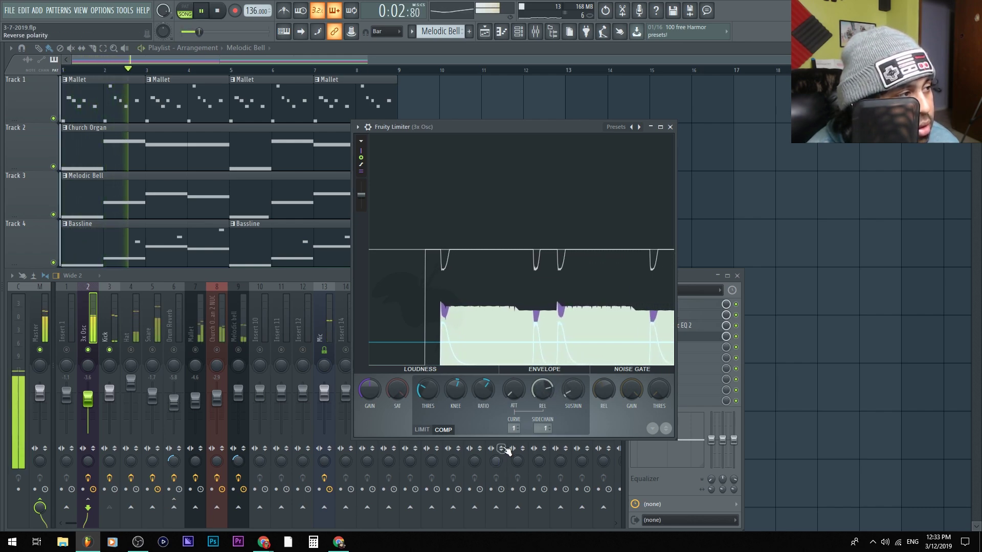
{"action": "key", "text": "space"}
- Set the compressor envelope curve to 3 and play the song to check the sidechain dips
{"action": "left_click_drag", "start_coordinate": [510, 427], "coordinate": [509, 422]}
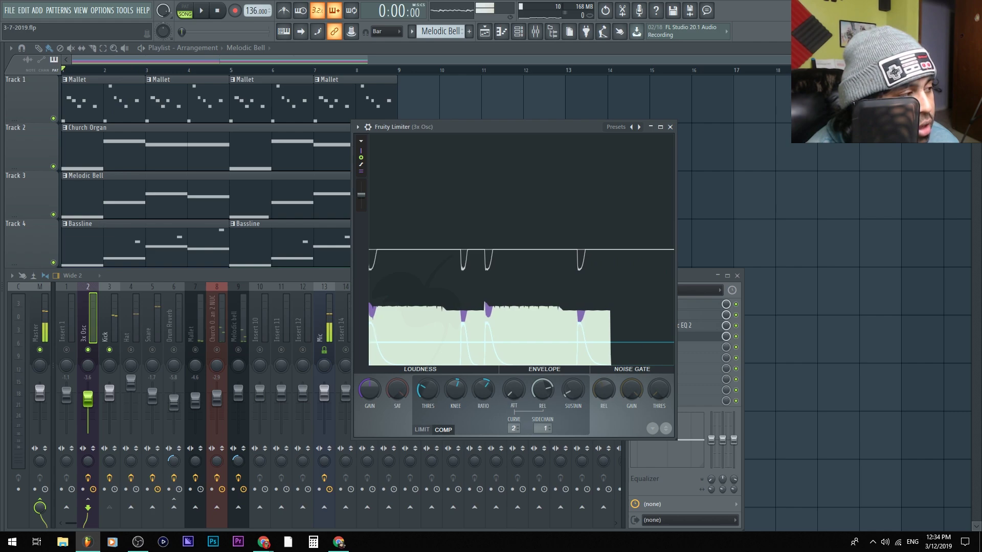
{"action": "key", "text": "space"}
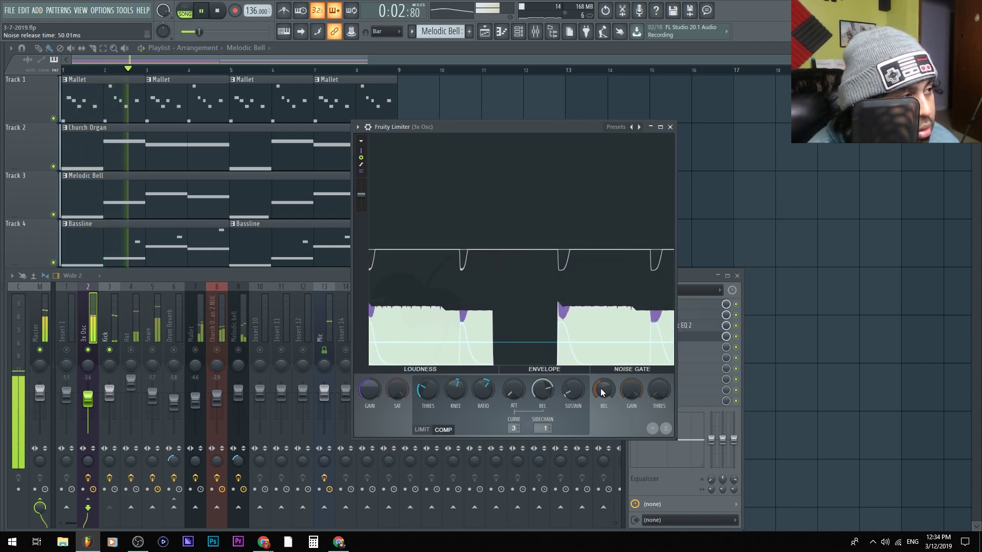
{"action": "key", "text": "space"}
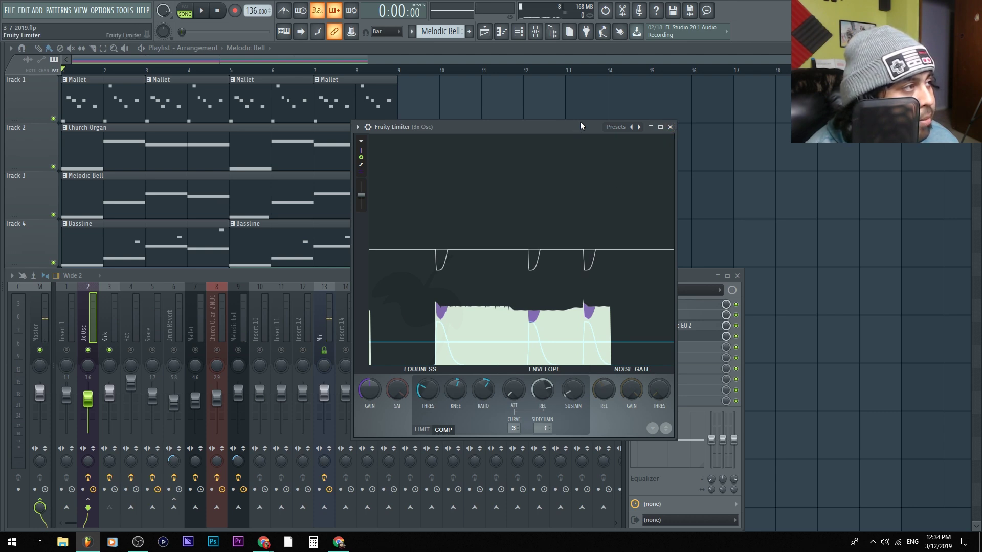
- Close the Fruity Limiter and play the song to hear the kick against the sidechained 3x Osc bass
{"action": "left_click_drag", "start_coordinate": [580, 126], "coordinate": [554, 92]}
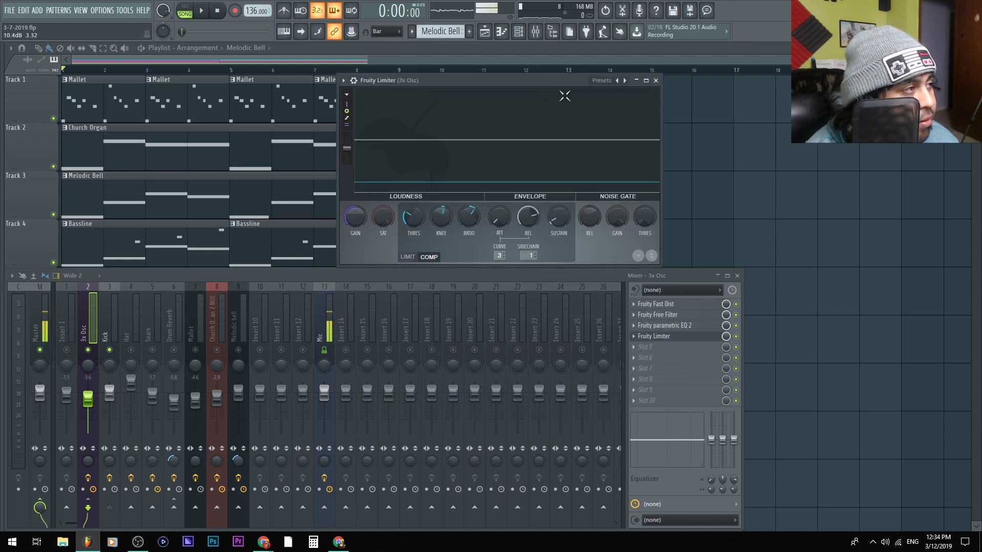
{"action": "left_click", "coordinate": [656, 81]}
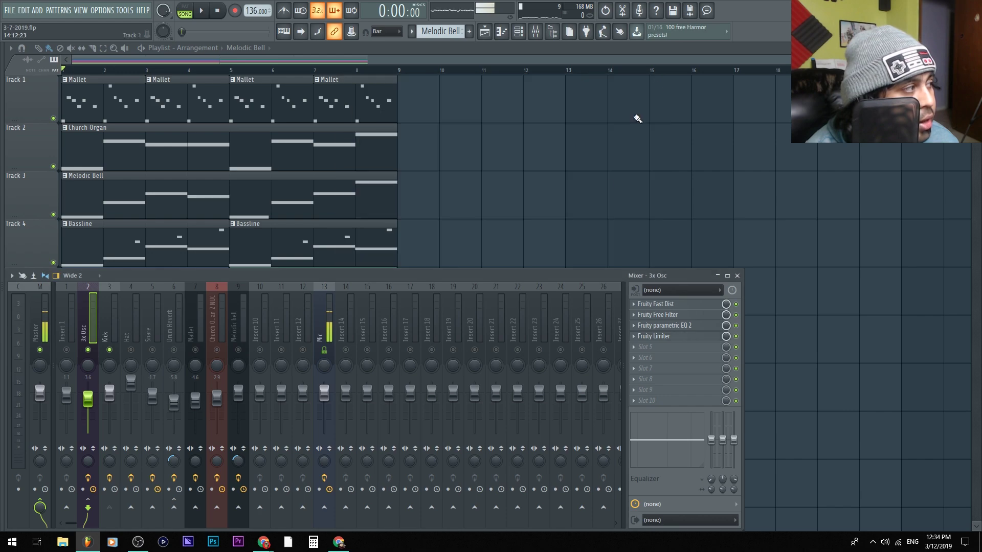
{"action": "left_click", "coordinate": [110, 332]}
{"action": "left_click", "coordinate": [96, 330]}
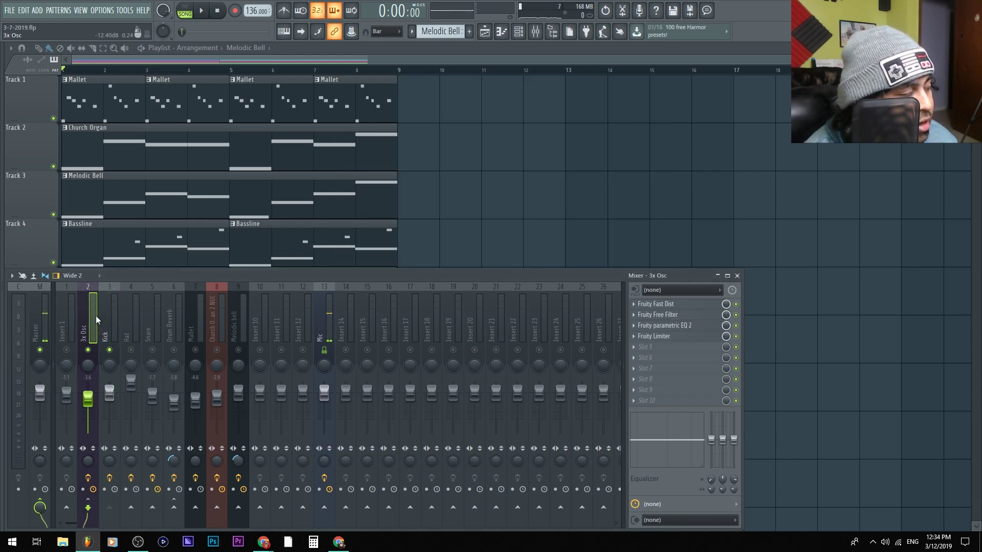
{"action": "key", "text": "space"}
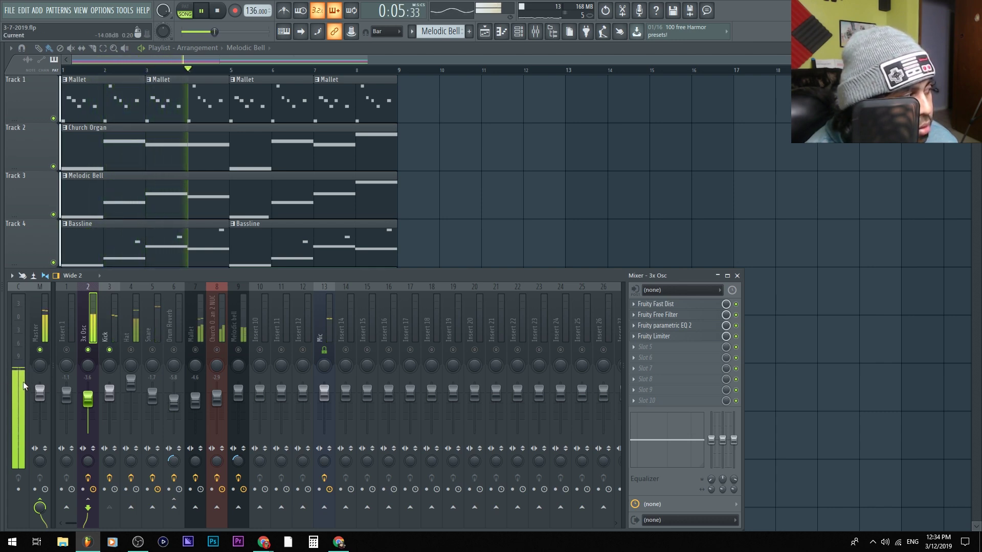
{"action": "key", "text": "space"}
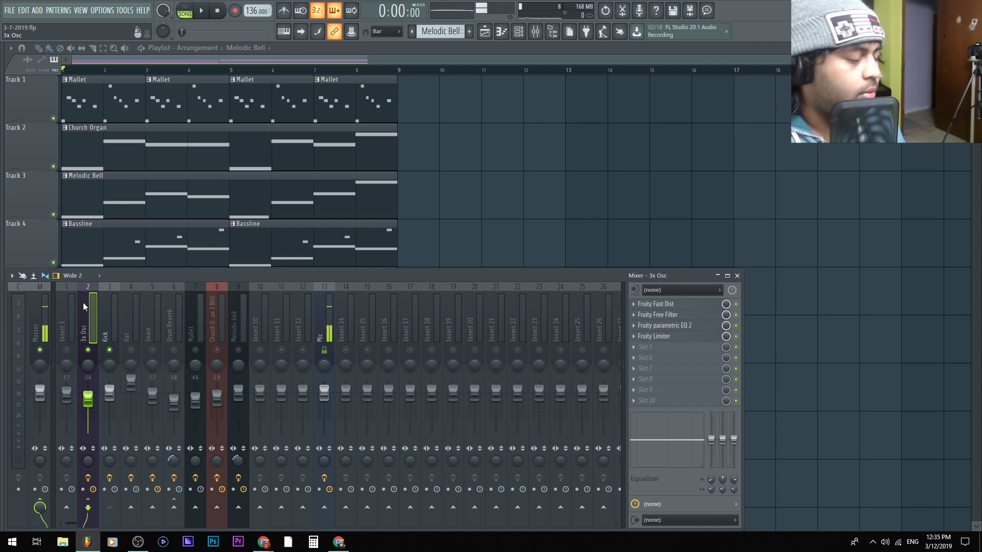
{"action": "left_click", "coordinate": [130, 335]}
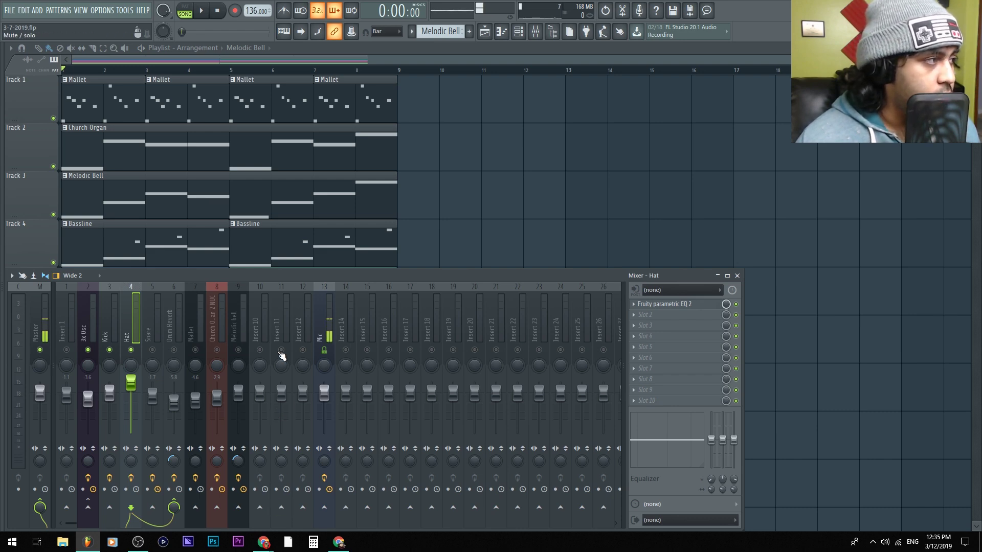
{"action": "left_click", "coordinate": [277, 314]}
{"action": "left_click", "coordinate": [153, 304]}
{"action": "left_click", "coordinate": [274, 312]}
{"action": "left_click", "coordinate": [302, 322]}
{"action": "left_click", "coordinate": [284, 321]}
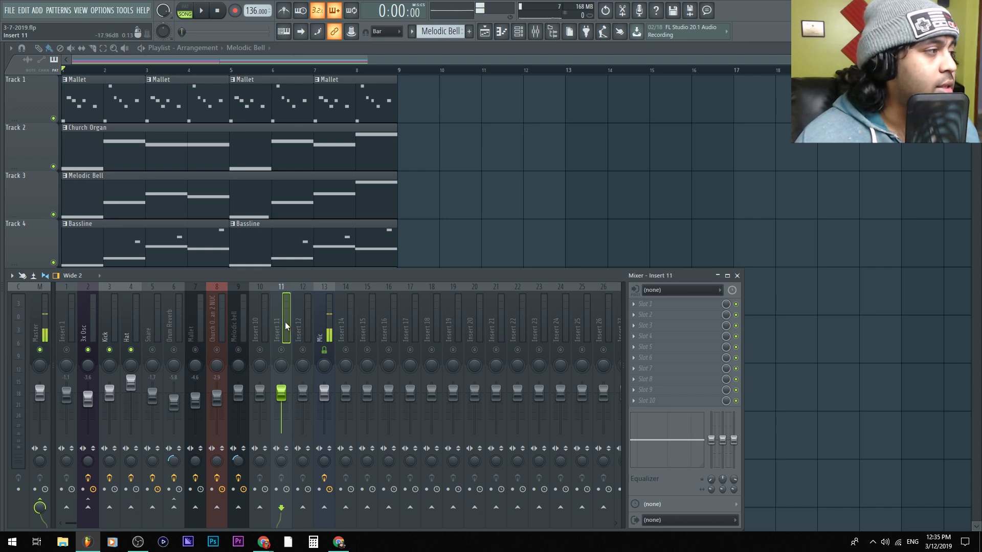
{"action": "left_click", "coordinate": [155, 311]}
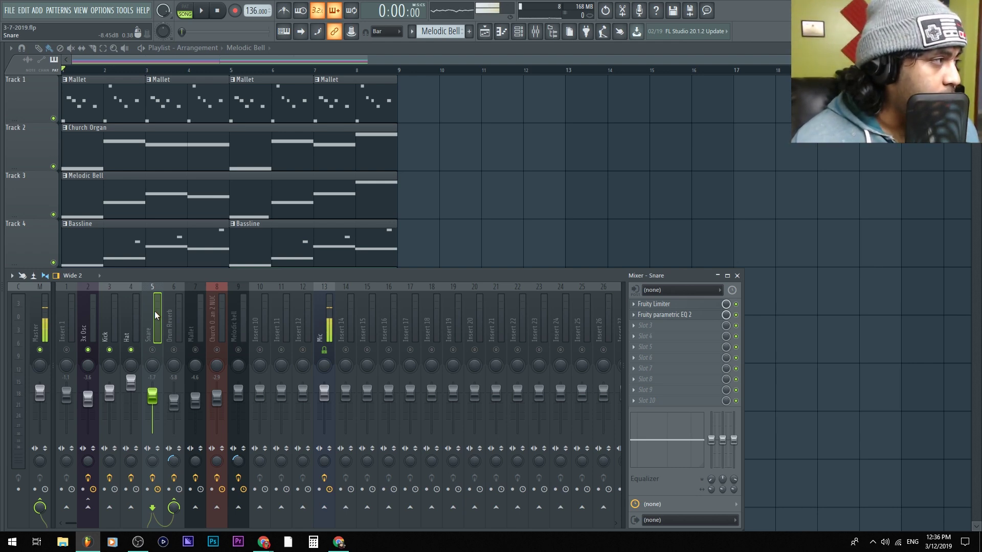
- Lower the Hat track's mixer level and bring the Snare track to about -3.9 dB while the song plays
{"action": "left_click", "coordinate": [130, 335]}
{"action": "key", "text": "space"}
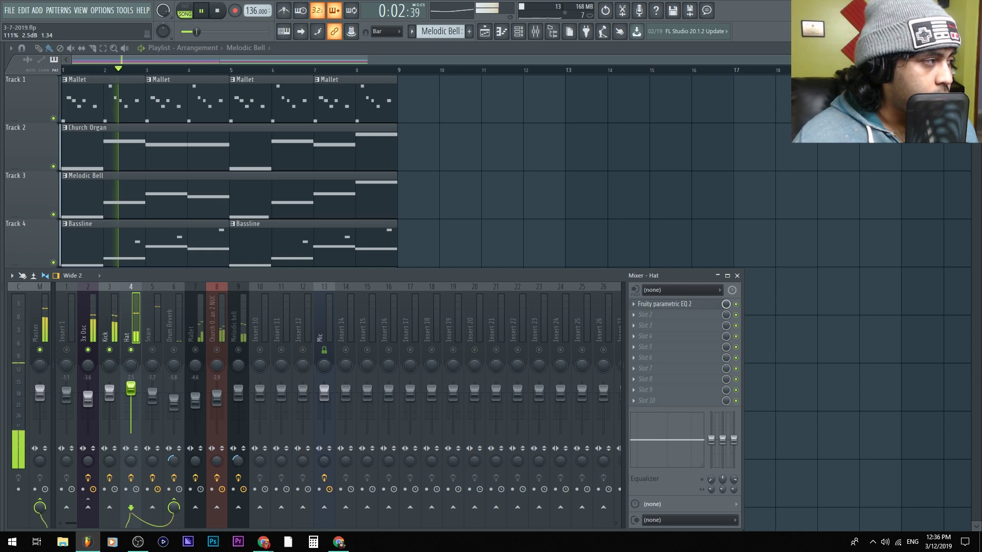
{"action": "left_click_drag", "start_coordinate": [131, 386], "coordinate": [131, 392]}
{"action": "scroll", "coordinate": [128, 400], "scroll_direction": "up", "scroll_amount": 3}
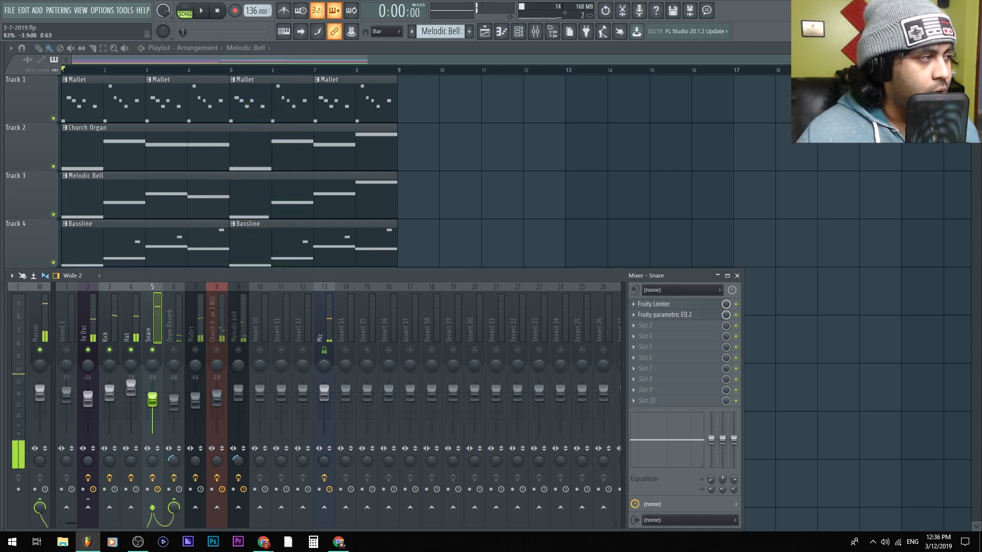
{"action": "left_click", "coordinate": [152, 403]}
{"action": "scroll", "coordinate": [149, 401], "scroll_direction": "down", "scroll_amount": 2}
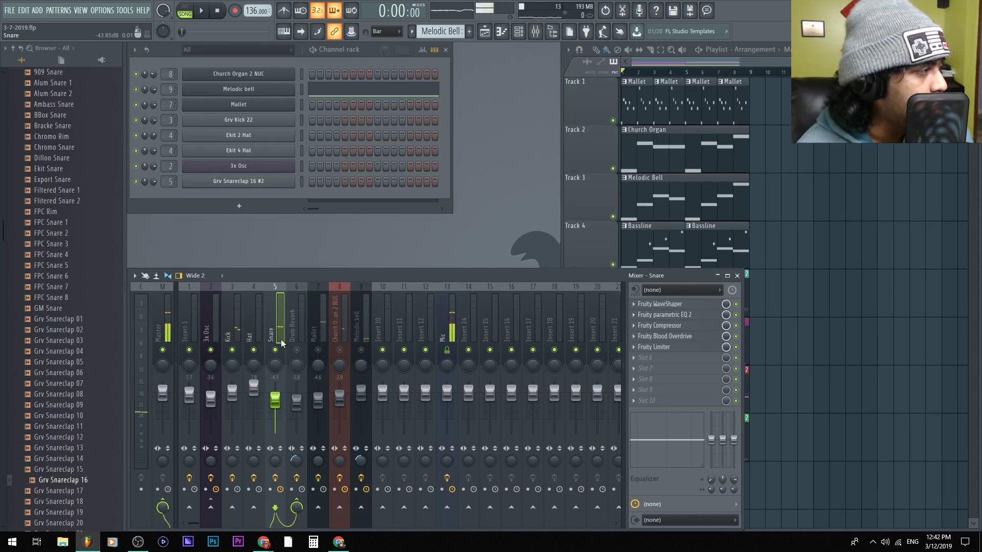
- Audition replacement snare samples such as Grv Snareclap 19, ProM Snare 1, SC Snare 3 and Scot Snare while the song plays
{"action": "left_click", "coordinate": [56, 416]}
{"action": "key", "text": "space"}
{"action": "left_click", "coordinate": [77, 512]}
{"action": "scroll", "coordinate": [78, 506], "scroll_direction": "down", "scroll_amount": 1}
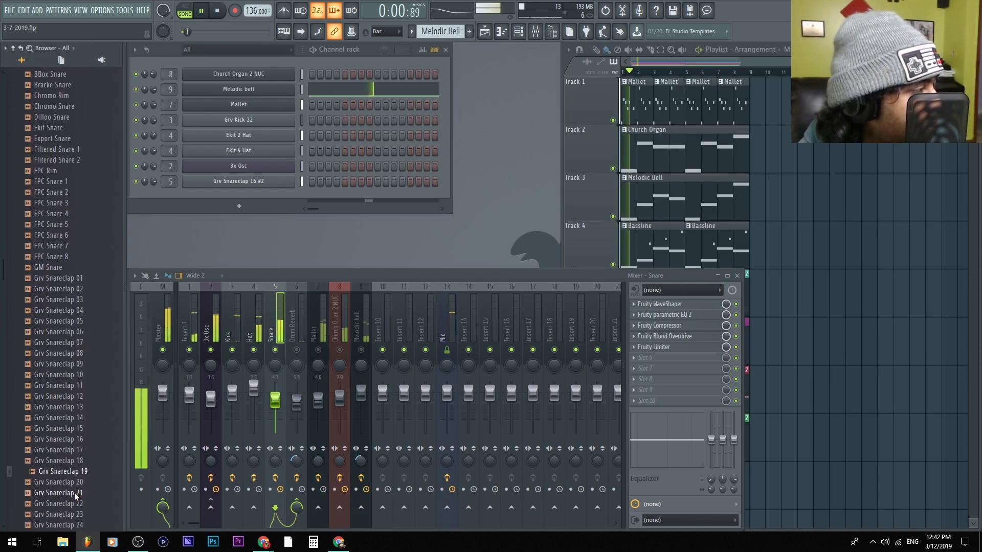
{"action": "scroll", "coordinate": [80, 486], "scroll_direction": "down", "scroll_amount": 5}
{"action": "left_click", "coordinate": [84, 427]}
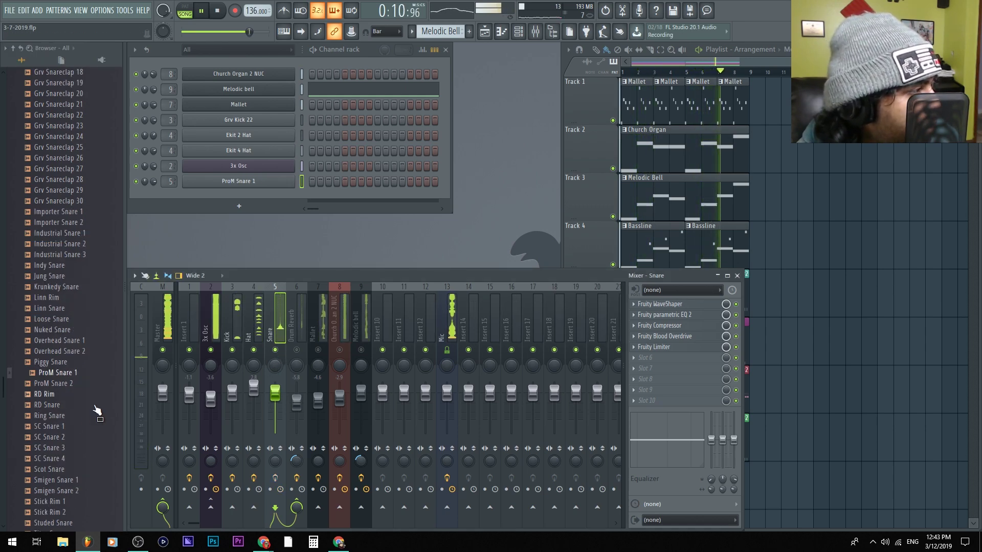
{"action": "left_click", "coordinate": [55, 448]}
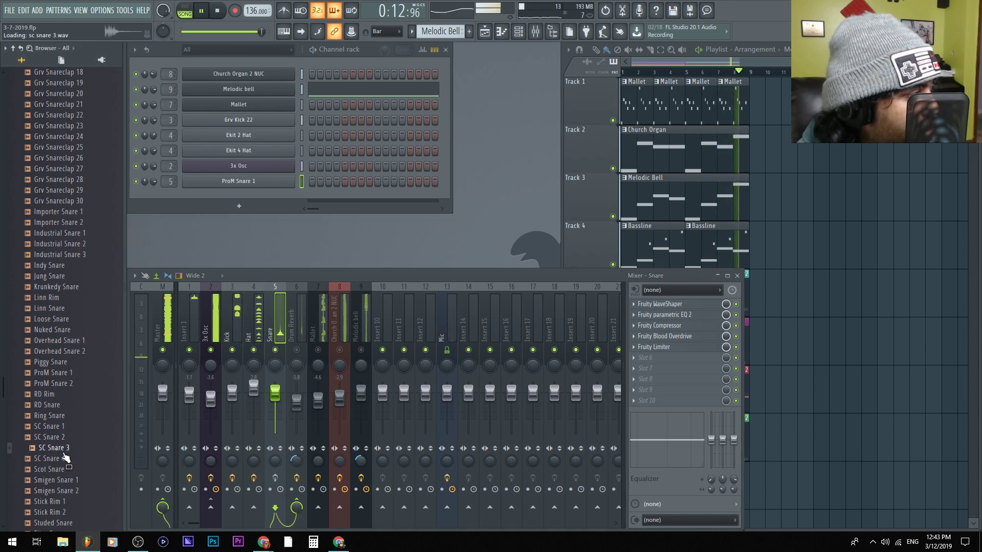
{"action": "left_click", "coordinate": [51, 469]}
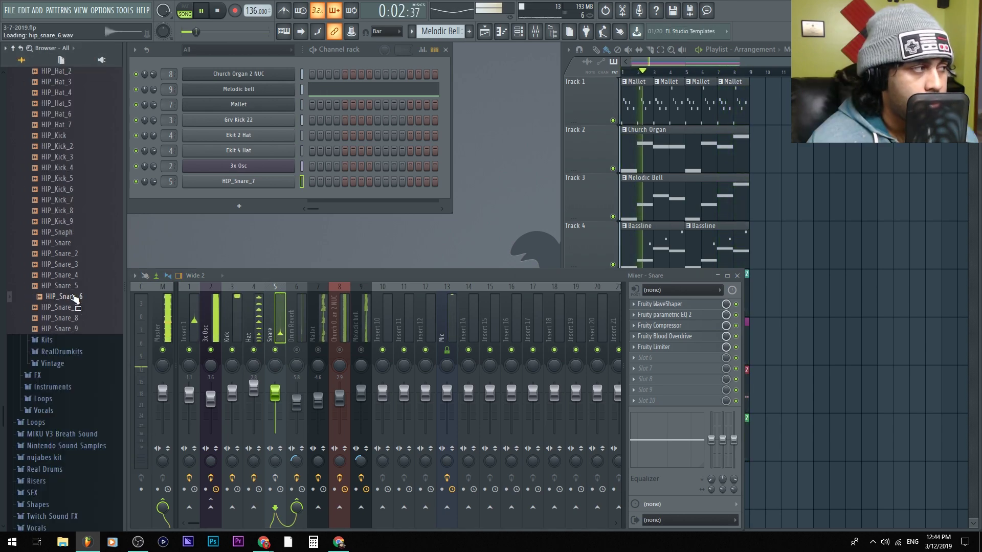
- Add HIP_Snare_6 as a new channel below HIP_Snare_7, stop playback and select the second Scot Snare drum pattern on Track 8
{"action": "left_click_drag", "start_coordinate": [75, 299], "coordinate": [252, 198]}
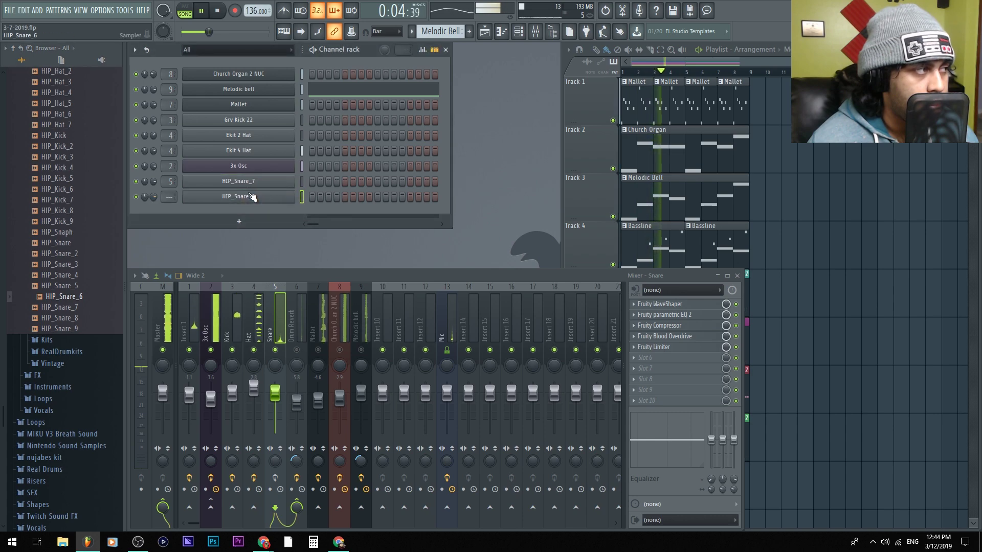
{"action": "key", "text": "space"}
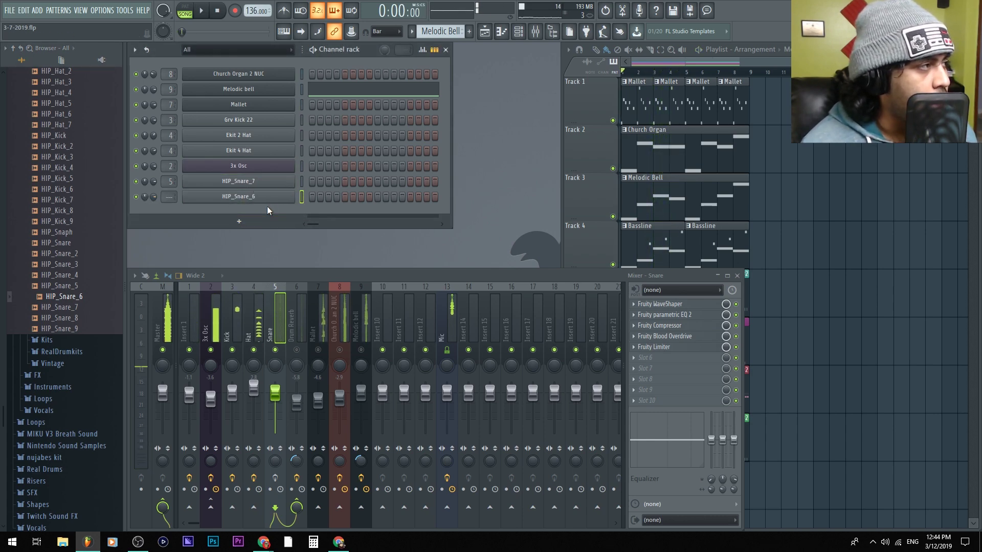
{"action": "left_click", "coordinate": [812, 245]}
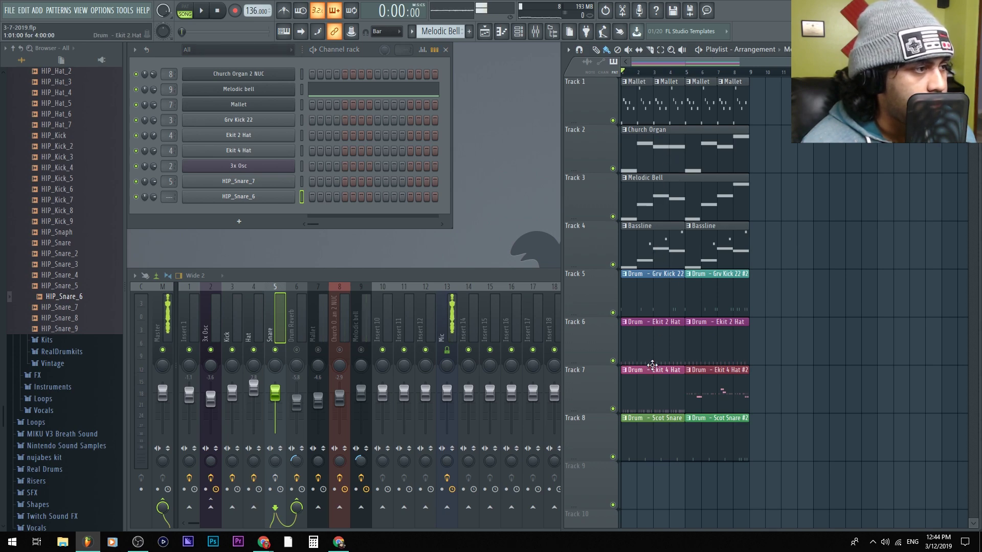
{"action": "left_click", "coordinate": [699, 438]}
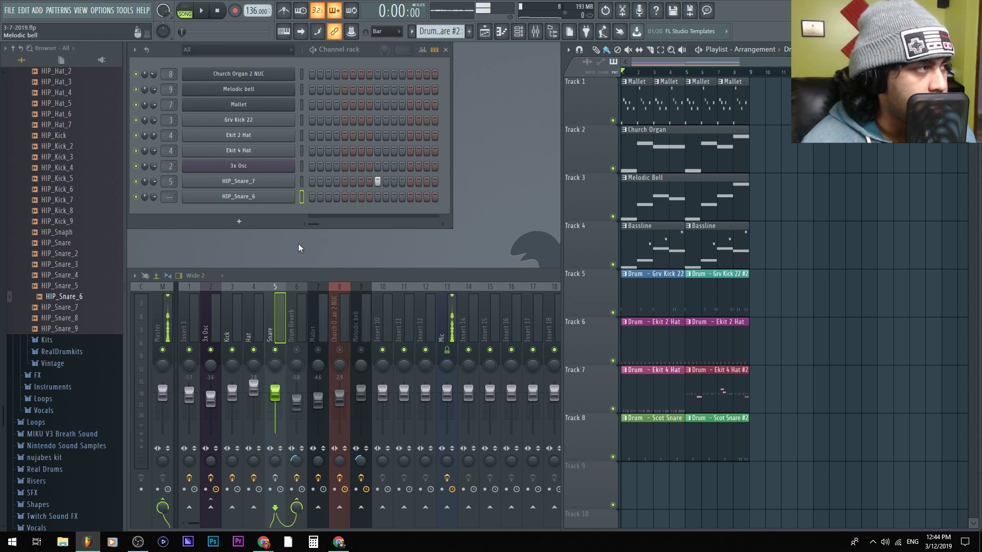
- Copy HIP_Snare_7's step hit into the HIP_Snare_6 channel across the Scot Snare patterns and play the song
{"action": "left_click", "coordinate": [301, 181]}
{"action": "left_click", "coordinate": [302, 196]}
{"action": "left_click", "coordinate": [680, 422]}
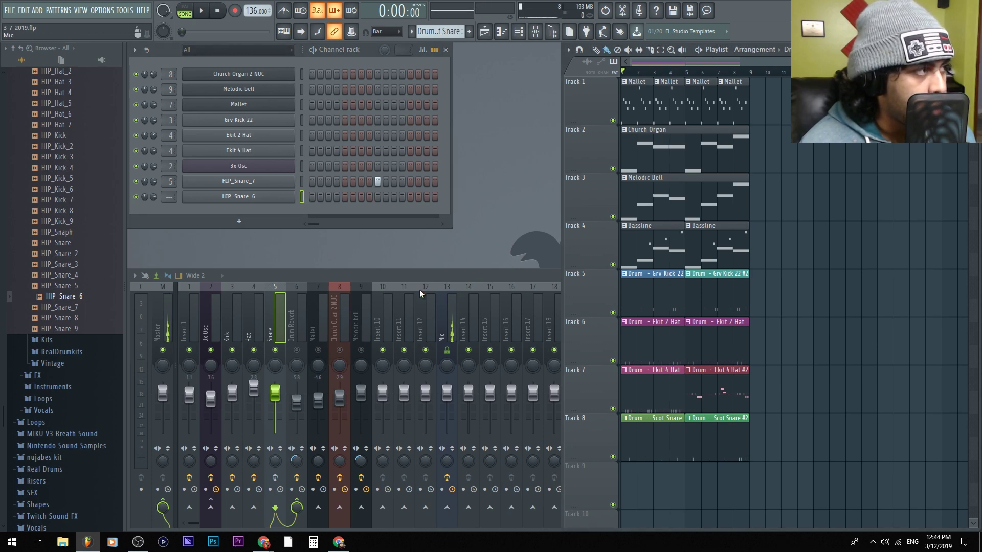
{"action": "left_click", "coordinate": [302, 182]}
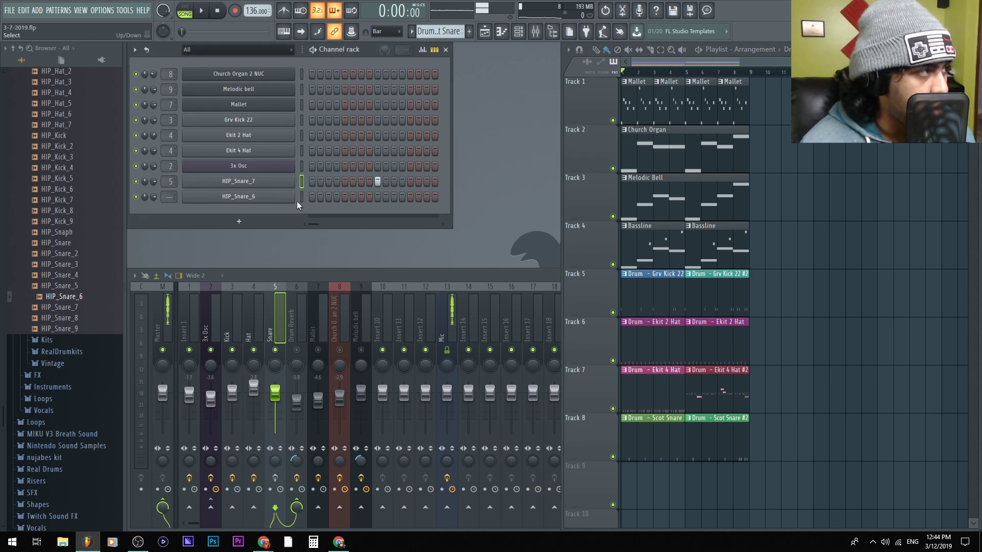
{"action": "key", "text": "space"}
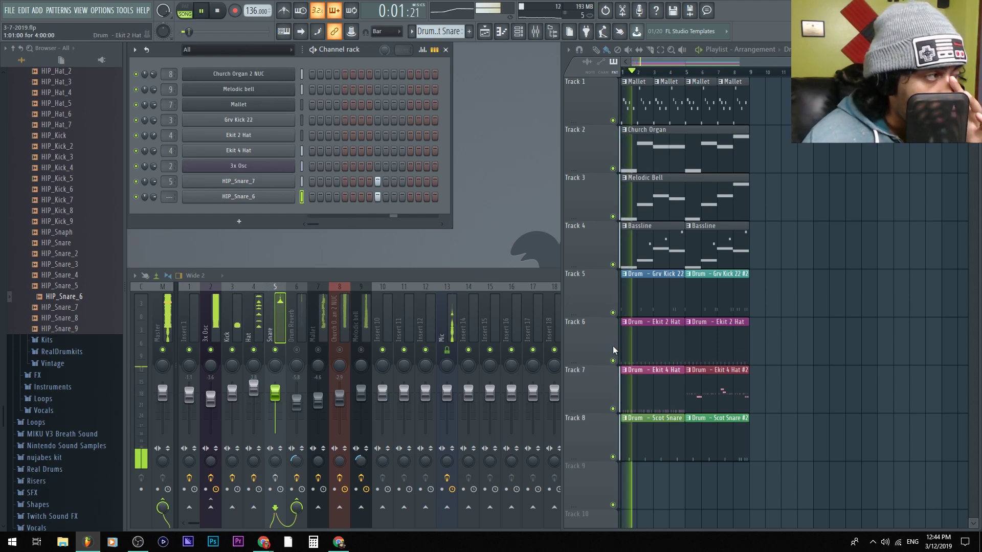
- Route HIP_Snare_6 to its own mixer track, place it as track 6 beside Snare and lower it to about -7.8 dB
{"action": "scroll", "coordinate": [169, 197], "scroll_direction": "up", "scroll_amount": 4}
{"action": "scroll", "coordinate": [169, 197], "scroll_direction": "up", "scroll_amount": 1}
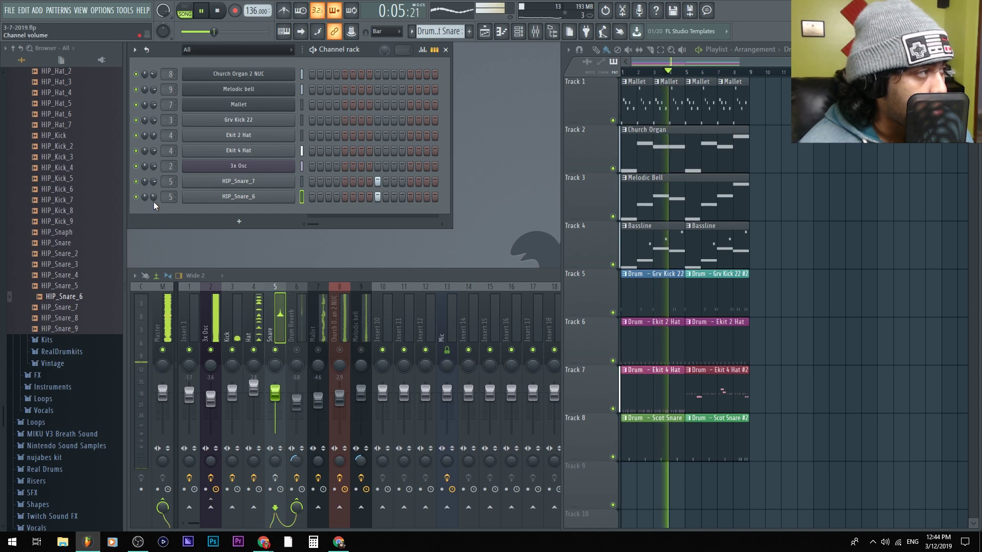
{"action": "left_click", "coordinate": [191, 197]}
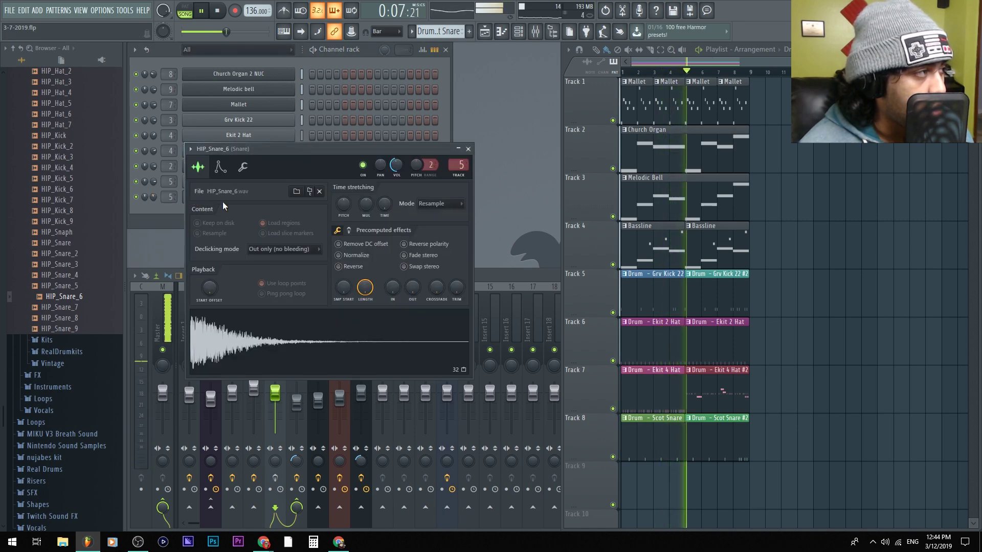
{"action": "key", "text": "ctrl+l"}
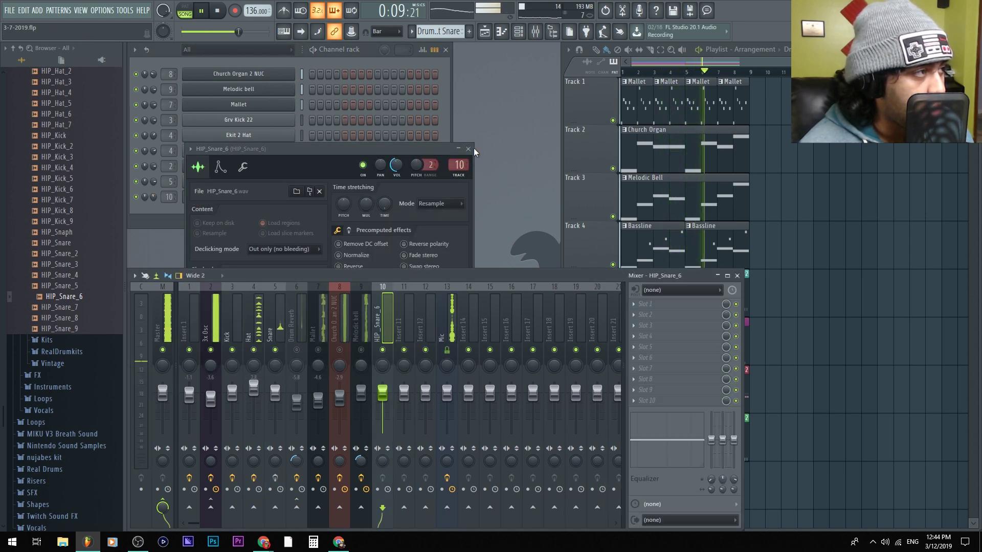
{"action": "left_click", "coordinate": [467, 149]}
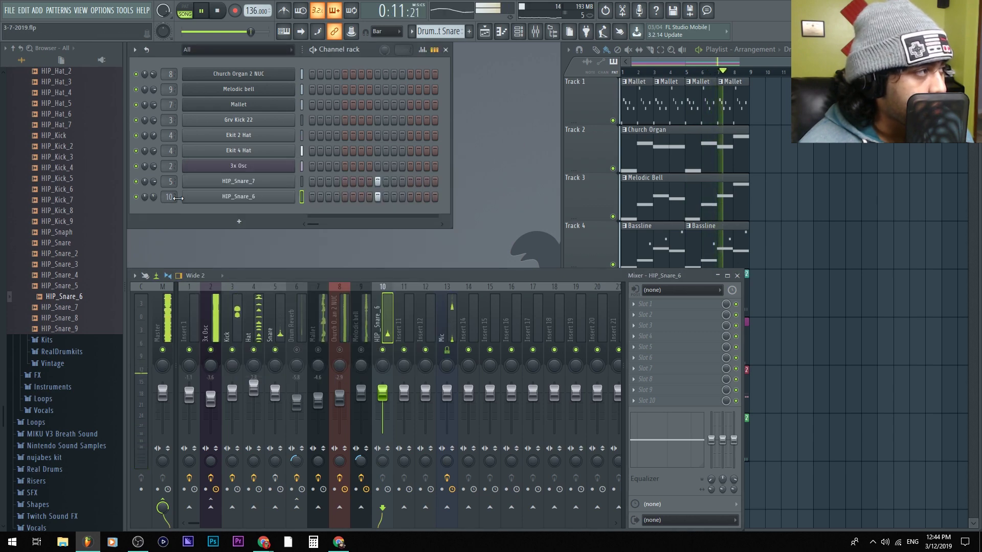
{"action": "scroll", "coordinate": [176, 199], "scroll_direction": "down", "scroll_amount": 10}
{"action": "scroll", "coordinate": [175, 198], "scroll_direction": "up", "scroll_amount": 10}
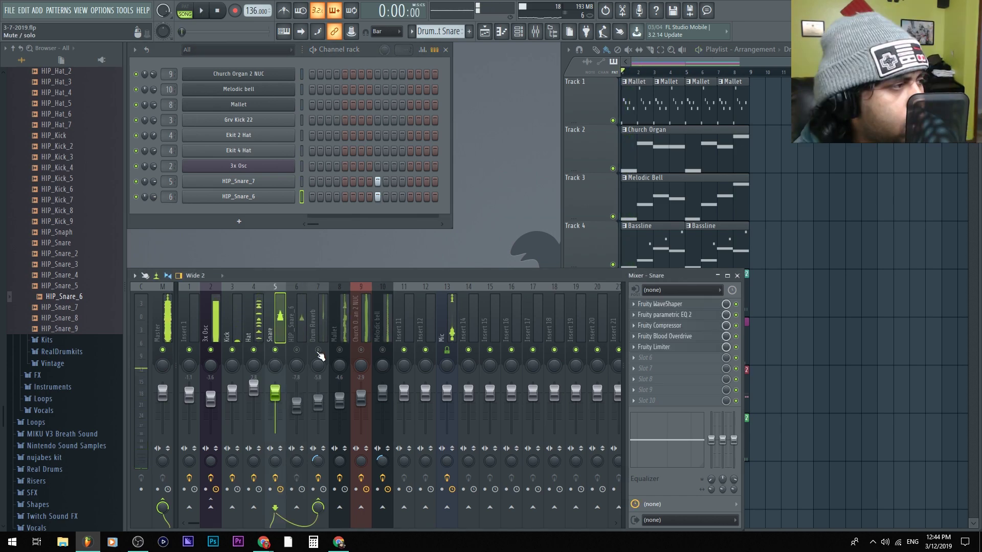
- While the song plays, mute the Church Organ and Melodic bell tracks and bypass the Snare track's effects except Fruity Limiter
{"action": "left_click", "coordinate": [317, 351]}
{"action": "key", "text": "space"}
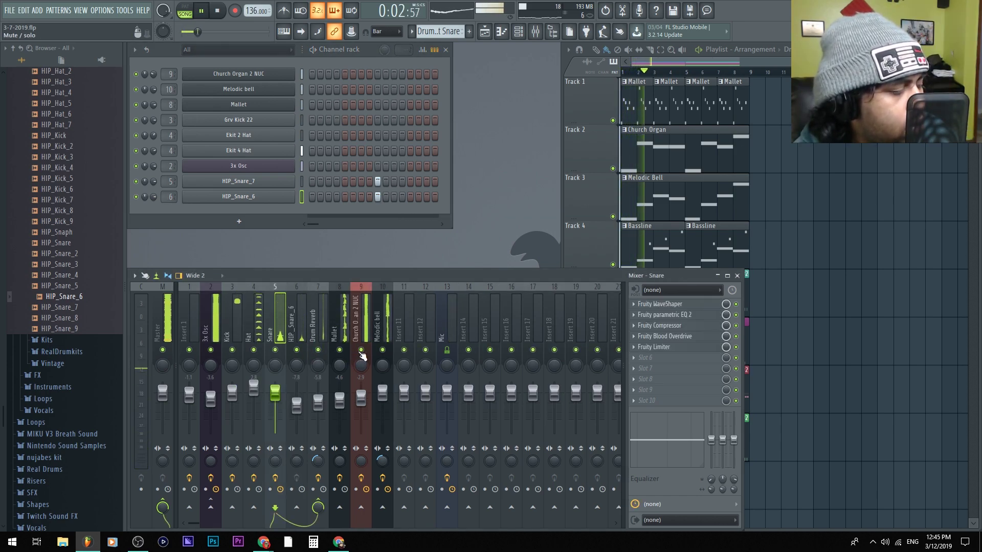
{"action": "left_click", "coordinate": [340, 350]}
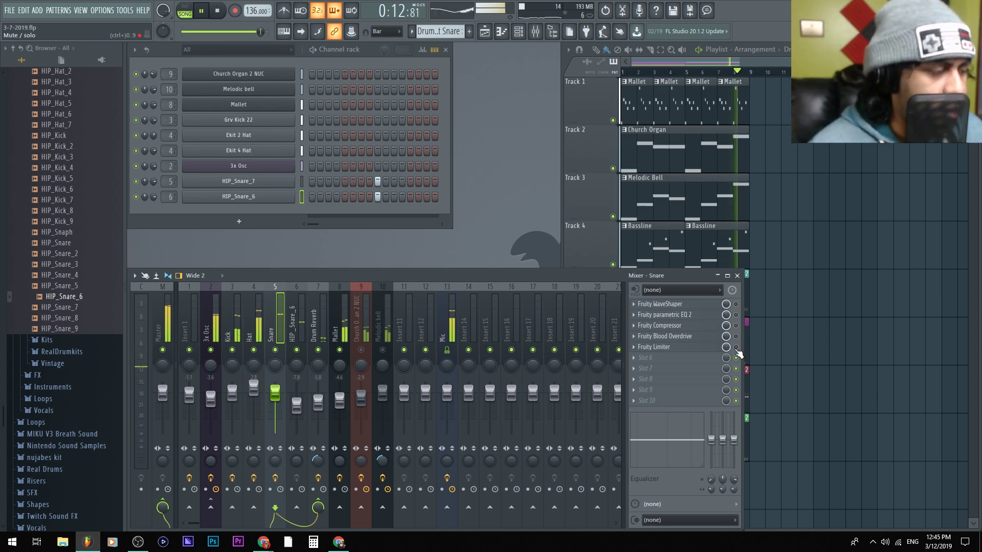
{"action": "left_click", "coordinate": [736, 348]}
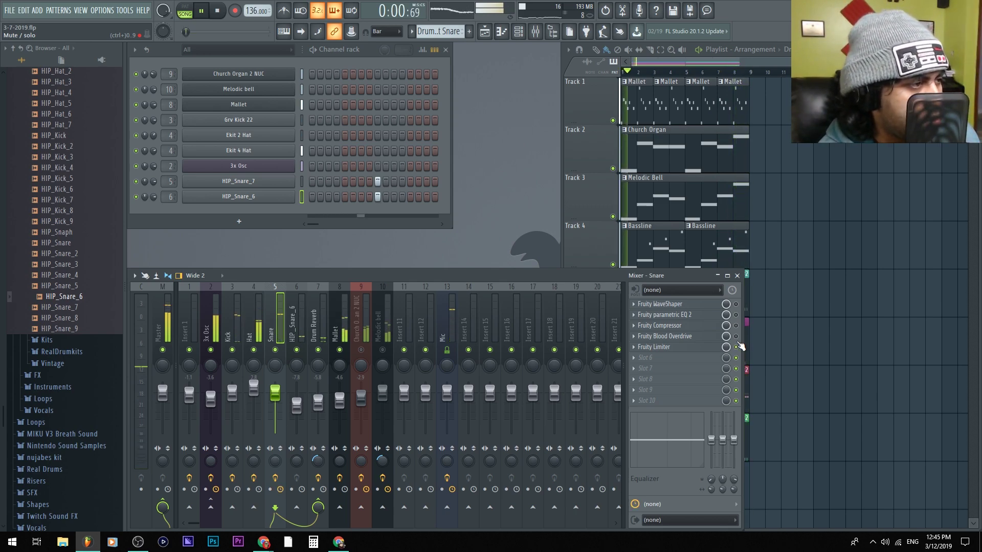
- Solo the two snare tracks with Drum Reverb and remove Fruity WaveShaper and Fruity Compressor from the Snare track
{"action": "left_click", "coordinate": [289, 352]}
{"action": "key", "text": "space"}
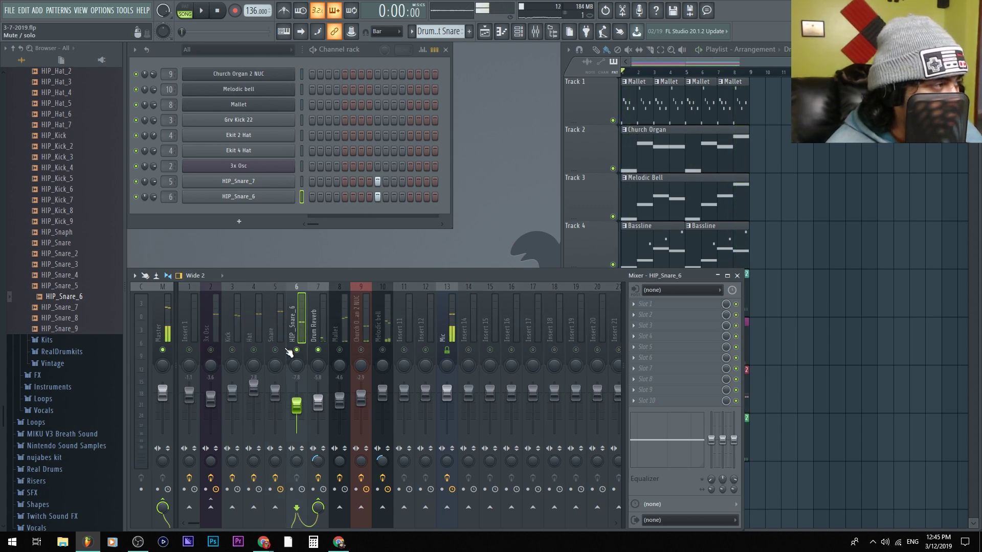
{"action": "left_click", "coordinate": [274, 332]}
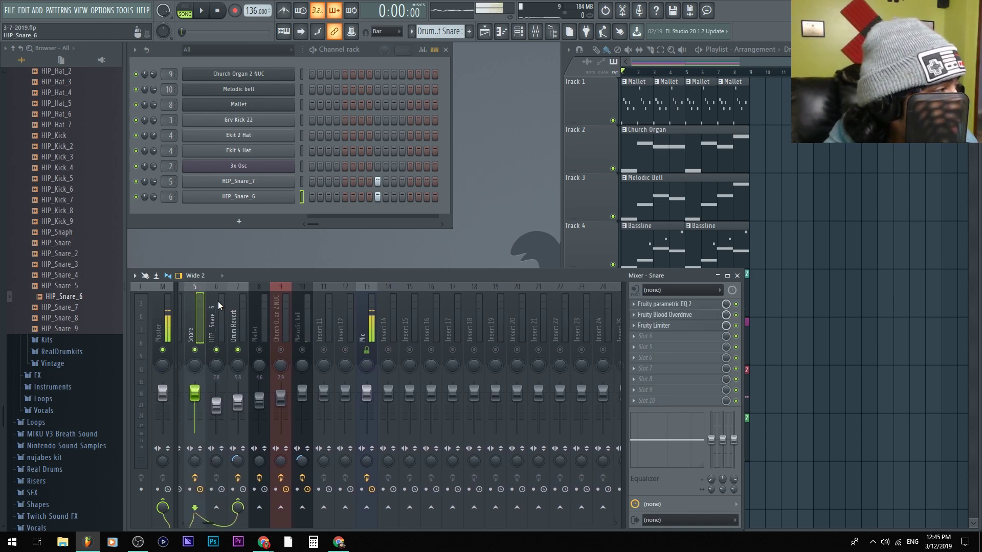
- Play the song and lower a midrange band in the Snare track's Fruity parametric EQ 2
{"action": "key", "text": "space"}
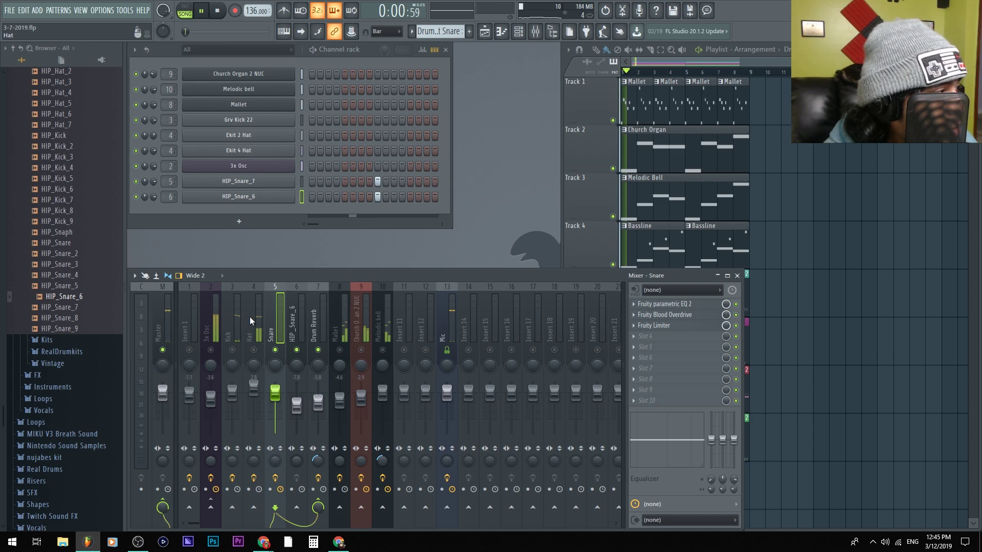
{"action": "left_click", "coordinate": [697, 306]}
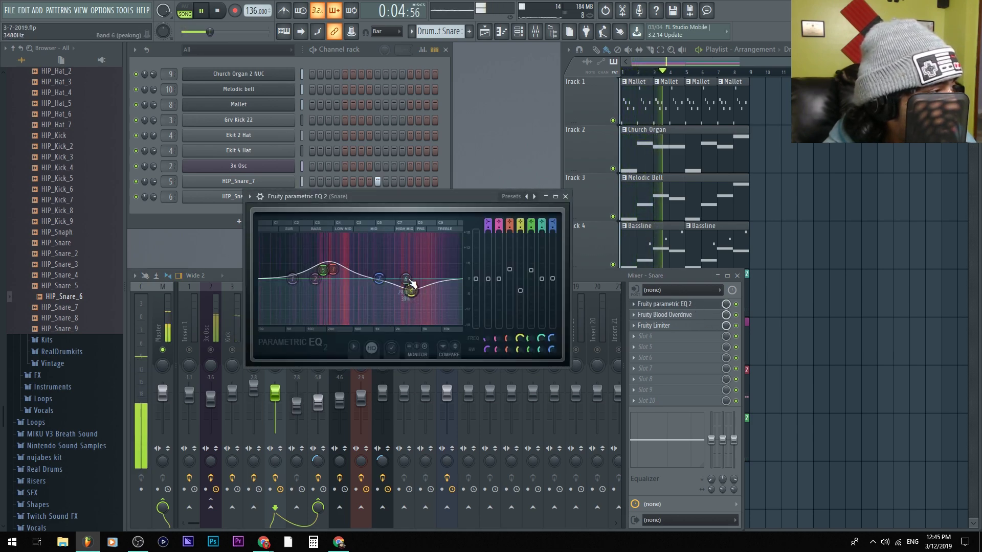
{"action": "mouse_move", "coordinate": [371, 281]}
{"action": "left_mouse_down"}
{"action": "mouse_move", "coordinate": [393, 296]}
{"action": "mouse_move", "coordinate": [366, 291]}
{"action": "left_mouse_up"}
{"action": "left_click", "coordinate": [565, 196]}
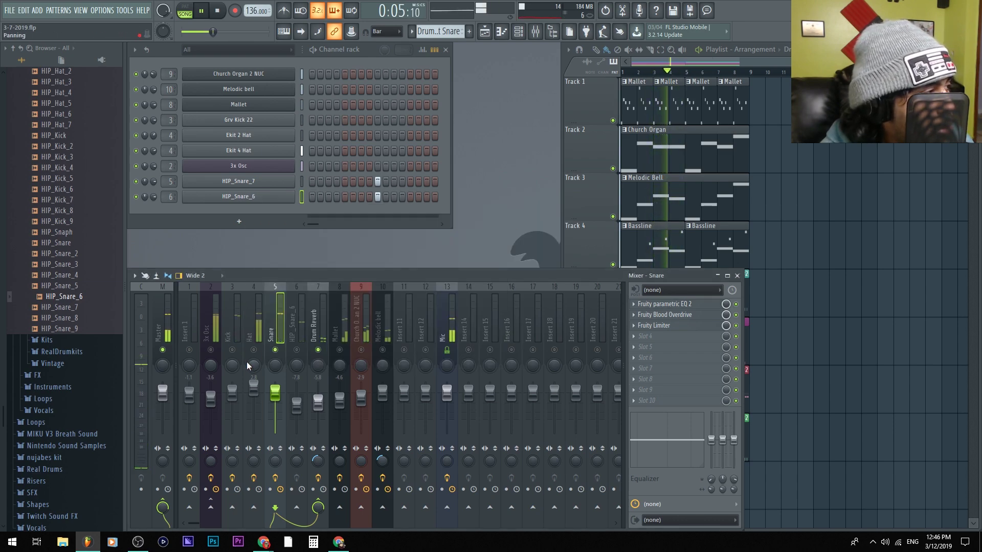
- Add Fruity Parametric EQ 2 to the HIP_Snare_6 track and cut its lows with band 1 at about -13.7 dB, 1090 Hz
{"action": "left_click", "coordinate": [293, 331]}
{"action": "key", "text": "space"}
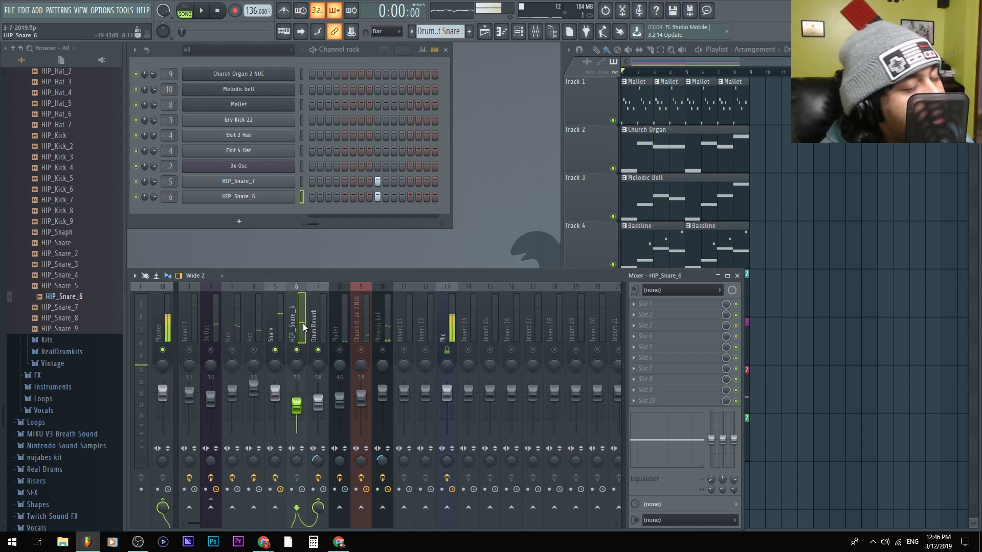
{"action": "left_click", "coordinate": [634, 304]}
{"action": "mouse_move", "coordinate": [647, 302]}
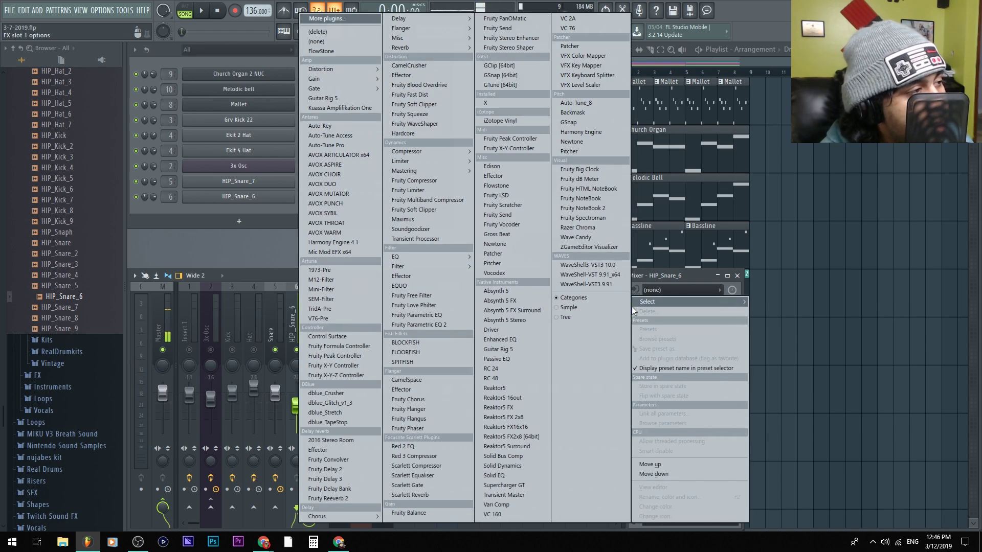
{"action": "left_click", "coordinate": [451, 325]}
{"action": "left_click_drag", "start_coordinate": [259, 263], "coordinate": [343, 293]}
- While the song plays, slightly raise EQ bands 6 and 7 on HIP_Snare_6 and move the low shelf cut to a higher frequency
{"action": "key", "text": "space"}
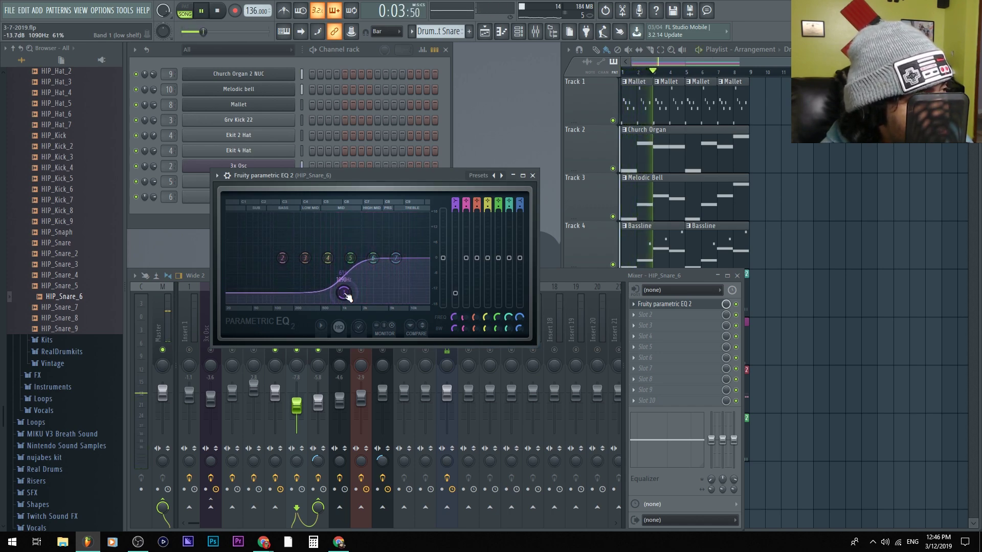
{"action": "left_click_drag", "start_coordinate": [396, 258], "coordinate": [367, 254]}
{"action": "left_click_drag", "start_coordinate": [344, 293], "coordinate": [362, 287]}
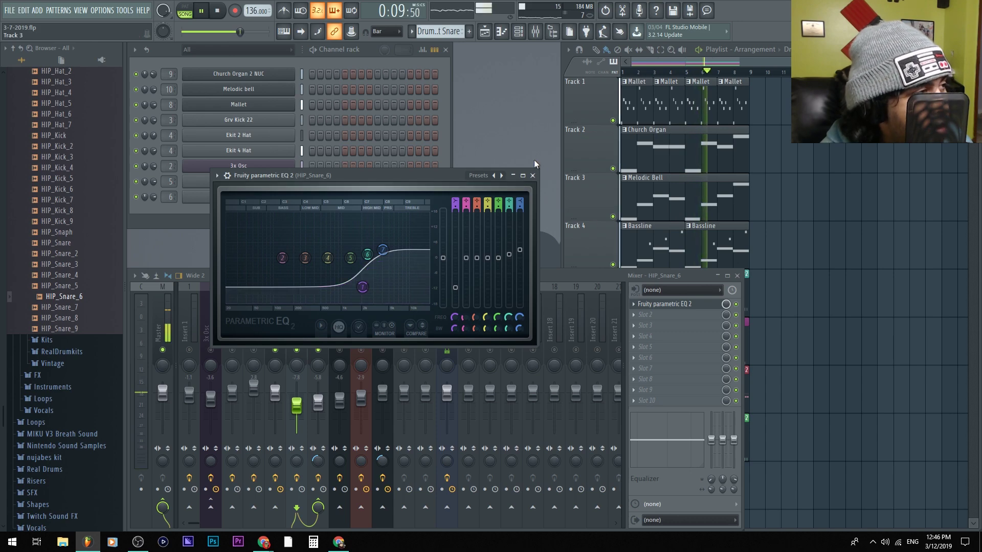
{"action": "left_click", "coordinate": [533, 176]}
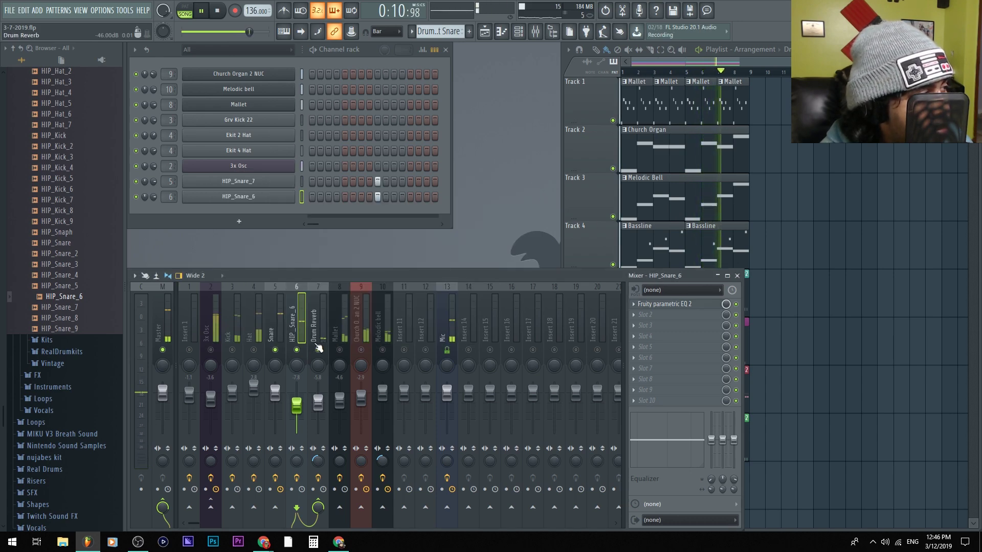
- Widen the stereo separation of the HIP_Snare_6 mixer track, stop playback and check the channel's sample settings
{"action": "left_click", "coordinate": [278, 329]}
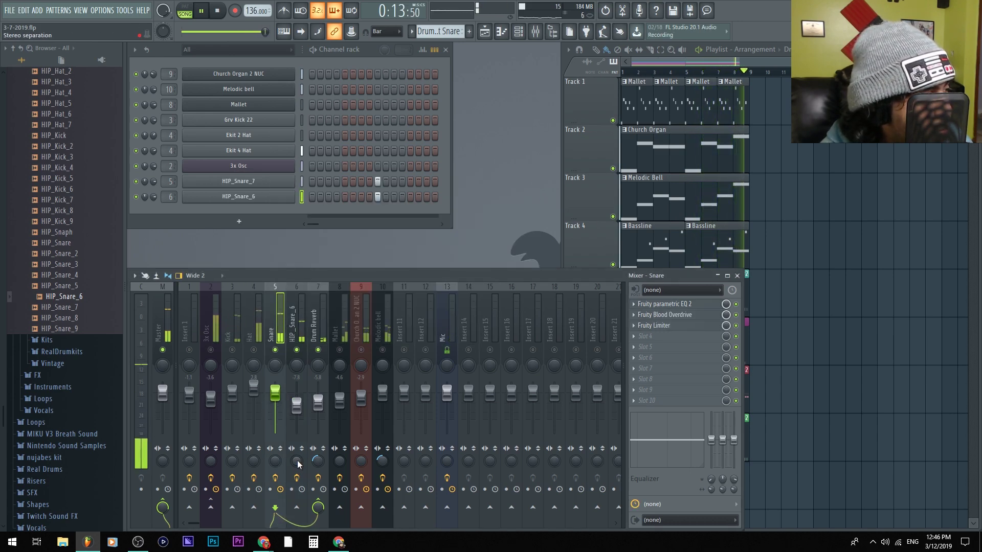
{"action": "left_click", "coordinate": [290, 331]}
{"action": "left_click_drag", "start_coordinate": [300, 463], "coordinate": [299, 455]}
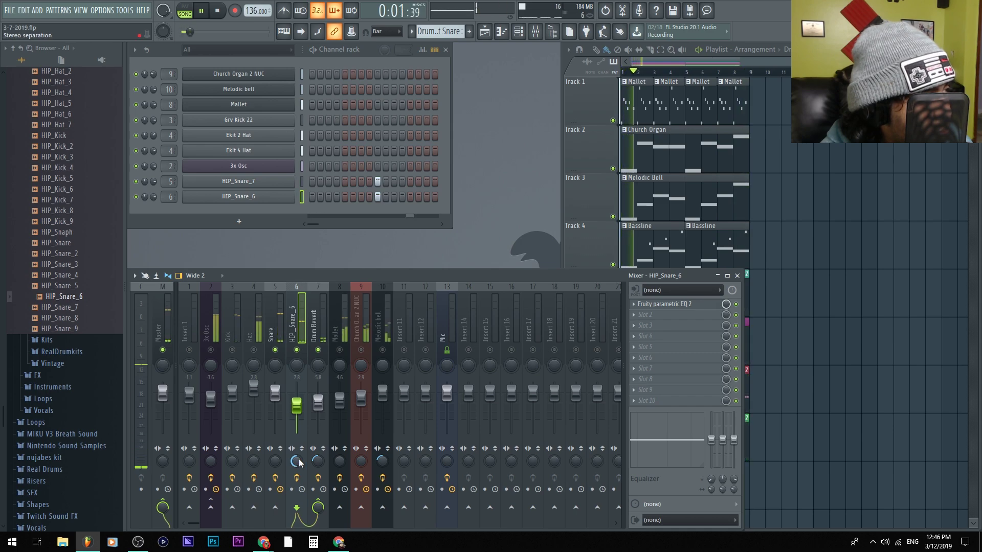
{"action": "key", "text": "space"}
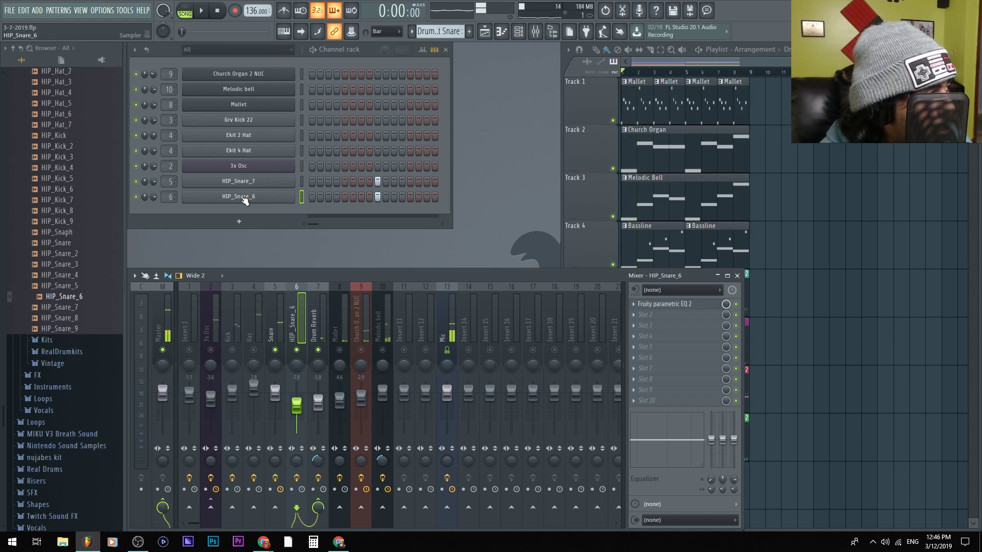
{"action": "left_click", "coordinate": [244, 198]}
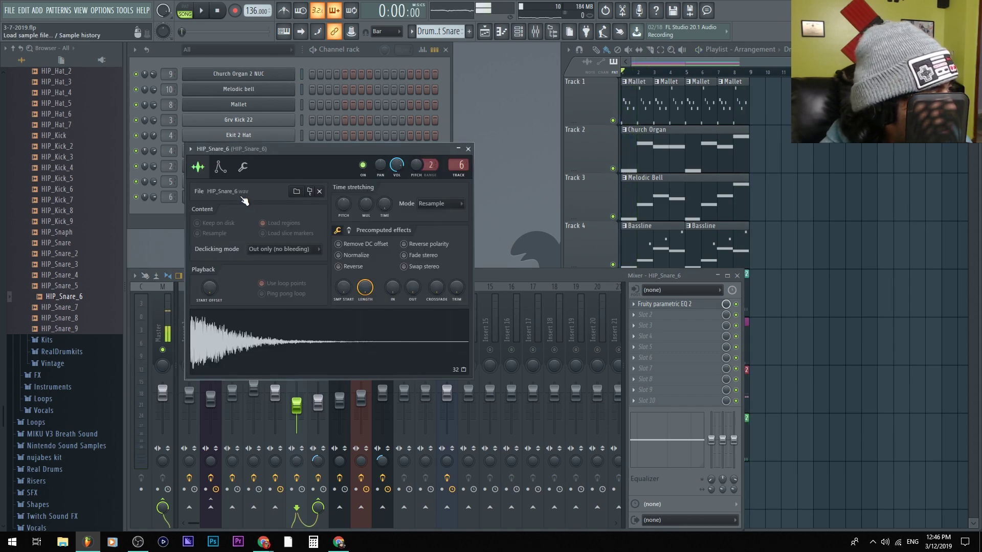
{"action": "left_click", "coordinate": [467, 150]}
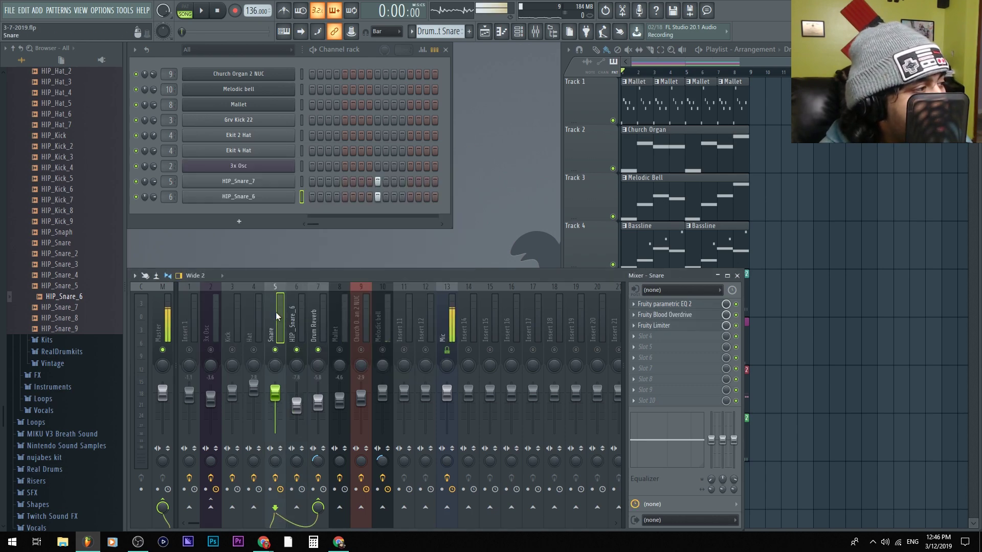
- Play the song and mute and unmute the Drum Reverb track to compare the snares with and without reverb
{"action": "left_click", "coordinate": [321, 327]}
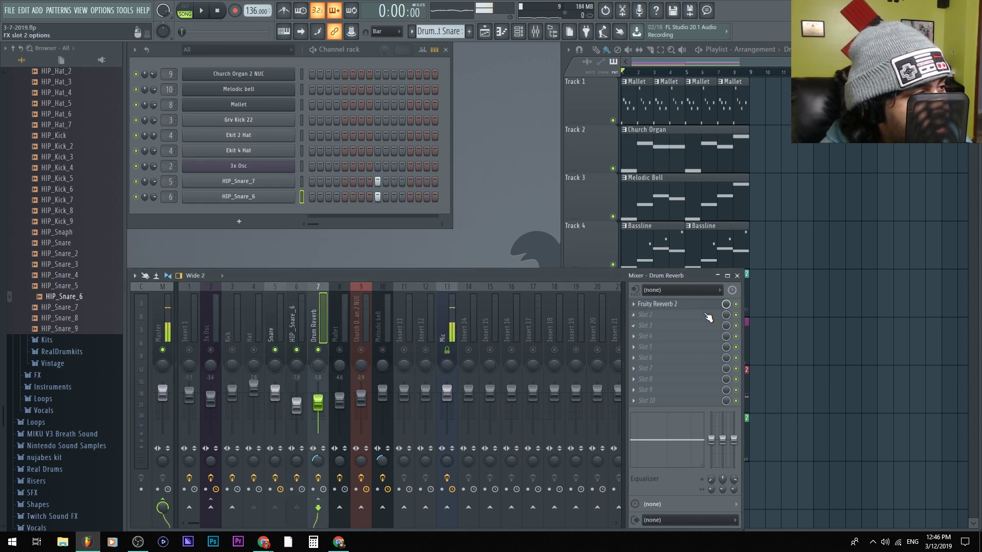
{"action": "key", "text": "space"}
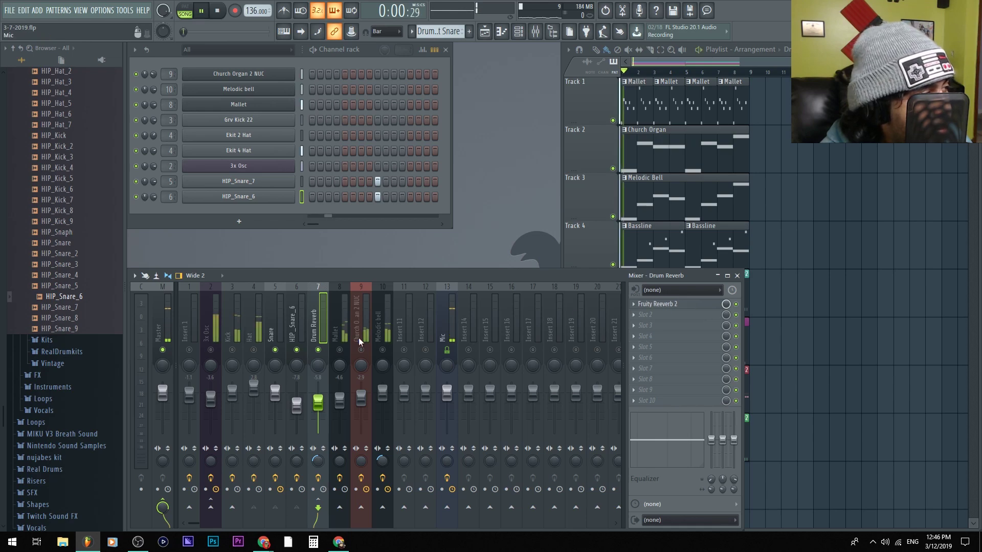
{"action": "left_click", "coordinate": [319, 350]}
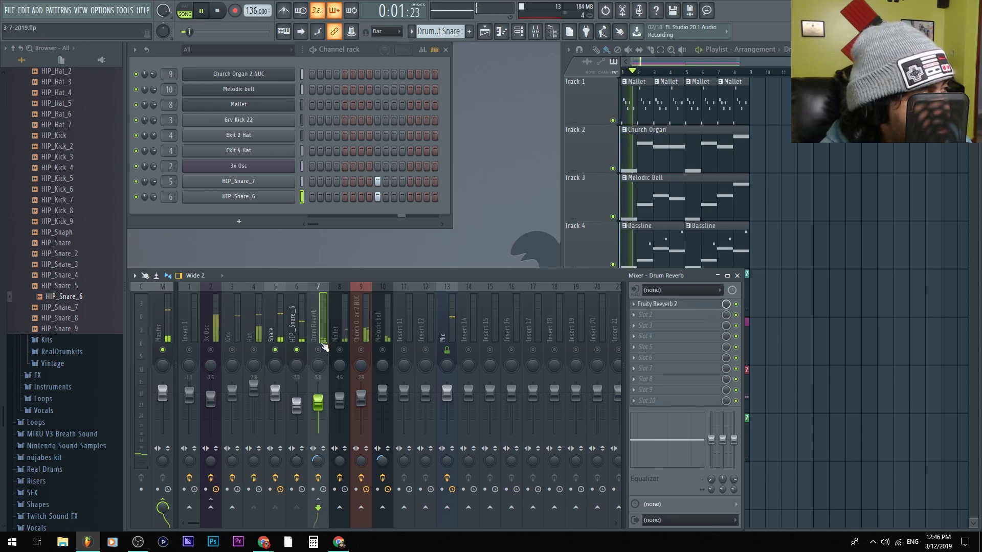
{"action": "left_click", "coordinate": [318, 350]}
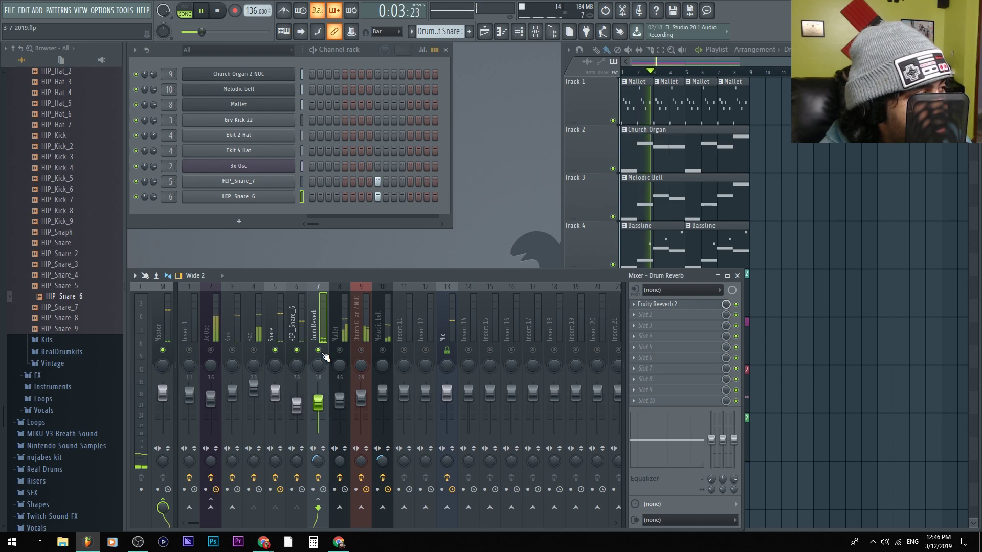
{"action": "key", "text": "space"}
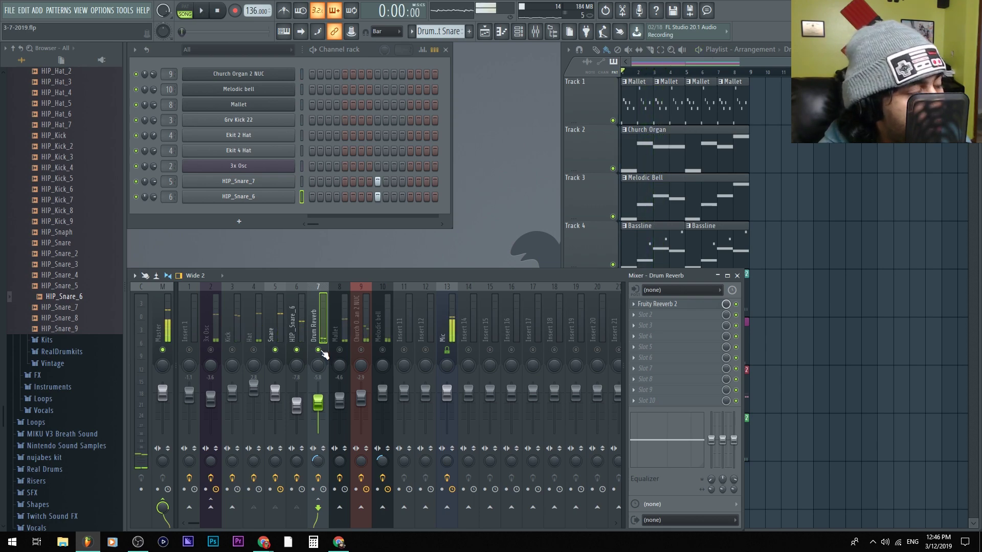
- Bring all mixer tracks back from solo and silence the instrument tracks again
{"action": "right_click", "coordinate": [318, 350]}
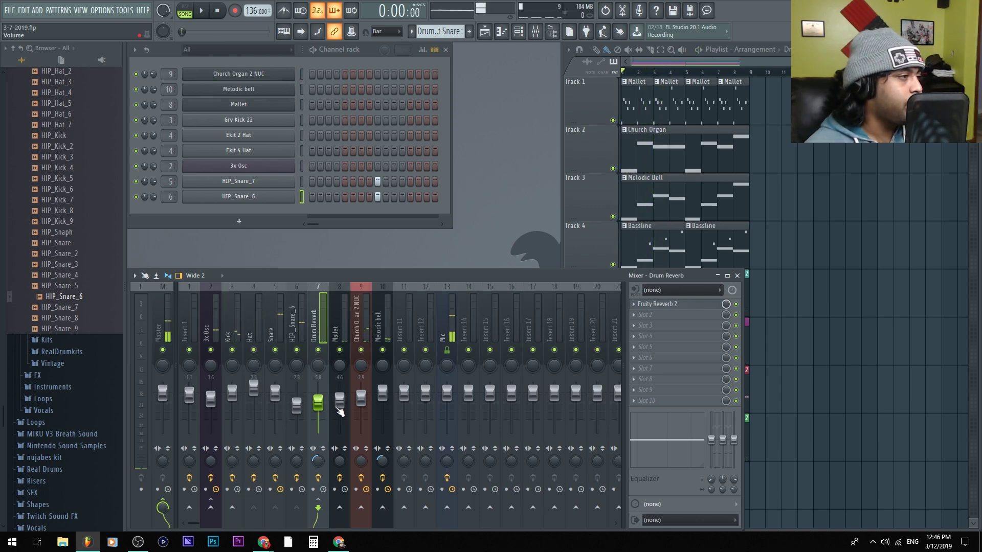
{"action": "right_click", "coordinate": [340, 350]}
{"action": "right_click", "coordinate": [361, 350]}
- Select the mixer tracks from 3x Osc to HIP_Snare_6 and route them all to Insert 11
{"action": "left_click_drag", "start_coordinate": [312, 326], "coordinate": [241, 321]}
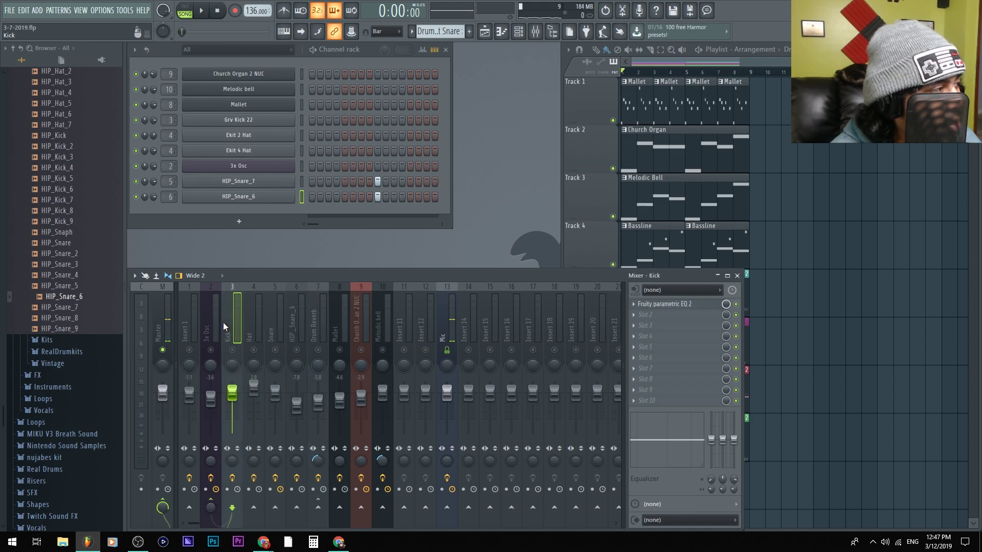
{"action": "left_click", "coordinate": [210, 326]}
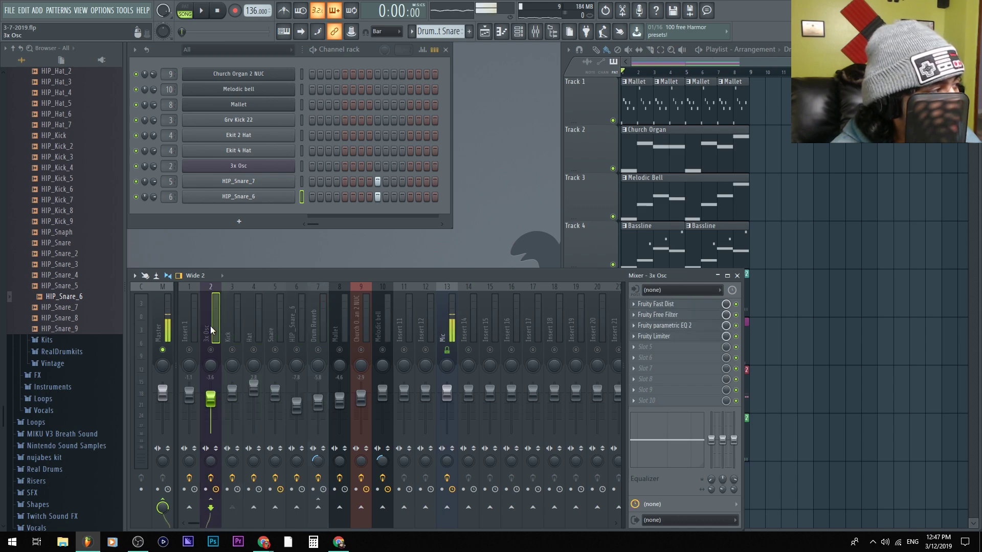
{"action": "left_click", "coordinate": [295, 327], "text": "ctrl"}
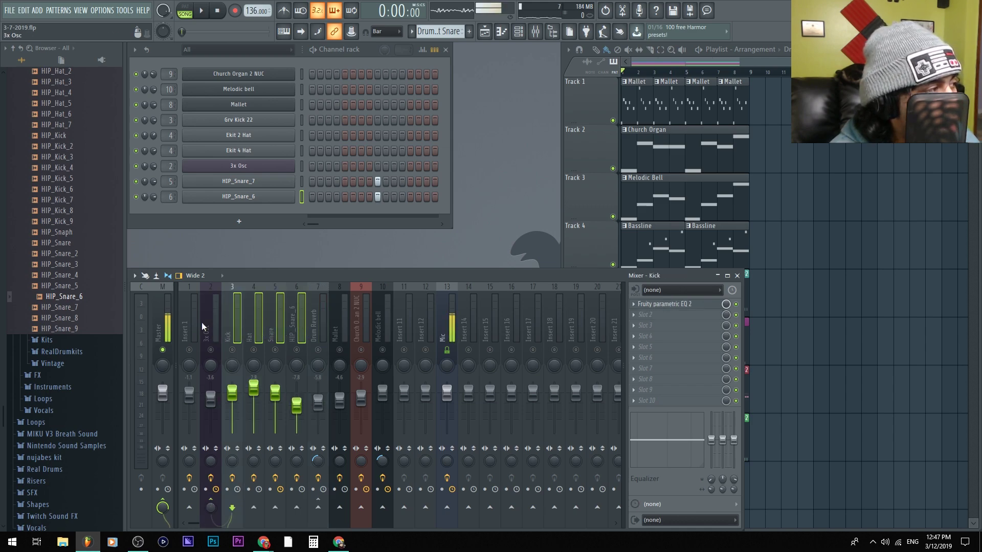
{"action": "left_click_drag", "start_coordinate": [215, 321], "coordinate": [293, 323]}
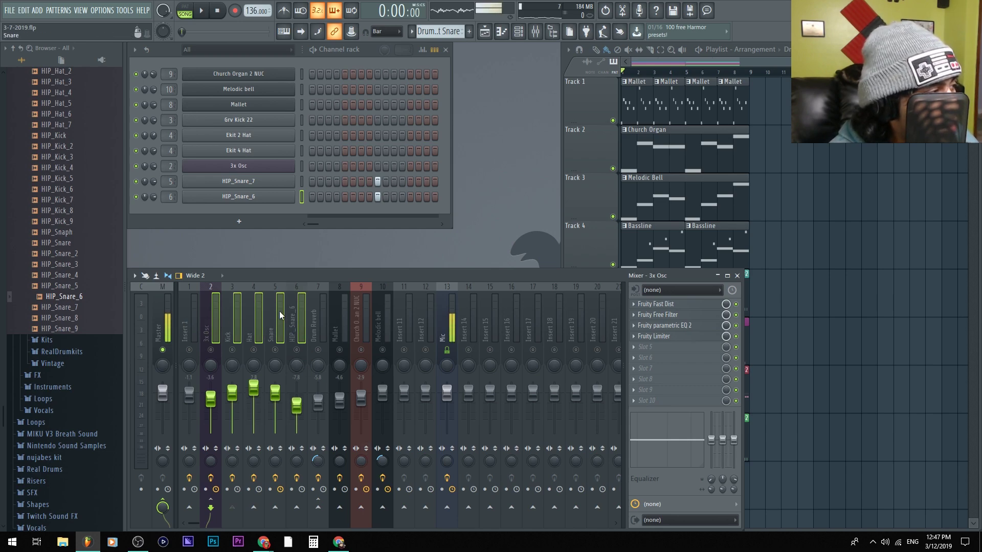
{"action": "left_click", "coordinate": [318, 324]}
{"action": "mouse_move", "coordinate": [306, 329]}
{"action": "left_mouse_down"}
{"action": "mouse_move", "coordinate": [239, 317]}
{"action": "mouse_move", "coordinate": [302, 314]}
{"action": "left_mouse_up"}
{"action": "left_click_drag", "start_coordinate": [220, 320], "coordinate": [288, 318]}
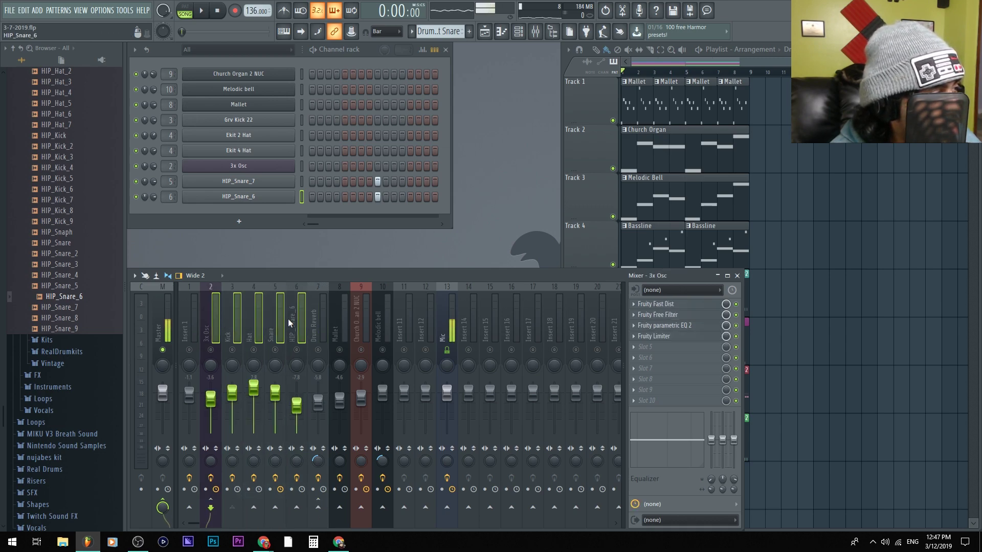
{"action": "right_click", "coordinate": [407, 508]}
{"action": "left_click", "coordinate": [430, 484]}
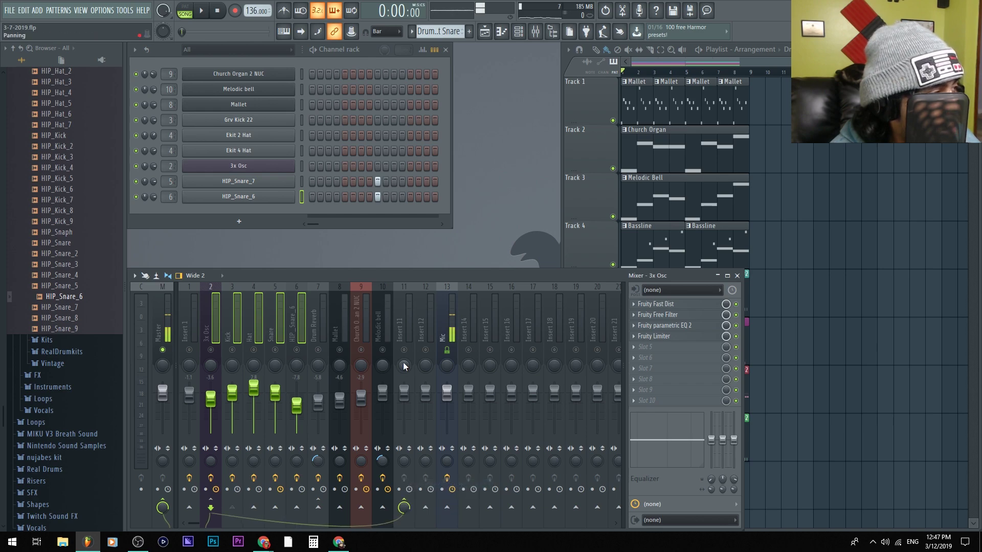
- Rename mixer track Insert 11 as Drums
{"action": "double_click", "coordinate": [403, 329]}
{"action": "type", "text": "Dru"}
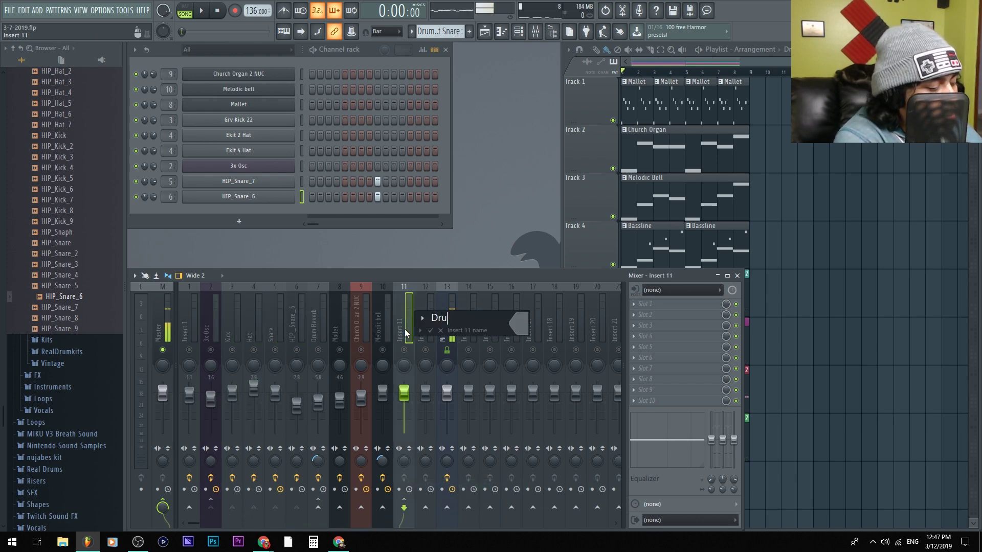
{"action": "type", "text": "ms"}
{"action": "key", "text": "Return"}
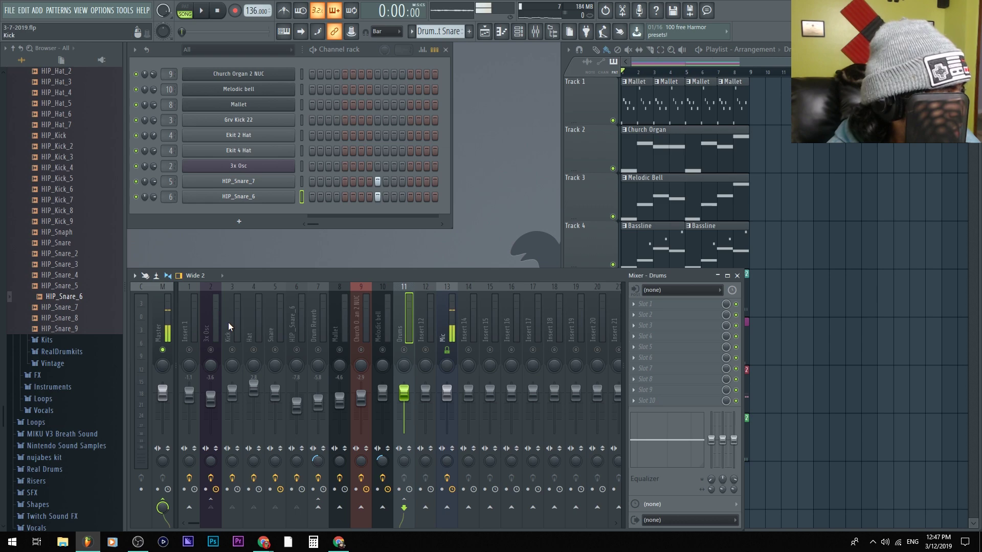
- Disable the direct sends to Master from 3x Osc, Kick, Hat, Snare and HIP_Snare_6 so they feed only the Drums track
{"action": "left_click", "coordinate": [216, 315]}
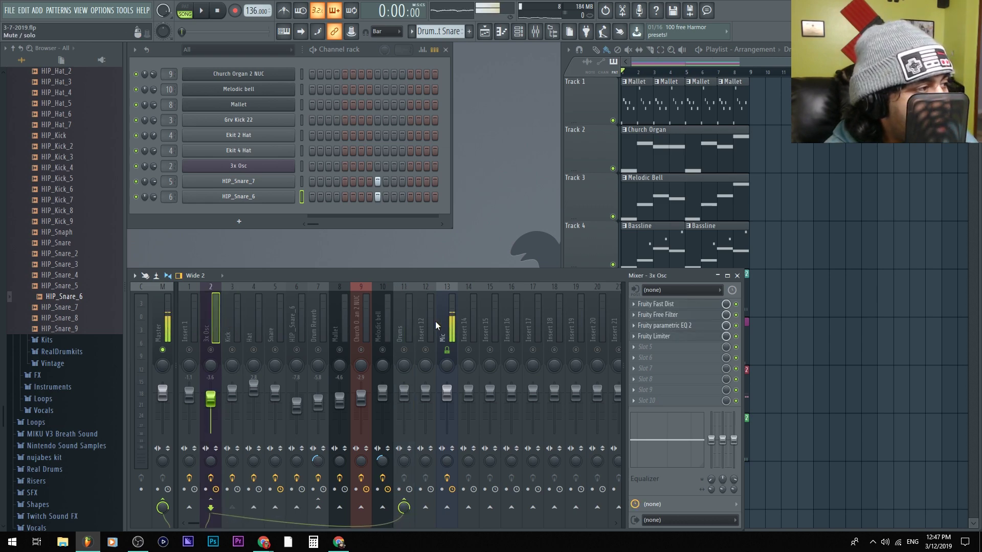
{"action": "left_click", "coordinate": [404, 312]}
{"action": "left_click", "coordinate": [218, 330]}
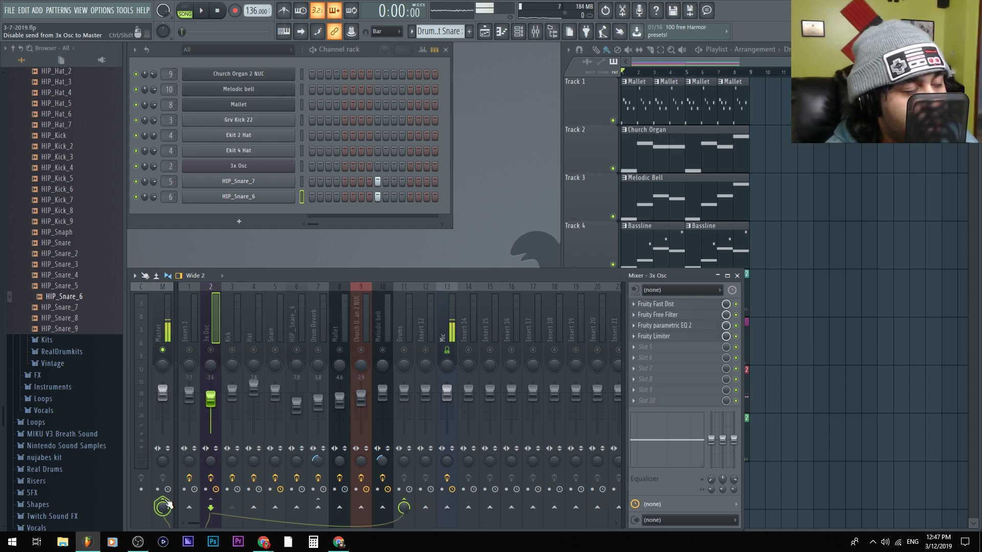
{"action": "key", "text": "Right"}
{"action": "key", "text": "Right"}
{"action": "key", "text": "Right"}
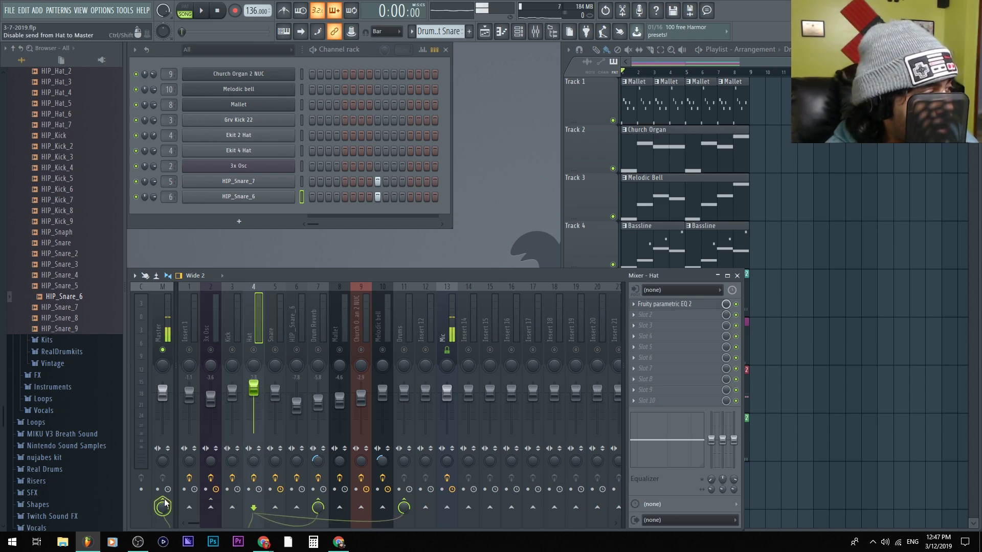
{"action": "key", "text": "Right"}
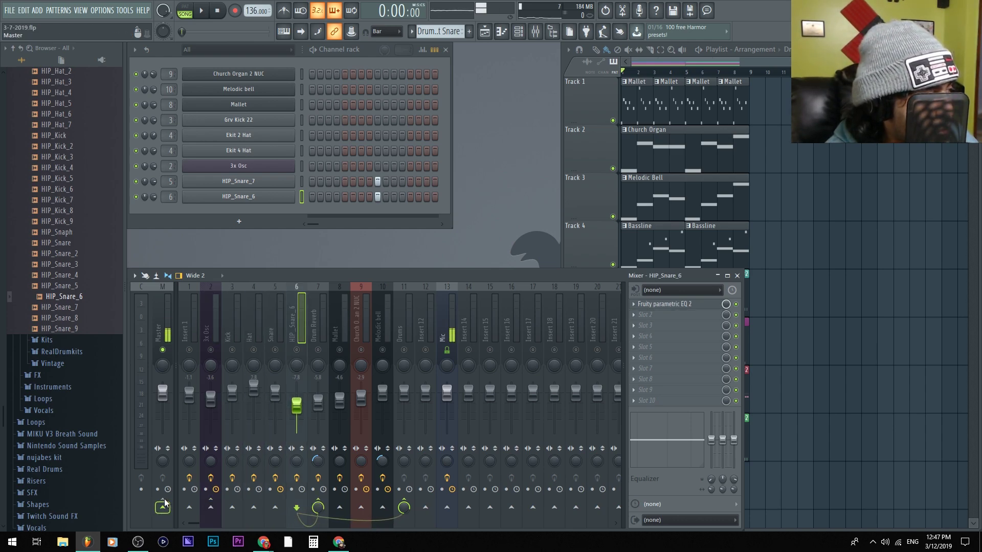
- Route the Drum Reverb track to the Drums track only
{"action": "left_click", "coordinate": [325, 323]}
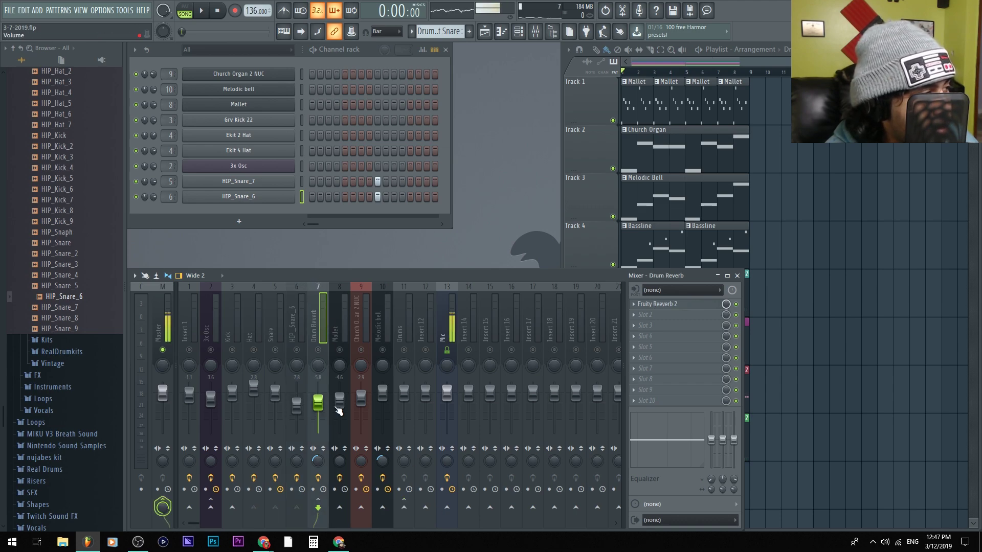
{"action": "right_click", "coordinate": [404, 508]}
{"action": "left_click", "coordinate": [433, 493]}
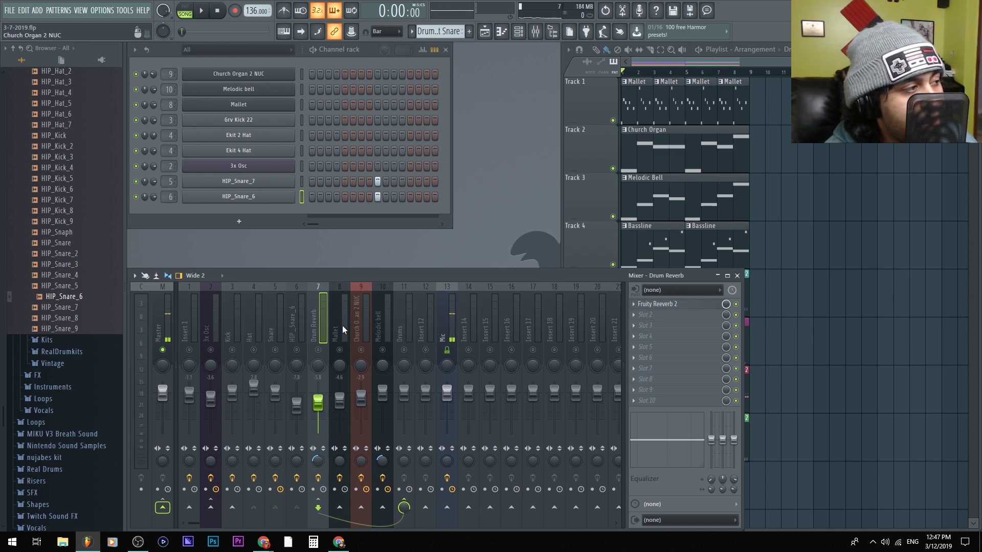
- Colour the Drums track yellow and place it between Drum Reverb and the instrument tracks, with an empty track on each side
{"action": "left_click_drag", "start_coordinate": [342, 326], "coordinate": [461, 333]}
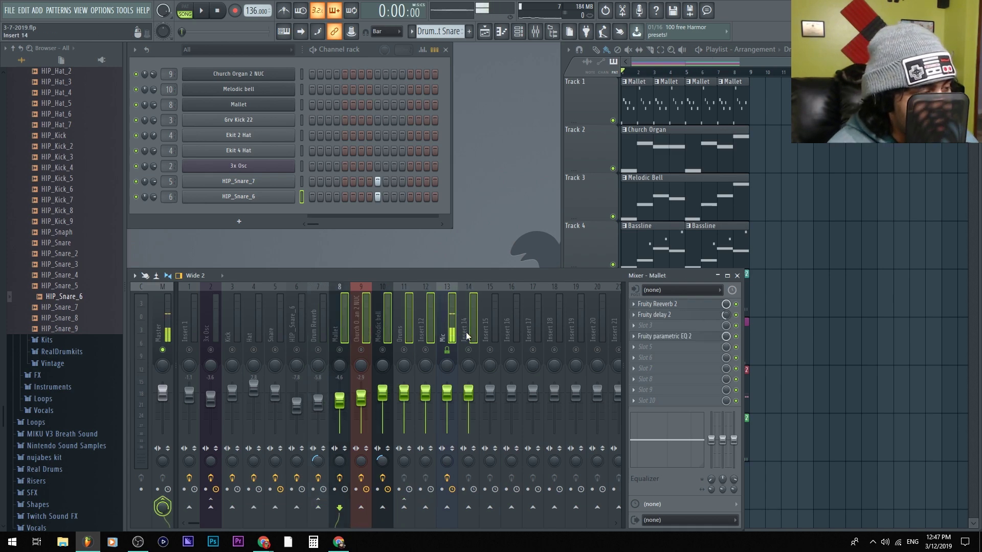
{"action": "key", "text": "alt+Left"}
{"action": "left_click_drag", "start_coordinate": [466, 333], "coordinate": [318, 315]}
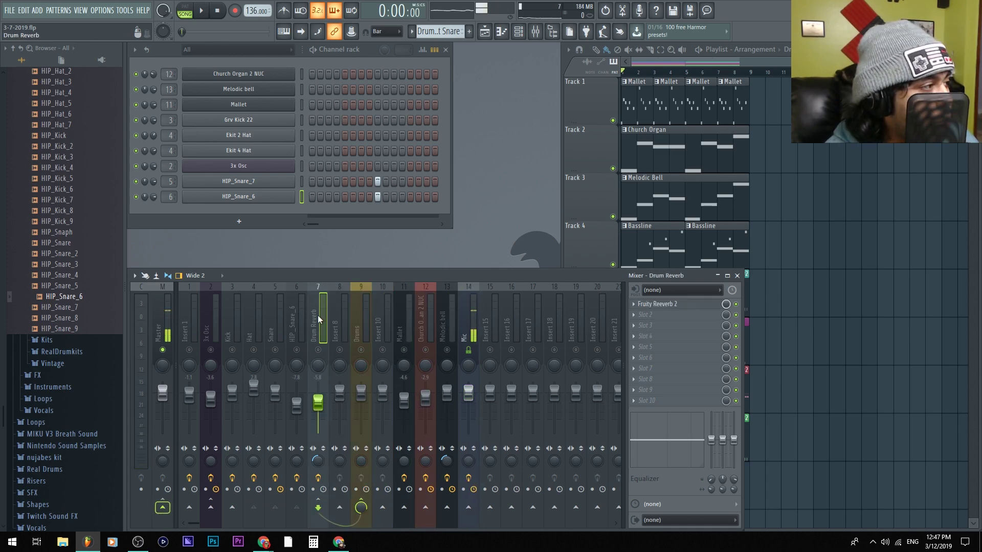
{"action": "left_click", "coordinate": [362, 308]}
{"action": "right_click", "coordinate": [362, 307]}
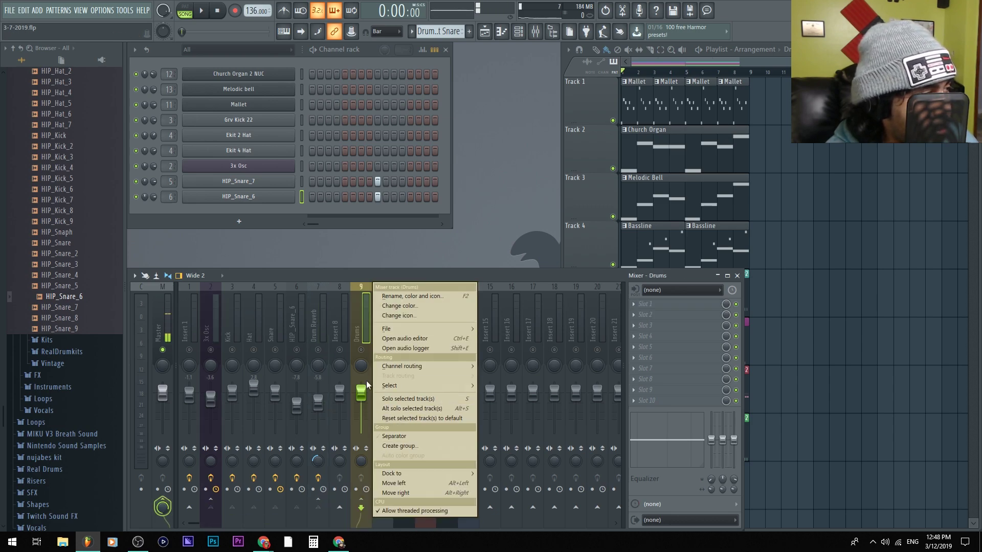
{"action": "left_click", "coordinate": [331, 320]}
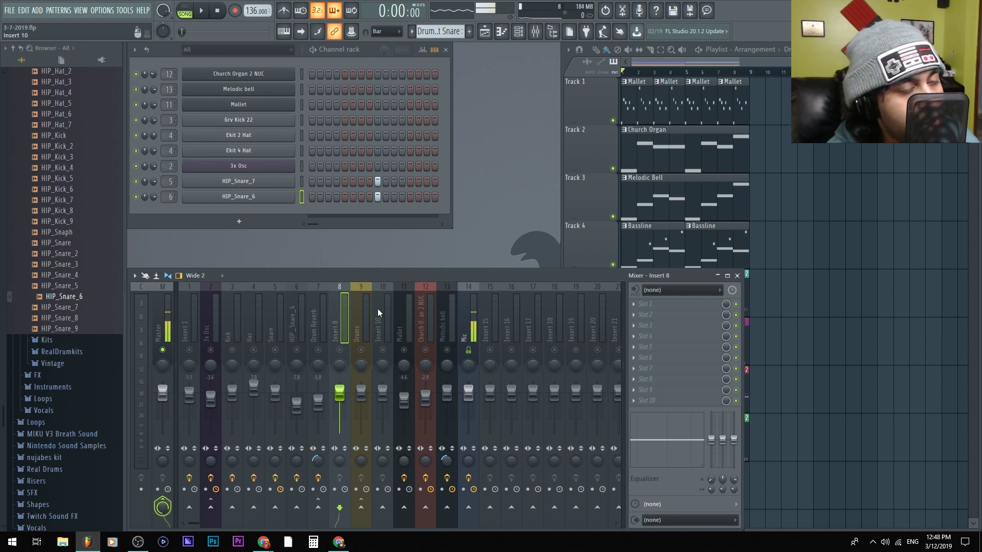
- Bring all mixer tracks back from solo, play the song with the Drums track muted to test its routing, and stop playback
{"action": "right_click", "coordinate": [362, 350]}
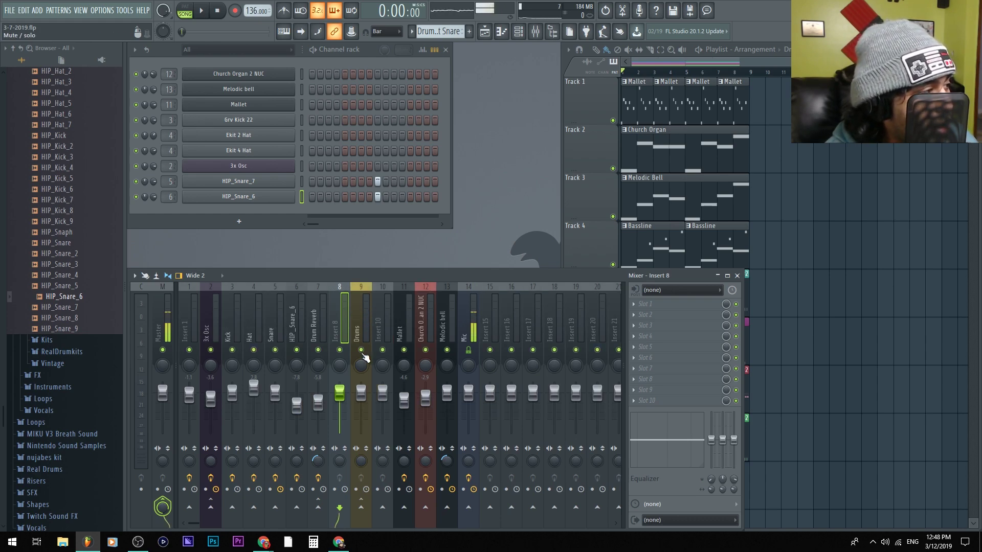
{"action": "key", "text": "space"}
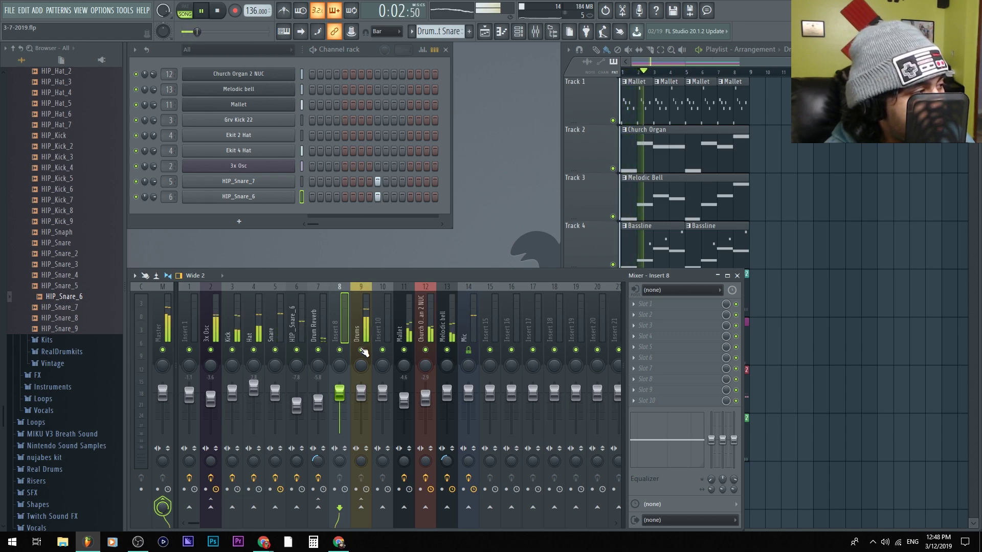
{"action": "left_click", "coordinate": [361, 349]}
{"action": "left_click", "coordinate": [367, 310]}
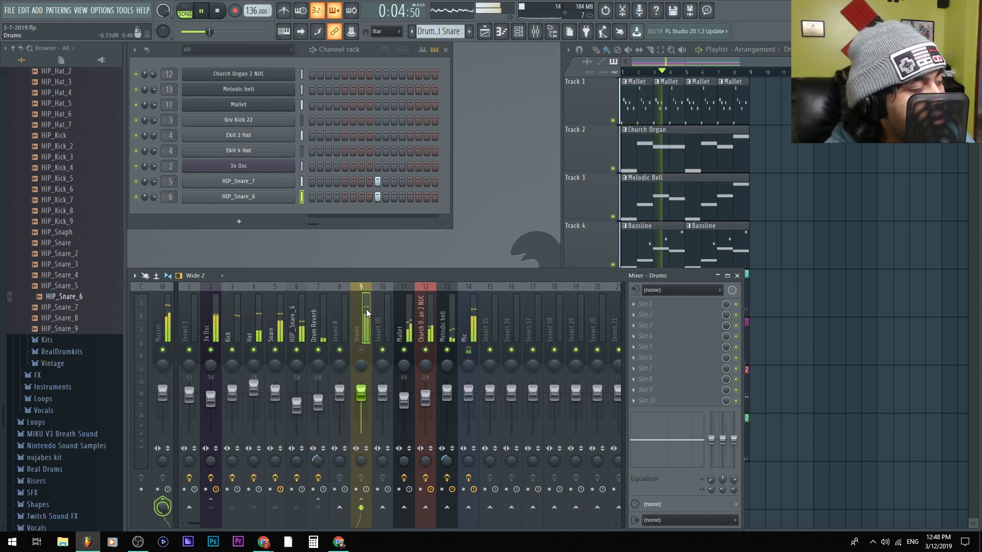
{"action": "key", "text": "space"}
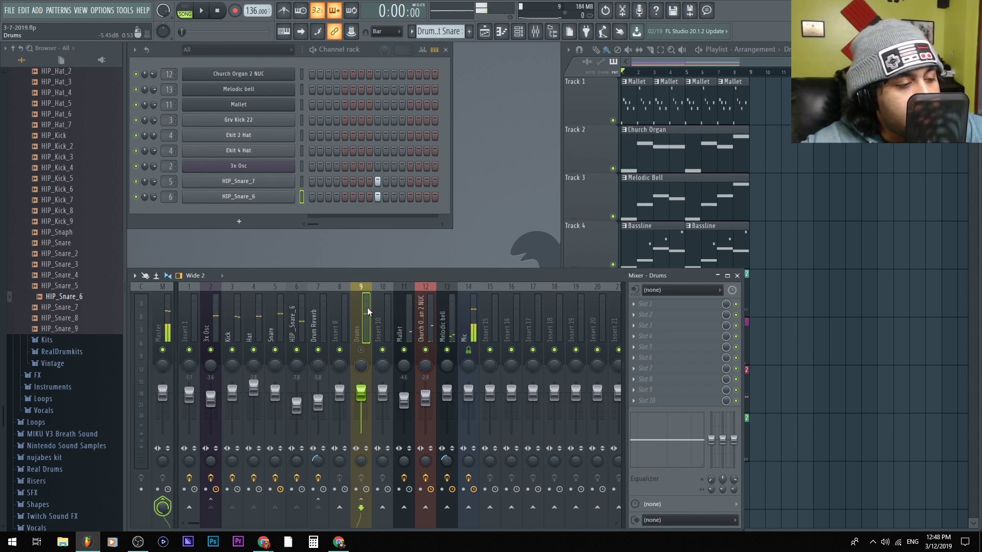
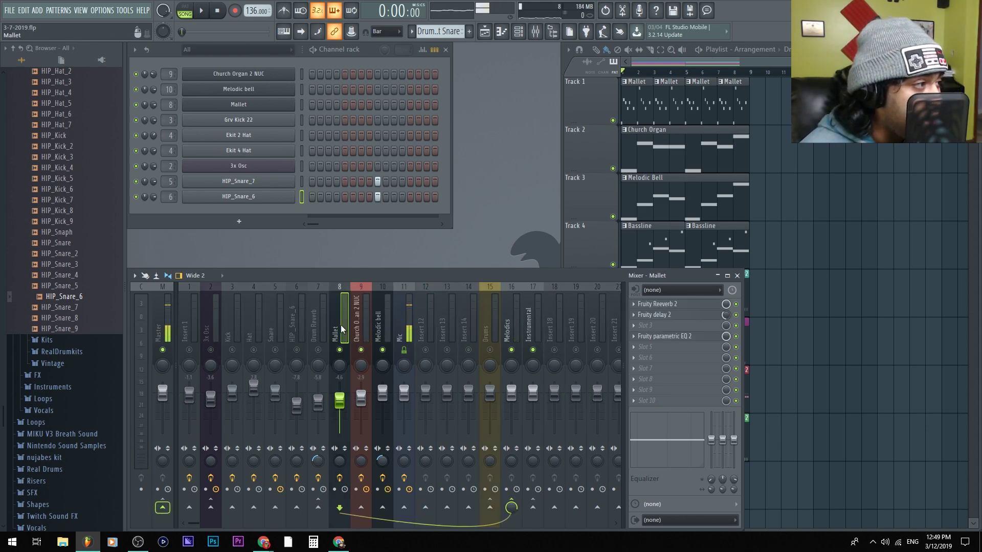
- Place an empty mixer track between Drum Reverb and Mallet, and play the song briefly
{"action": "left_click_drag", "start_coordinate": [341, 324], "coordinate": [373, 319]}
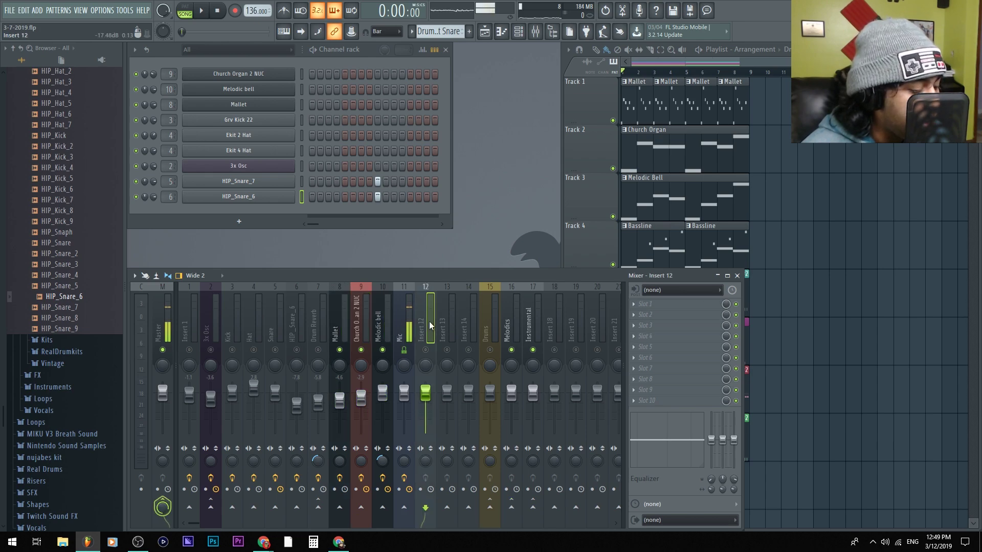
{"action": "key", "text": "alt+Right"}
{"action": "key", "text": "space"}
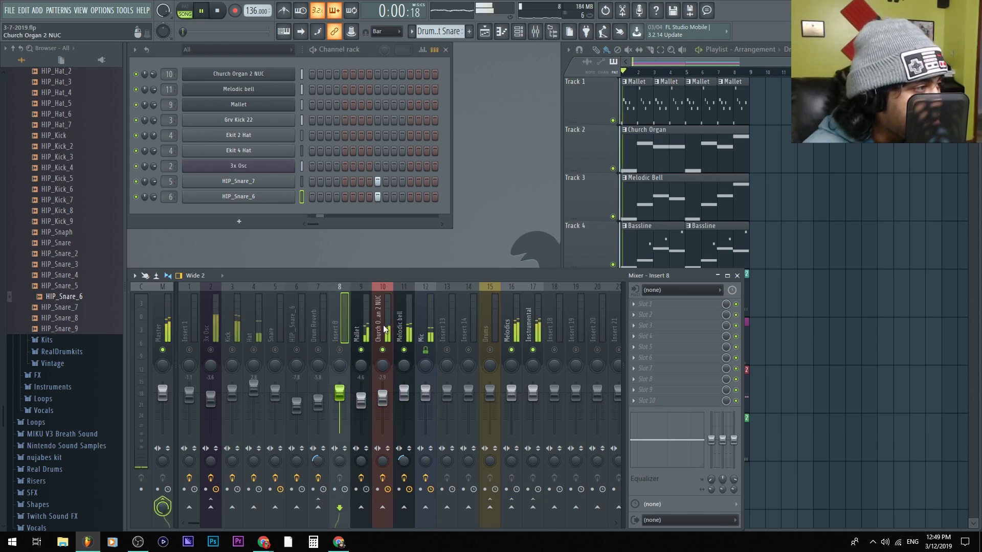
{"action": "key", "text": "space"}
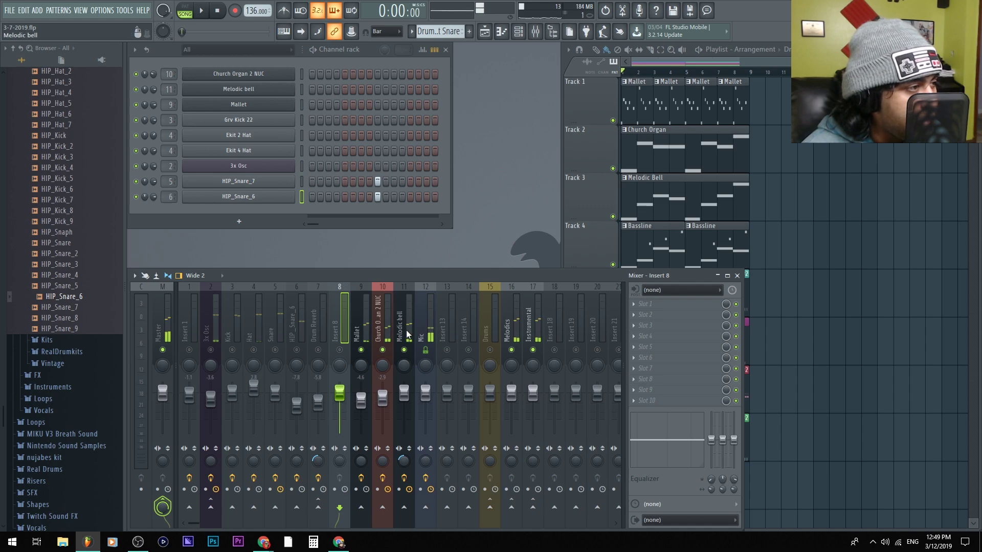
- Bring all mixer tracks back from solo and play the song to listen to the Melodic bell track
{"action": "right_click", "coordinate": [492, 355]}
{"action": "key", "text": "Escape"}
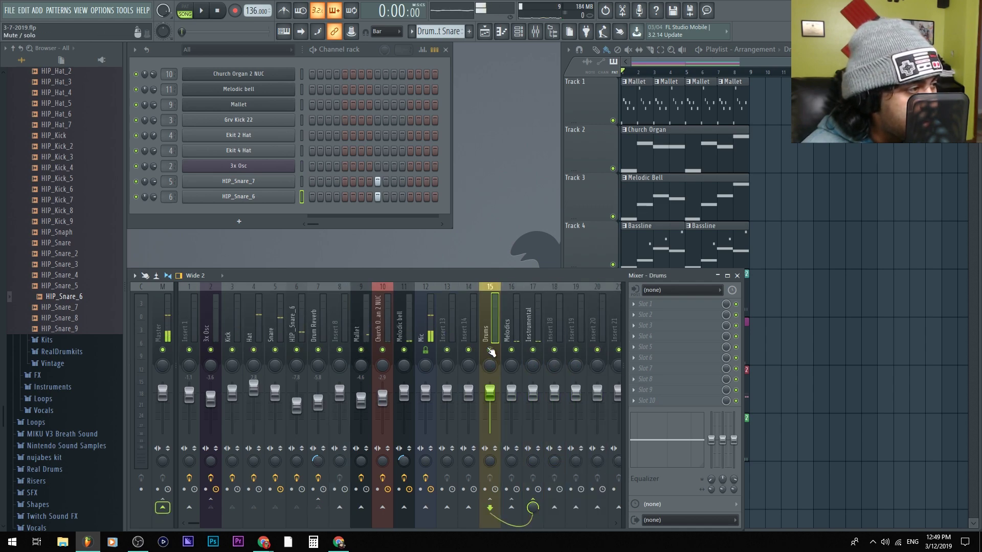
{"action": "key", "text": "space"}
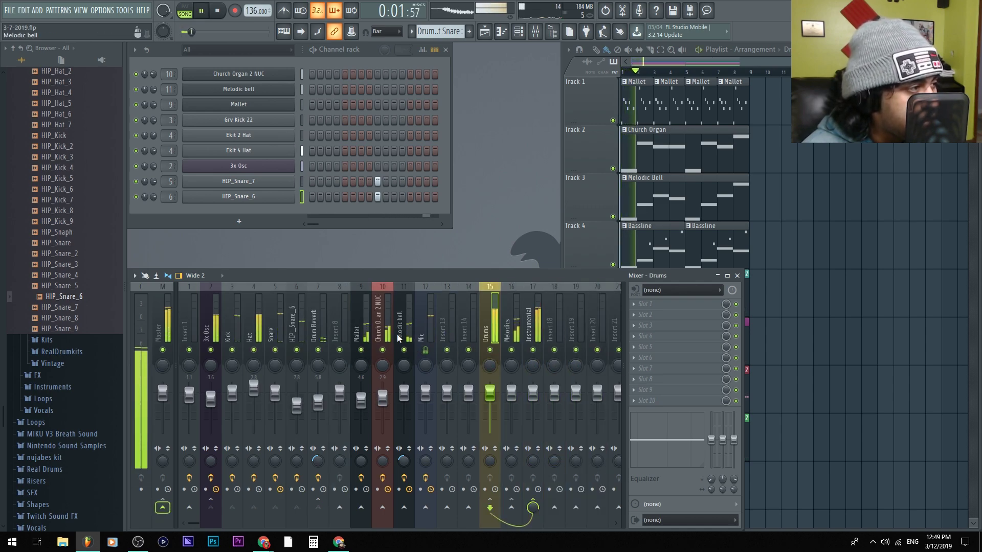
{"action": "left_click", "coordinate": [407, 322]}
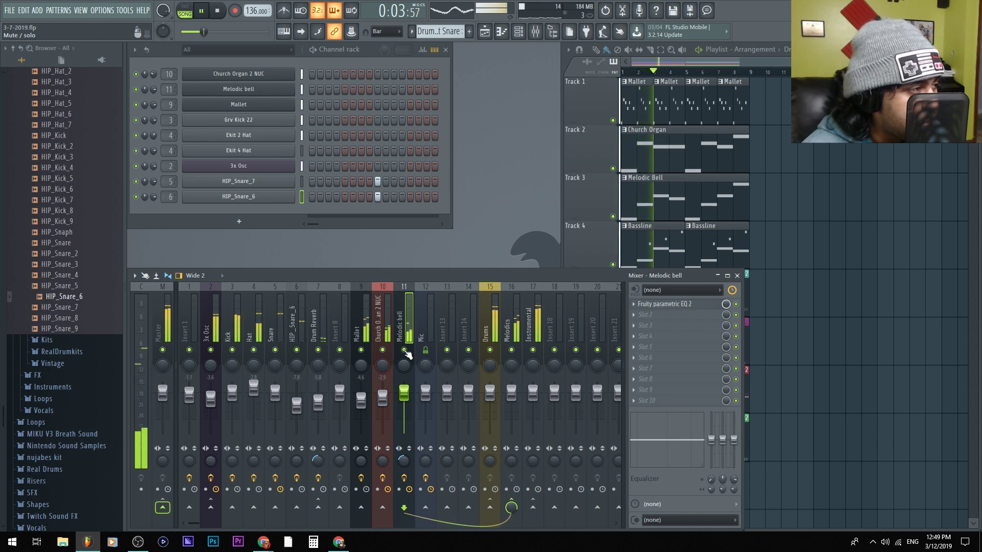
{"action": "key", "text": "space"}
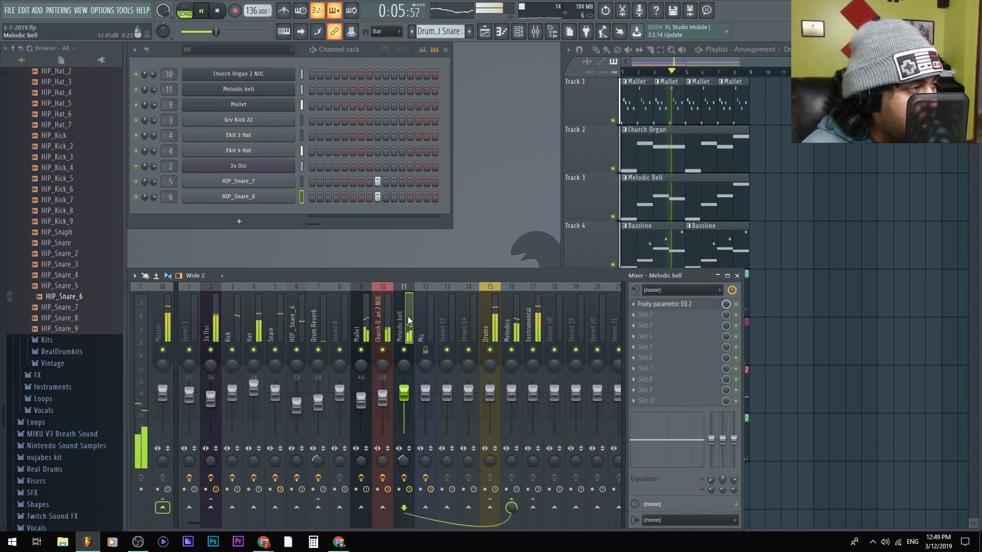
- Open the Melodic bell track's Fruity parametric EQ 2 to review its curve and replay the song
{"action": "left_click", "coordinate": [673, 303]}
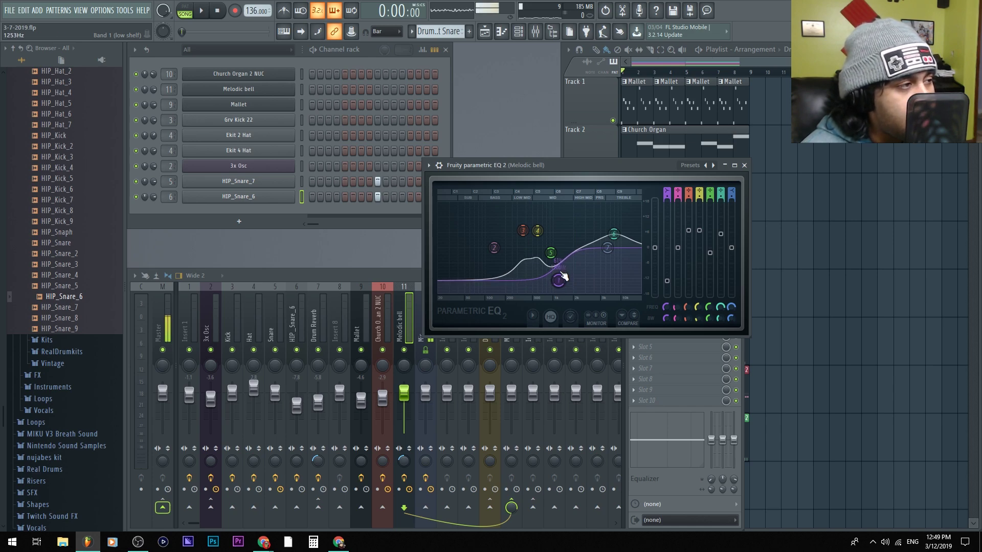
{"action": "key", "text": "space"}
{"action": "left_click", "coordinate": [412, 318]}
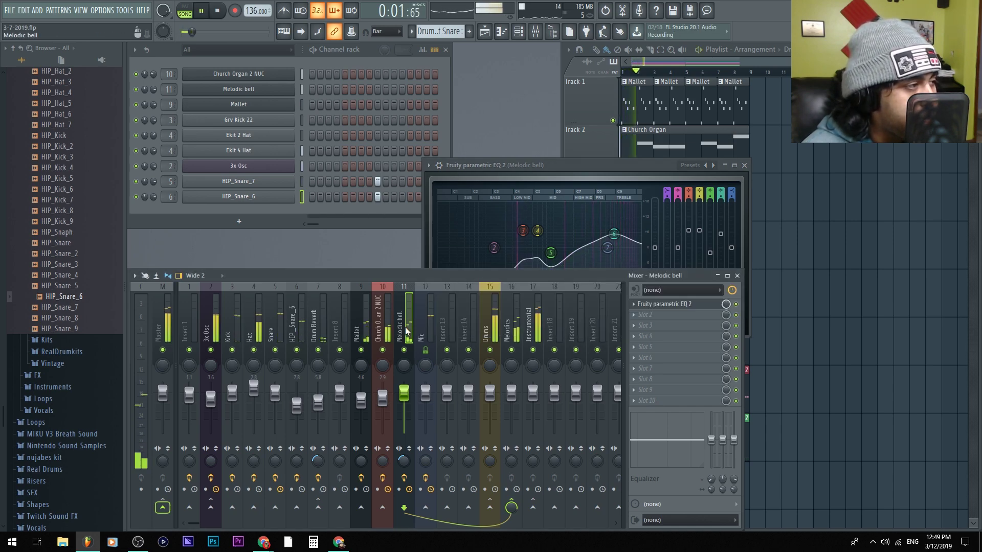
- Open the Melodic Bell pattern's notes in a maximised piano roll while the song plays
{"action": "left_click", "coordinate": [834, 193]}
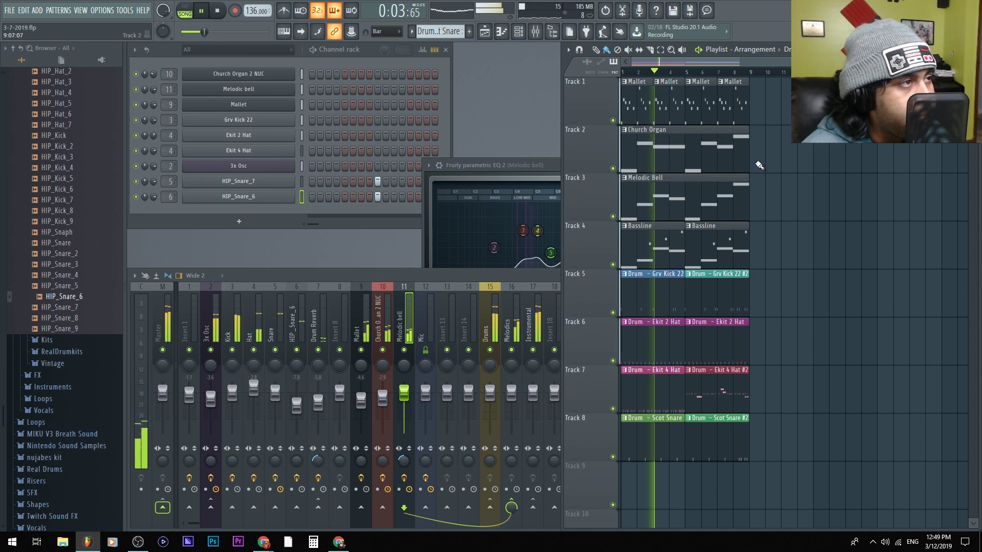
{"action": "double_click", "coordinate": [783, 201]}
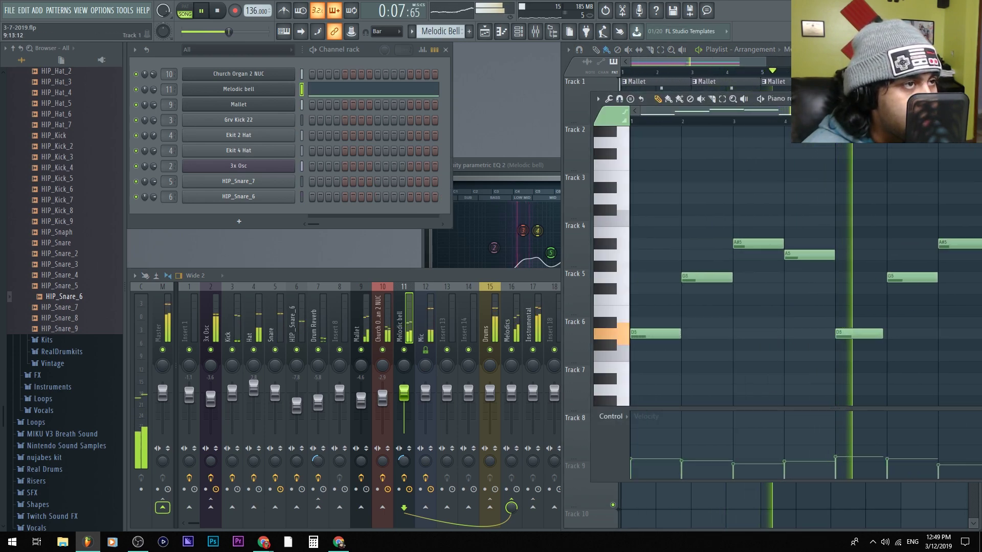
{"action": "double_click", "coordinate": [787, 98]}
{"action": "scroll", "coordinate": [458, 255], "scroll_direction": "up", "scroll_amount": 2}
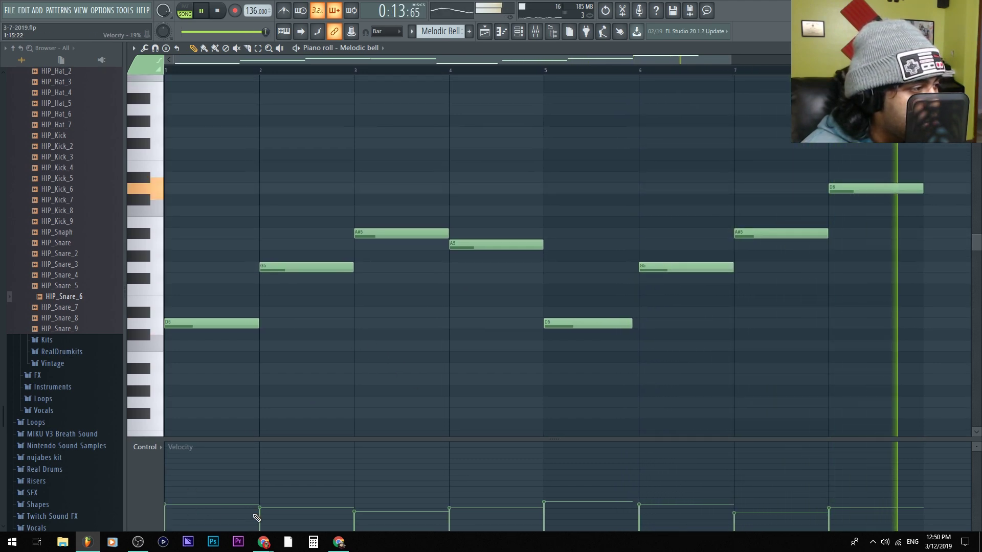
- Lower the Melodic Bell note velocities in bars 1, 2 and 4 and raise the one in bar 3, checking with playback
{"action": "left_click", "coordinate": [177, 514]}
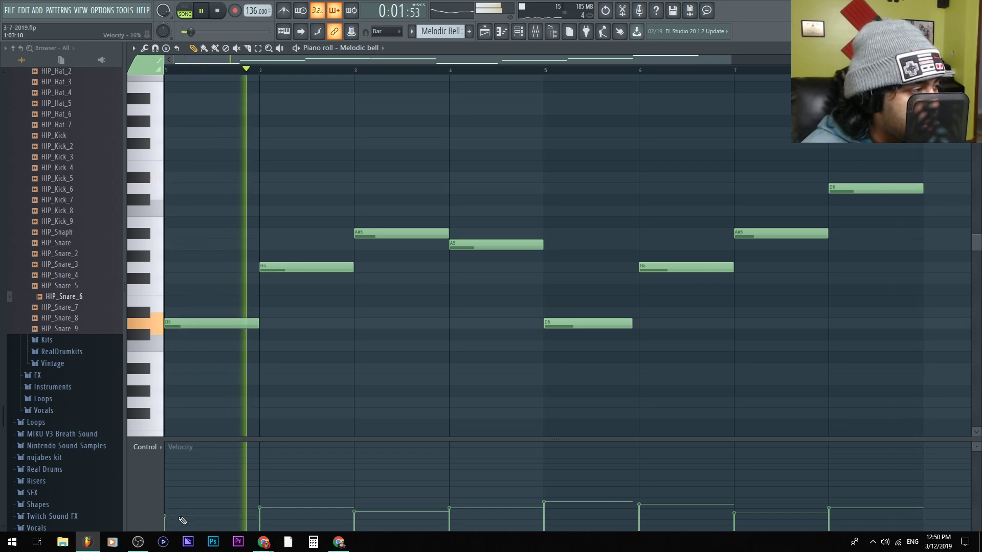
{"action": "key", "text": "space"}
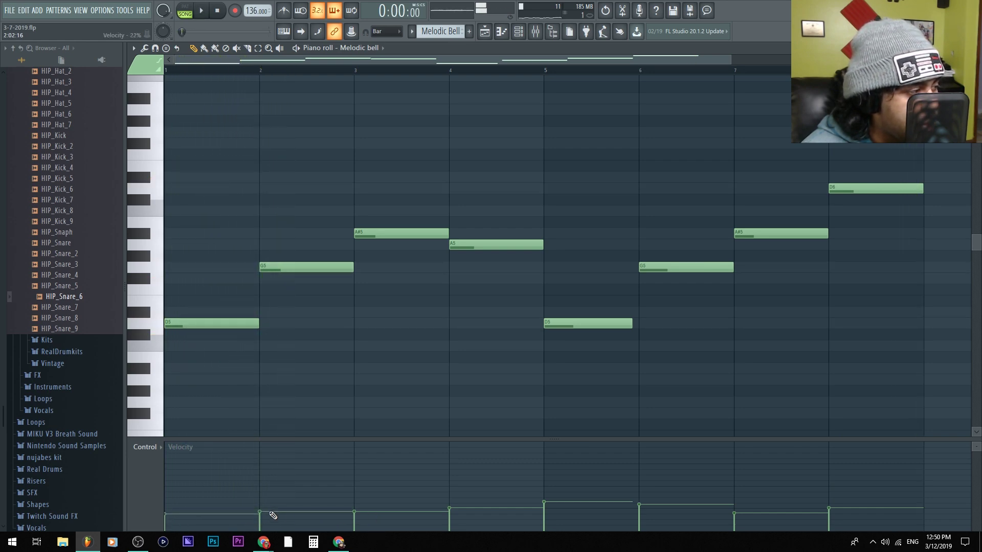
{"action": "left_click_drag", "start_coordinate": [363, 484], "coordinate": [364, 494]}
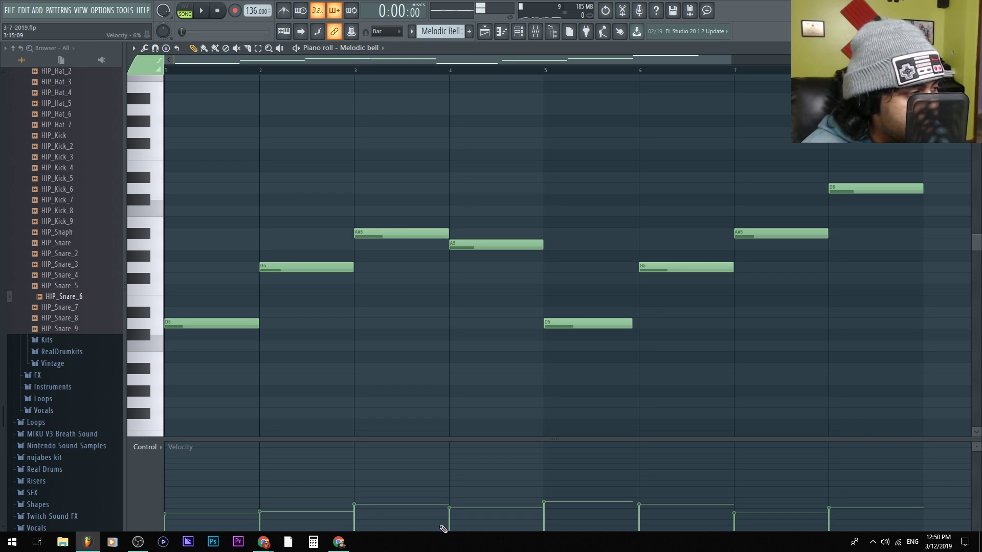
{"action": "key", "text": "space"}
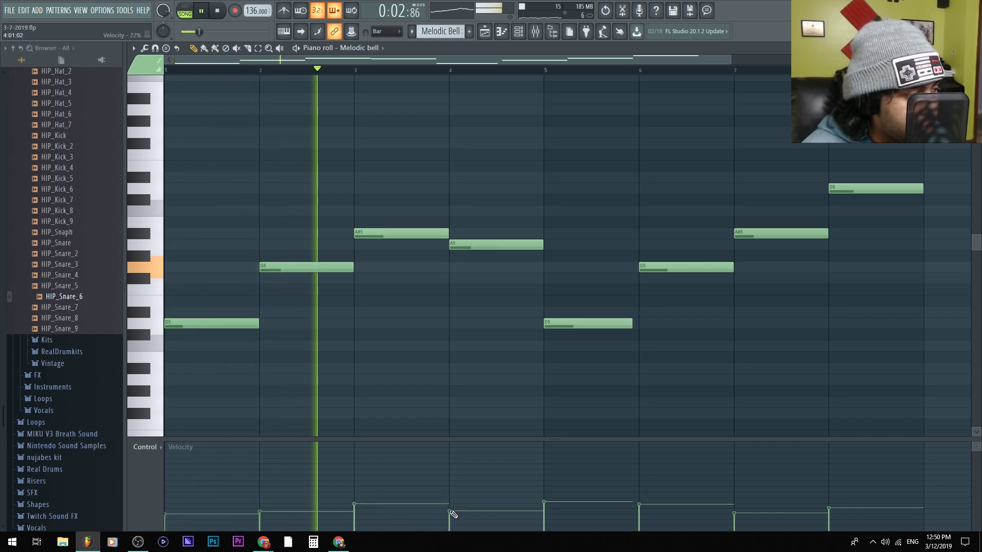
{"action": "left_click", "coordinate": [358, 509]}
{"action": "key", "text": "space"}
{"action": "left_click", "coordinate": [461, 511]}
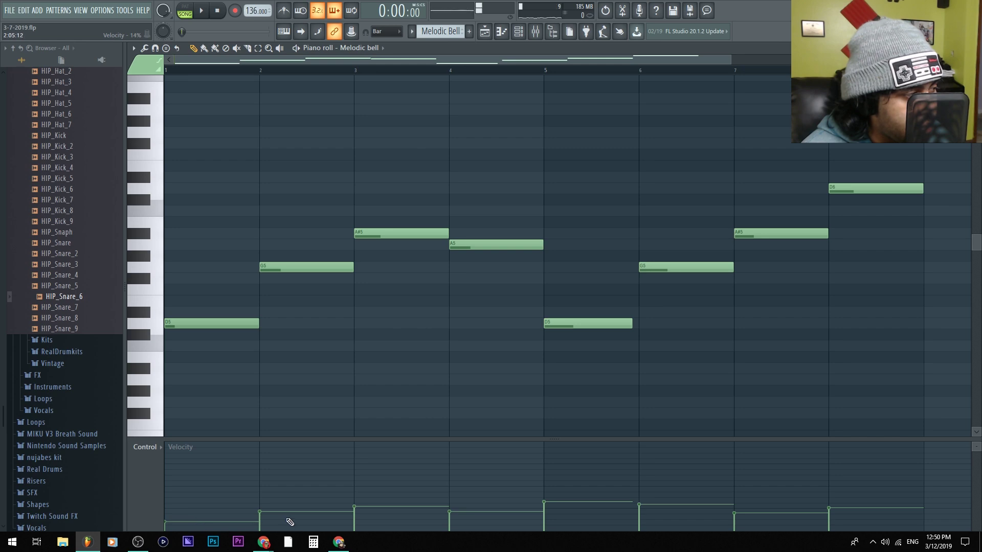
- Fine-tune the velocities of the Melodic Bell's first two notes while replaying the song
{"action": "key", "text": "space"}
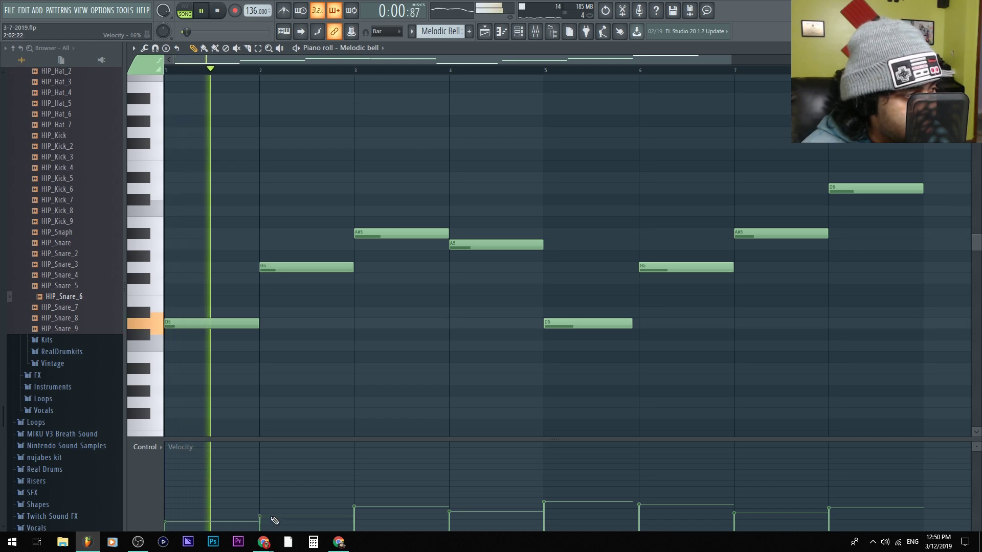
{"action": "key", "text": "space"}
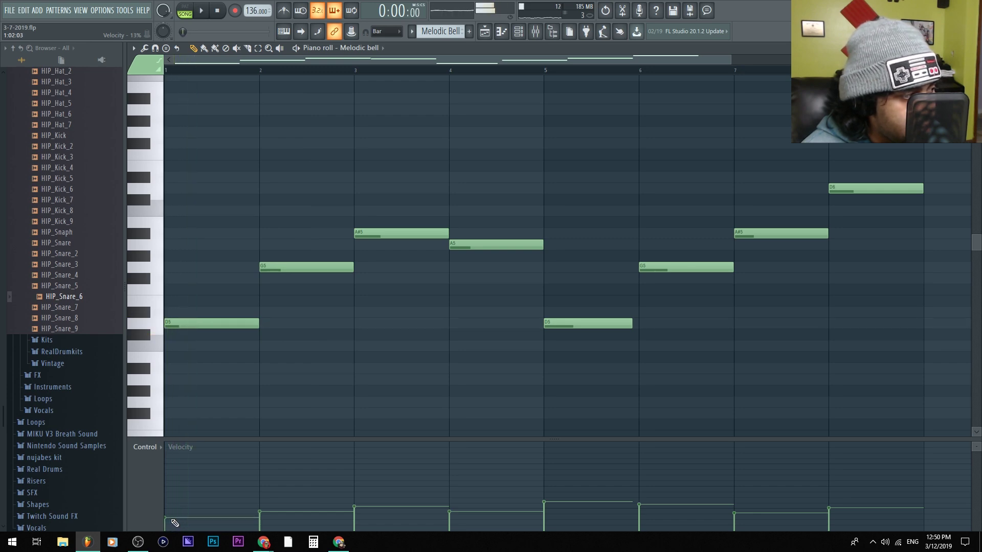
{"action": "key", "text": "space"}
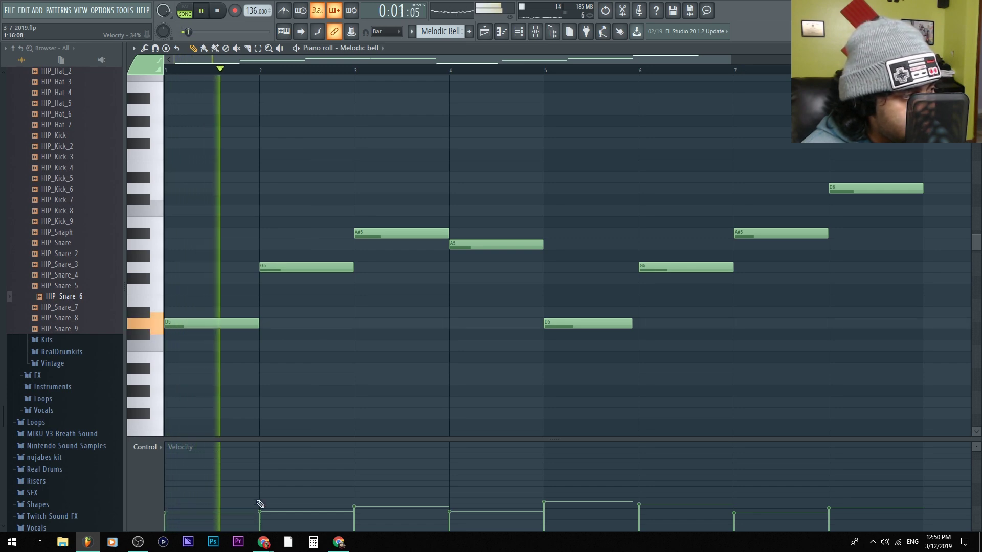
{"action": "left_click", "coordinate": [273, 510]}
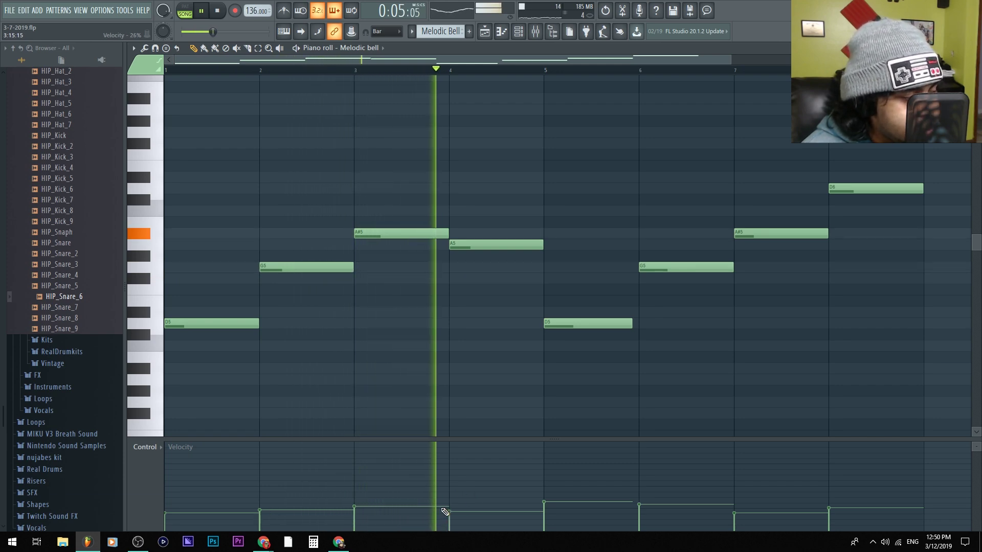
- Lower the Melodic Bell velocities in bars 5 and 6, and raise those in bars 7 and 8
{"action": "left_click", "coordinate": [553, 511]}
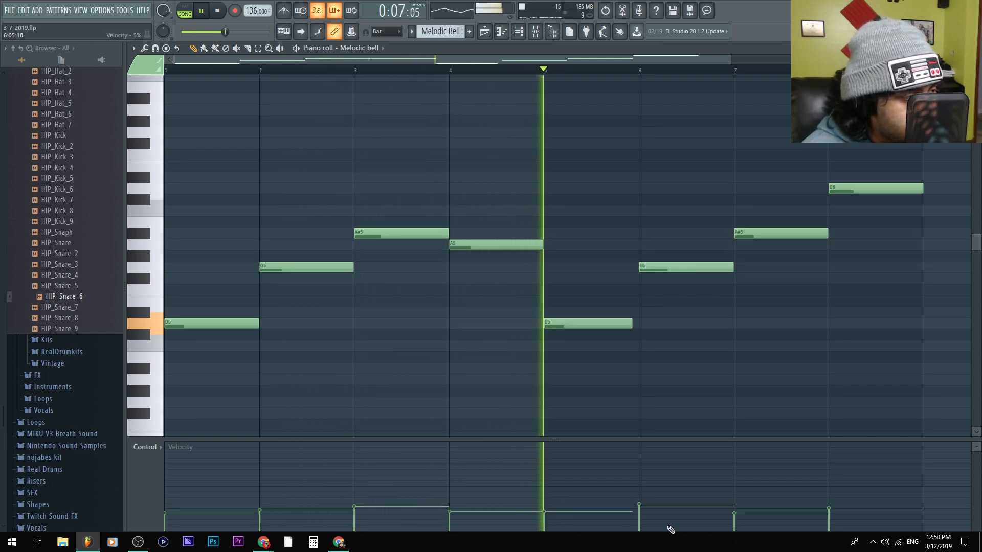
{"action": "left_click", "coordinate": [659, 509]}
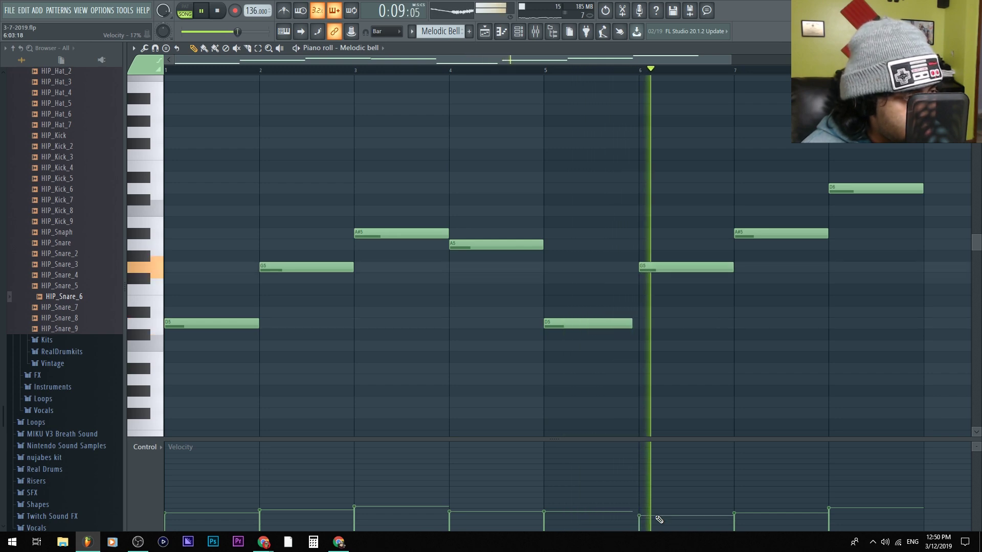
{"action": "left_click", "coordinate": [736, 501]}
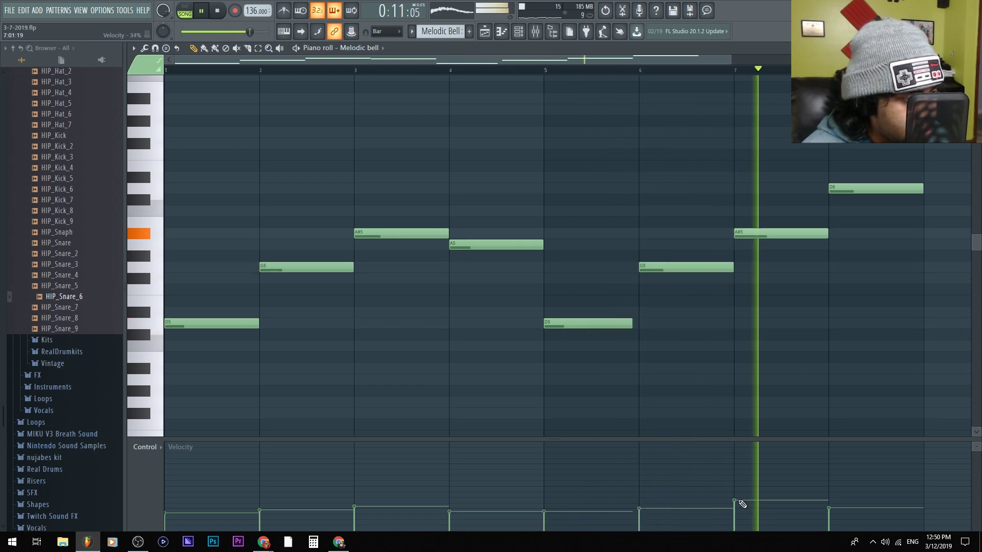
{"action": "left_click", "coordinate": [833, 506]}
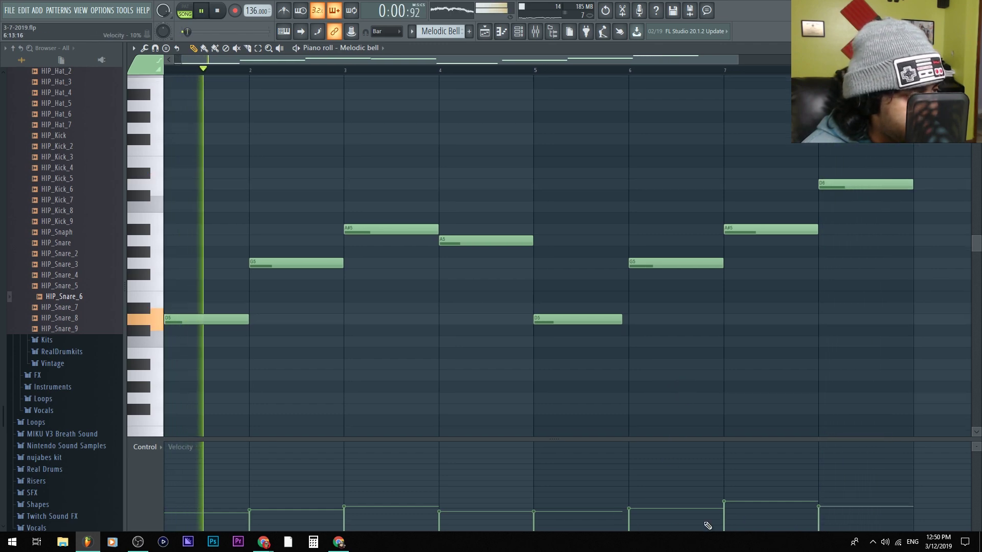
- Fine-tune the velocities of the last two Melodic Bell notes, bringing both slightly down during playback
{"action": "left_click", "coordinate": [725, 507]}
{"action": "left_click", "coordinate": [821, 504]}
{"action": "left_click", "coordinate": [745, 503]}
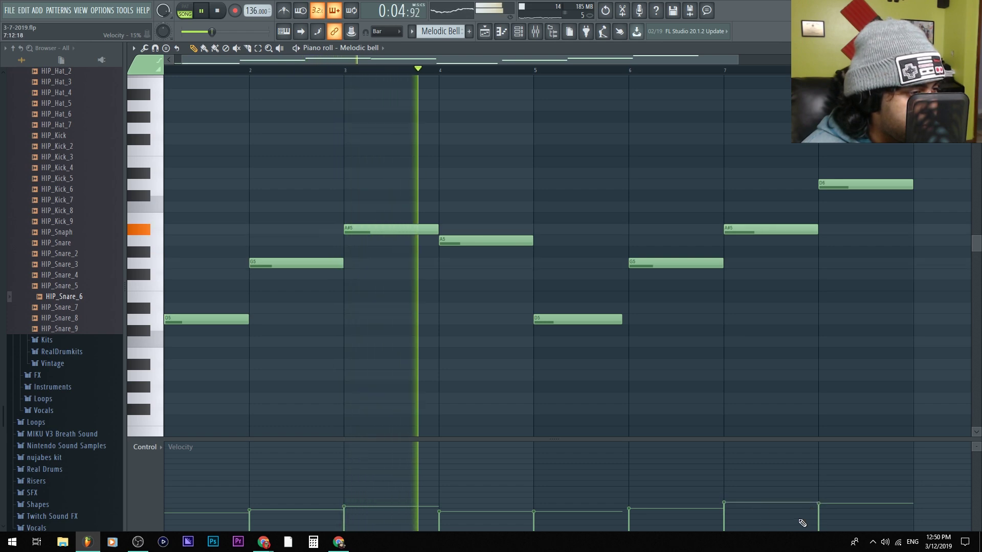
{"action": "left_click", "coordinate": [833, 511]}
{"action": "left_click", "coordinate": [833, 508]}
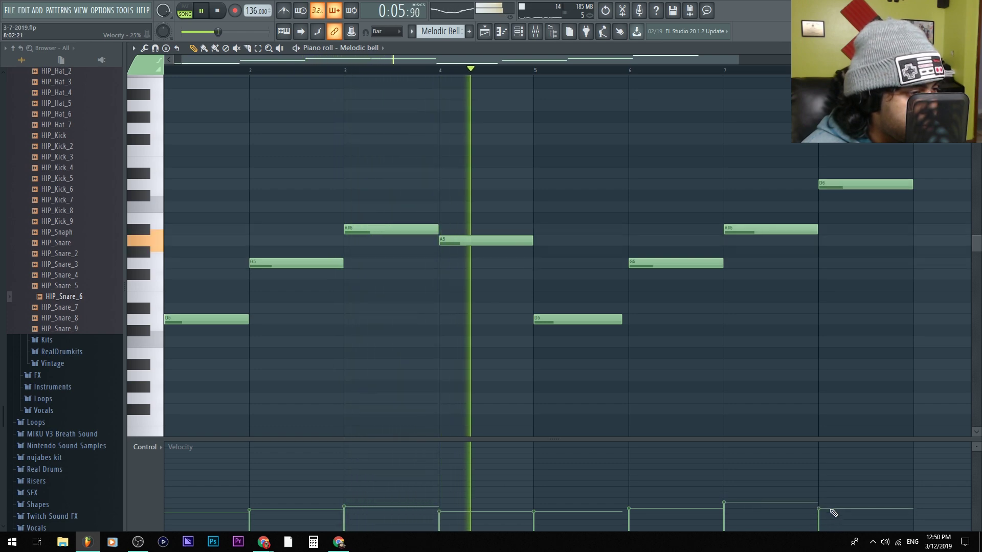
{"action": "left_click", "coordinate": [724, 504]}
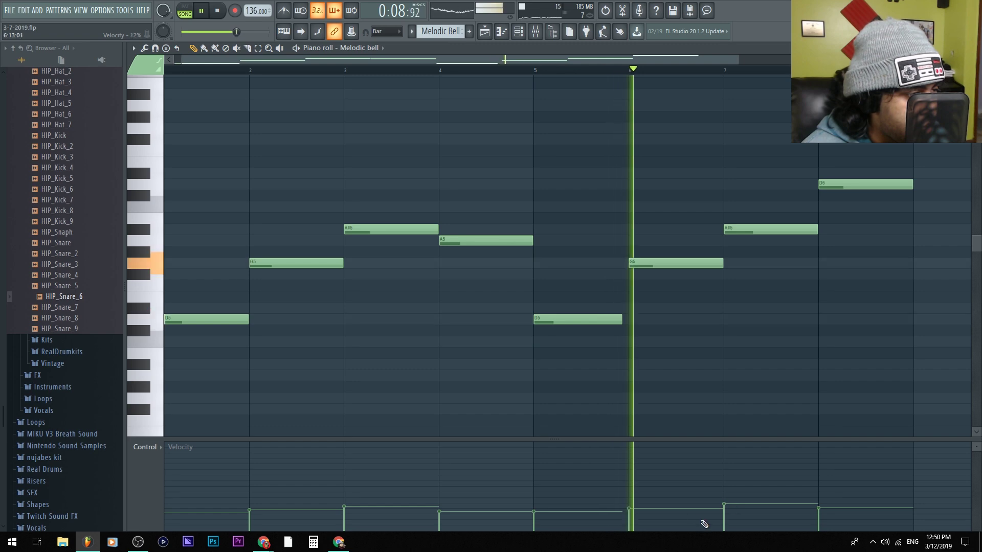
- Leave the piano roll and lower the Melodic bell mixer track's volume to -6.0 dB while playing the song
{"action": "key", "text": "Return"}
{"action": "key", "text": "space"}
{"action": "key", "text": "F7"}
{"action": "left_click", "coordinate": [404, 318]}
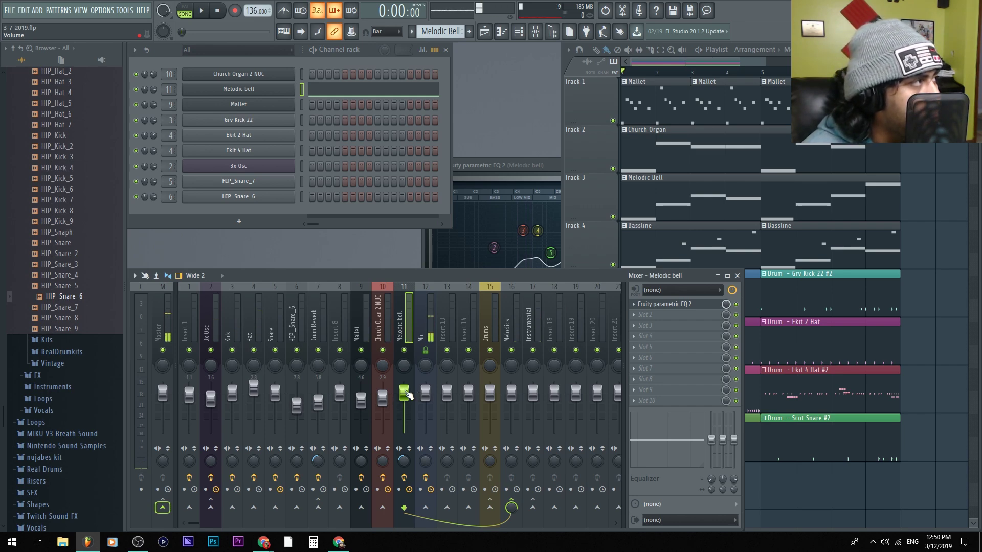
{"action": "key", "text": "space"}
{"action": "left_click_drag", "start_coordinate": [408, 395], "coordinate": [407, 407]}
{"action": "scroll", "coordinate": [408, 408], "scroll_direction": "up", "scroll_amount": 3}
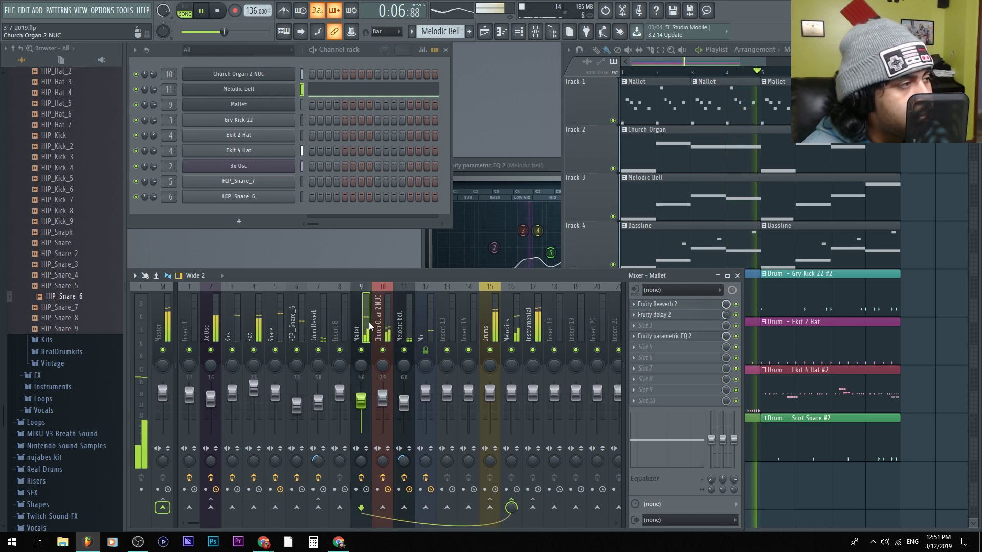
{"action": "key", "text": "space"}
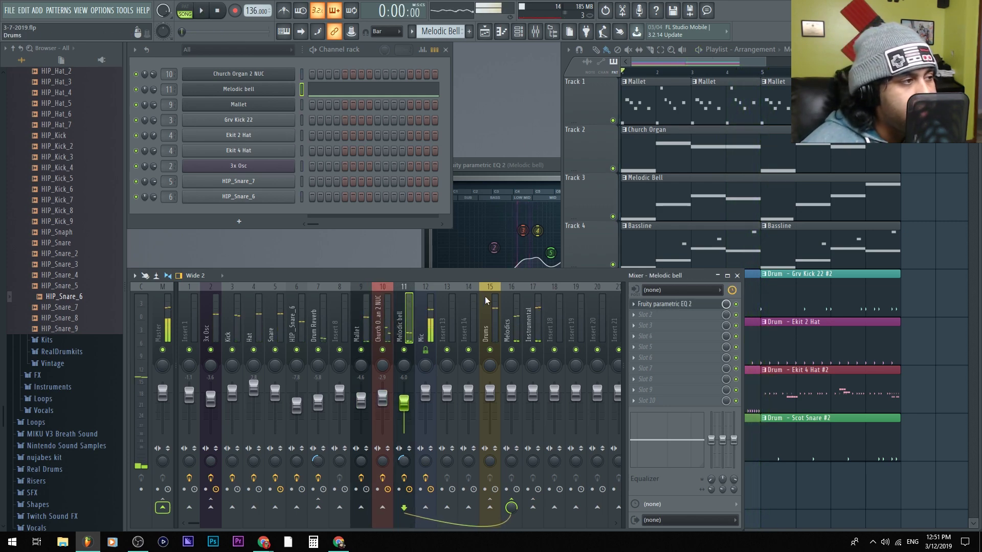
- Load Wave Candy on the mixer's bus tracks and show it as a vectorscope
{"action": "left_click", "coordinate": [537, 300]}
{"action": "left_click", "coordinate": [484, 323]}
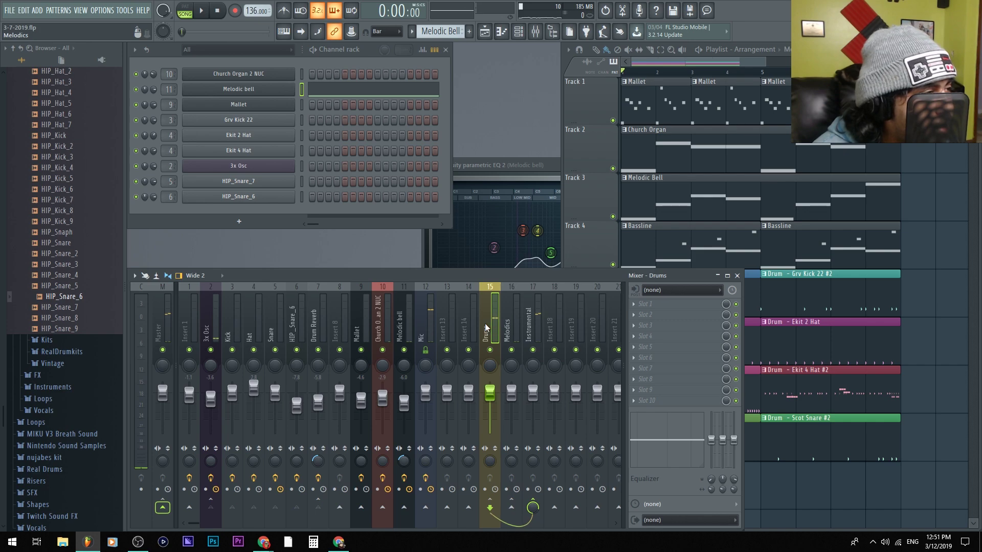
{"action": "left_click", "coordinate": [513, 314]}
{"action": "left_click", "coordinate": [682, 305]}
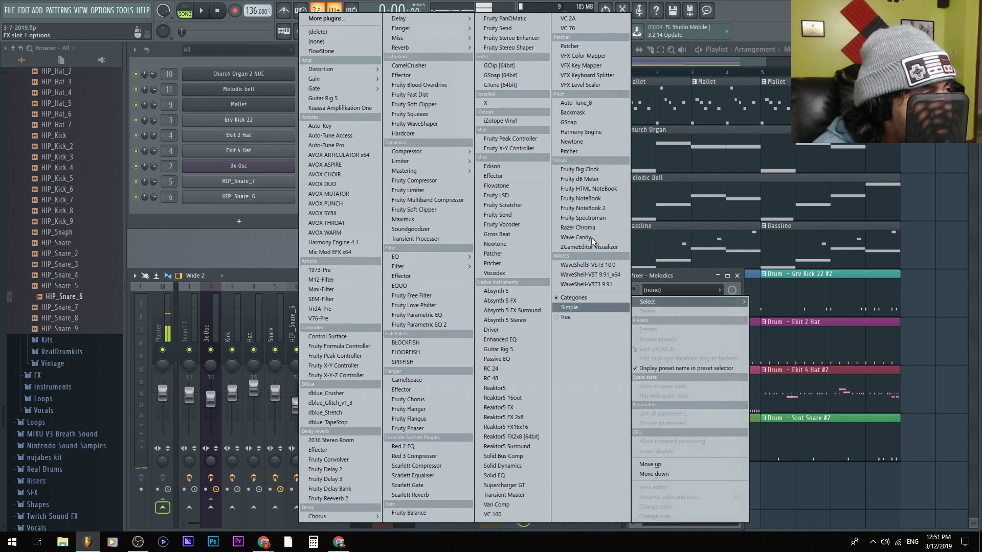
{"action": "left_click", "coordinate": [276, 264]}
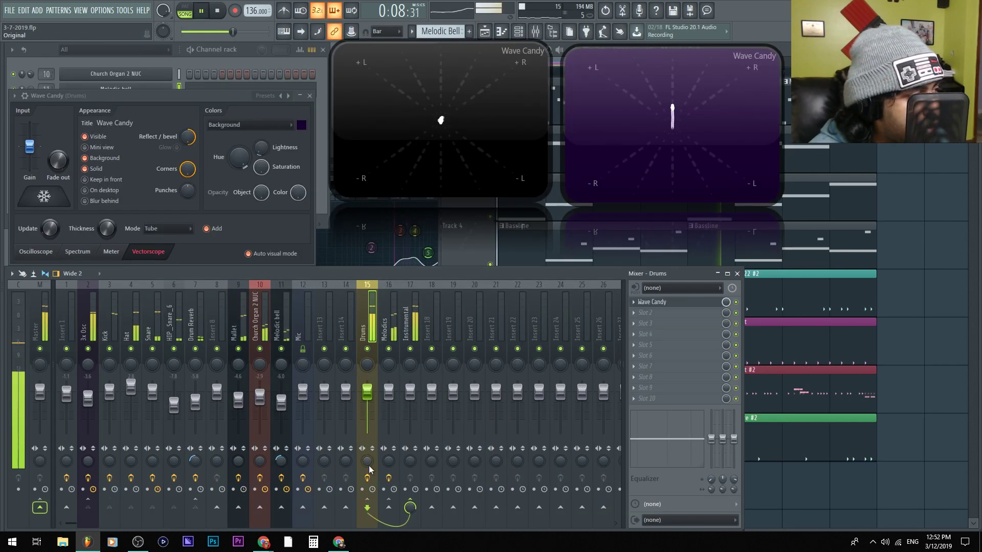
- Pan the Snare slightly left and HIP_Snare_6 slightly right, and replay the song with the vectorscopes showing
{"action": "key", "text": "space"}
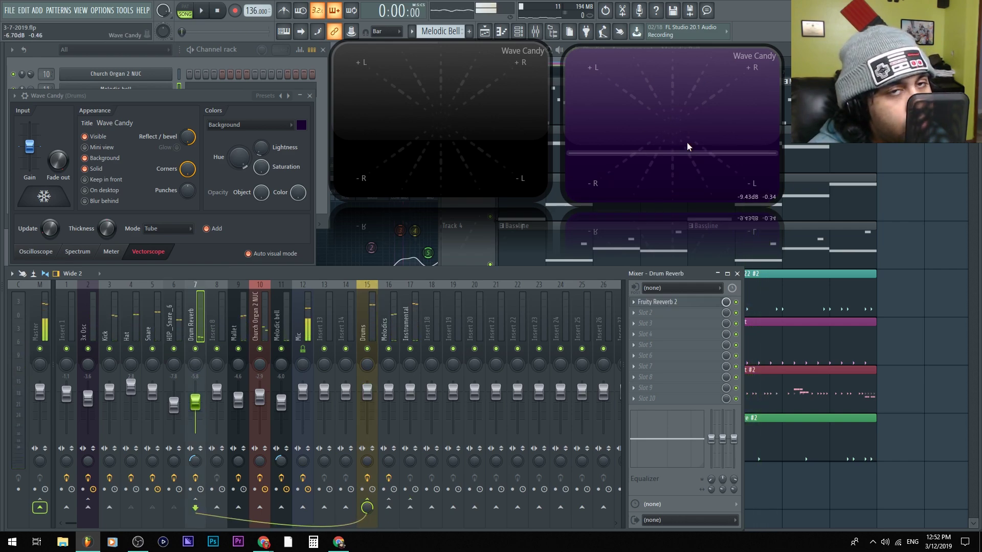
{"action": "left_click", "coordinate": [92, 321]}
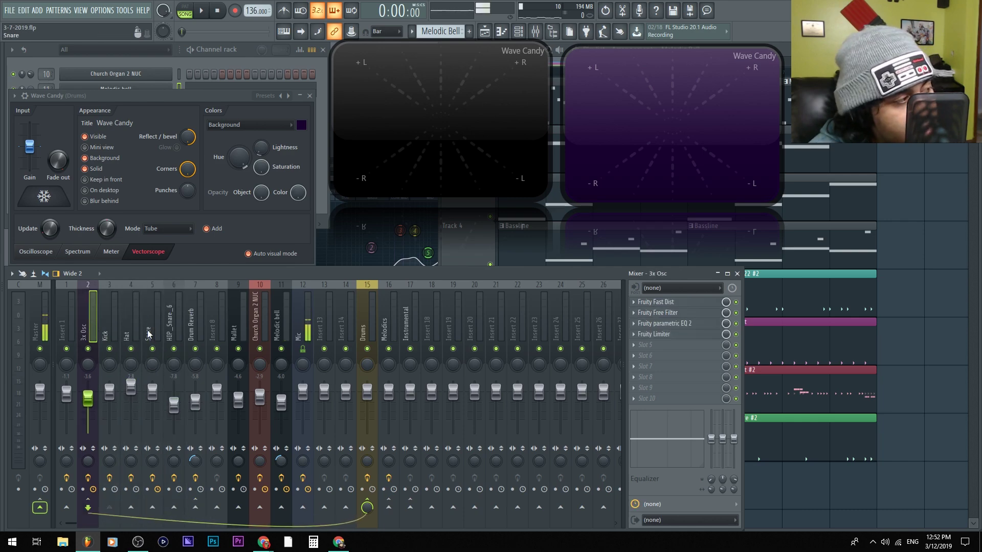
{"action": "left_click", "coordinate": [172, 362]}
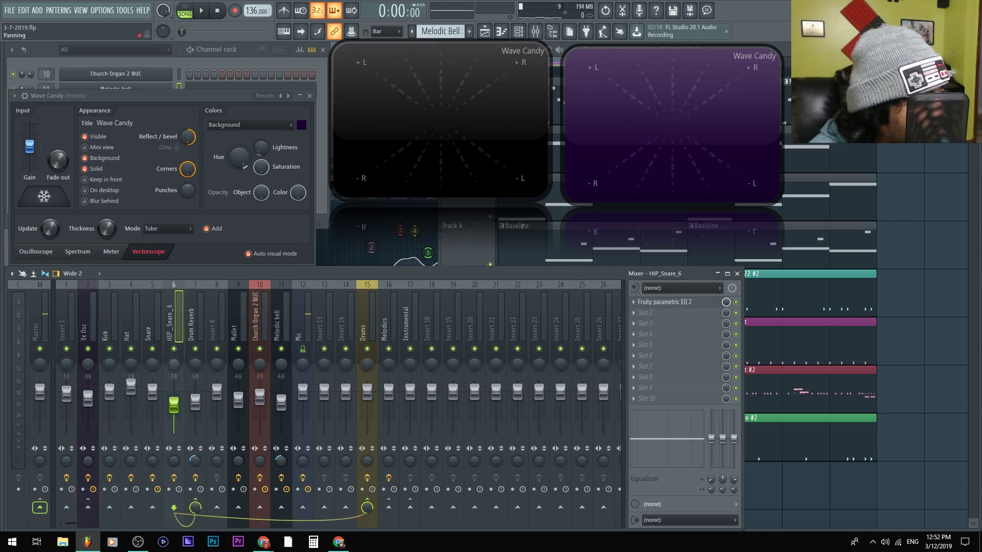
{"action": "left_click", "coordinate": [147, 364]}
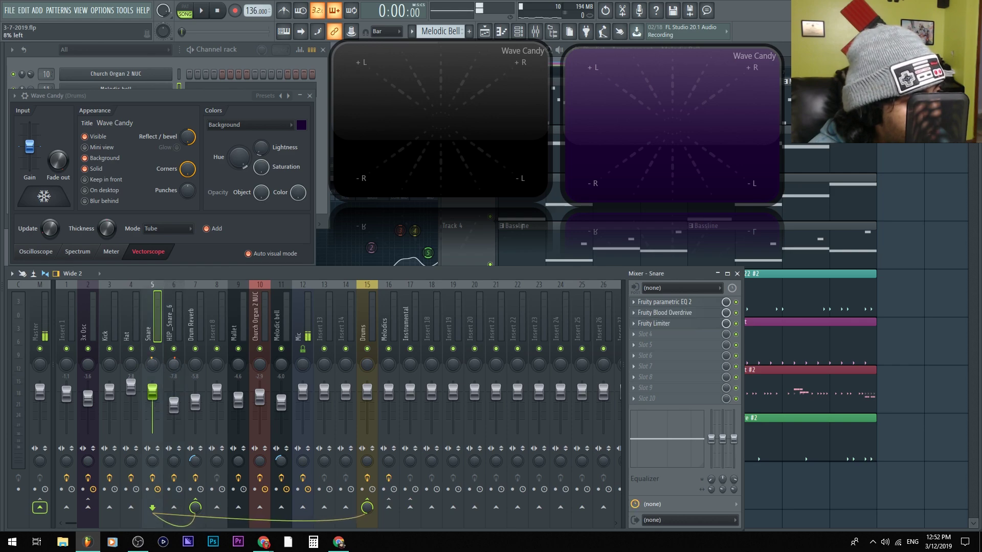
{"action": "left_click", "coordinate": [174, 368]}
{"action": "key", "text": "space"}
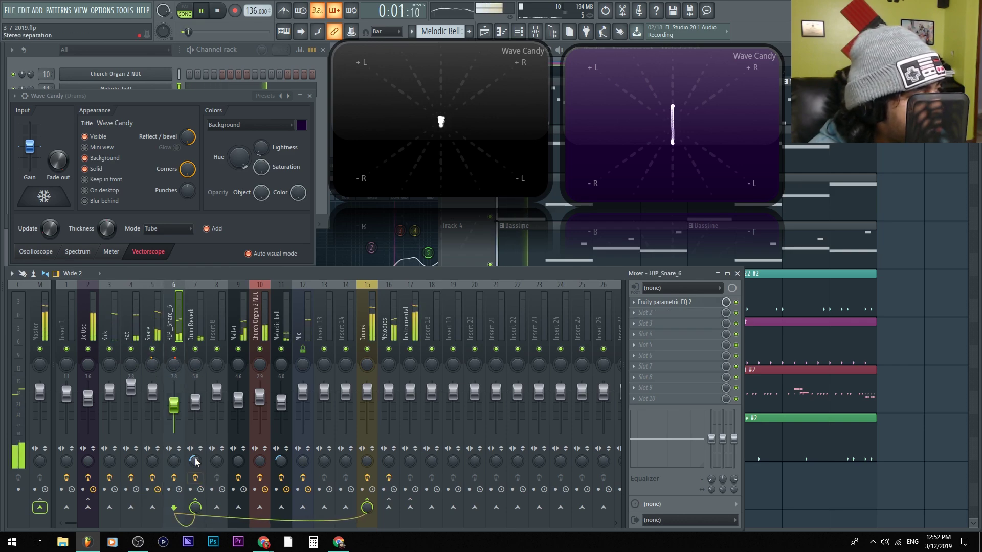
- Try a higher Drum Reverb volume during playback and undo the change
{"action": "left_click", "coordinate": [198, 403]}
{"action": "key", "text": "space"}
{"action": "key", "text": "space"}
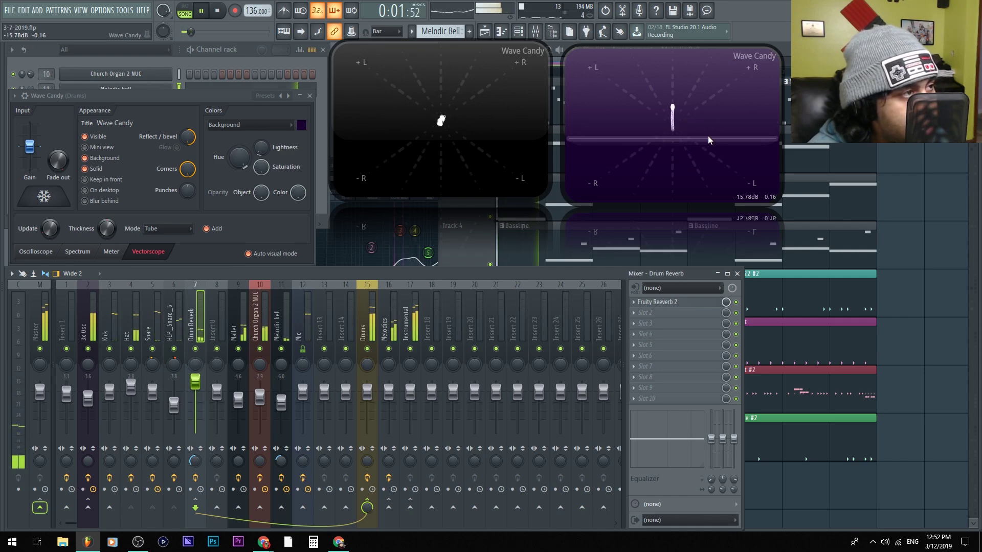
{"action": "key", "text": "space"}
{"action": "key", "text": "ctrl+z"}
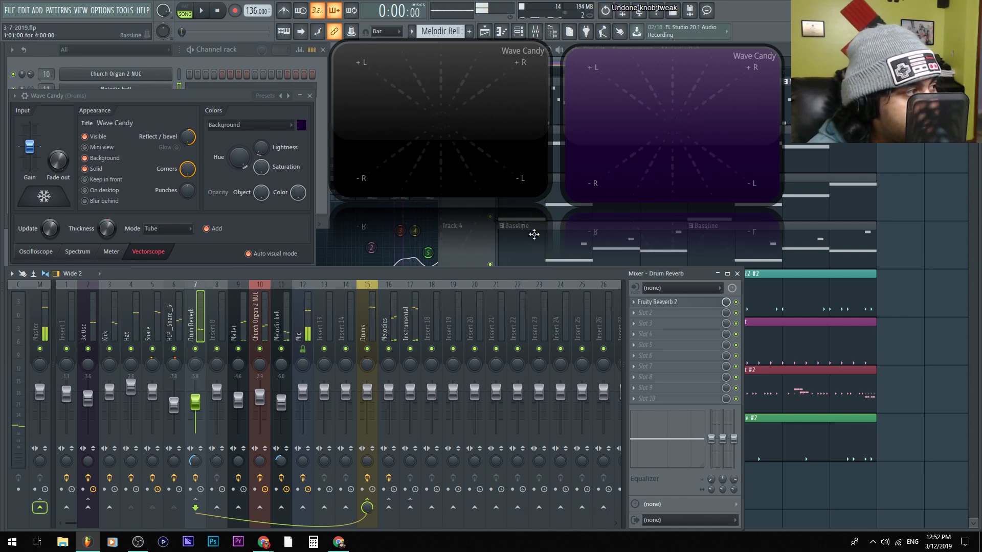
- Pan the Hat 20% left, widen the panning of both snares, and set the HIP_Snare_6 volume to -5.7 dB
{"action": "left_click", "coordinate": [136, 314]}
{"action": "key", "text": "space"}
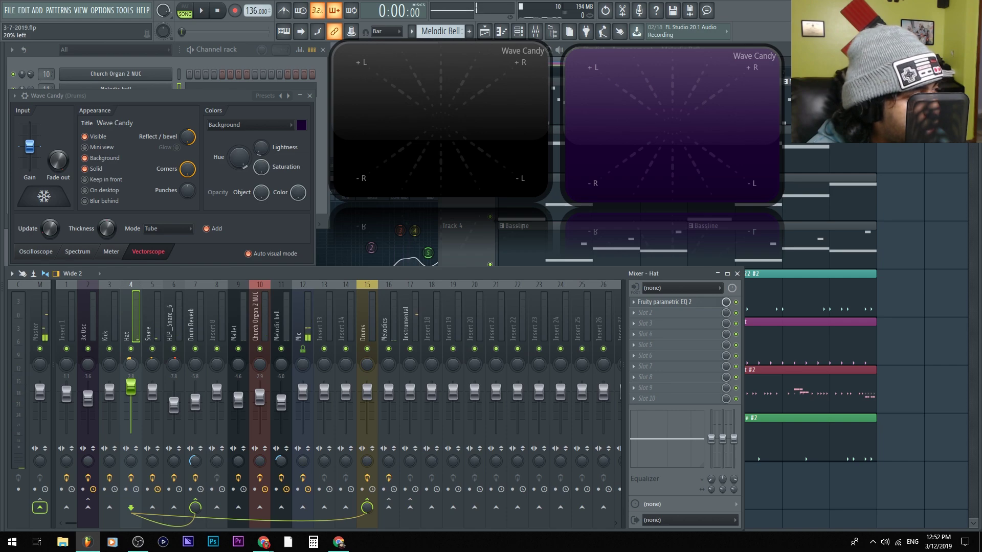
{"action": "left_click", "coordinate": [151, 362]}
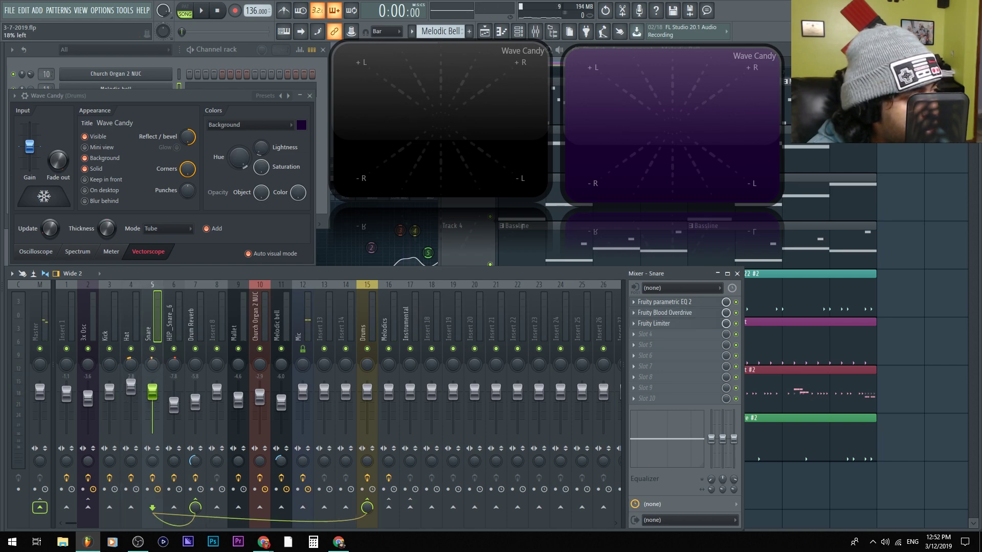
{"action": "left_click", "coordinate": [169, 367]}
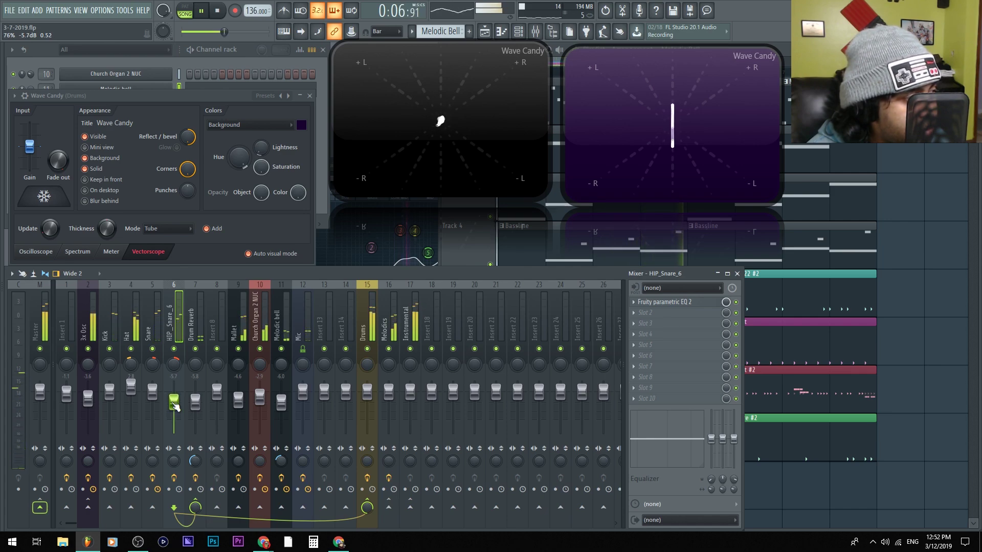
{"action": "left_click", "coordinate": [154, 397]}
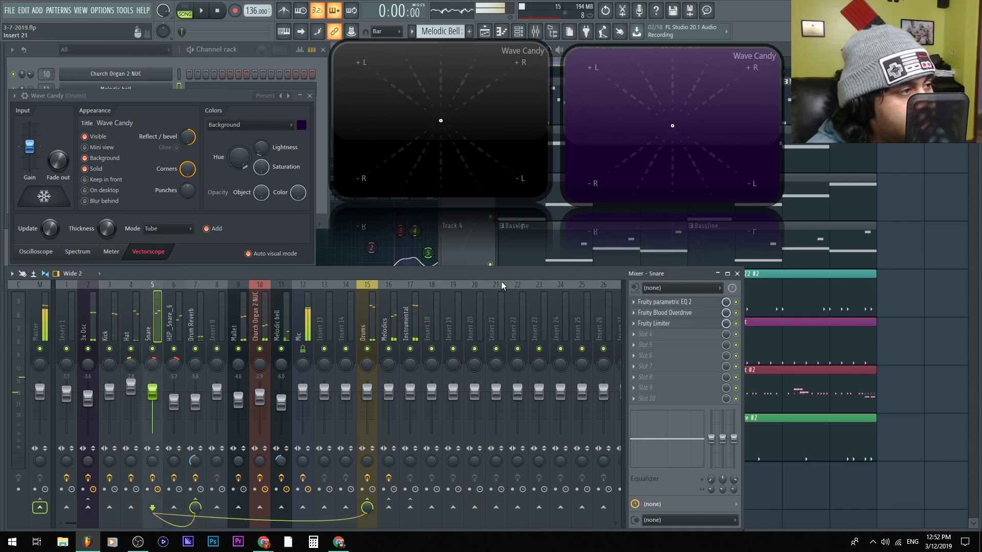
- Remove Wave Candy from the Drums bus track
{"action": "left_click", "coordinate": [369, 327]}
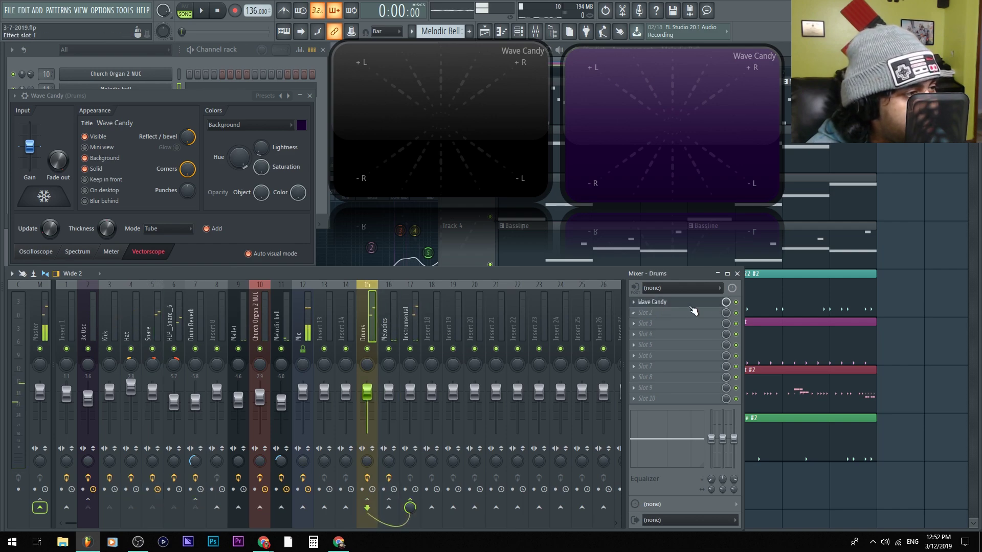
{"action": "right_click", "coordinate": [635, 304]}
{"action": "left_click", "coordinate": [647, 298]}
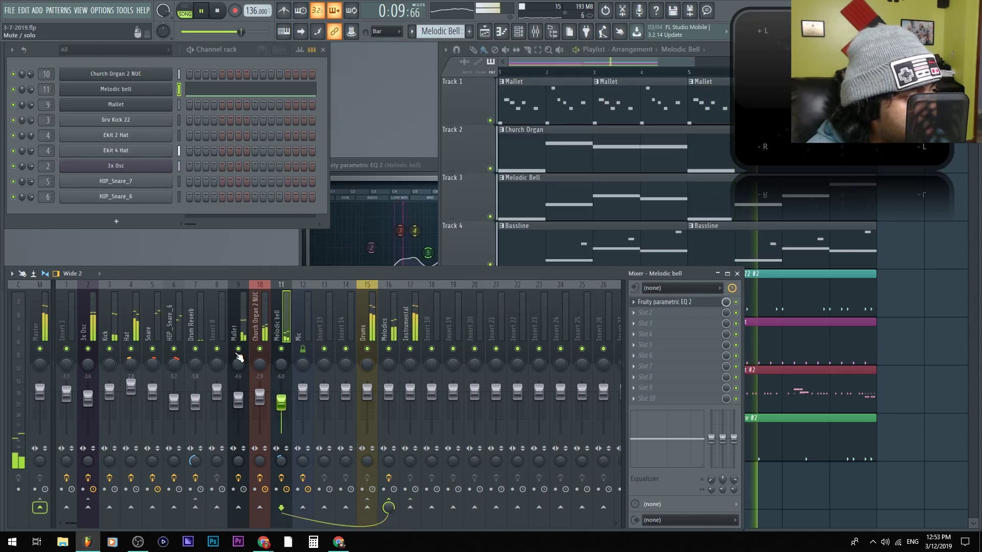
- Cut band 6 of the Mallet's Fruity parametric EQ 2 to about -2.5 dB near 1643 Hz during playback
{"action": "left_click", "coordinate": [238, 356]}
{"action": "key", "text": "space"}
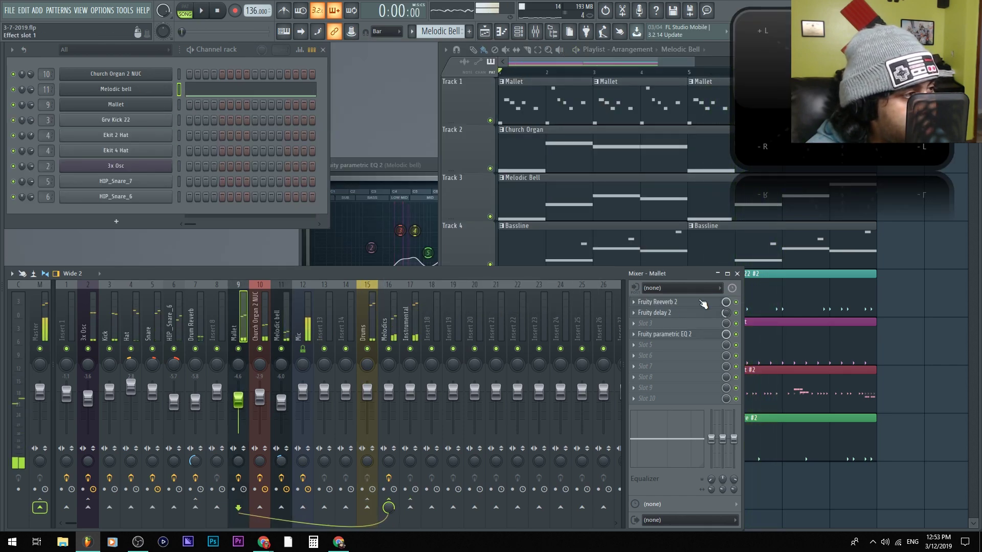
{"action": "left_click", "coordinate": [687, 336]}
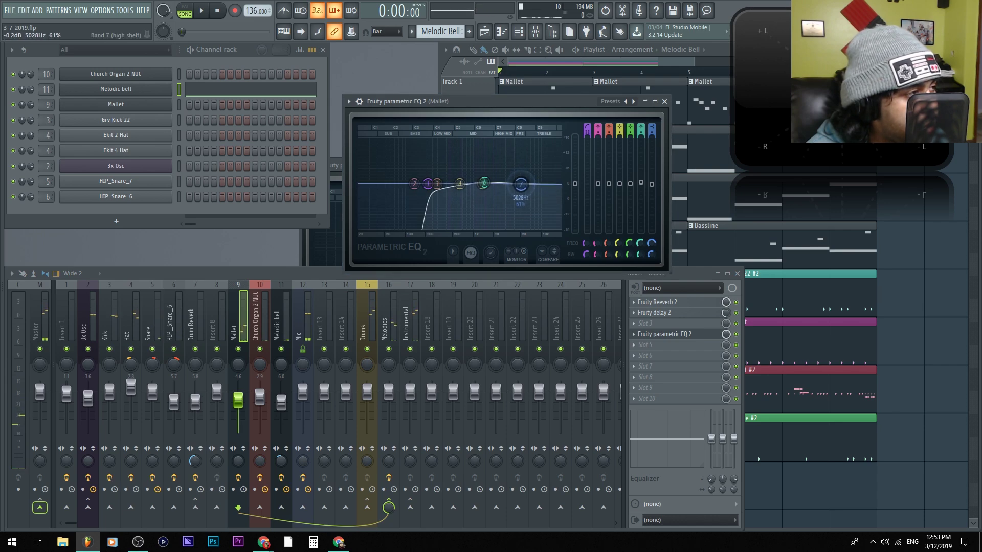
{"action": "key", "text": "space"}
{"action": "left_click_drag", "start_coordinate": [483, 183], "coordinate": [488, 190]}
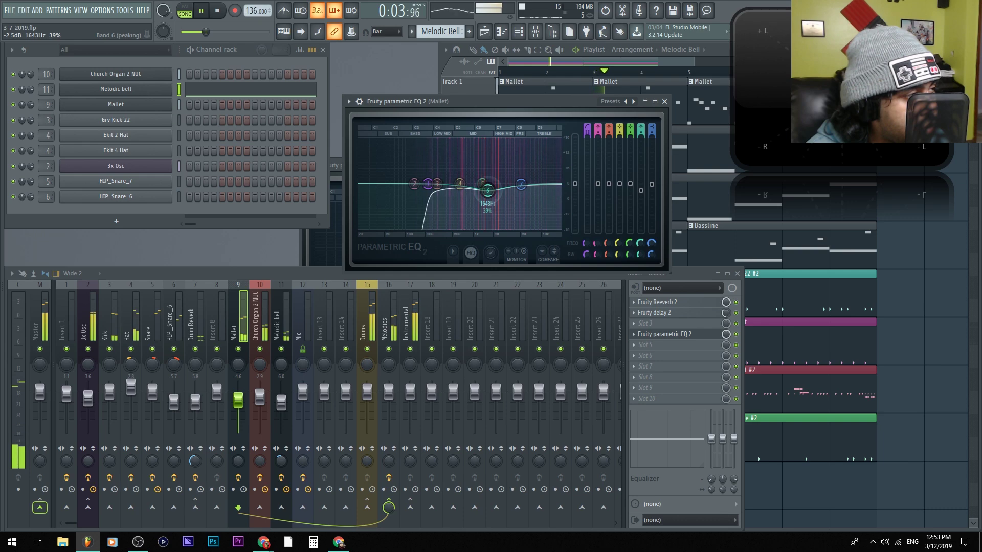
{"action": "left_click", "coordinate": [664, 335]}
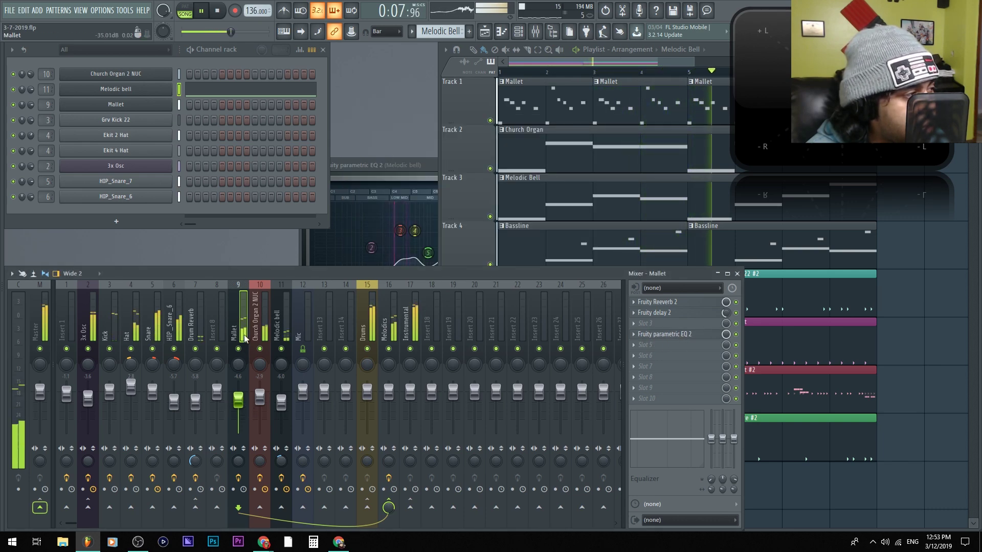
{"action": "key", "text": "space"}
- Open the Mallet pattern in a maximised piano roll and move the Wave Candy display lower
{"action": "left_click", "coordinate": [614, 171]}
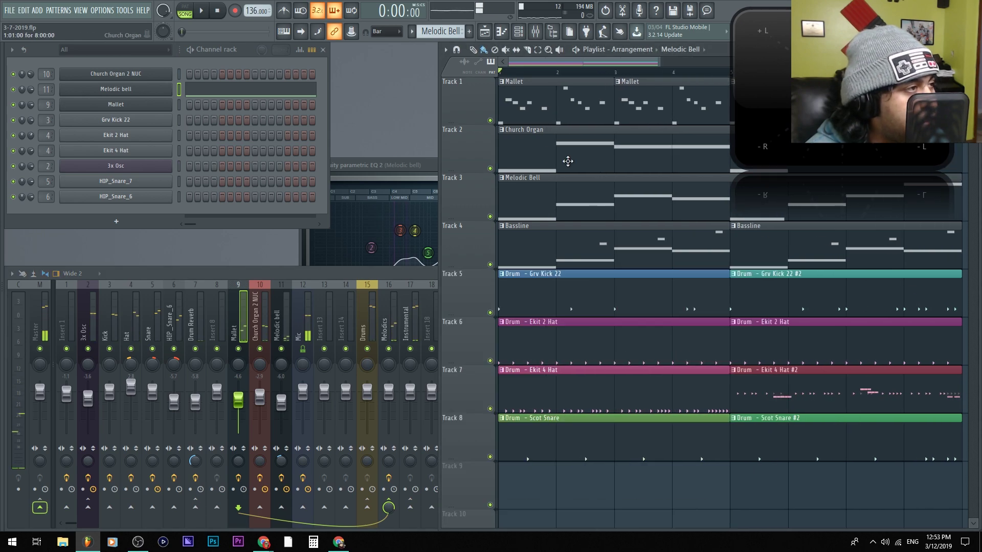
{"action": "double_click", "coordinate": [586, 109]}
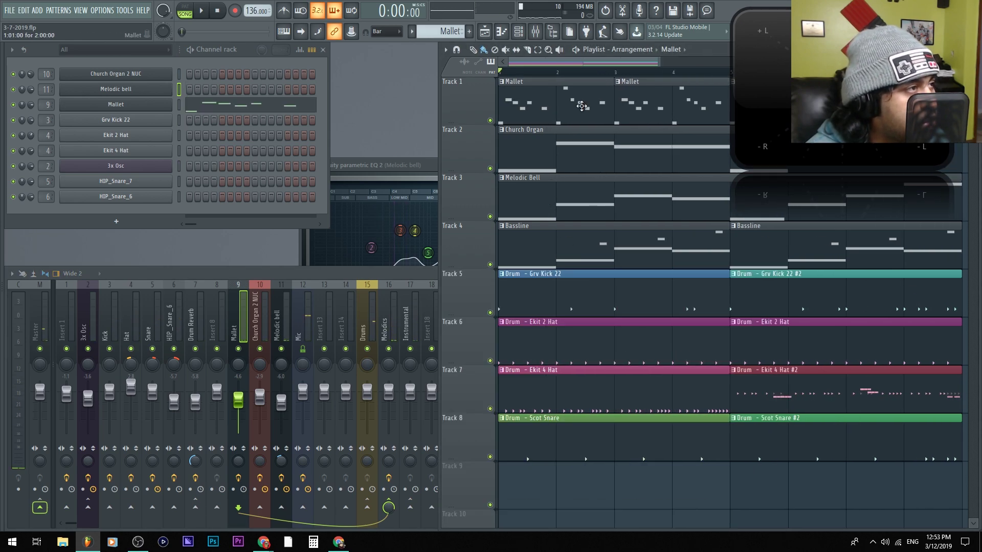
{"action": "double_click", "coordinate": [626, 51]}
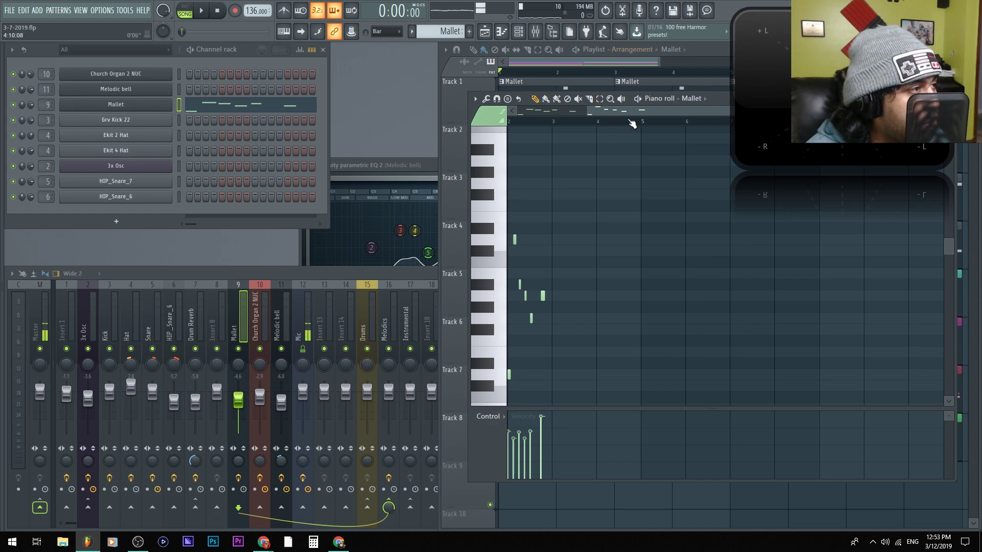
{"action": "left_click_drag", "start_coordinate": [719, 99], "coordinate": [469, 175]}
{"action": "left_click_drag", "start_coordinate": [768, 112], "coordinate": [782, 349]}
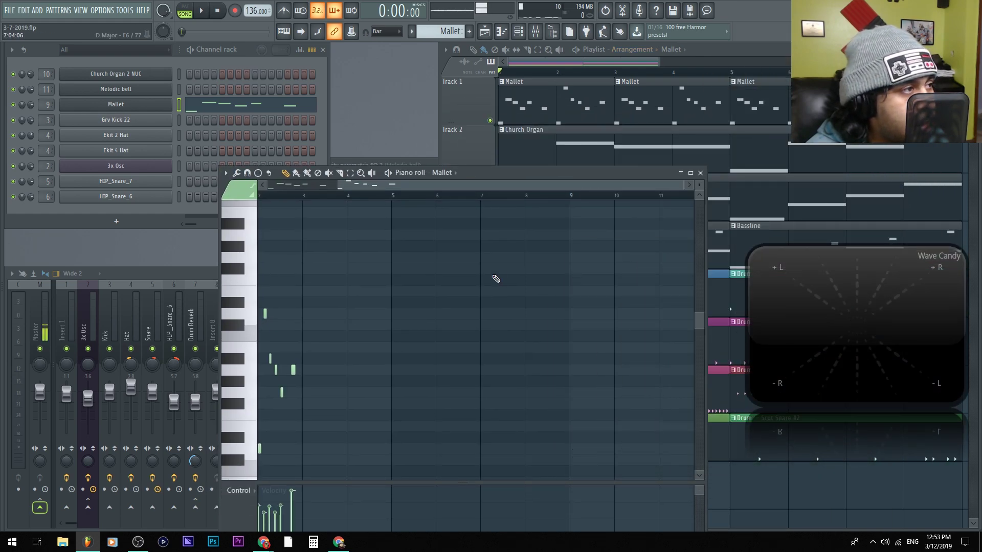
{"action": "double_click", "coordinate": [545, 173]}
- Lower the velocity of the last Mallet note to about 78% during playback and close the piano roll
{"action": "scroll", "coordinate": [300, 274], "scroll_direction": "up", "scroll_amount": 4}
{"action": "key", "text": "space"}
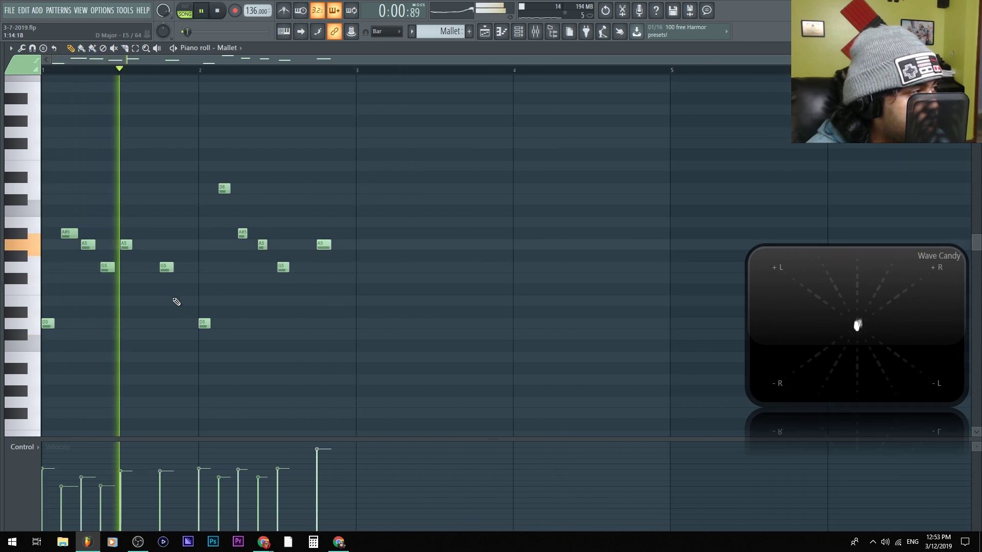
{"action": "left_click", "coordinate": [314, 466]}
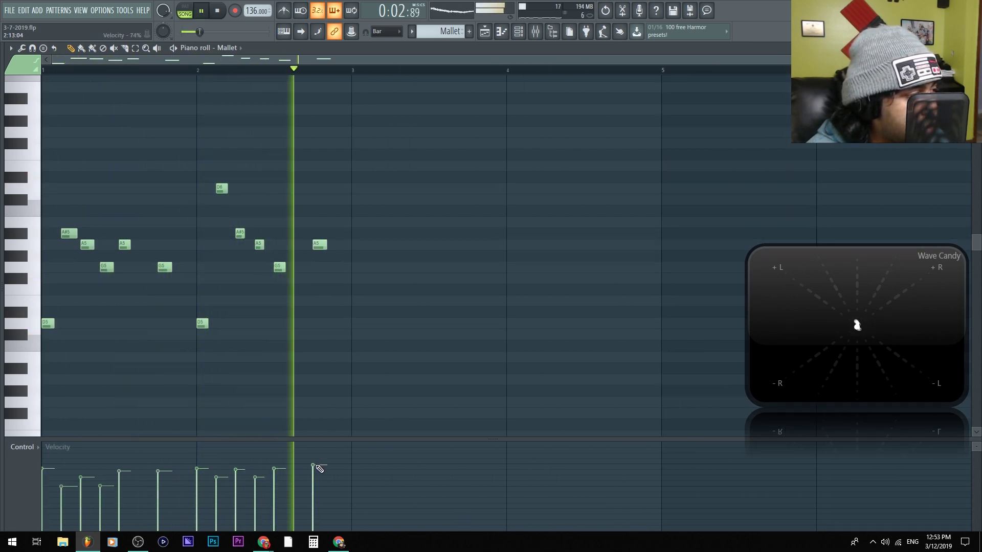
{"action": "key", "text": "space"}
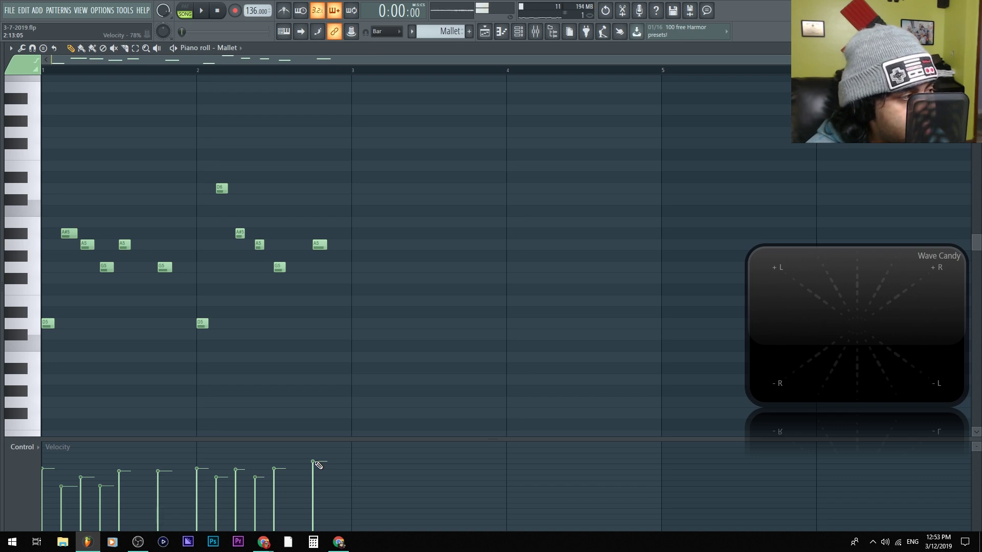
{"action": "key", "text": "space"}
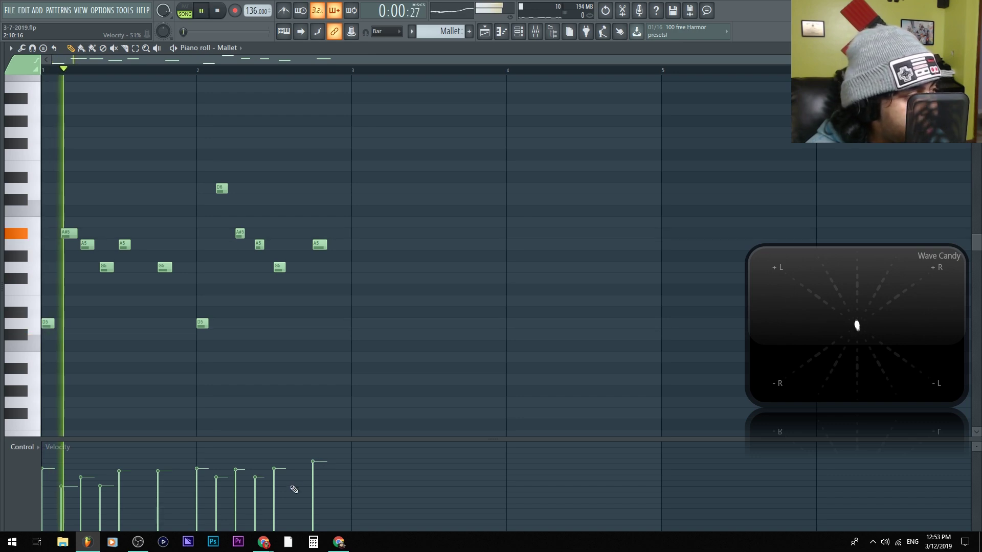
{"action": "left_click", "coordinate": [318, 469]}
{"action": "left_click", "coordinate": [319, 464]}
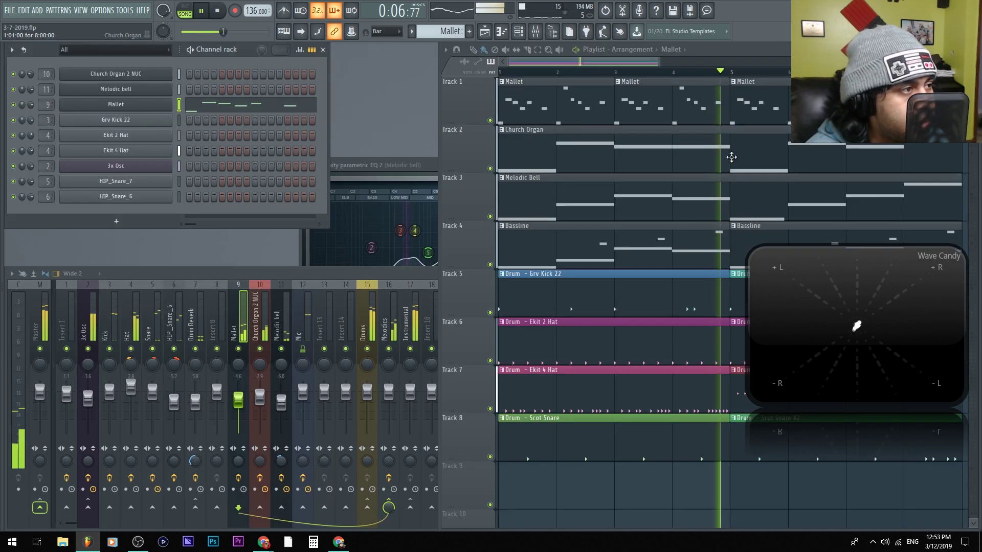
{"action": "key", "text": "F7"}
{"action": "left_click", "coordinate": [246, 333]}
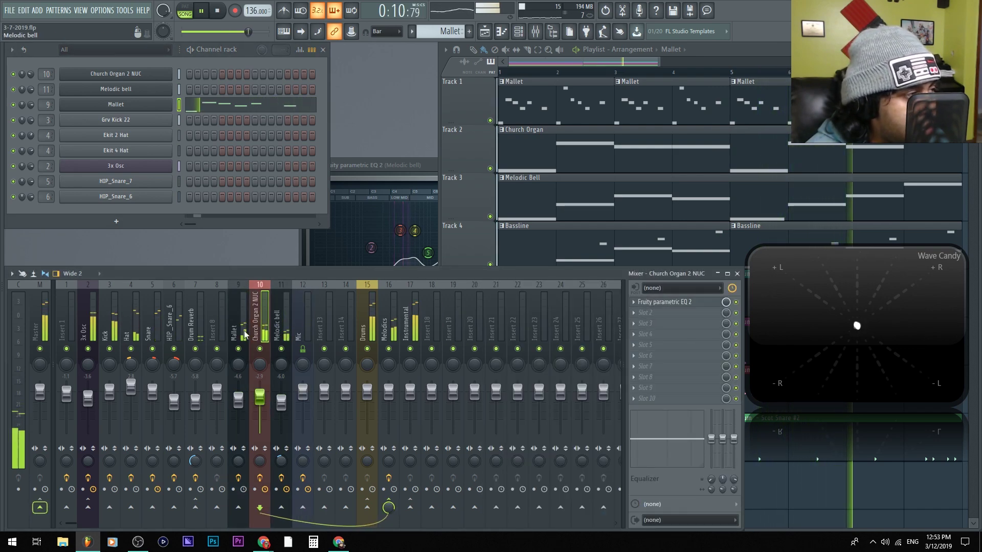
{"action": "left_click", "coordinate": [409, 322]}
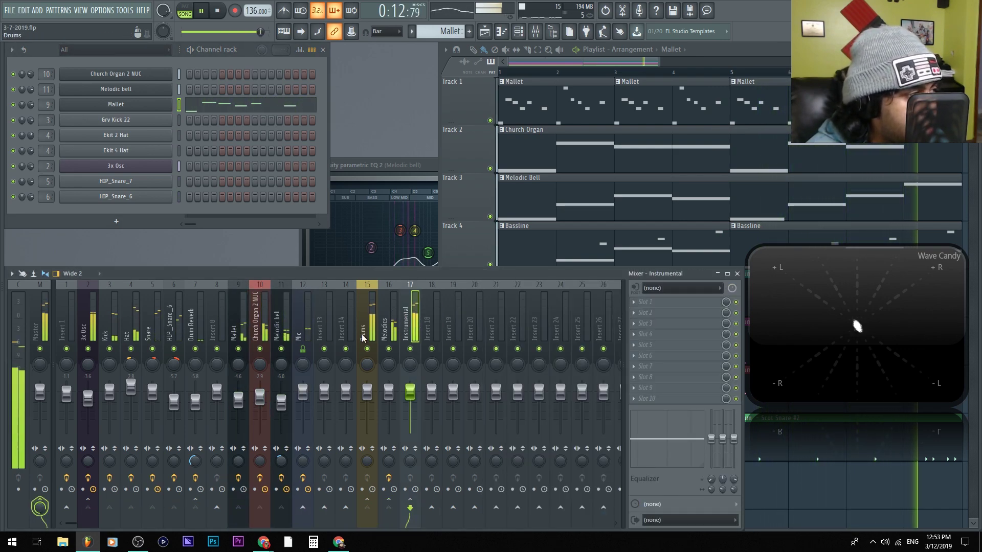
{"action": "key", "text": "space"}
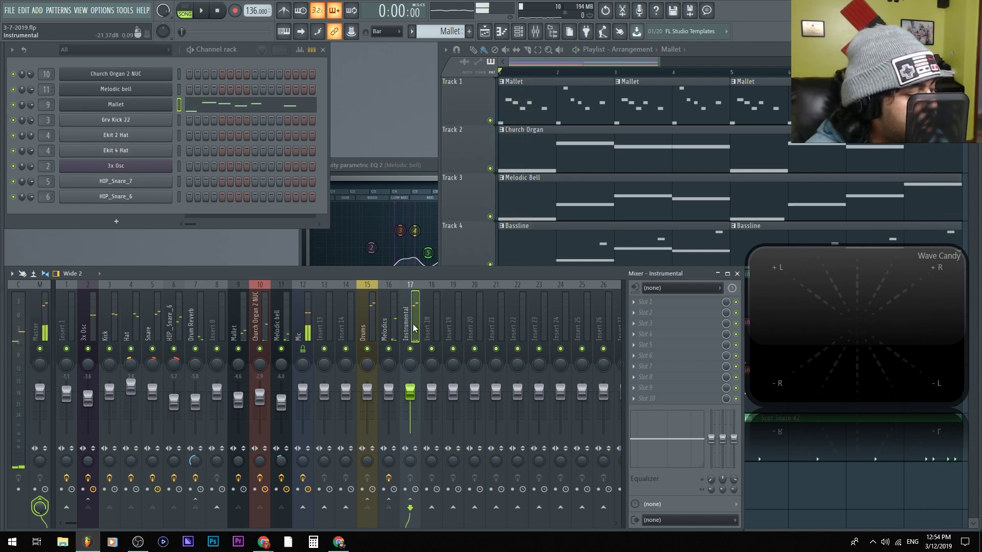
{"action": "left_click", "coordinate": [262, 316]}
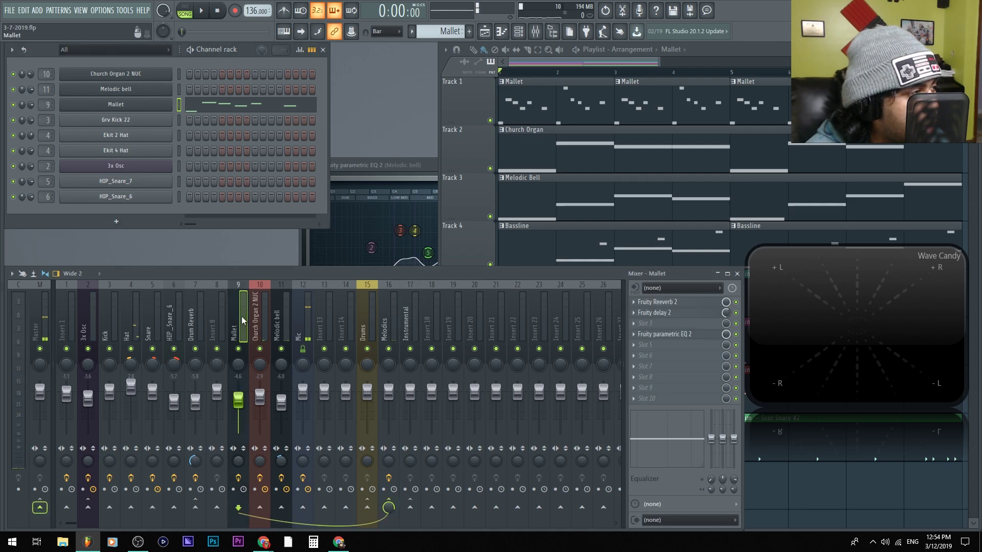
{"action": "left_click", "coordinate": [240, 329]}
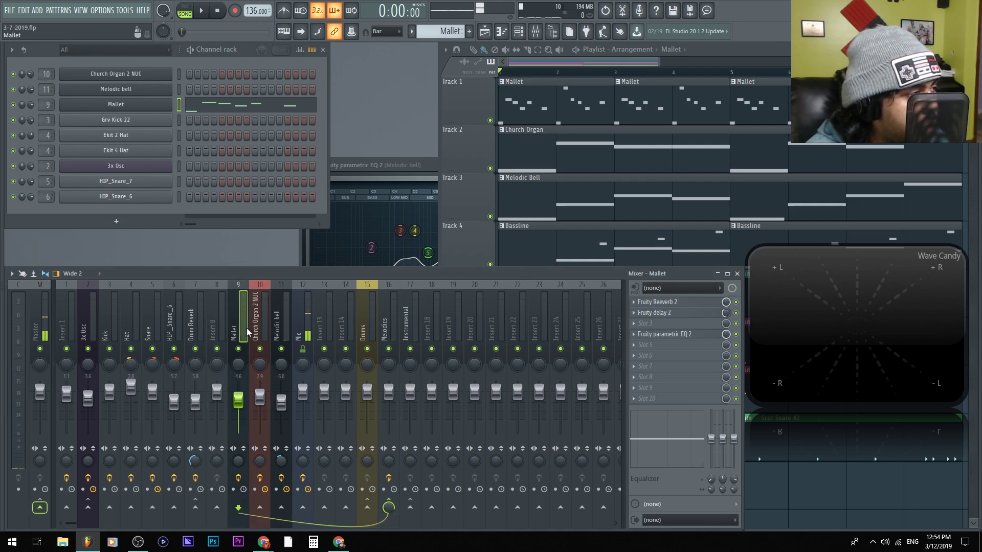
- Solo the Church Organ 2 NUC track and widen its stereo separation during playback
{"action": "left_click", "coordinate": [264, 330]}
{"action": "right_click", "coordinate": [261, 350]}
{"action": "key", "text": "space"}
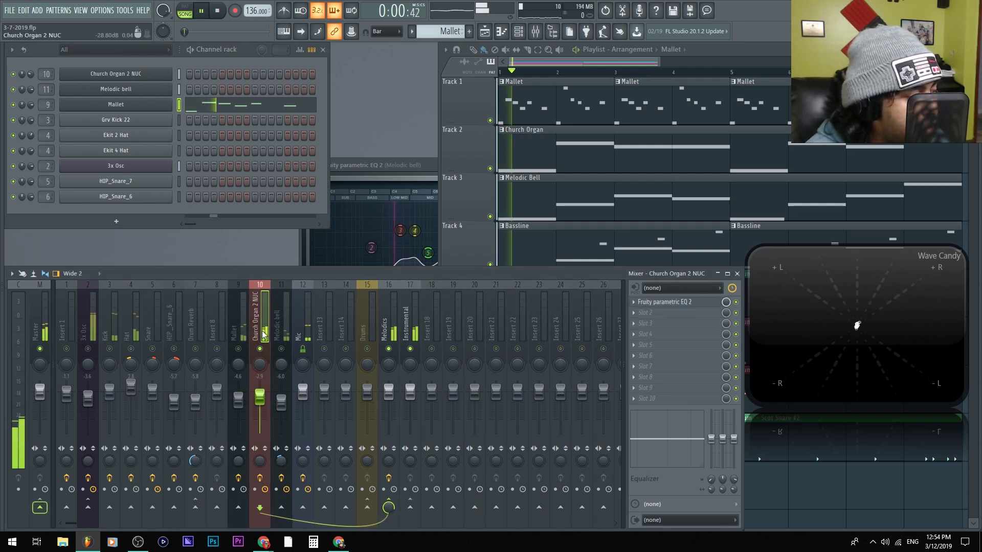
{"action": "left_click_drag", "start_coordinate": [259, 460], "coordinate": [260, 472]}
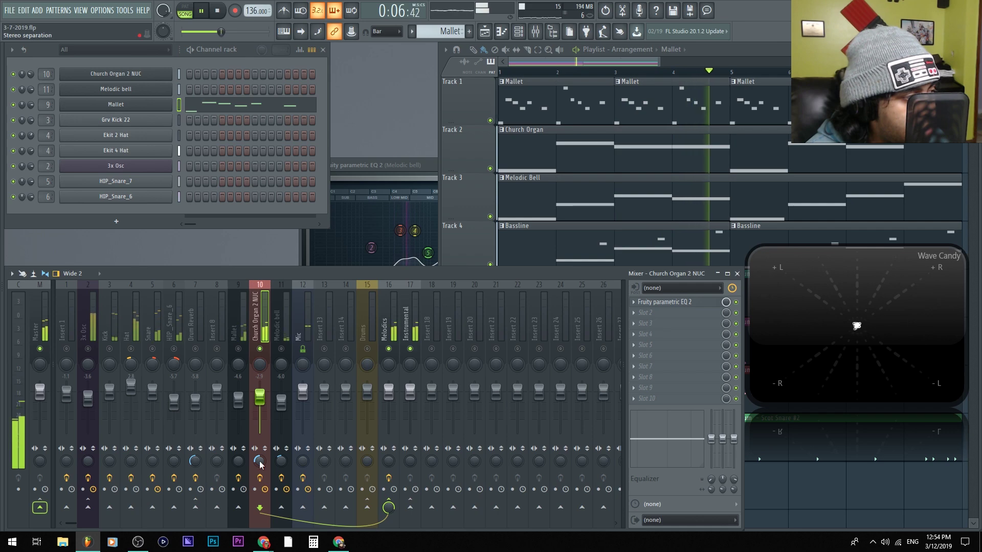
{"action": "key", "text": "space"}
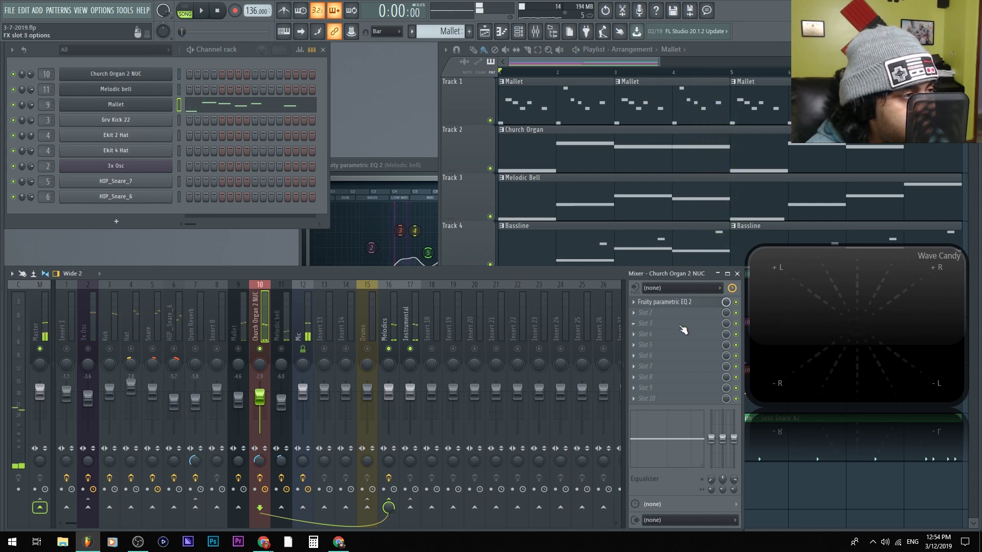
- Add Fruity Stereo Enhancer to the third effect slot of Church Organ 2 NUC and adjust its phase offset during playback
{"action": "left_click", "coordinate": [683, 329]}
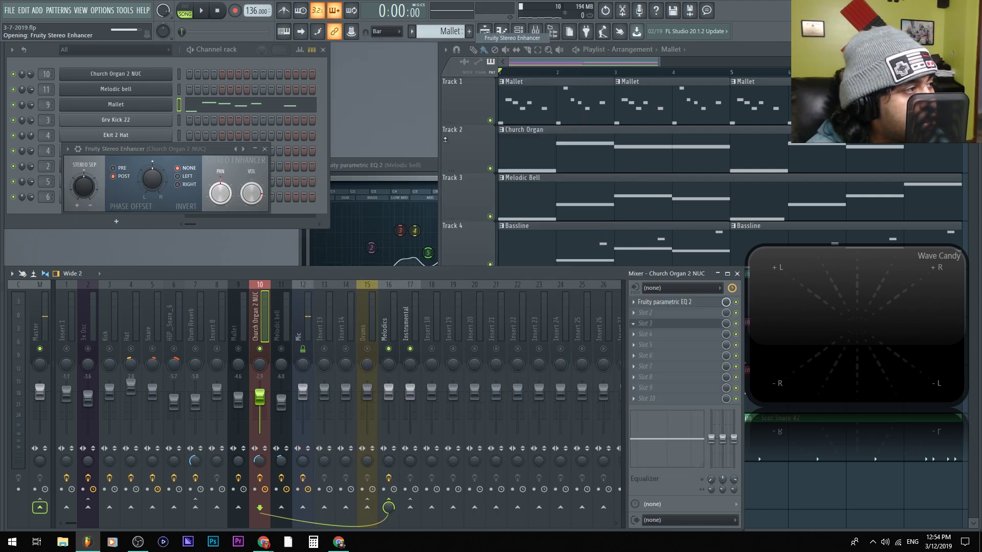
{"action": "left_click", "coordinate": [511, 38]}
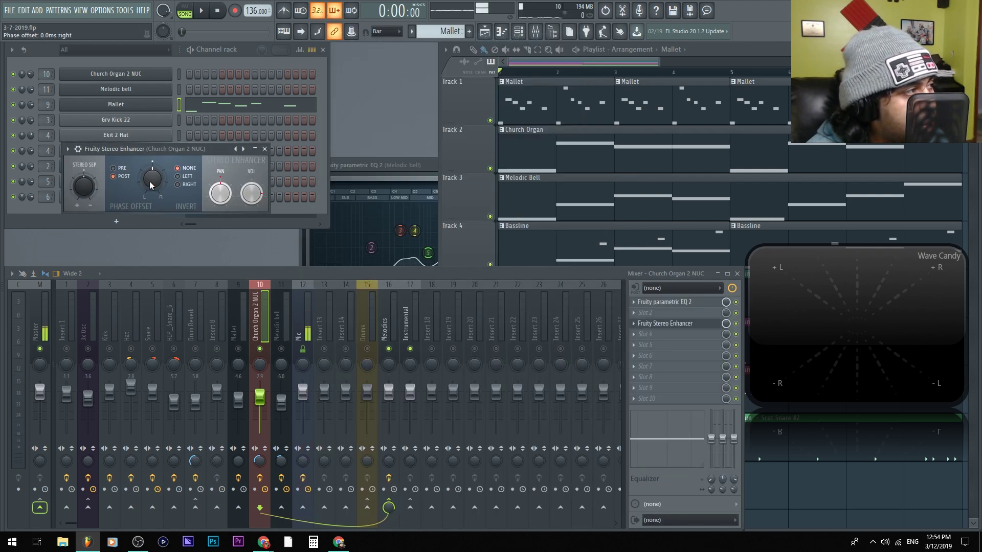
{"action": "left_click_drag", "start_coordinate": [139, 148], "coordinate": [306, 146]}
{"action": "key", "text": "space"}
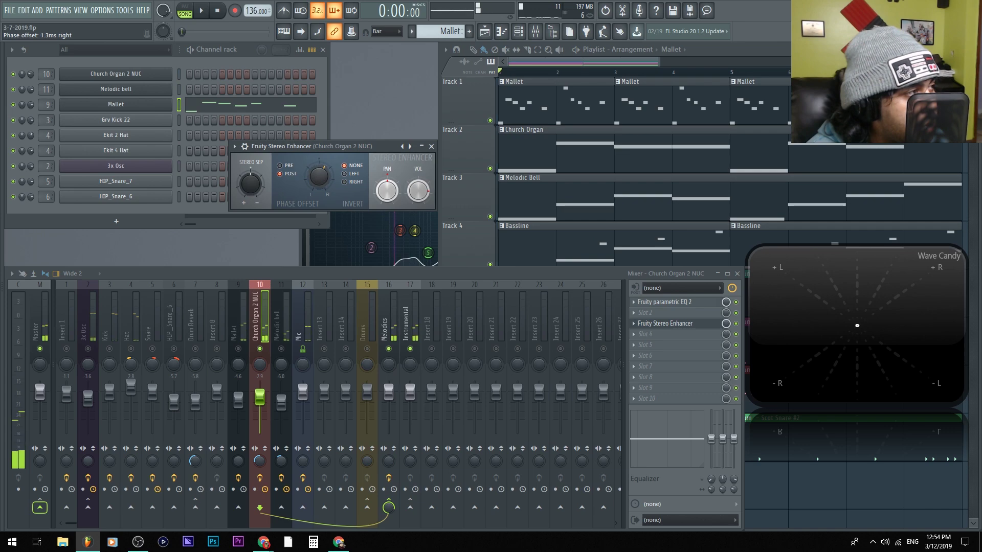
{"action": "key", "text": "space"}
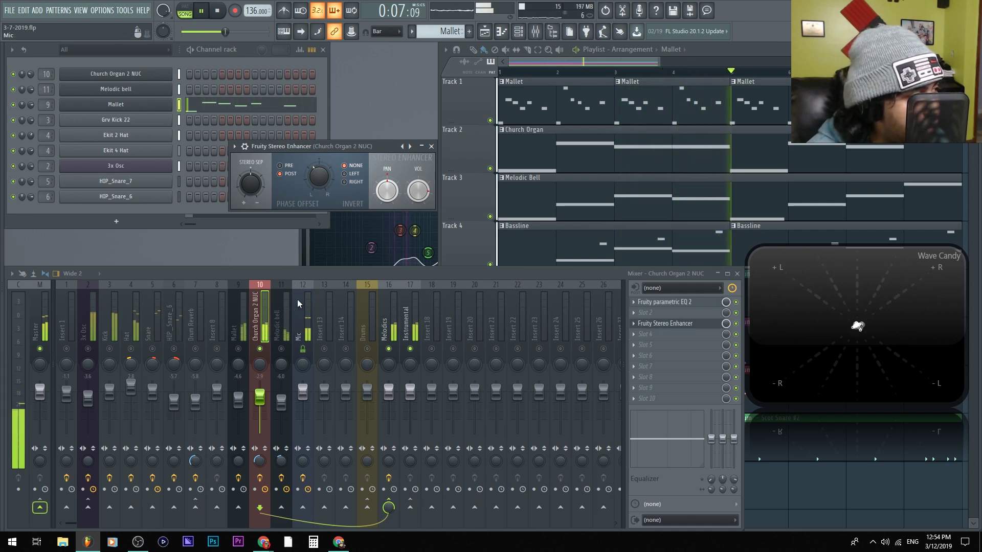
- Copy the Church Organ's Fruity Stereo Enhancer with its settings onto the Melodic bell track
{"action": "left_click", "coordinate": [283, 323]}
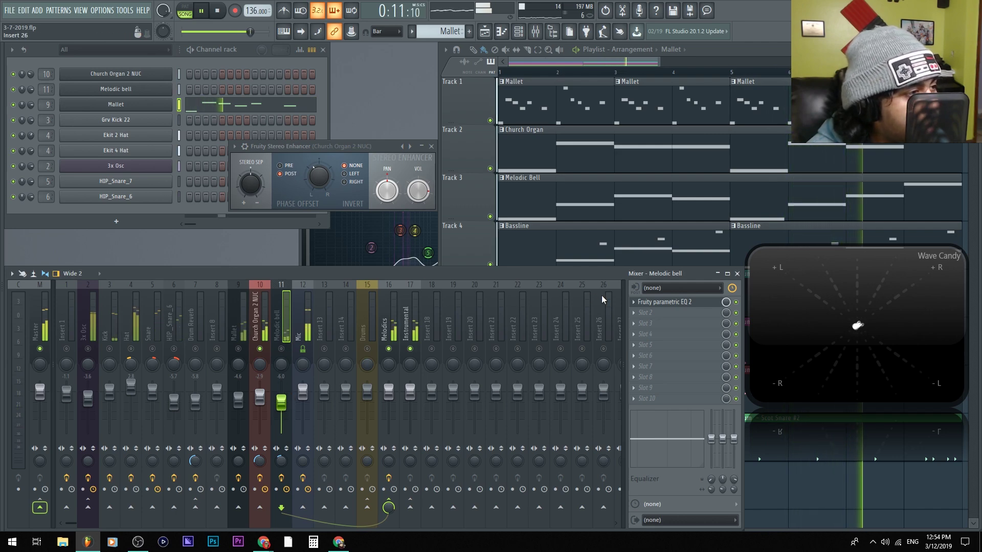
{"action": "key", "text": "Left"}
{"action": "key", "text": "space"}
{"action": "left_click", "coordinate": [632, 323]}
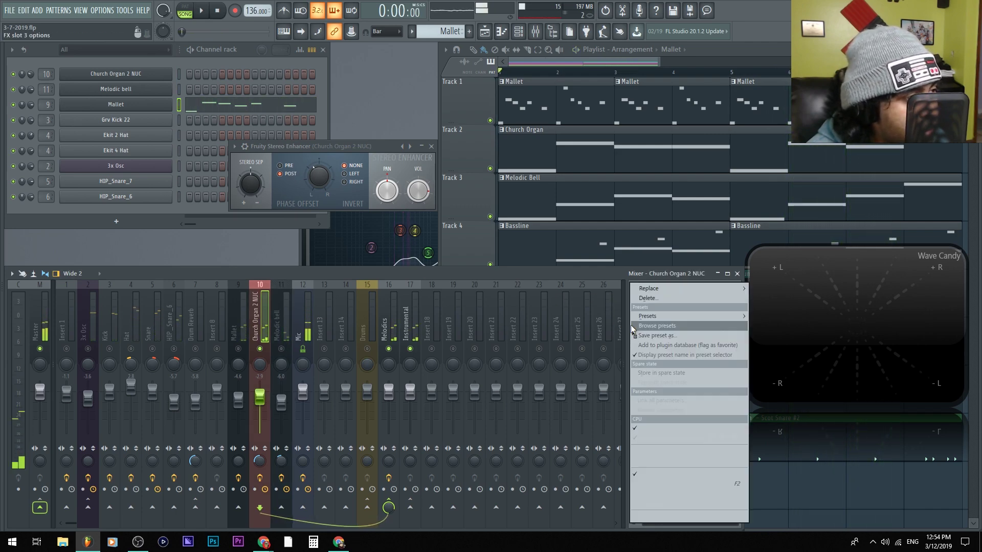
{"action": "left_click_drag", "start_coordinate": [645, 336], "coordinate": [560, 339]}
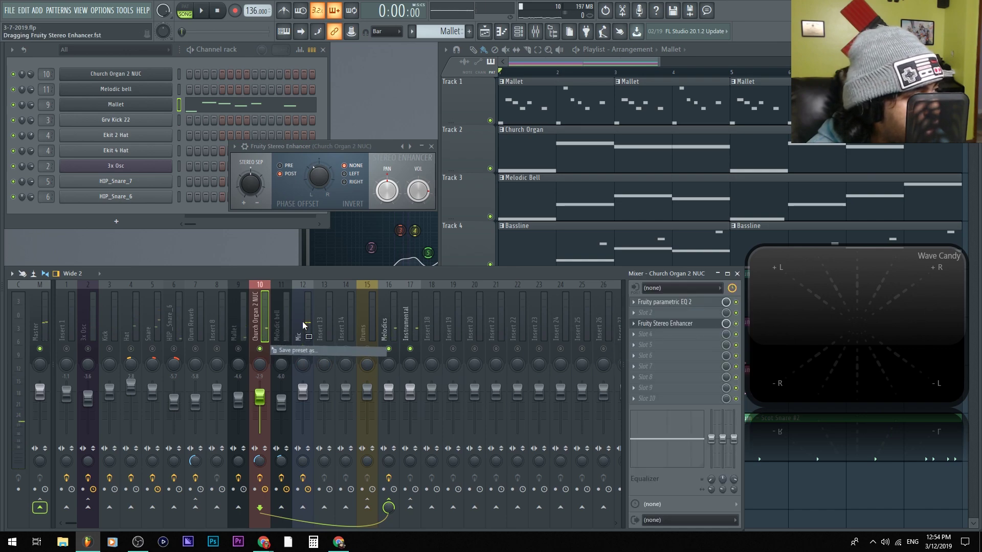
{"action": "left_click_drag", "start_coordinate": [283, 318], "coordinate": [284, 323]}
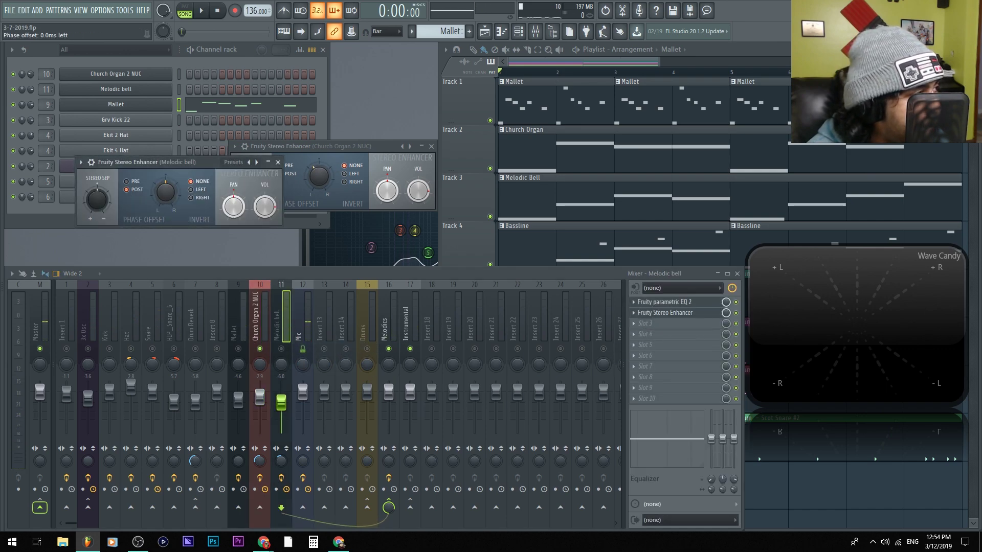
- Bring the Mallet and Melodic bell in beside the soloed Church Organ and slightly lower the organ's volume during playback
{"action": "key", "text": "space"}
{"action": "key", "text": "space"}
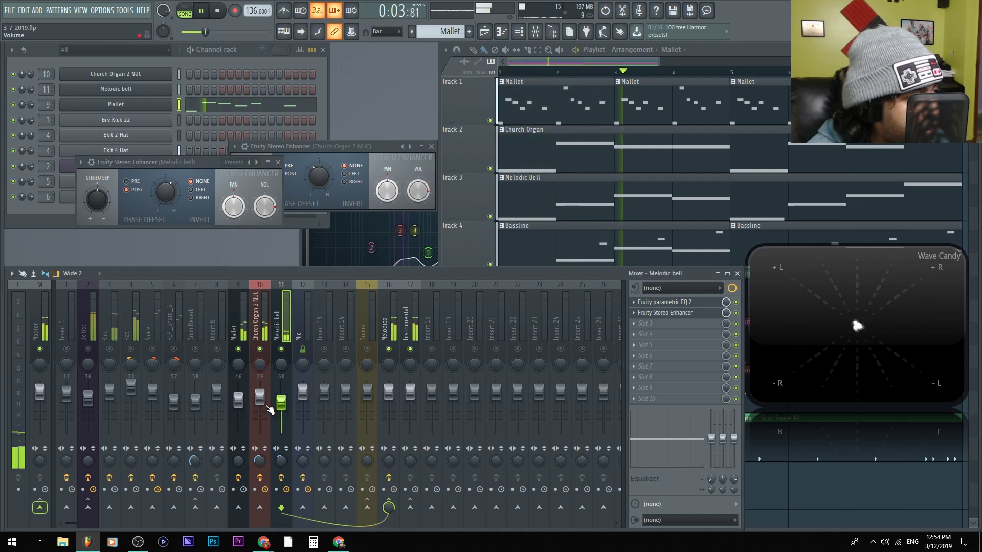
{"action": "left_click", "coordinate": [257, 383]}
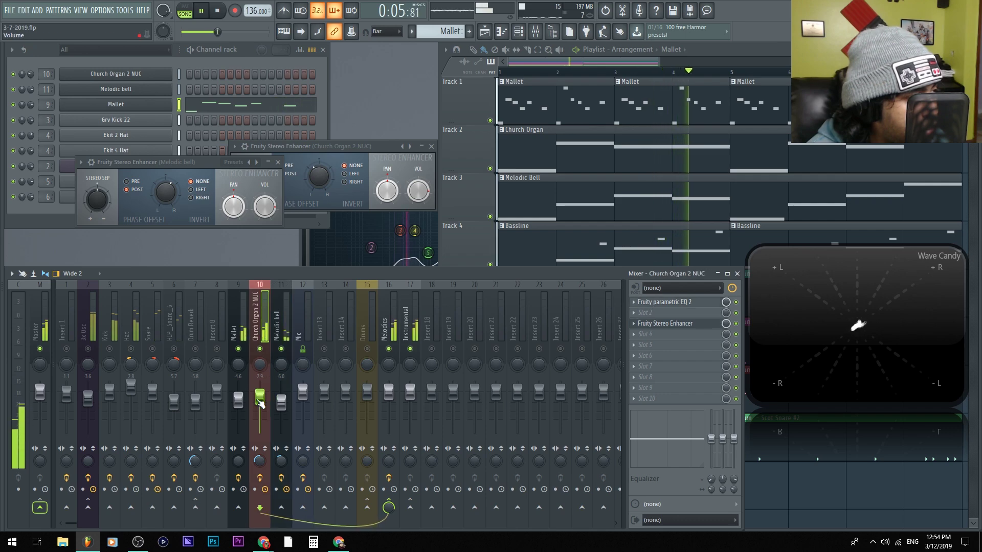
{"action": "key", "text": "space"}
- Close both Fruity Stereo Enhancer windows and the Melodic bell's parametric EQ window
{"action": "left_click", "coordinate": [277, 162]}
{"action": "left_click", "coordinate": [424, 147]}
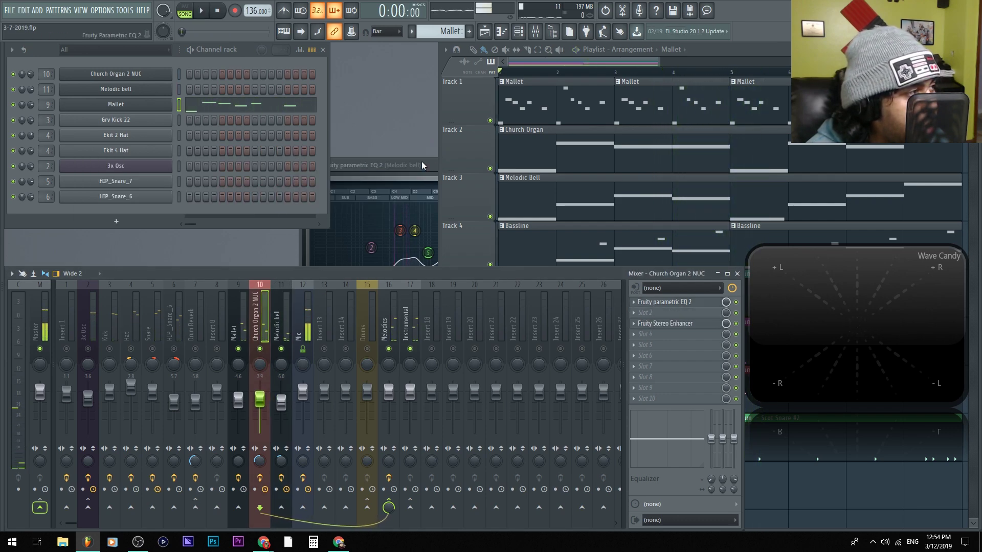
{"action": "left_click", "coordinate": [621, 166]}
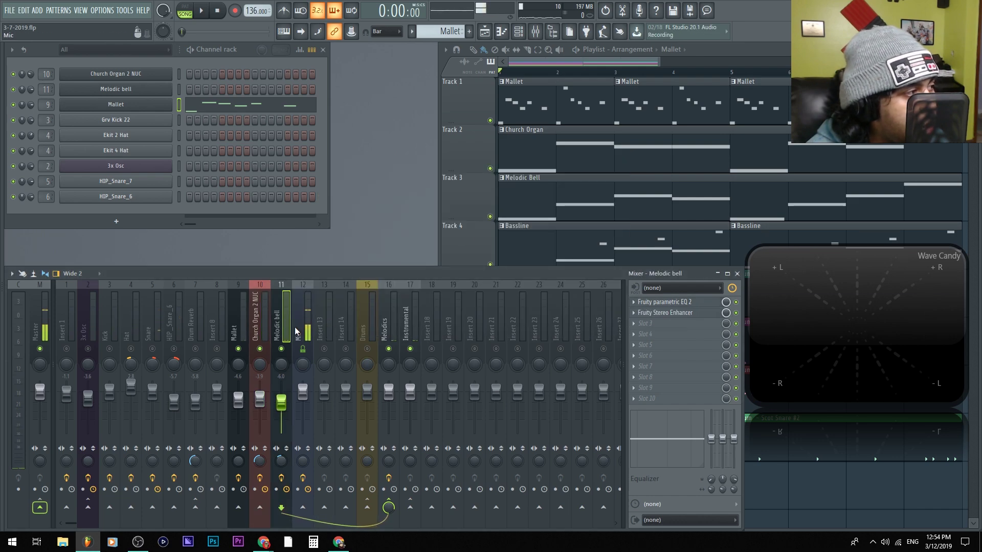
- Play the Church Organ together with the 3x Osc and Kick, and open the organ's parametric EQ above the mixer
{"action": "left_click", "coordinate": [265, 311]}
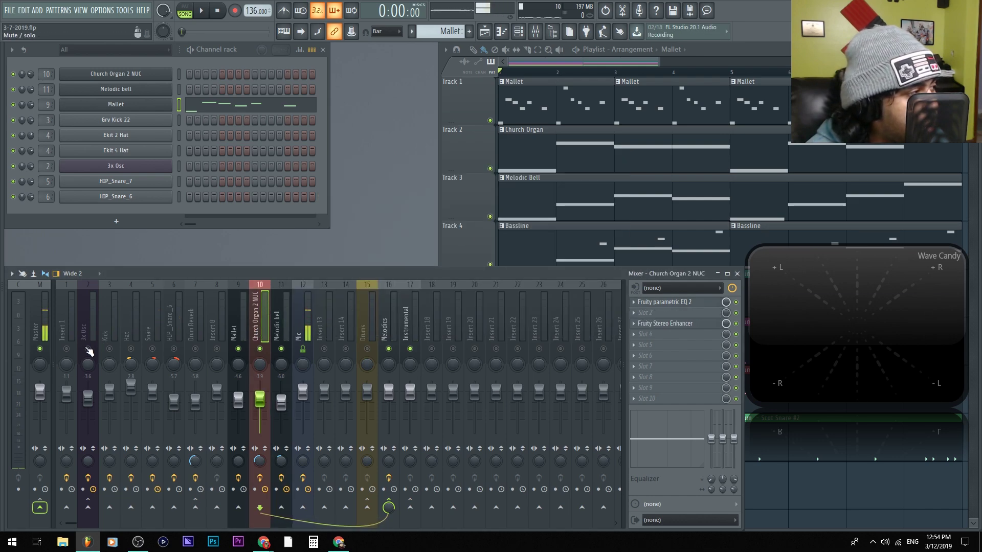
{"action": "key", "text": "space"}
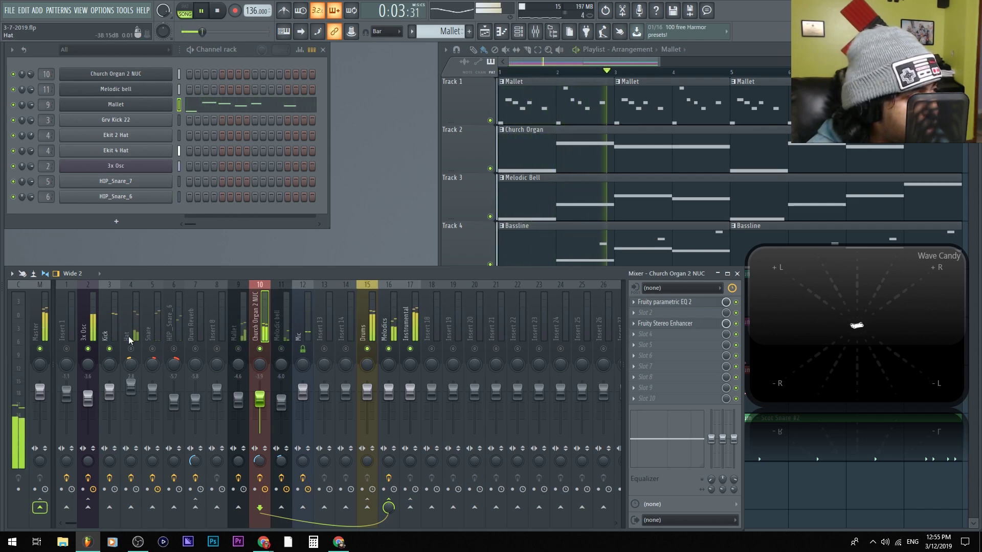
{"action": "left_click", "coordinate": [665, 302]}
{"action": "left_click_drag", "start_coordinate": [476, 283], "coordinate": [419, 71]}
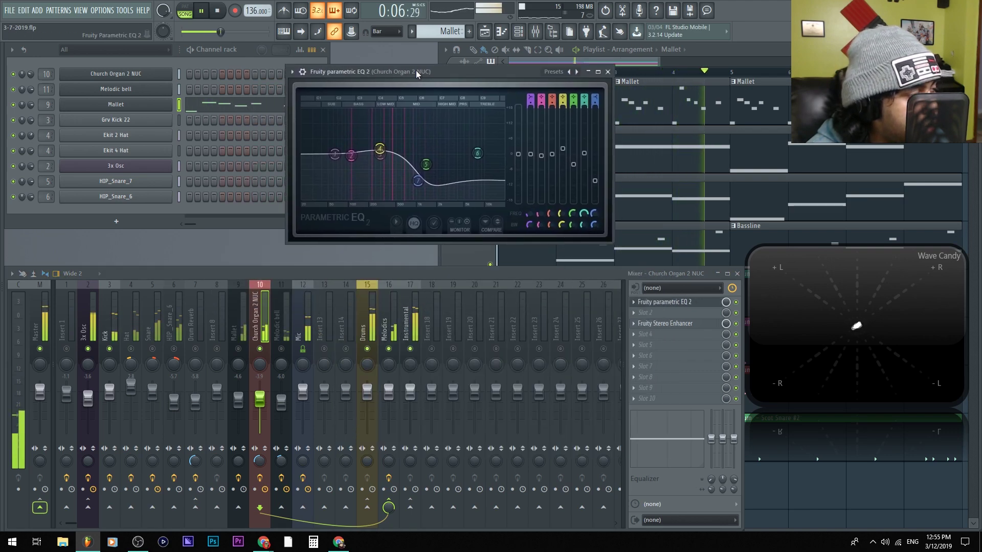
- Open the parametric EQs of the 3x Osc and Kick tracks and place them below the organ's
{"action": "left_click", "coordinate": [88, 328]}
{"action": "left_click", "coordinate": [665, 323]}
{"action": "left_click_drag", "start_coordinate": [542, 81], "coordinate": [431, 253]}
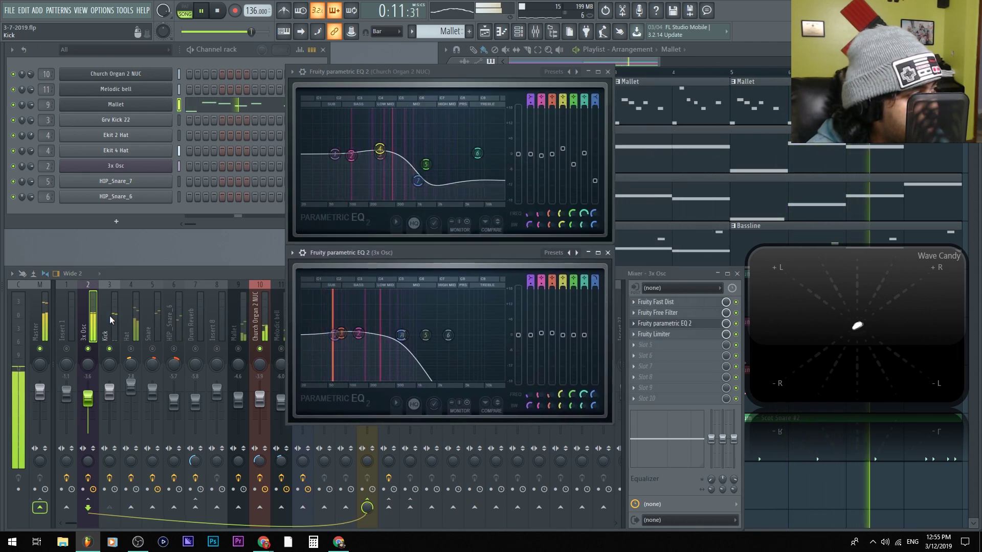
{"action": "left_click", "coordinate": [110, 320]}
{"action": "left_click", "coordinate": [665, 302]}
{"action": "left_click_drag", "start_coordinate": [245, 143], "coordinate": [485, 363]}
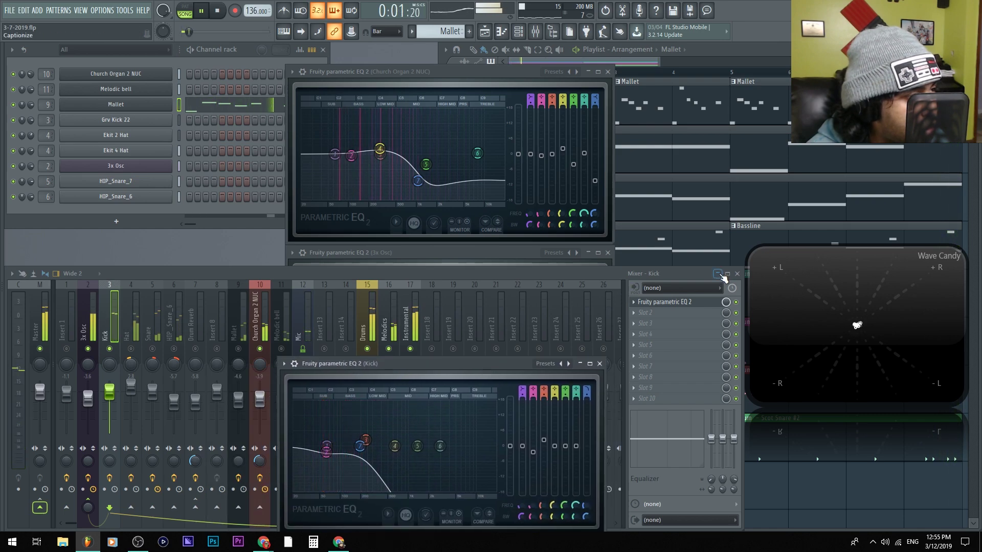
- Close the mixer and spread out the Church Organ, 3x Osc and Kick EQ windows so they do not overlap
{"action": "left_click", "coordinate": [738, 273]}
{"action": "left_click_drag", "start_coordinate": [417, 256], "coordinate": [415, 186]}
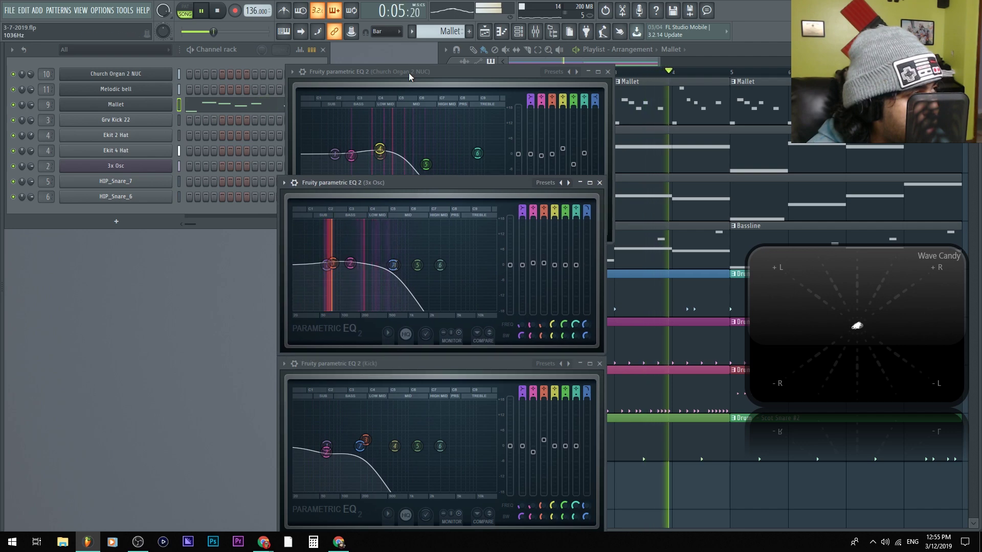
{"action": "left_click_drag", "start_coordinate": [404, 70], "coordinate": [127, 51]}
{"action": "key", "text": "space"}
{"action": "left_click_drag", "start_coordinate": [374, 183], "coordinate": [432, 51]}
{"action": "left_click_drag", "start_coordinate": [370, 357], "coordinate": [99, 230]}
- Select bar 4 of the playlist as the loop range and play it with the 3x Osc EQ in front
{"action": "left_click", "coordinate": [464, 267]}
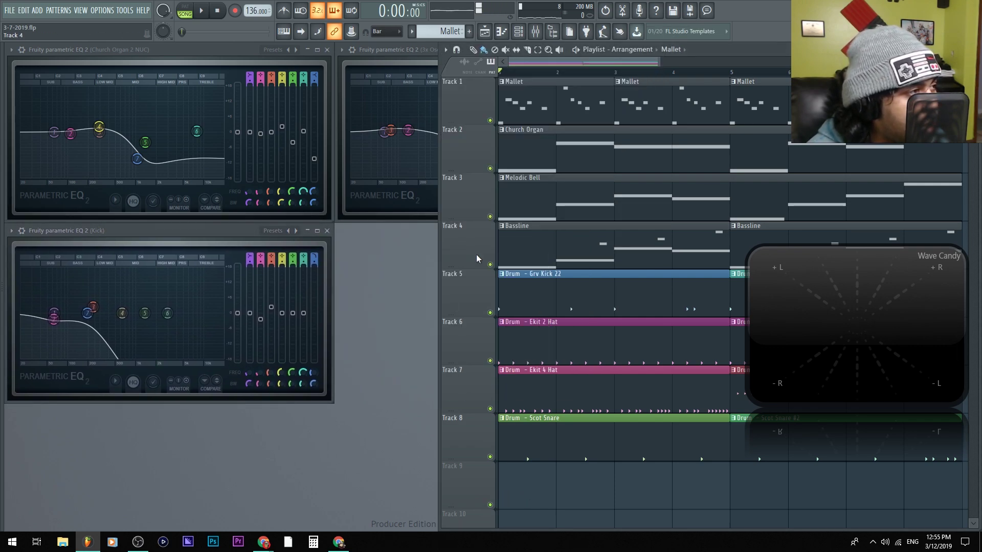
{"action": "left_click", "coordinate": [398, 50]}
{"action": "left_click", "coordinate": [775, 51]}
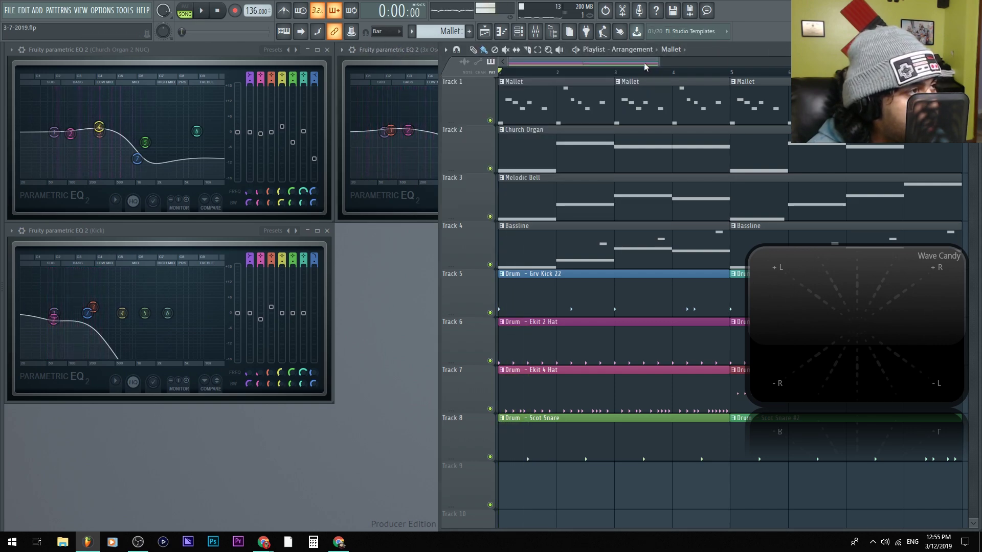
{"action": "left_click_drag", "start_coordinate": [672, 71], "coordinate": [730, 72]}
{"action": "key", "text": "space"}
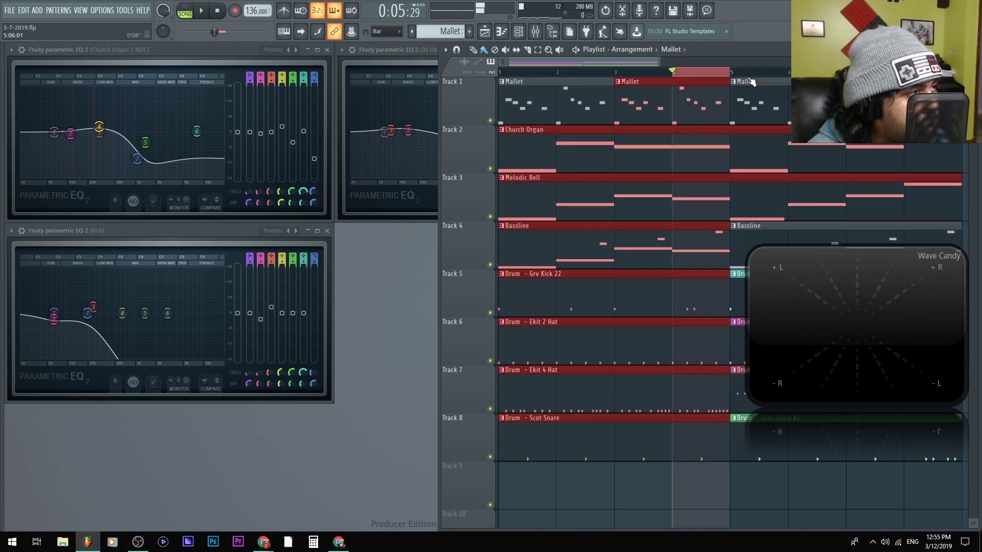
{"action": "left_click", "coordinate": [394, 50]}
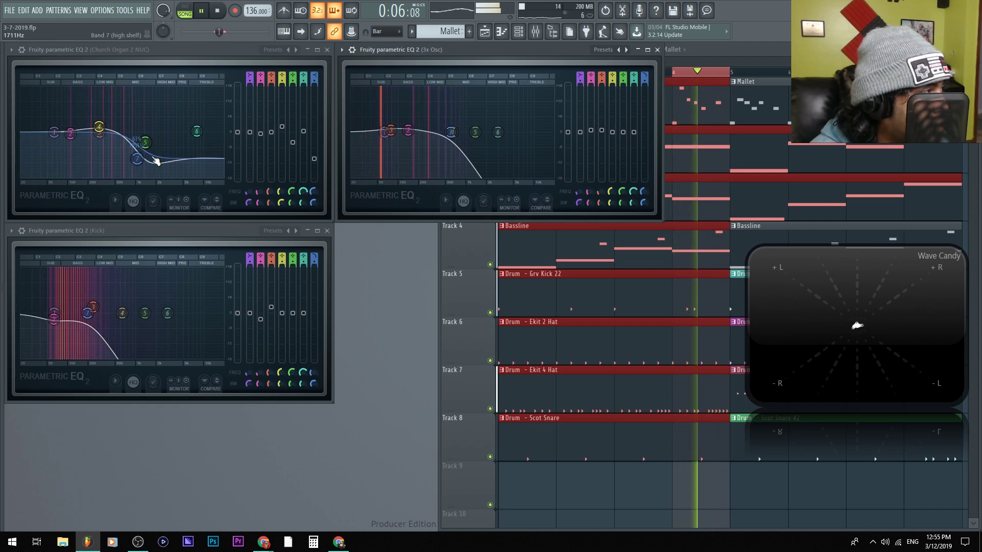
- Reopen the mixer and audition the looped bar with the Church Organ soloed
{"action": "key", "text": "space"}
{"action": "key", "text": "F9"}
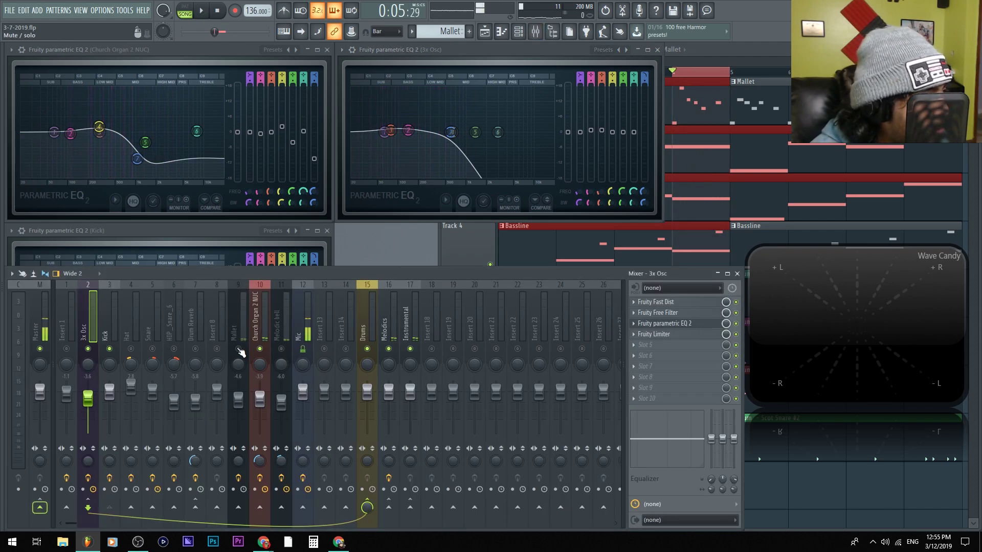
{"action": "key", "text": "space"}
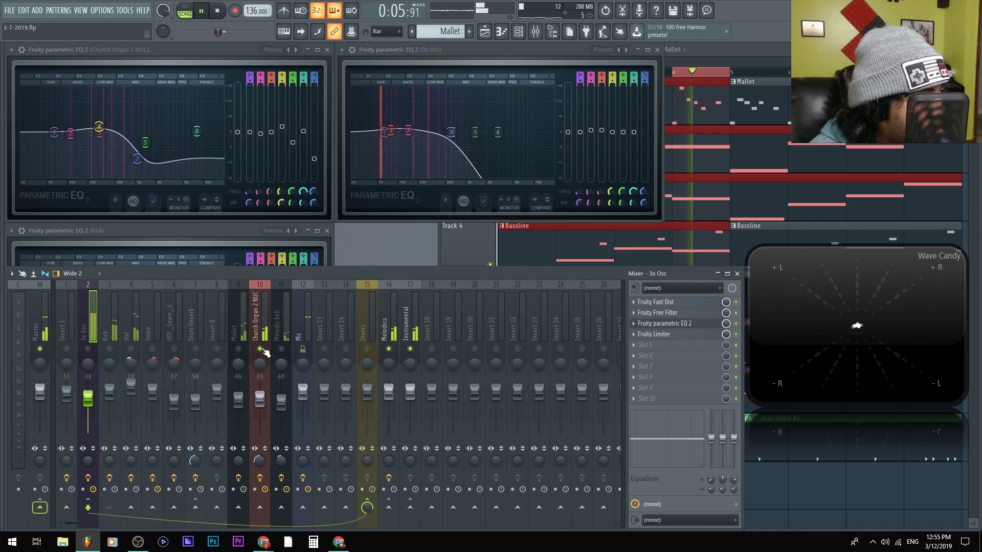
{"action": "key", "text": "space"}
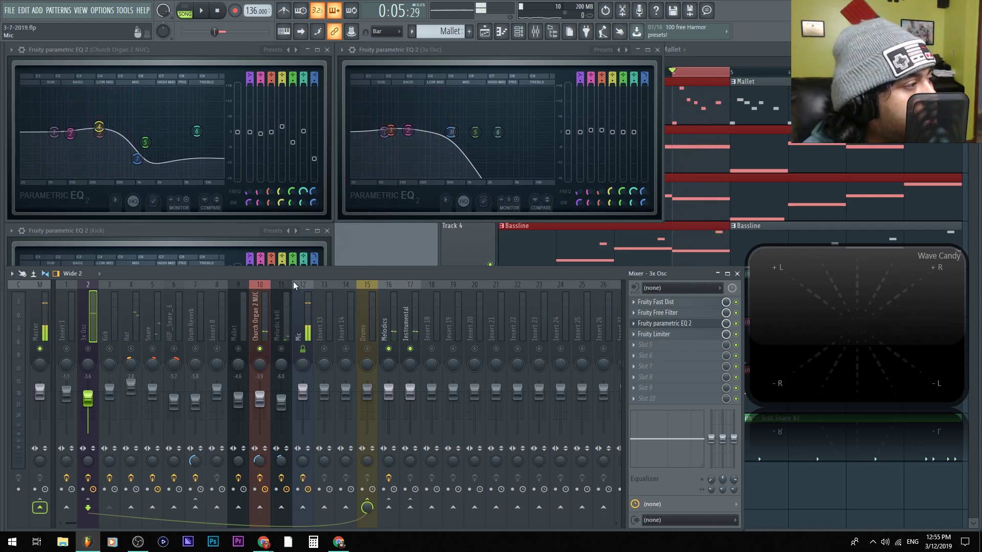
- Close the mixer and replay the looped bar to compare the organ, bass and kick frequencies in their EQs
{"action": "left_click", "coordinate": [227, 237]}
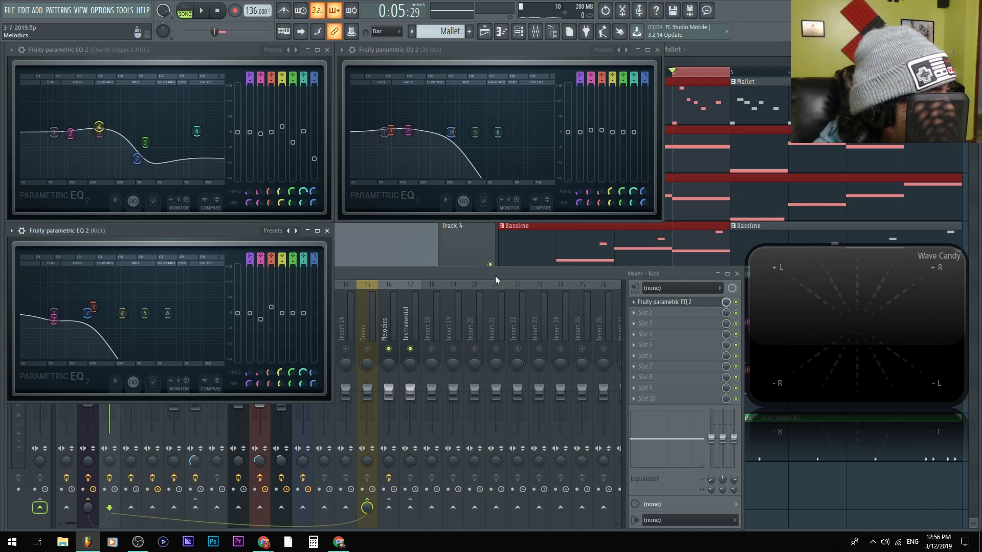
{"action": "left_click", "coordinate": [737, 274]}
{"action": "key", "text": "space"}
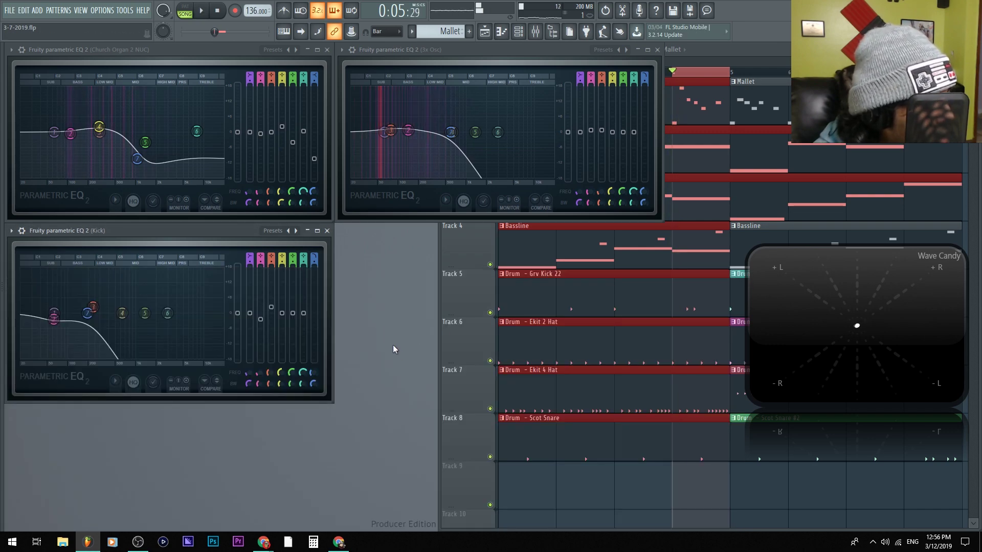
{"action": "key", "text": "F9"}
{"action": "key", "text": "F9"}
{"action": "key", "text": "space"}
{"action": "key", "text": "space"}
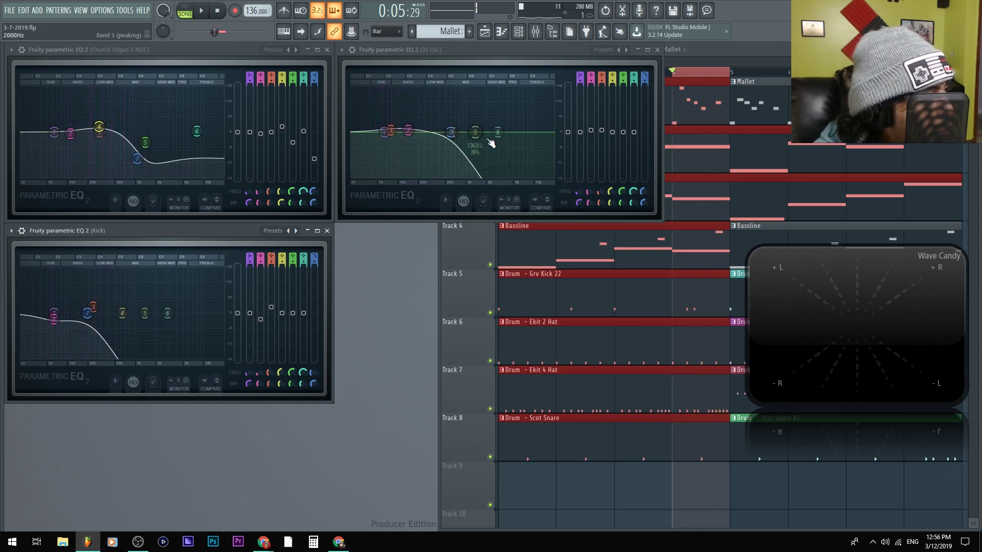
- Cut band 5 of the 3x Osc EQ by about 4 dB at 289 Hz and narrow its bandwidth to about 21%
{"action": "left_click_drag", "start_coordinate": [475, 132], "coordinate": [425, 138]}
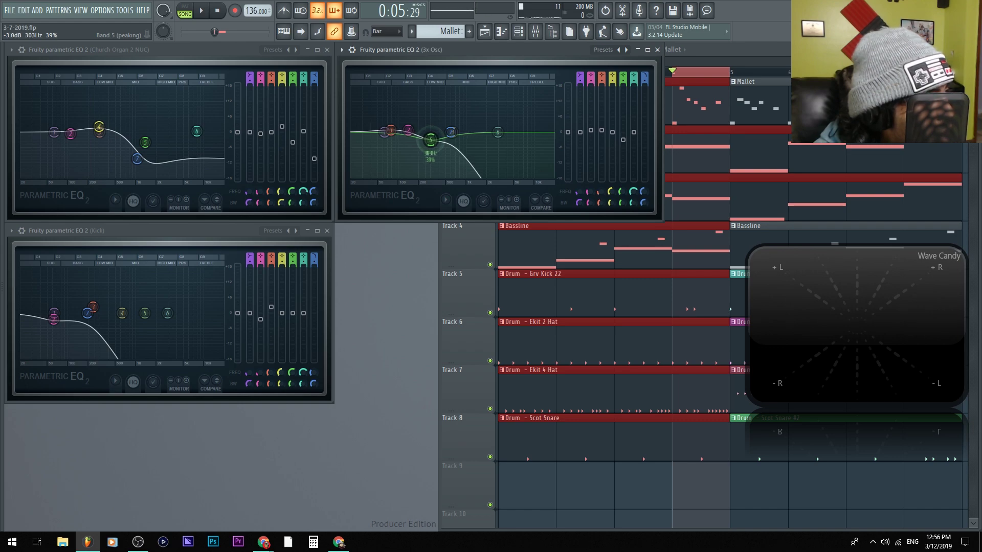
{"action": "left_click_drag", "start_coordinate": [428, 141], "coordinate": [433, 138]}
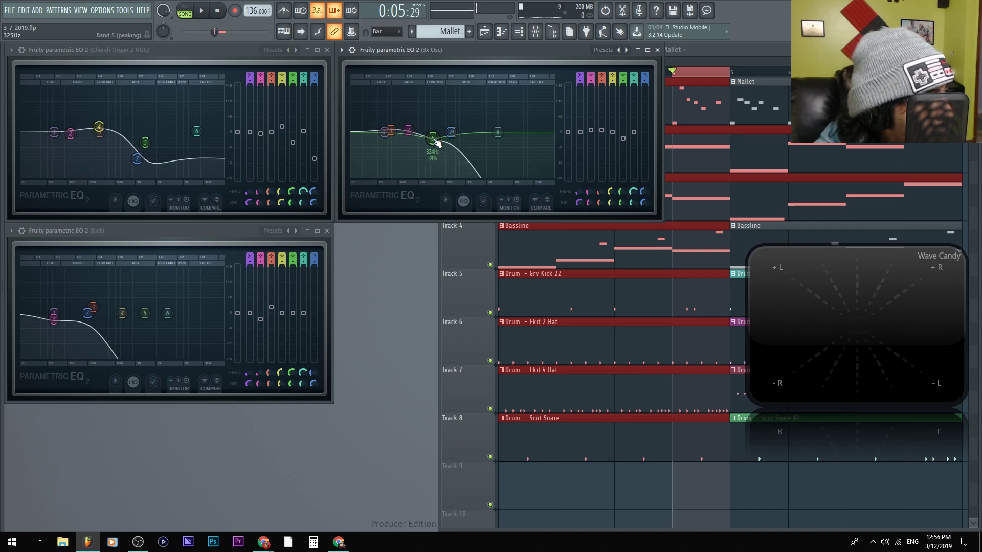
{"action": "right_click", "coordinate": [620, 193]}
{"action": "left_click", "coordinate": [665, 322]}
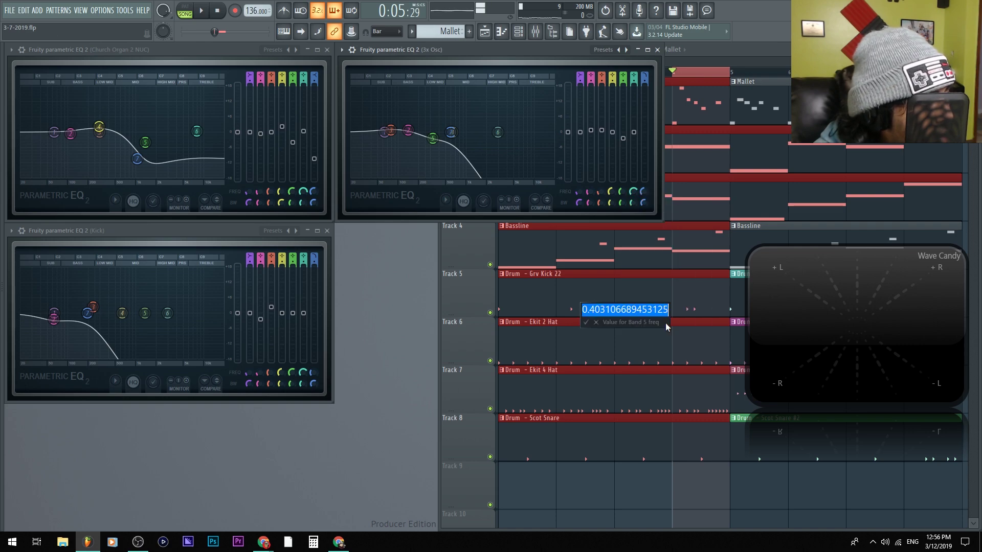
{"action": "key", "text": "Return"}
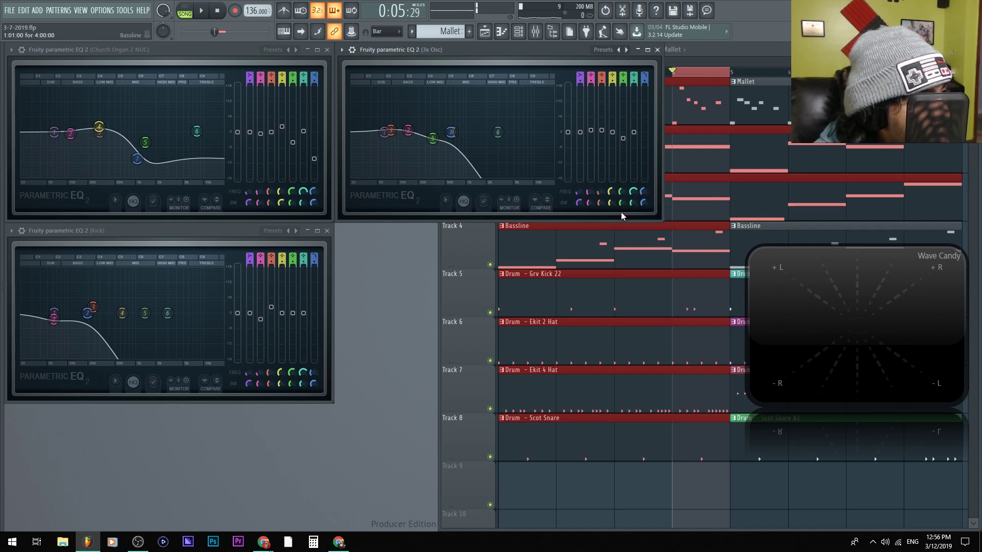
{"action": "left_click", "coordinate": [619, 195]}
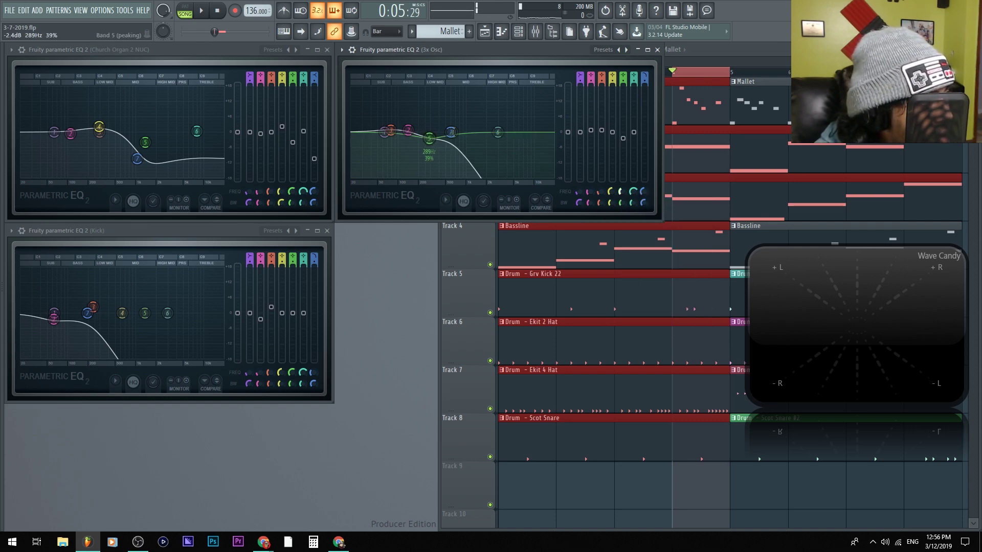
{"action": "left_click_drag", "start_coordinate": [428, 138], "coordinate": [429, 143]}
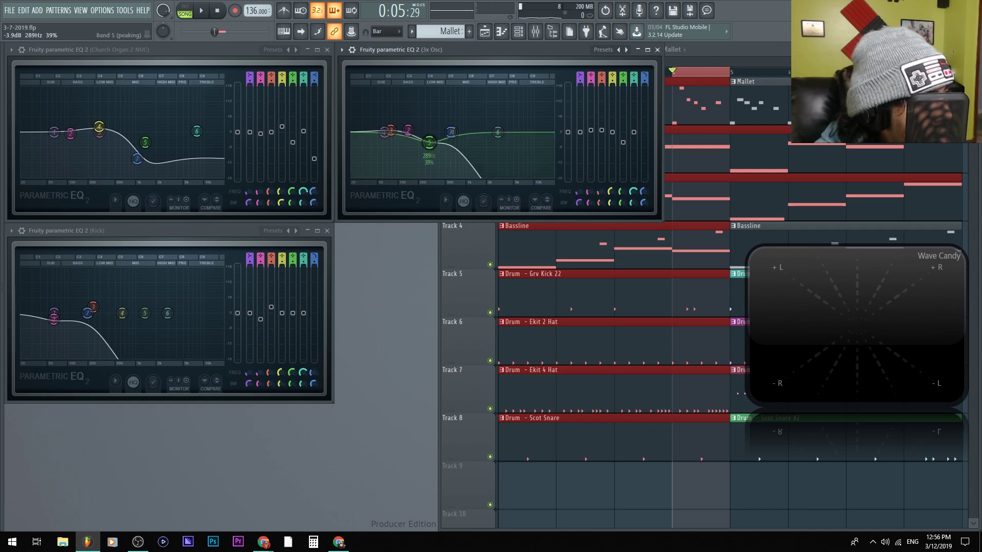
{"action": "left_click_drag", "start_coordinate": [621, 204], "coordinate": [620, 204]}
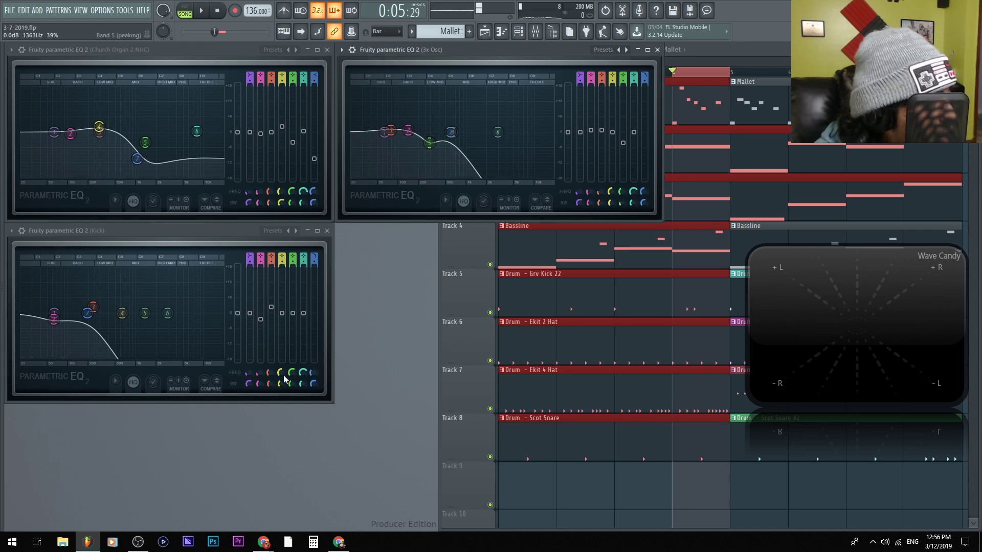
- Copy the 3x Osc's band 5 frequency to band 5 of the Kick EQ and cut that band by about 3.5 dB
{"action": "right_click", "coordinate": [621, 195]}
{"action": "left_click", "coordinate": [660, 306]}
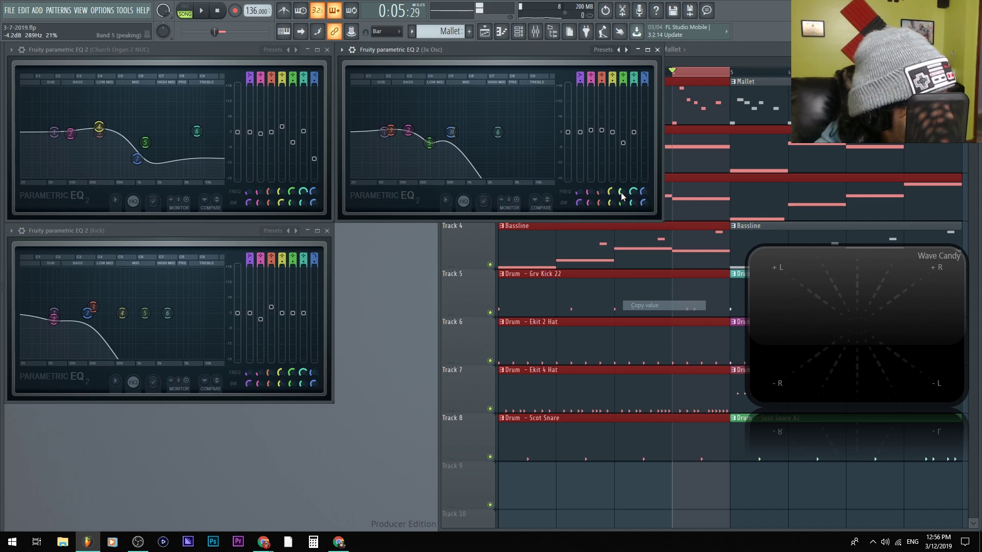
{"action": "right_click", "coordinate": [293, 377]}
{"action": "left_click", "coordinate": [322, 497]}
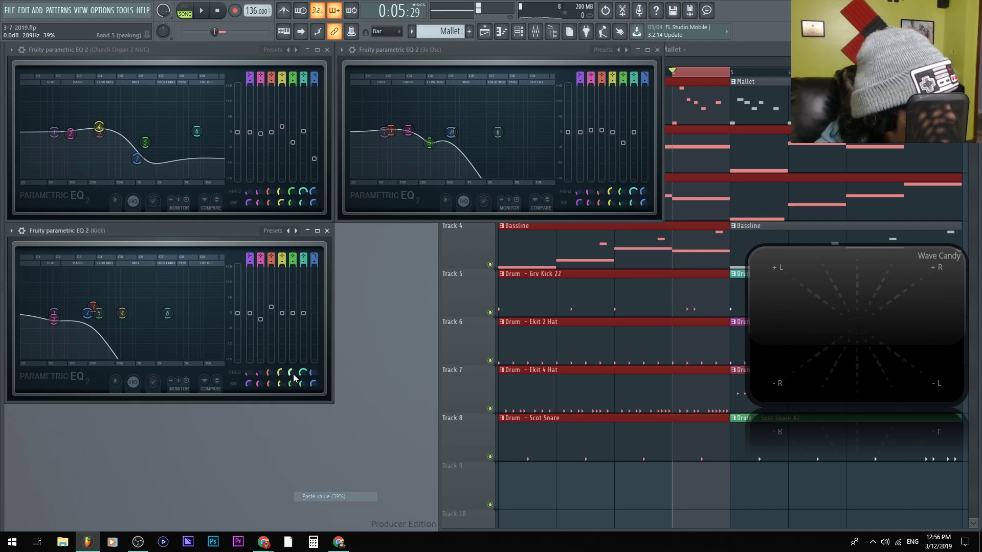
{"action": "left_click_drag", "start_coordinate": [295, 317], "coordinate": [295, 325]}
- Play the looped bar while deepening the 3x Osc's band 5 cut, and close all three parametric EQ windows
{"action": "key", "text": "space"}
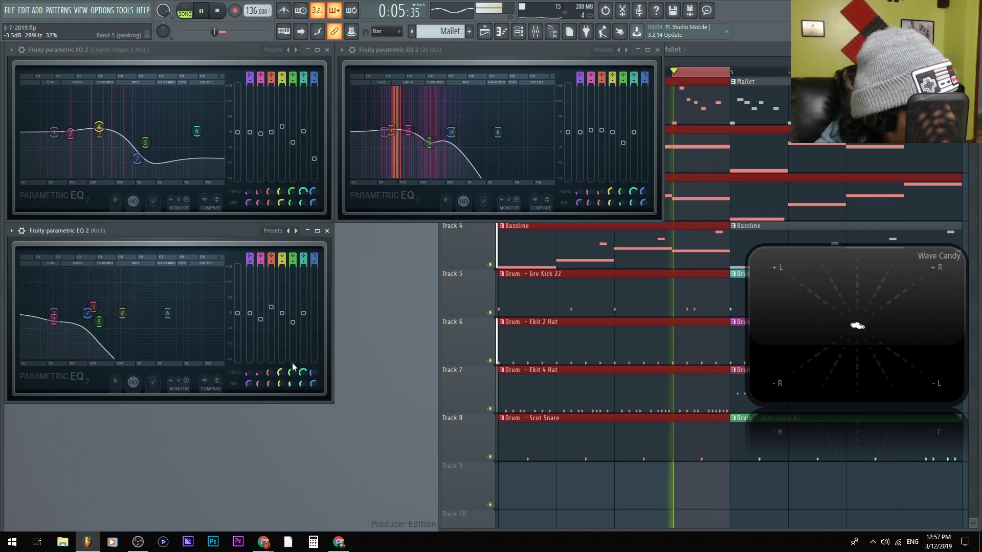
{"action": "key", "text": "space"}
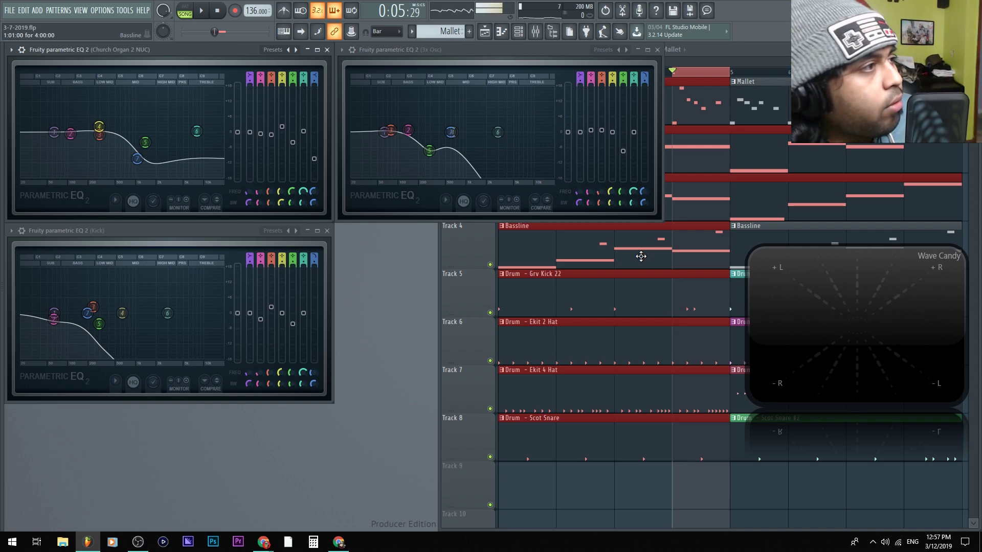
{"action": "left_click", "coordinate": [326, 49]}
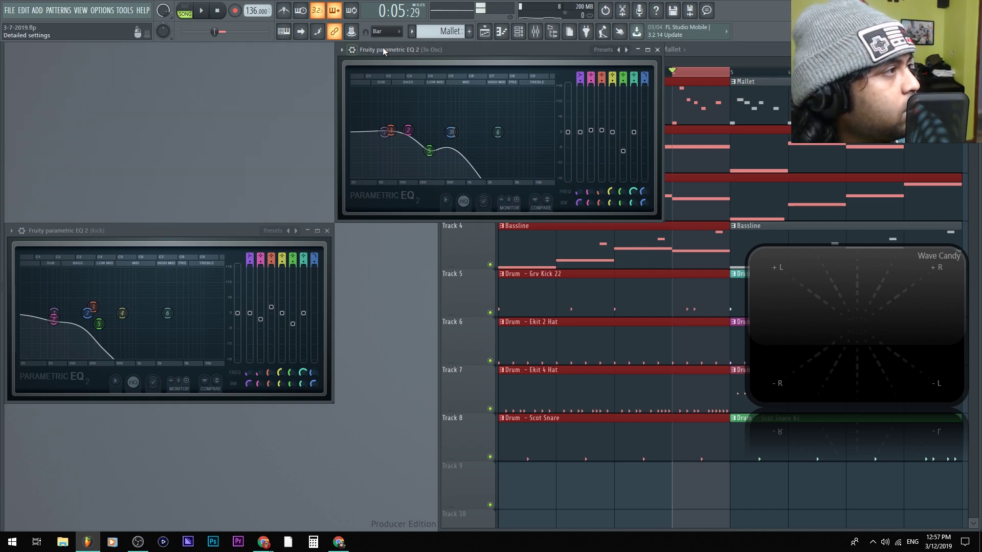
{"action": "left_click", "coordinate": [658, 50]}
{"action": "left_click", "coordinate": [326, 230]}
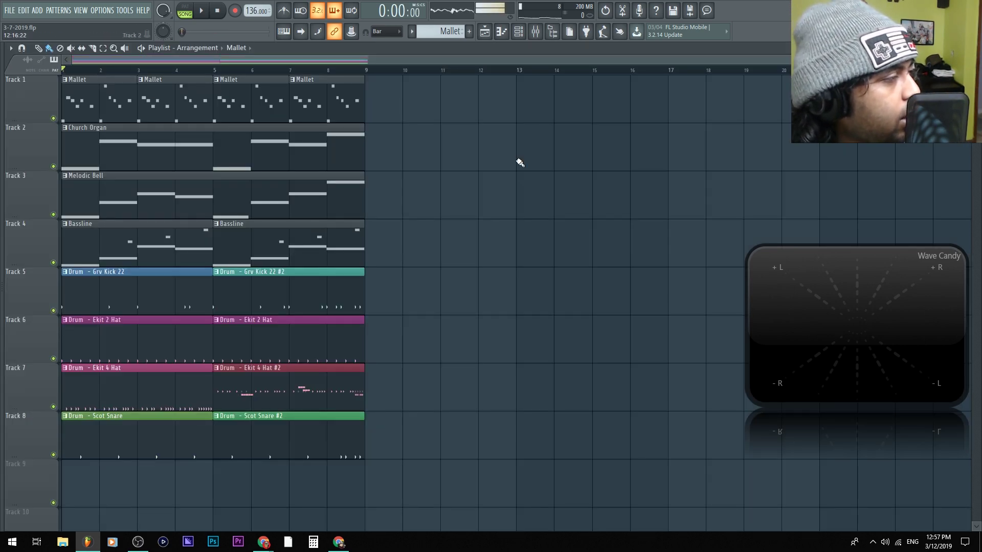
- Zoom in on the eight-bar arrangement in the playlist and play it from the start
{"action": "scroll", "coordinate": [517, 161], "scroll_direction": "up", "scroll_amount": 3}
{"action": "key", "text": "space"}
{"action": "scroll", "coordinate": [504, 158], "scroll_direction": "down", "scroll_amount": 1}
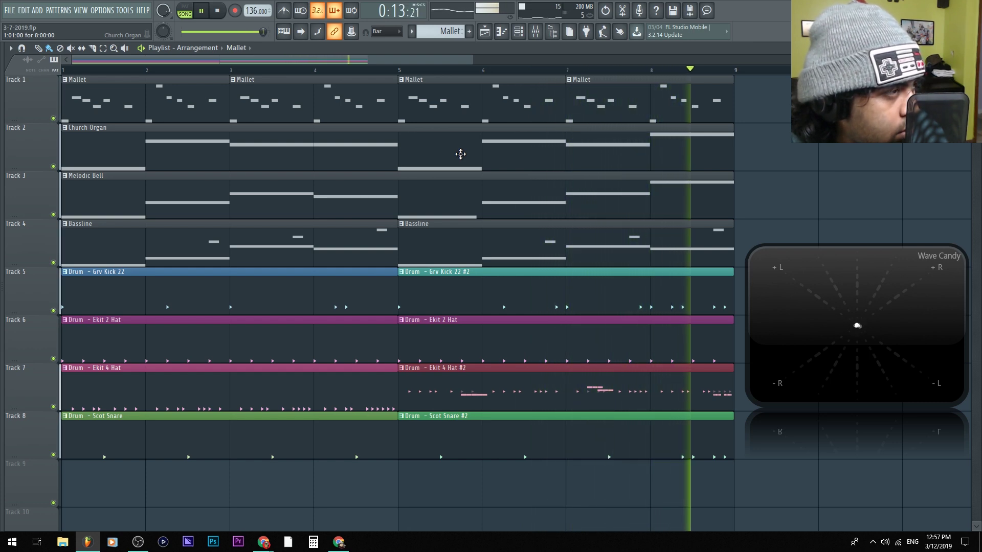
{"action": "key", "text": "space"}
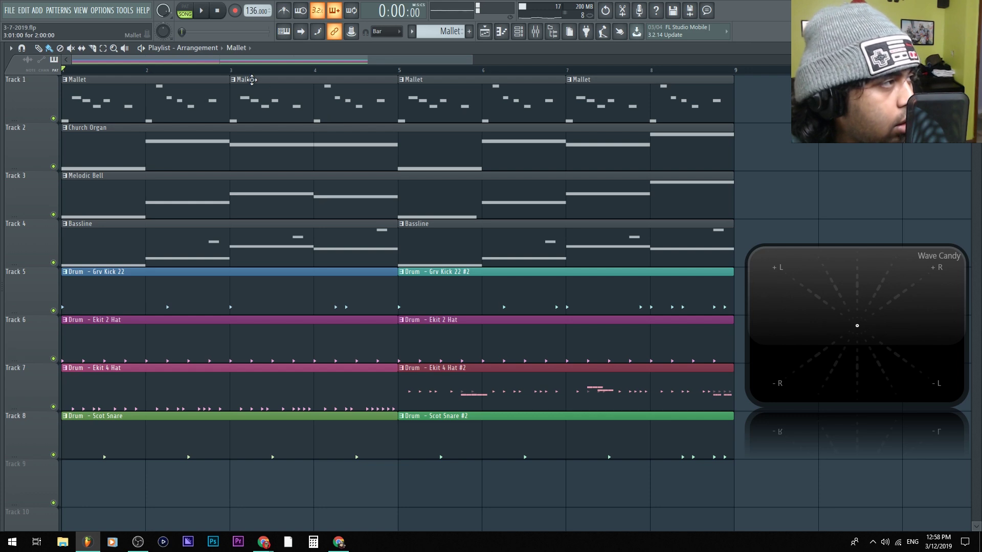
- Replay the arrangement from bar 4 and from bar 3 to check the equalised low end
{"action": "left_click", "coordinate": [314, 68]}
{"action": "key", "text": "space"}
{"action": "key", "text": "space"}
{"action": "left_click", "coordinate": [248, 72]}
{"action": "key", "text": "space"}
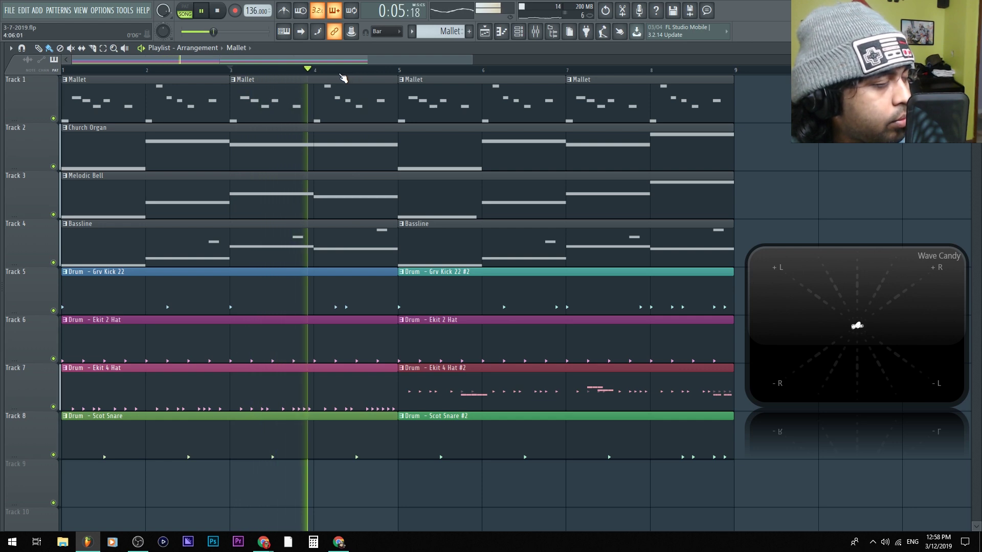
{"action": "key", "text": "space"}
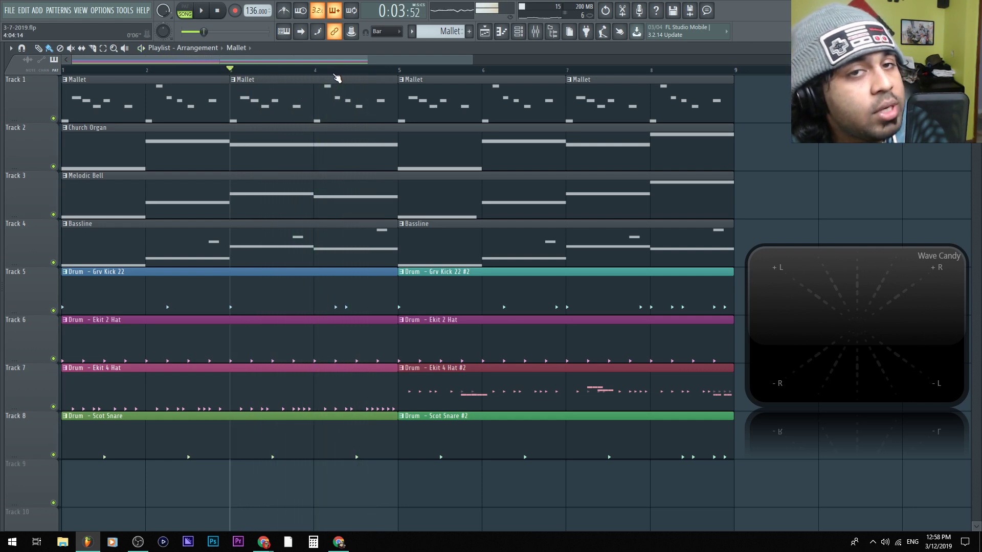
- Play the arrangement while muting the Drums and Melodics buses in turn to compare their levels
{"action": "key", "text": "F9"}
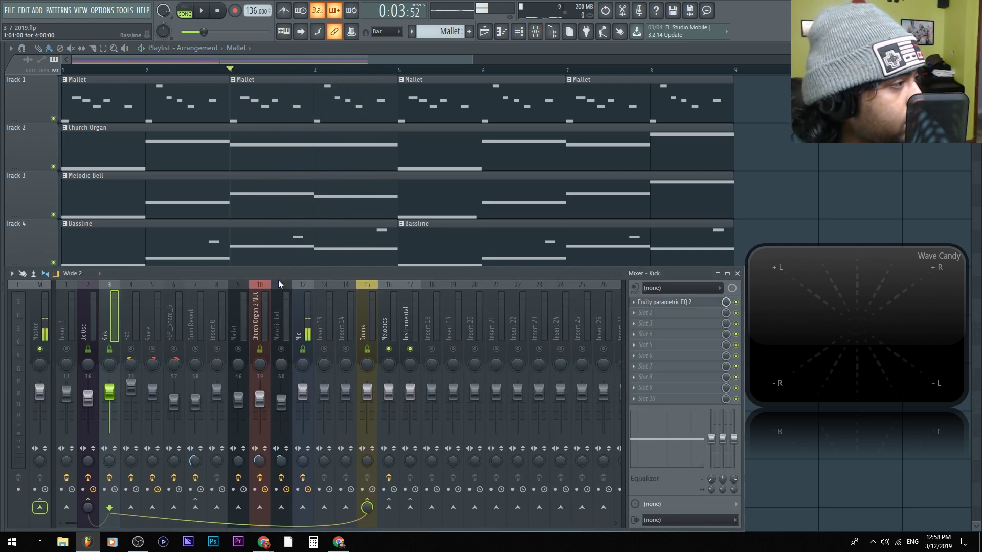
{"action": "left_click", "coordinate": [371, 318]}
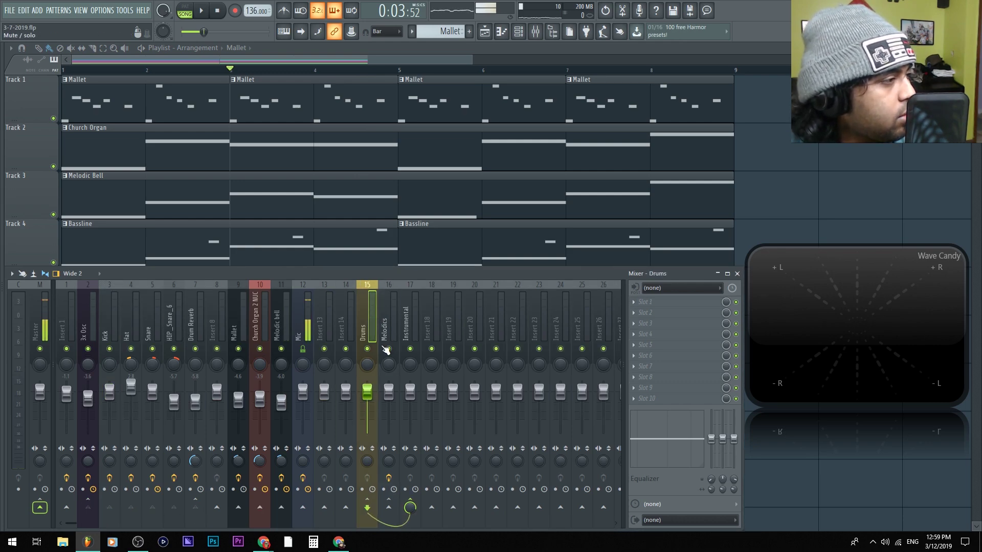
{"action": "left_click", "coordinate": [394, 330]}
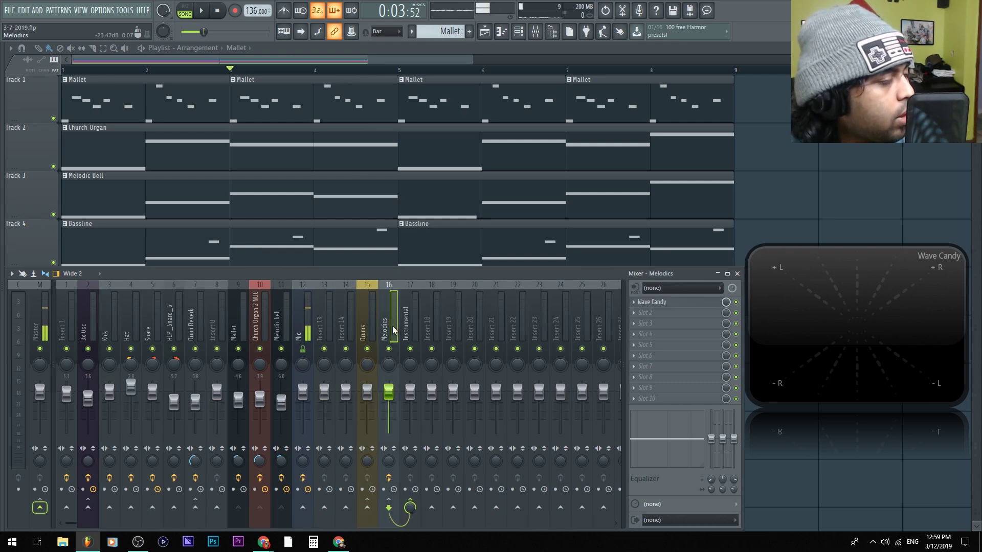
{"action": "key", "text": "space"}
{"action": "left_click", "coordinate": [367, 348]}
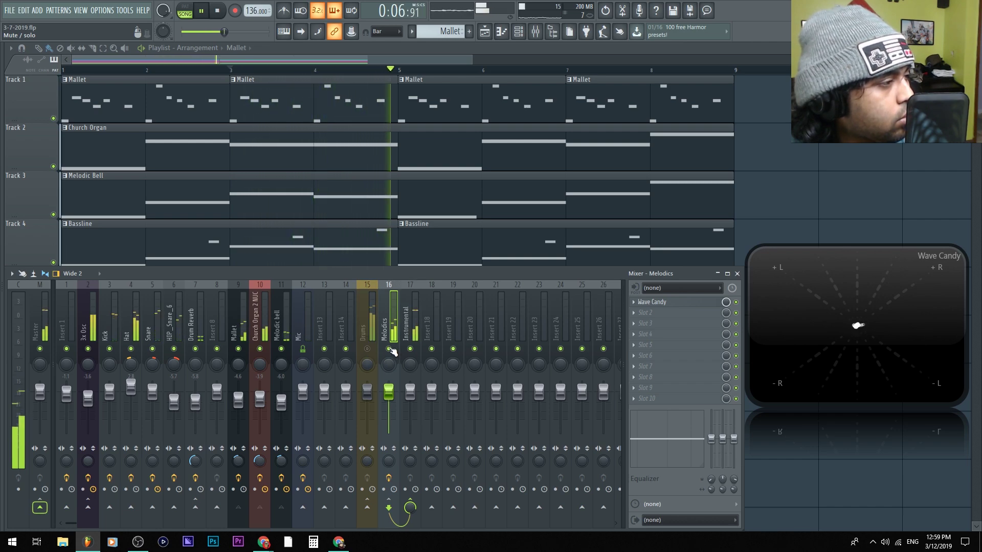
{"action": "left_click", "coordinate": [389, 349]}
{"action": "left_click", "coordinate": [368, 348]}
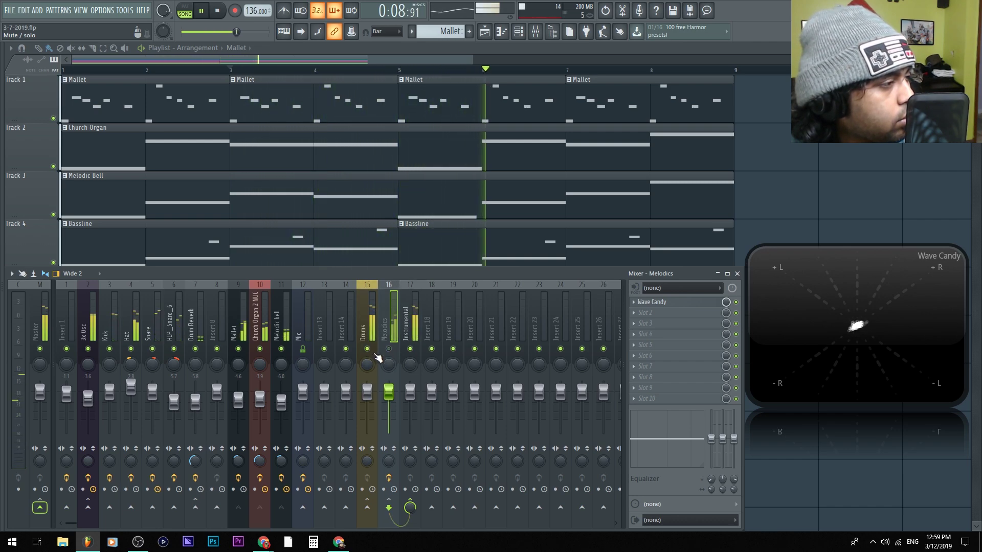
{"action": "key", "text": "space"}
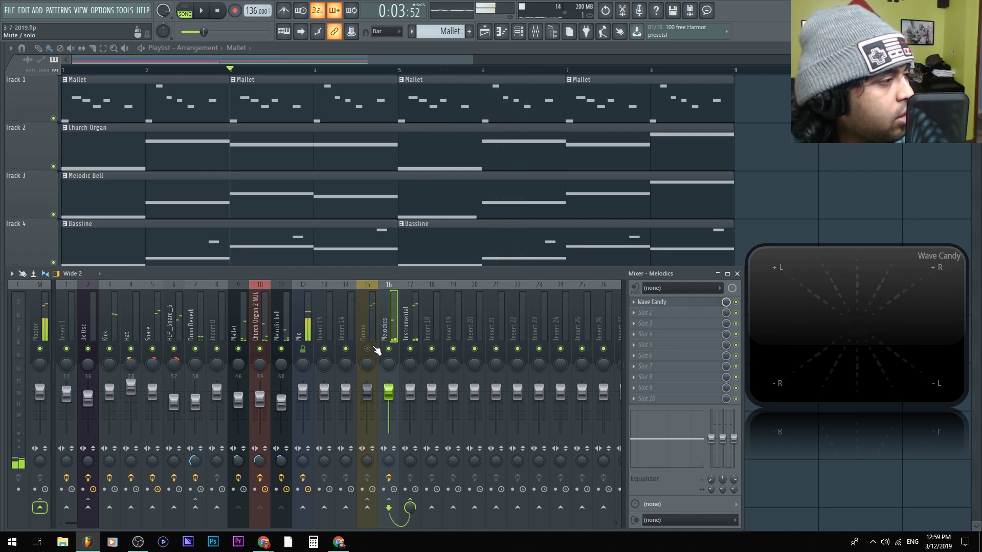
- Play the arrangement, rebalance the Drums and Melodics faders against each other from reduced levels, and raise both together to about 0 dB
{"action": "key", "text": "space"}
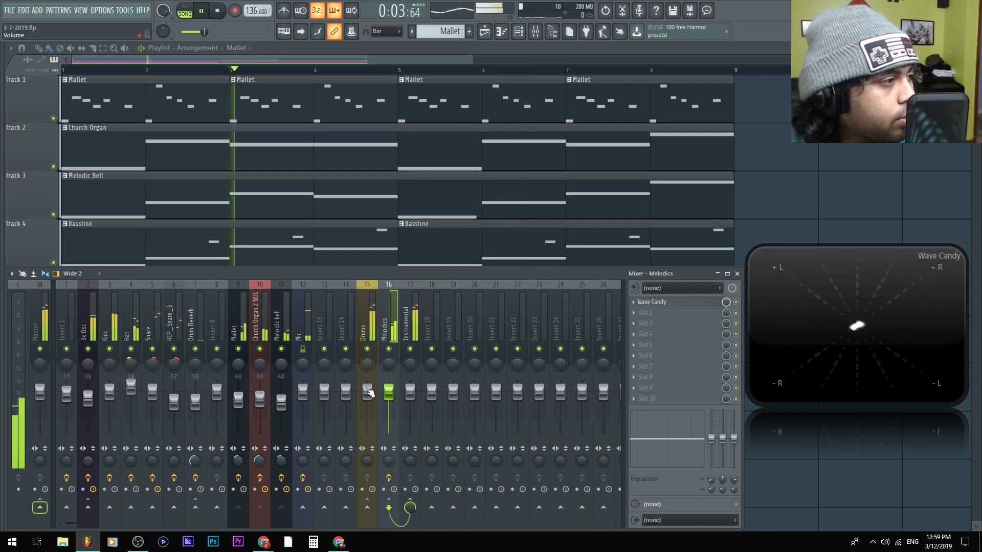
{"action": "mouse_move", "coordinate": [367, 392]}
{"action": "left_mouse_down"}
{"action": "mouse_move", "coordinate": [367, 425]}
{"action": "mouse_move", "coordinate": [388, 433]}
{"action": "mouse_move", "coordinate": [367, 402]}
{"action": "left_mouse_up"}
{"action": "left_click", "coordinate": [367, 425]}
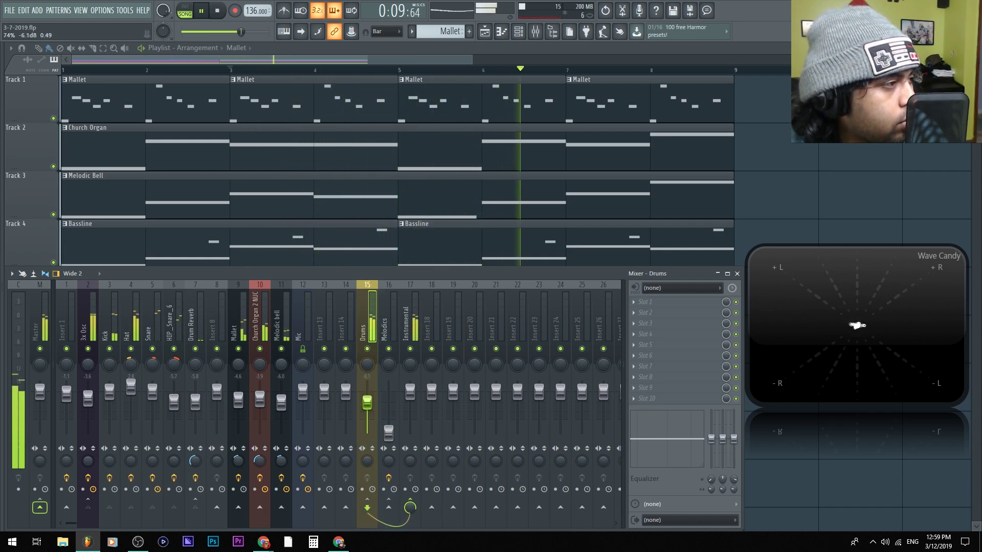
{"action": "left_click_drag", "start_coordinate": [389, 434], "coordinate": [388, 401]}
{"action": "left_click", "coordinate": [366, 403]}
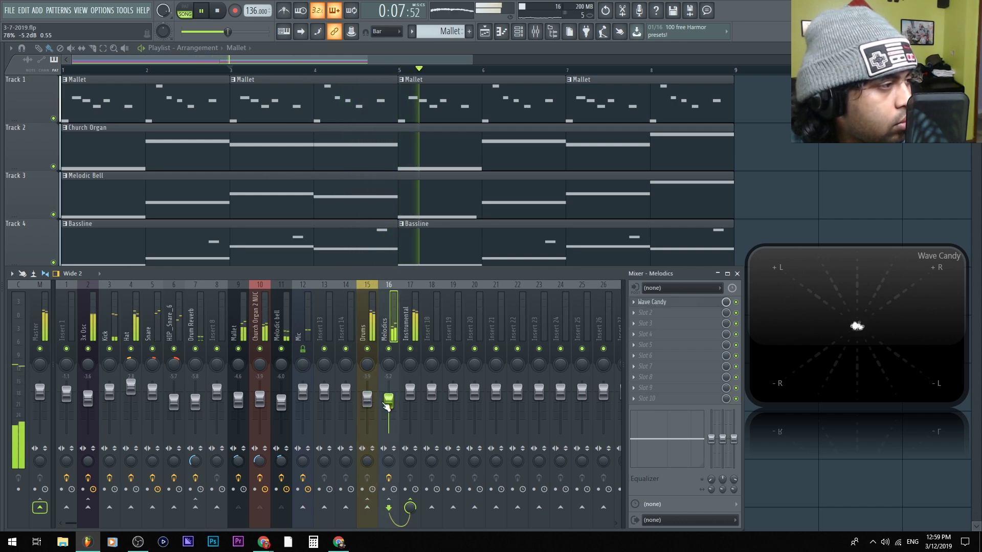
{"action": "left_click", "coordinate": [367, 399]}
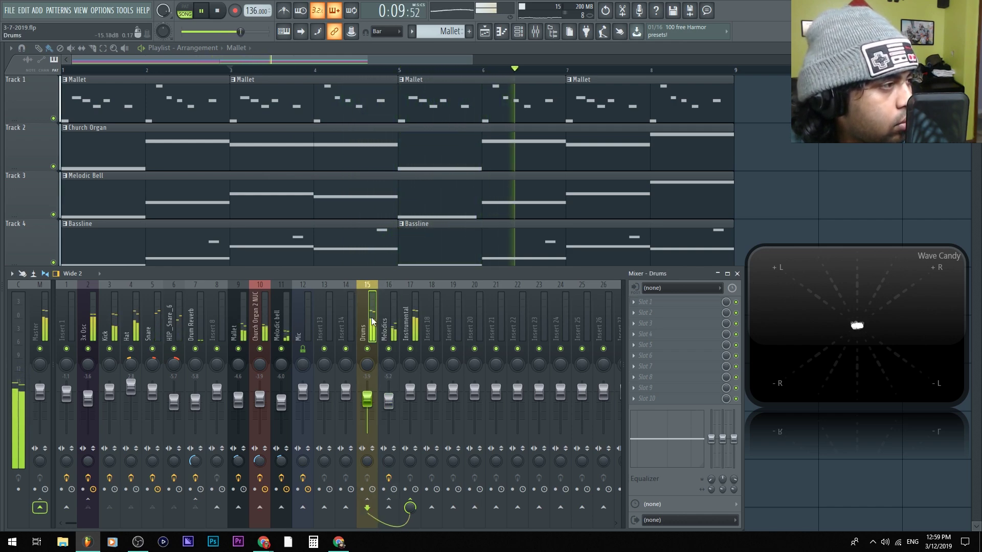
{"action": "left_click_drag", "start_coordinate": [367, 399], "coordinate": [387, 400]}
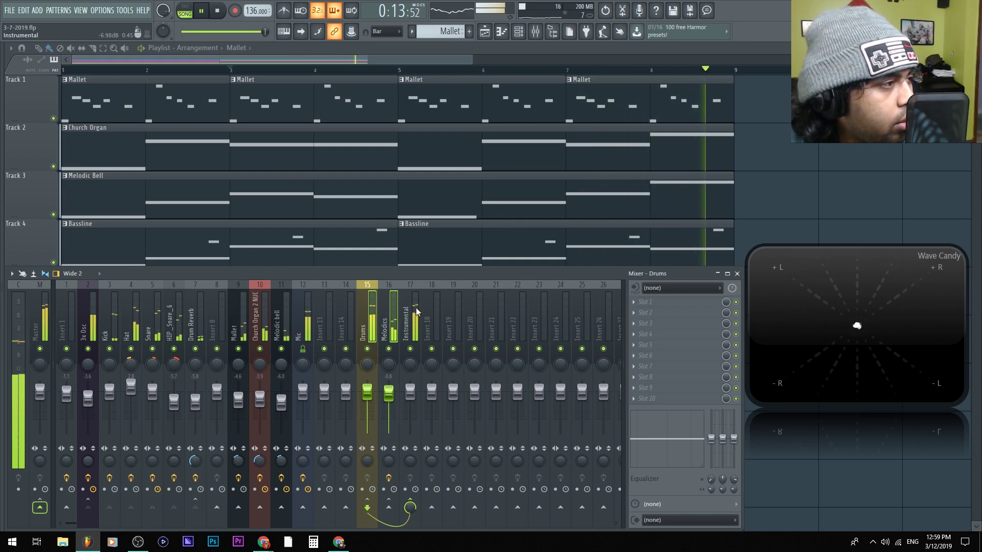
- Lower the Drums and Melodics bus faders together to about -3 dB while the arrangement plays
{"action": "left_click", "coordinate": [410, 398]}
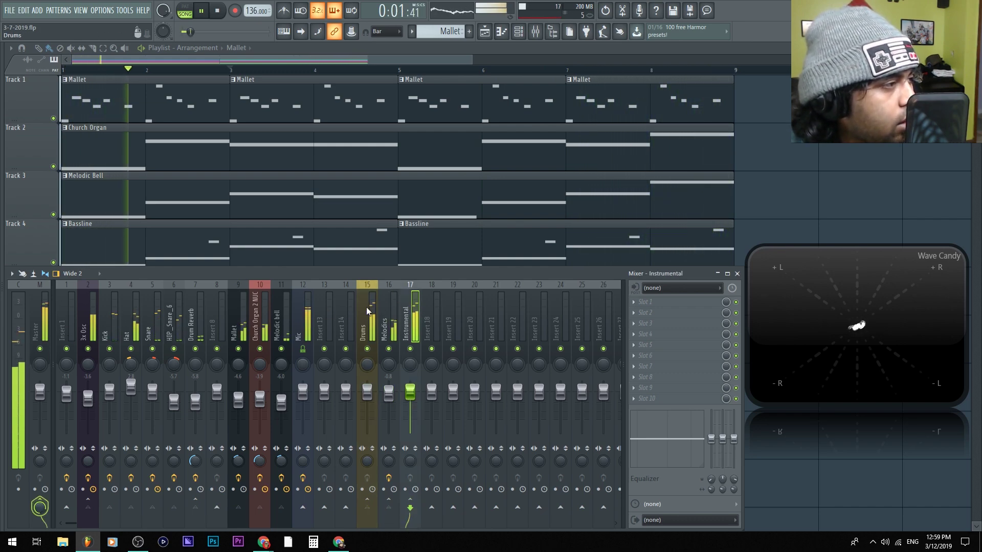
{"action": "left_click", "coordinate": [367, 388]}
{"action": "left_click", "coordinate": [389, 383], "text": "ctrl"}
{"action": "left_click_drag", "start_coordinate": [367, 393], "coordinate": [367, 399]}
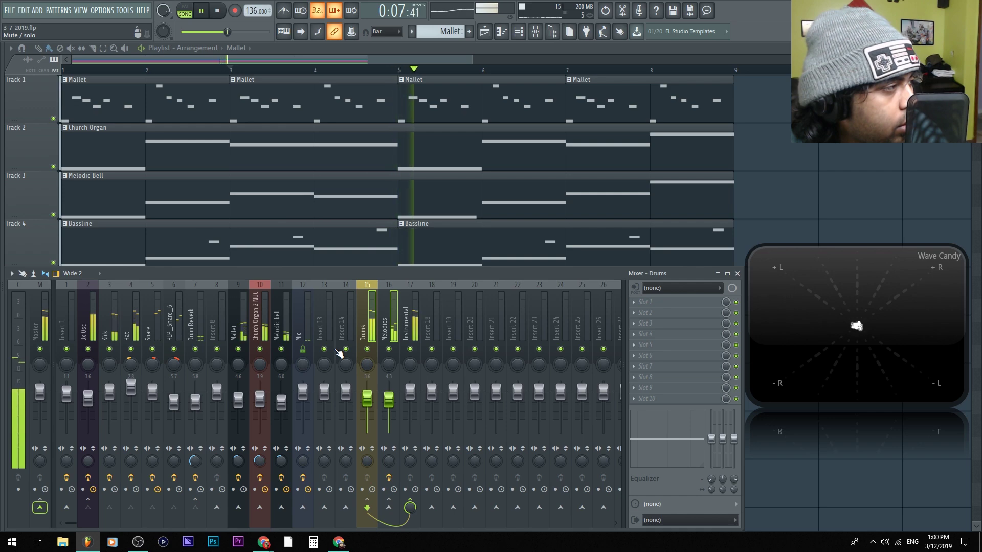
{"action": "left_click_drag", "start_coordinate": [371, 407], "coordinate": [371, 405]}
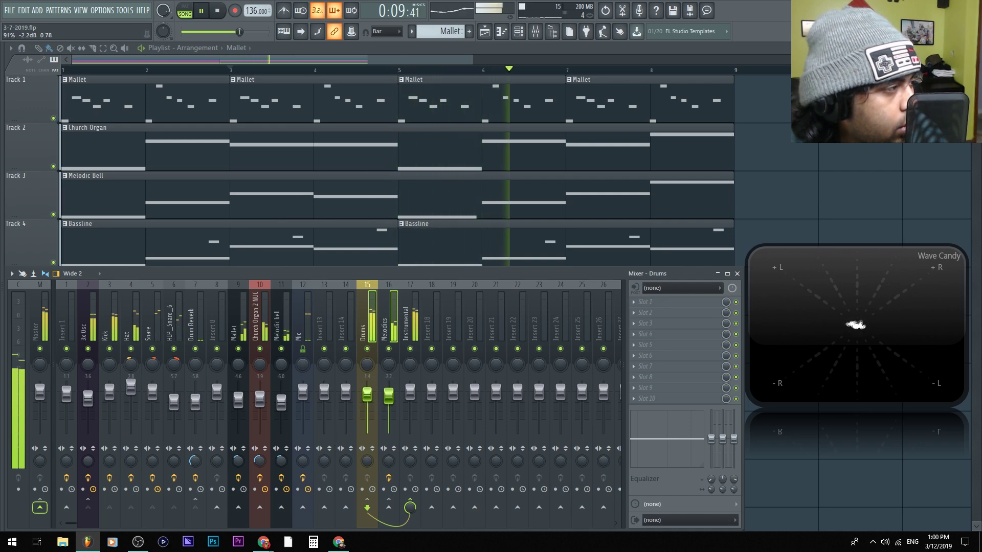
- Check the Instrumental bus level on the peak meter during playback, and stop the song
{"action": "left_click", "coordinate": [410, 317]}
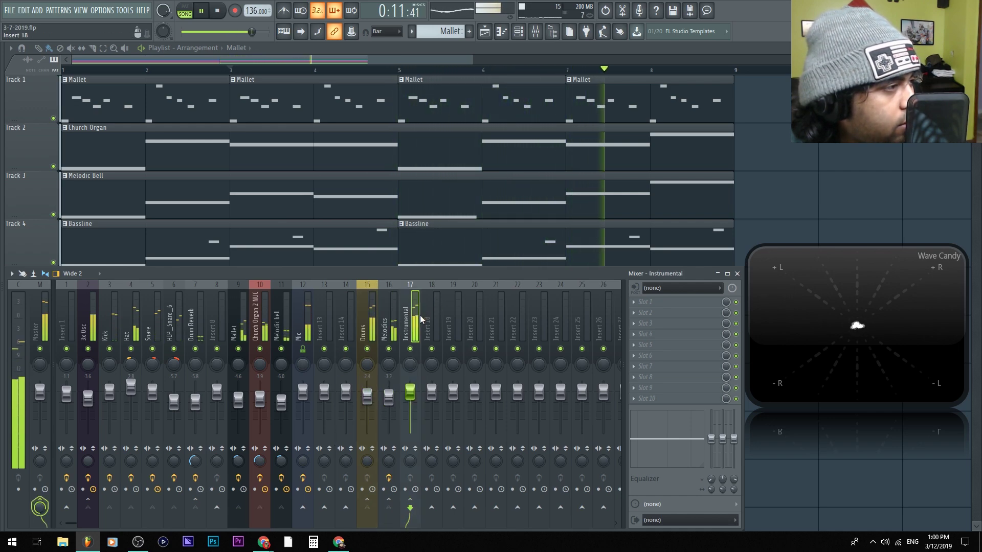
{"action": "left_click_drag", "start_coordinate": [29, 341], "coordinate": [24, 351]}
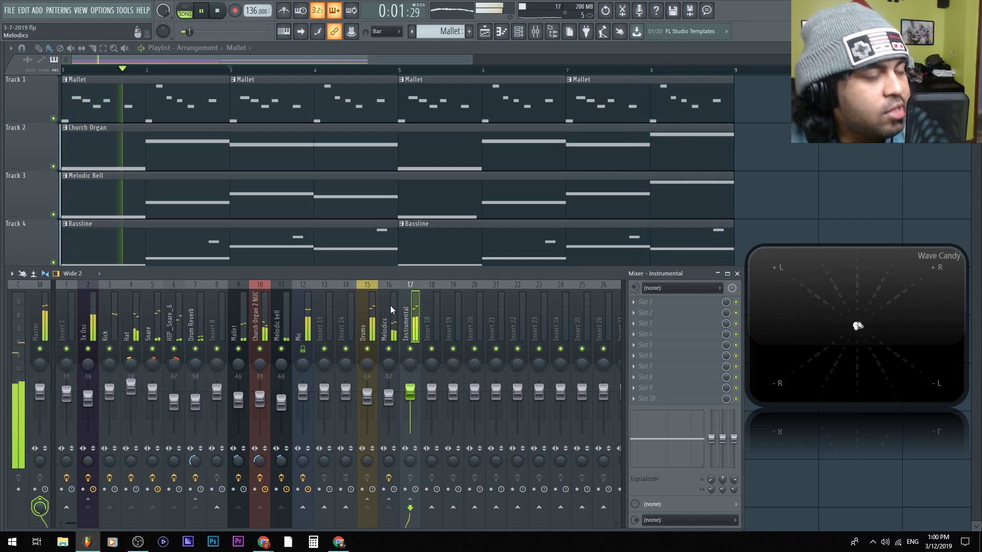
{"action": "left_click", "coordinate": [431, 326]}
{"action": "key", "text": "Left"}
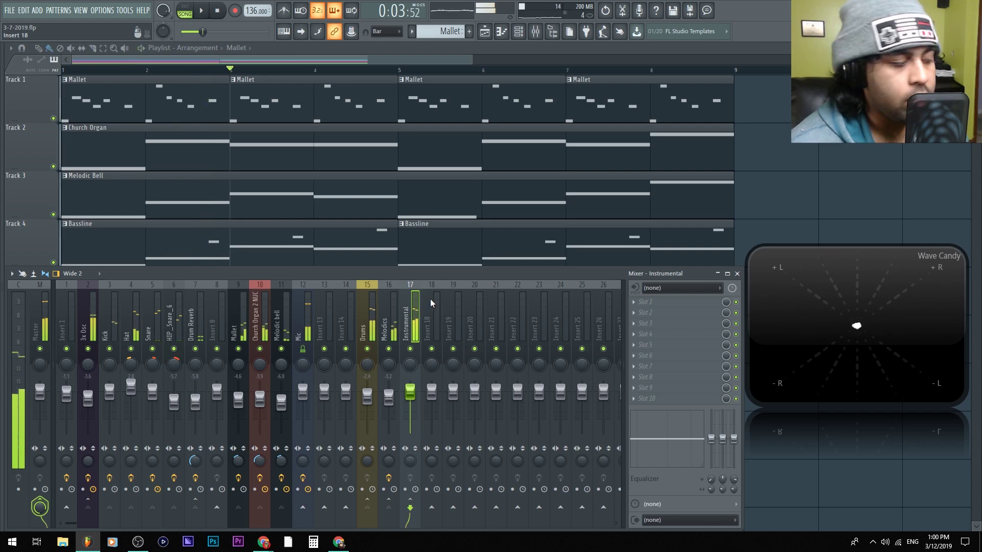
{"action": "key", "text": "ctrl+space"}
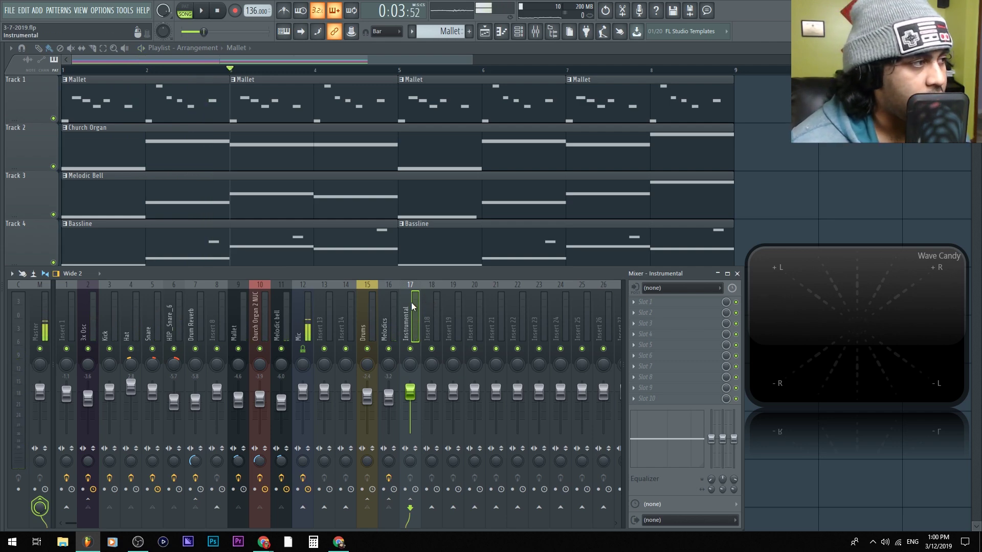
- Close all open windows, including the mixer and Wave Candy
{"action": "key", "text": "F12"}
{"action": "key", "text": "F11"}
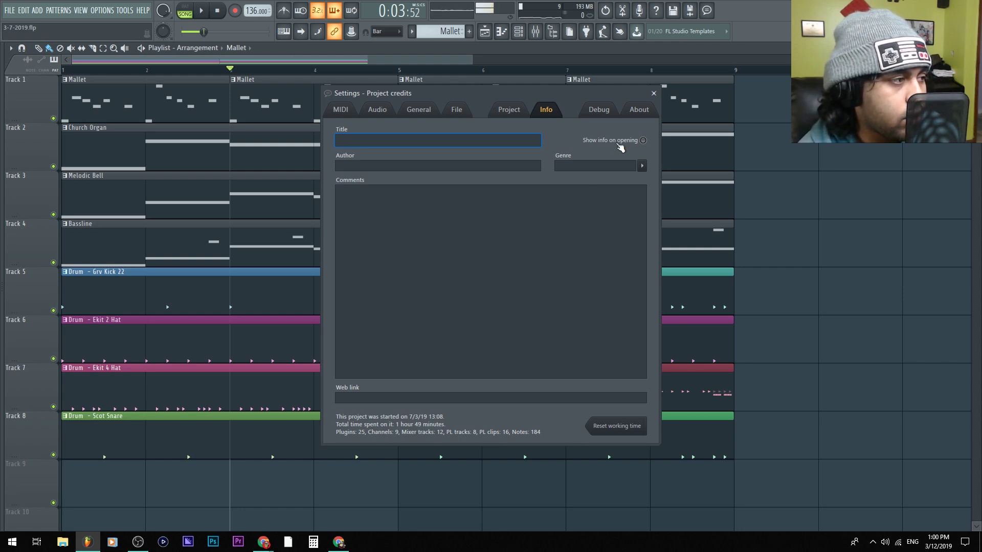
{"action": "left_click", "coordinate": [653, 93]}
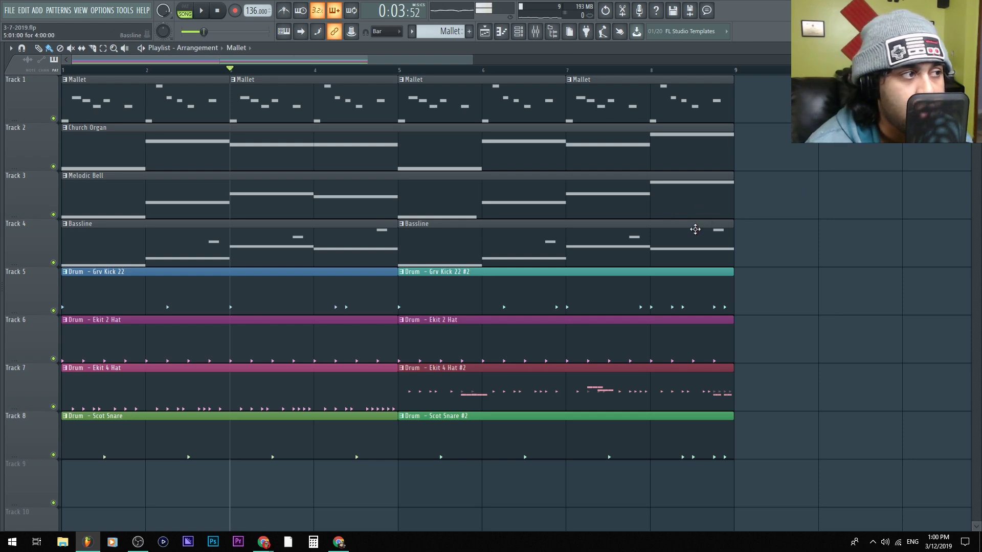
{"action": "key", "text": "F10"}
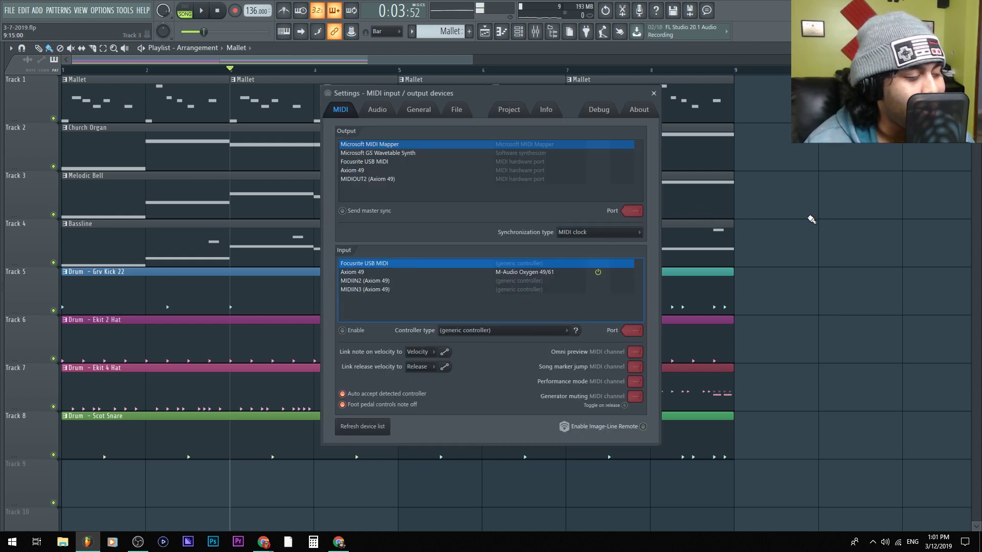
- Inspect the effect slots of the Kick, Hat and Snare mixer tracks, and close the mixer
{"action": "key", "text": "F9"}
{"action": "left_click", "coordinate": [303, 318]}
{"action": "left_click", "coordinate": [110, 317]}
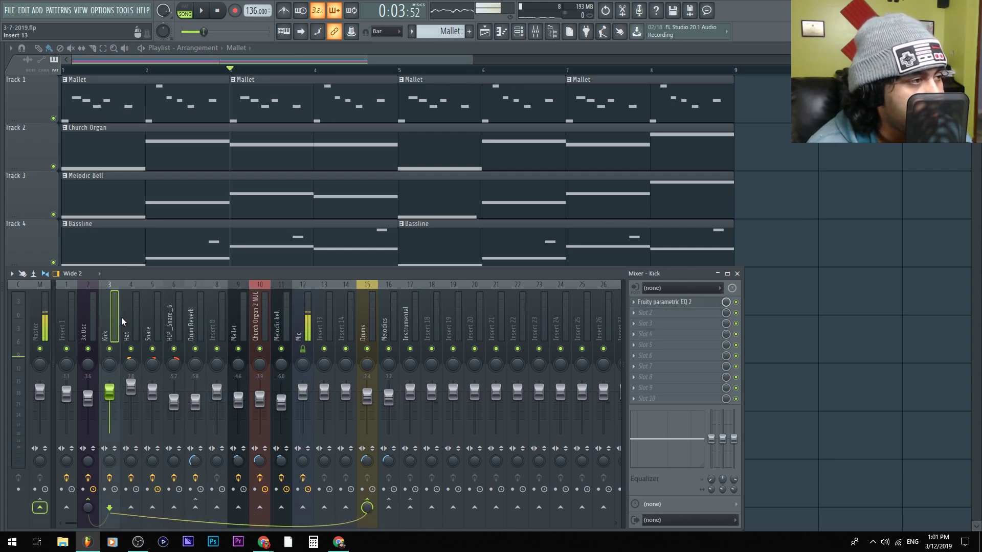
{"action": "left_click", "coordinate": [130, 318]}
{"action": "left_click", "coordinate": [152, 320]}
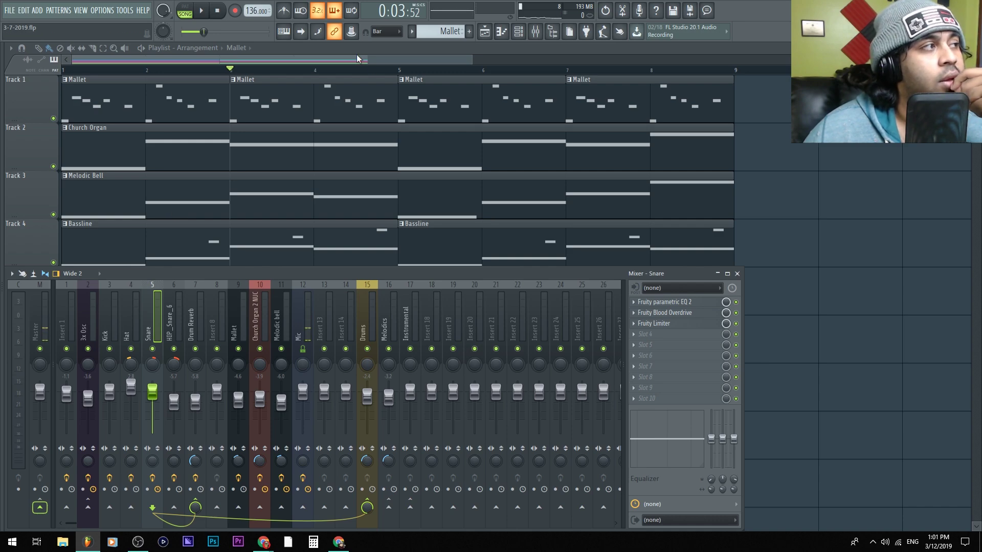
{"action": "key", "text": "F9"}
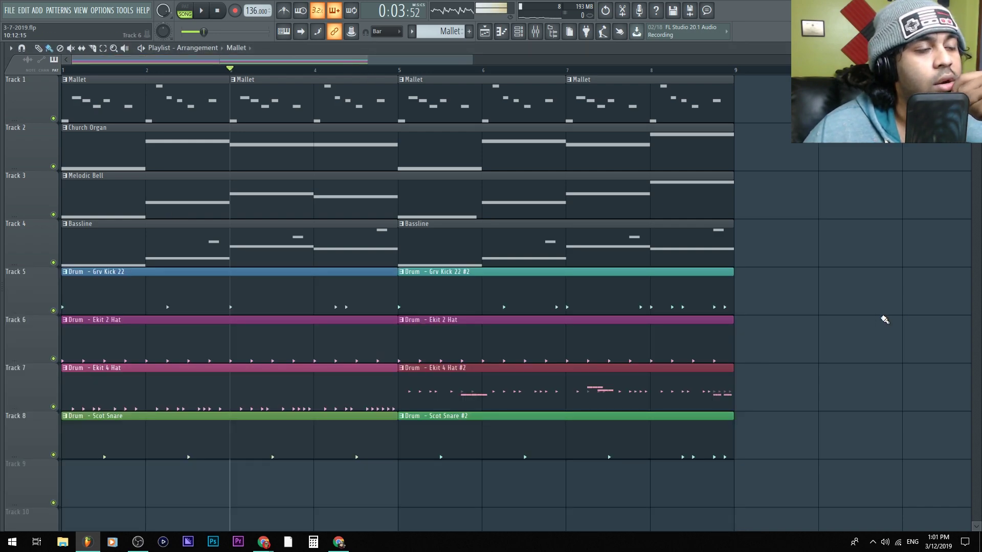